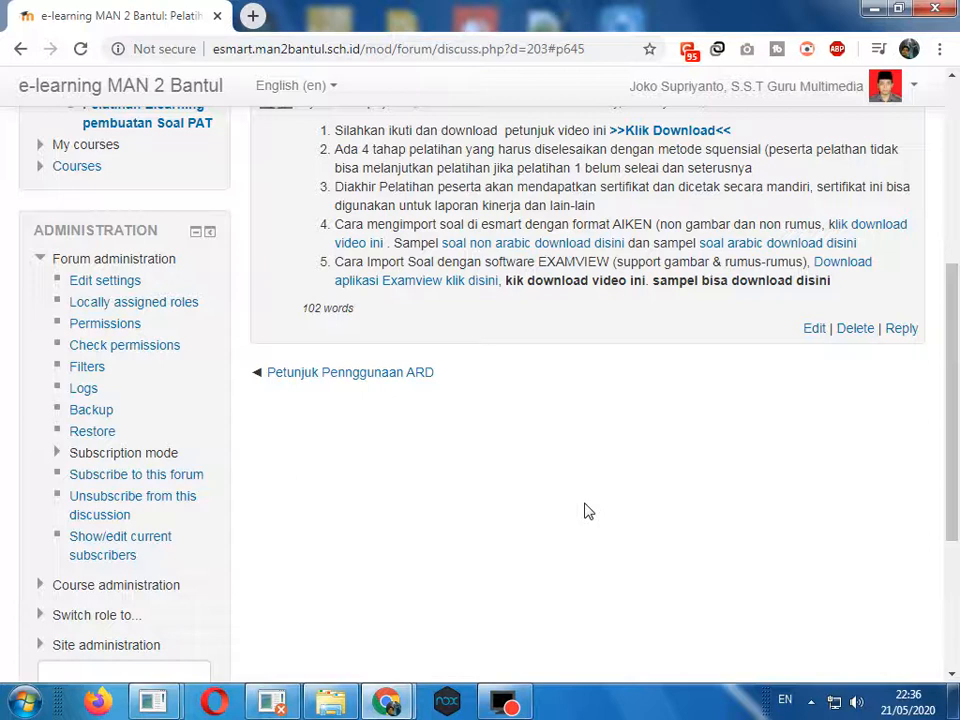
Read through the training post's numbered instructions, focusing on the AIKEN and EXAMVIEW question import methods in items 4 and 5.
scroll(588, 511, "up", 2)
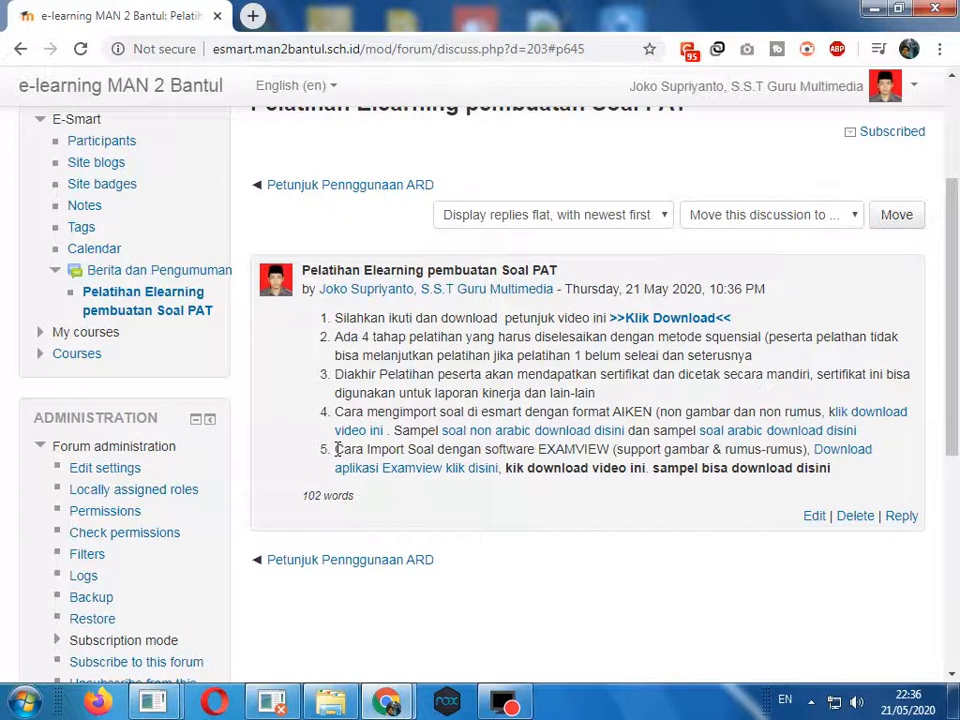
left_click_drag(336, 374, 433, 374)
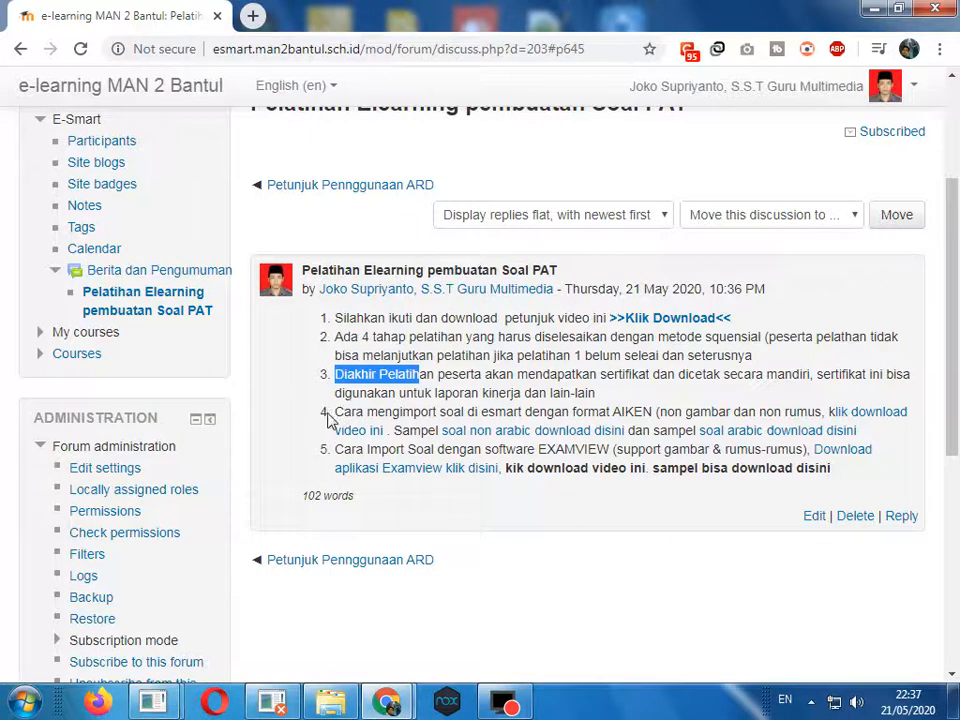
left_click_drag(334, 411, 366, 412)
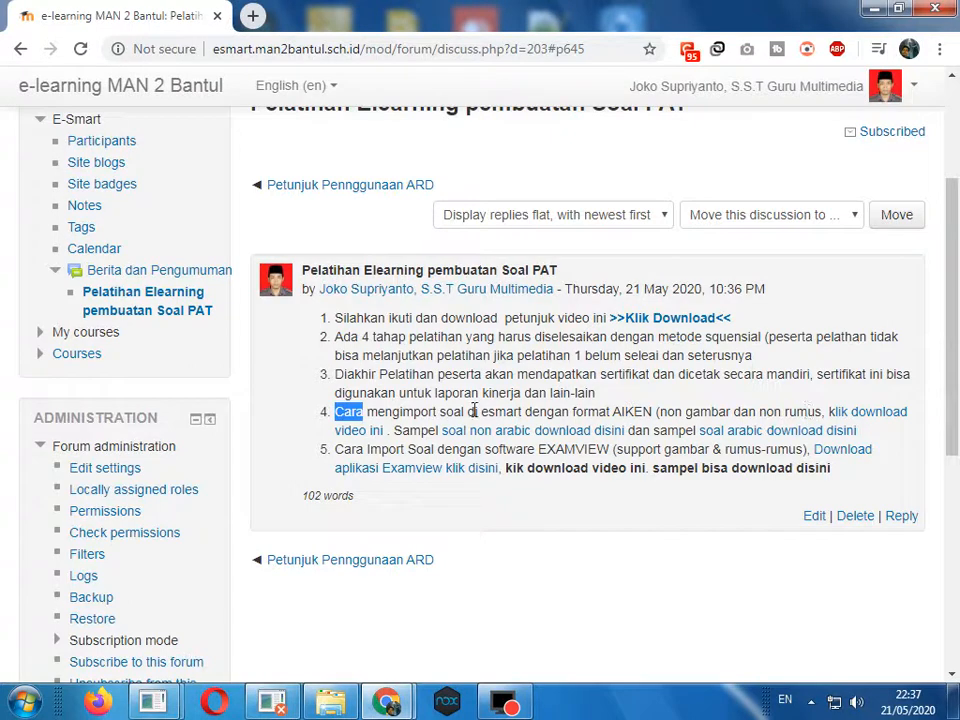
left_click_drag(620, 411, 642, 411)
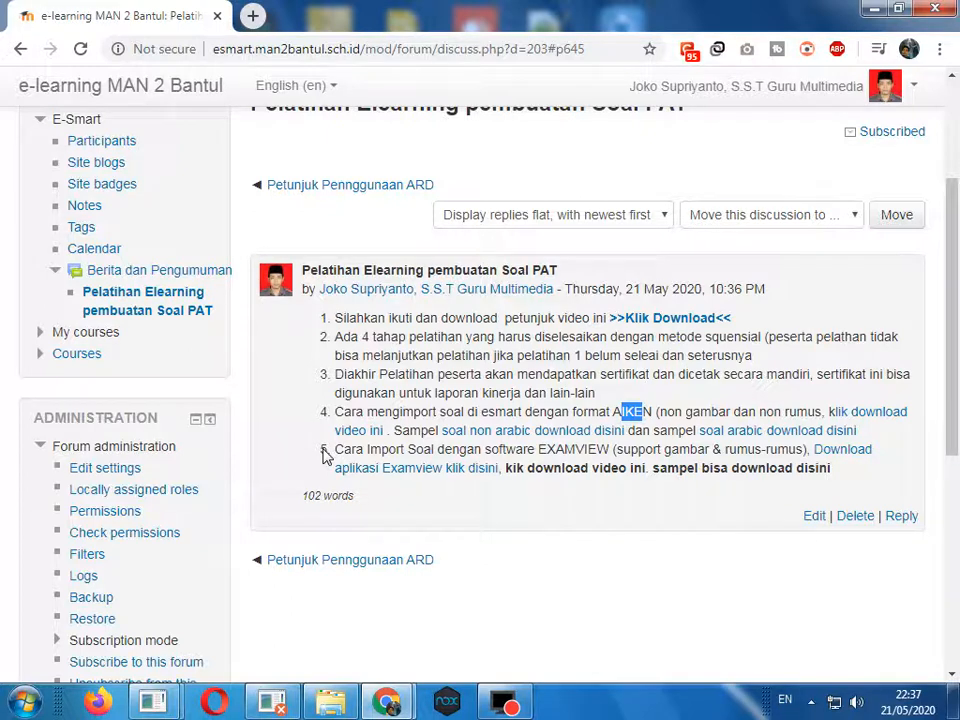
left_click_drag(666, 450, 789, 456)
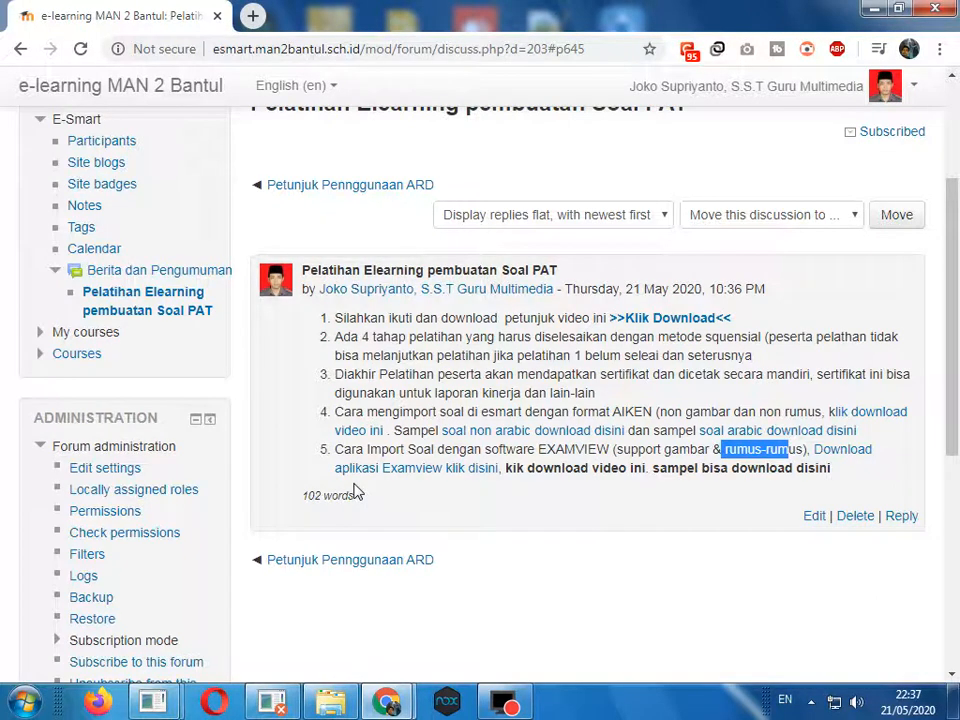
left_click(611, 410)
double_click(611, 410)
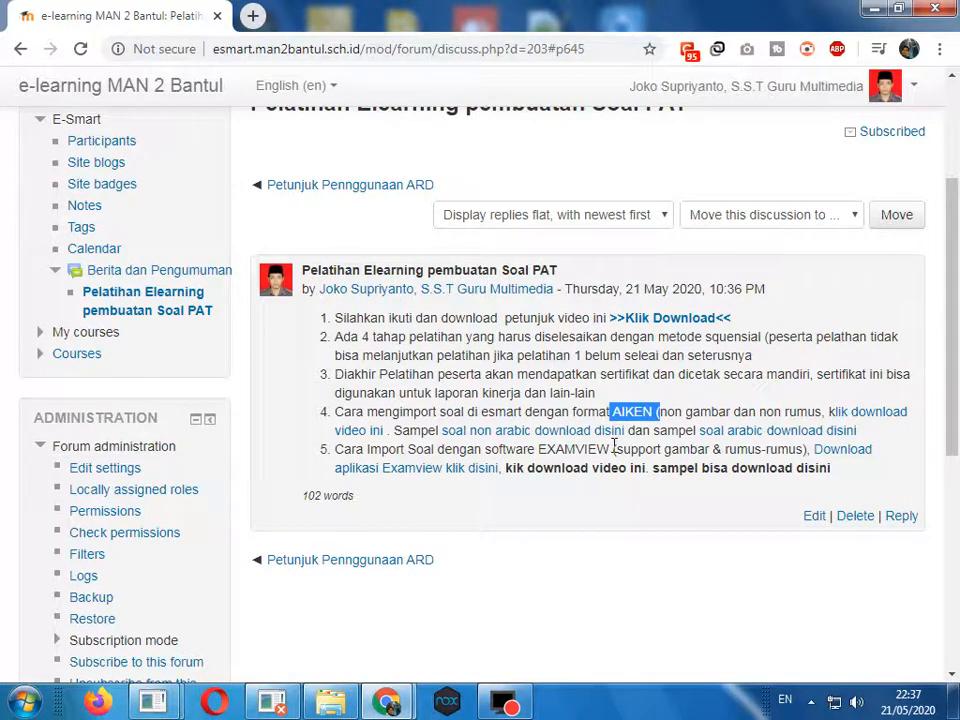
left_click(645, 410)
left_click_drag(654, 412, 613, 411)
left_click_drag(334, 450, 608, 449)
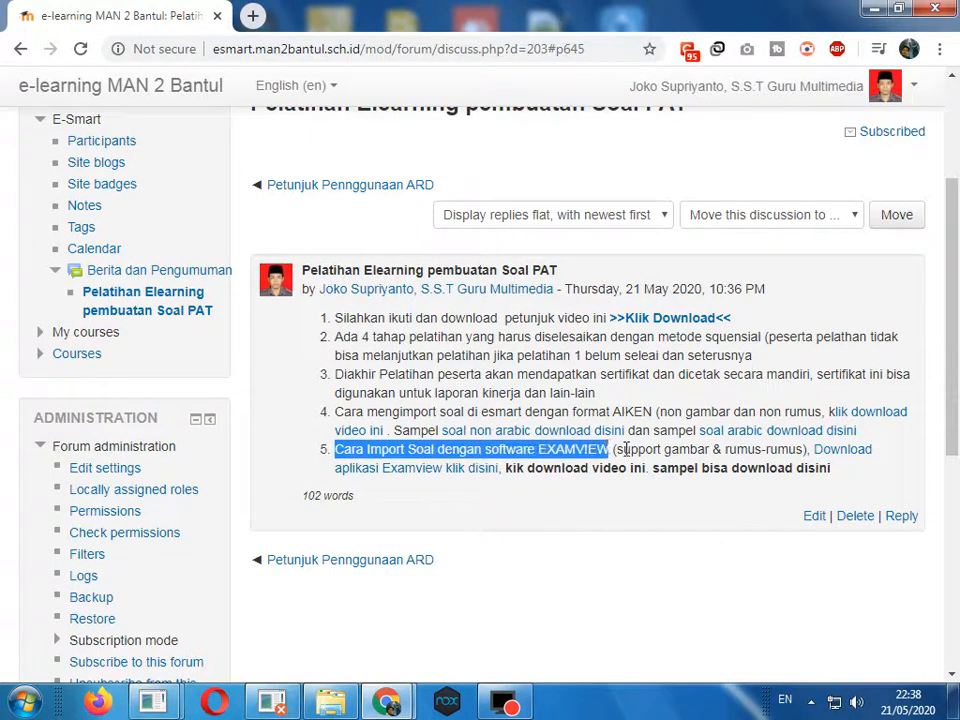
Open the Examview application download link in item 5 to reach Examview_6-2.zip on Google Drive.
left_click(842, 456)
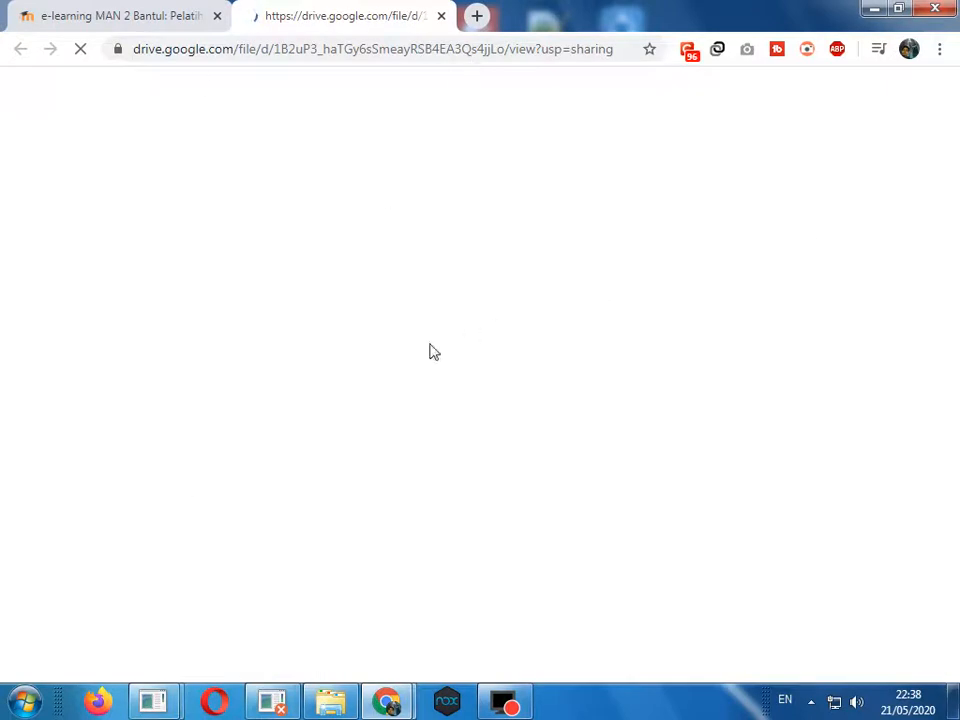
left_click(333, 702)
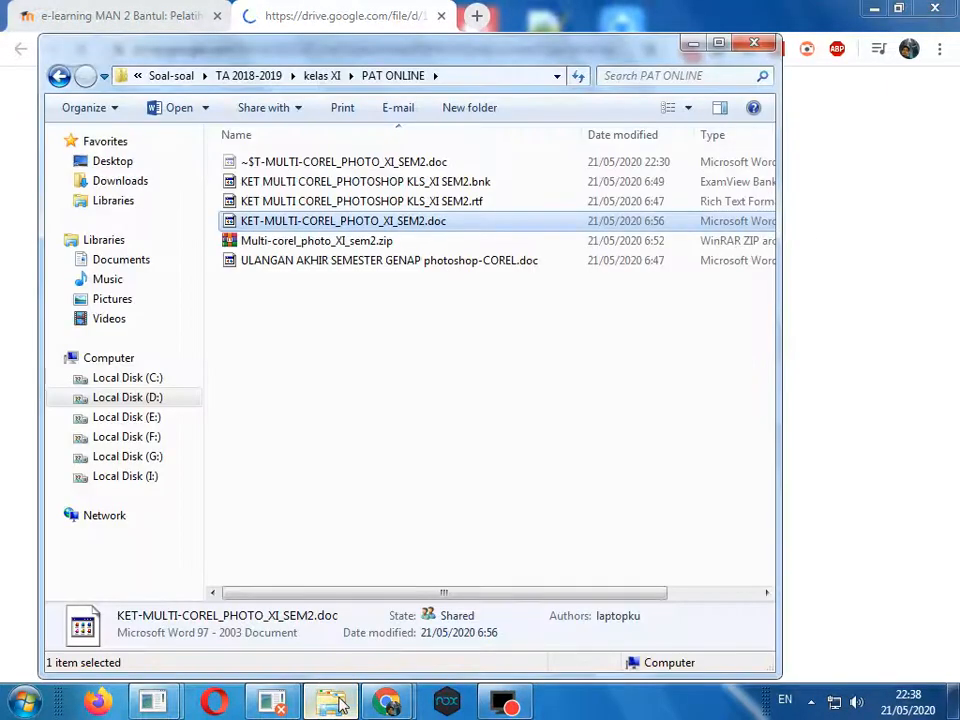
key("super+e")
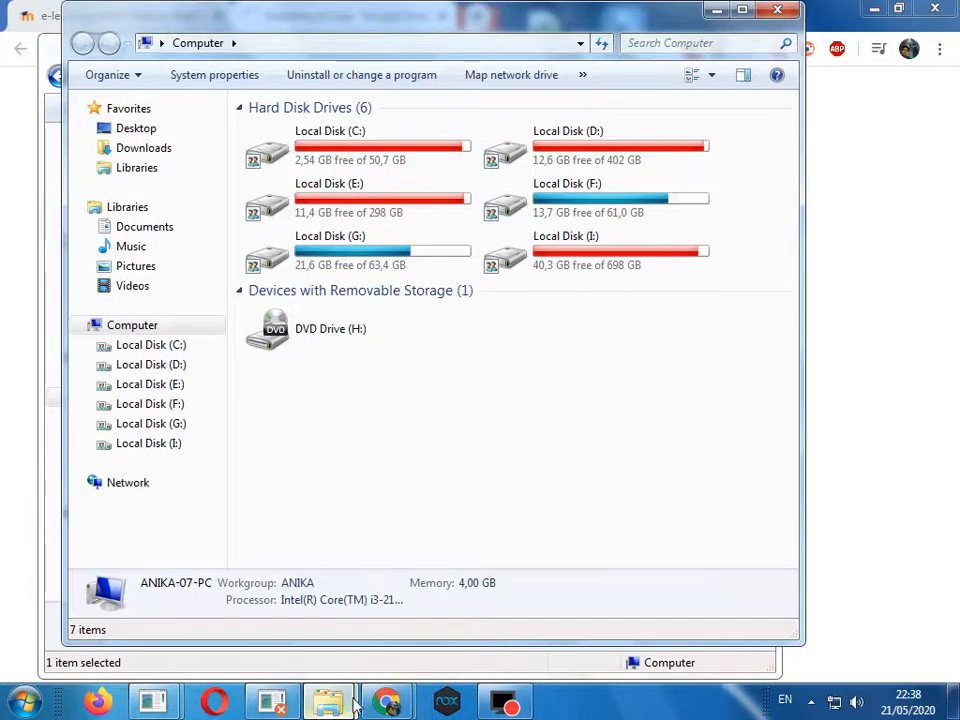
left_click(137, 147)
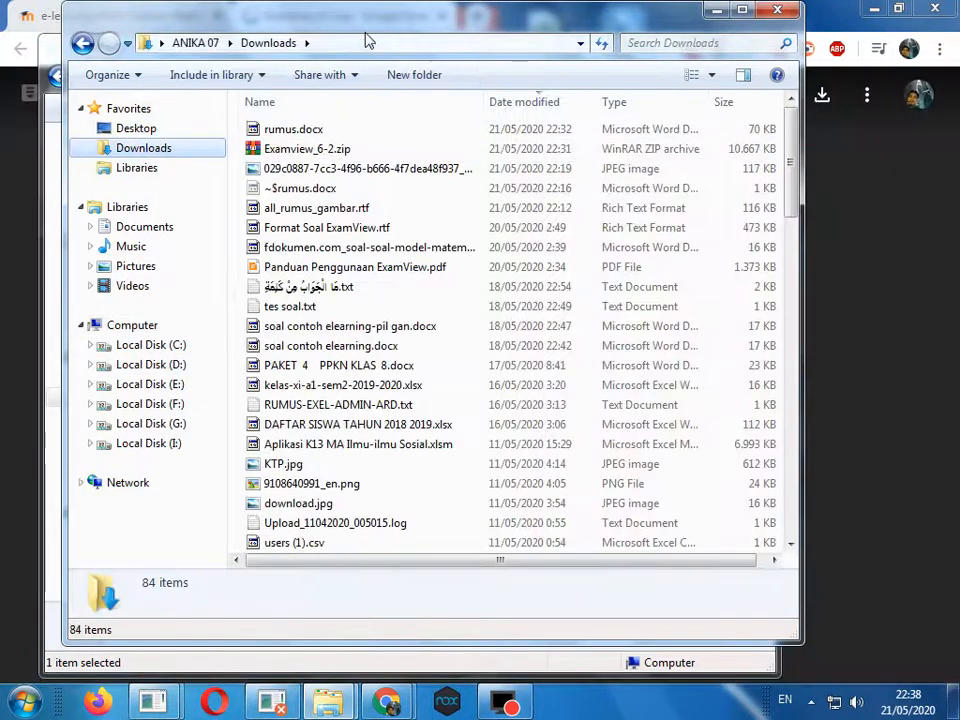
left_click(818, 16)
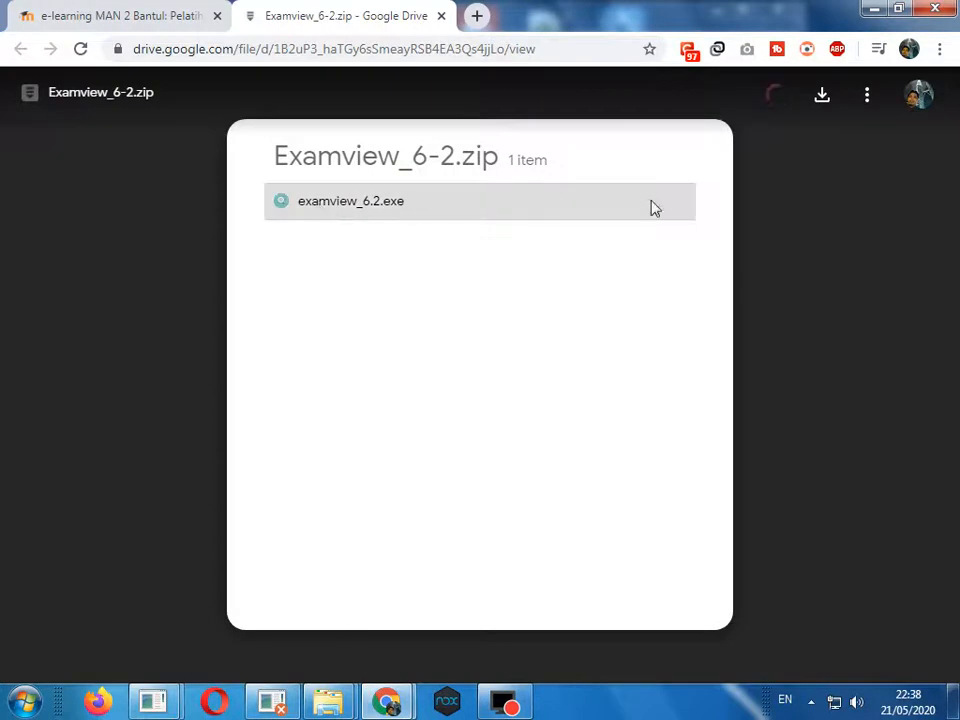
left_click(821, 96)
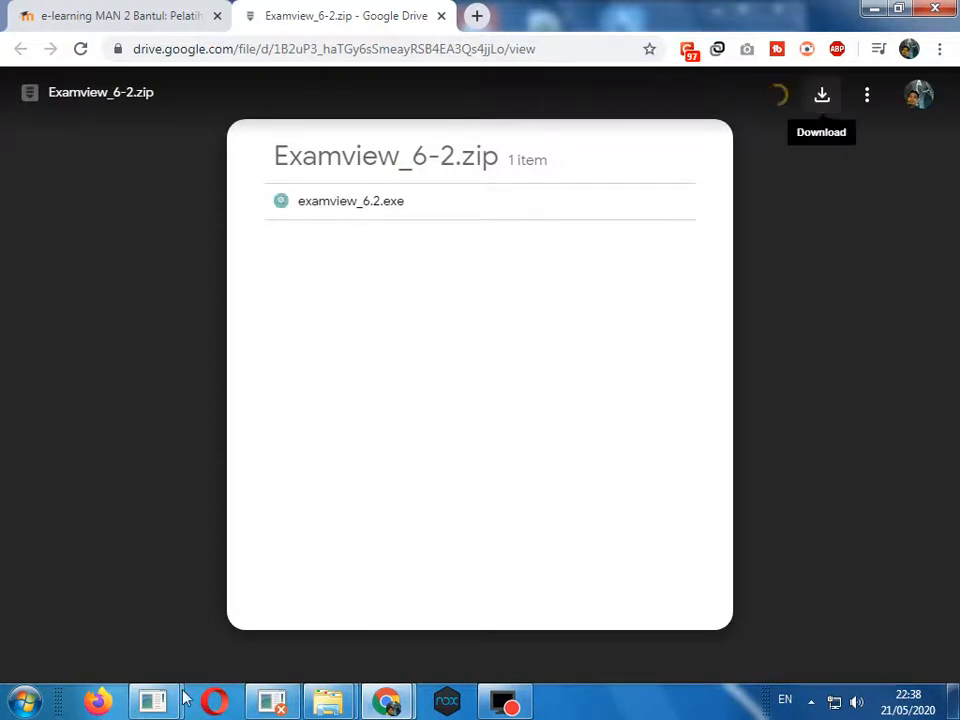
Extract Examview_6-2.zip from the Downloads folder into the Examview_6-2 subfolder, keeping the default extraction options.
mouse_move(329, 701)
left_click(272, 623)
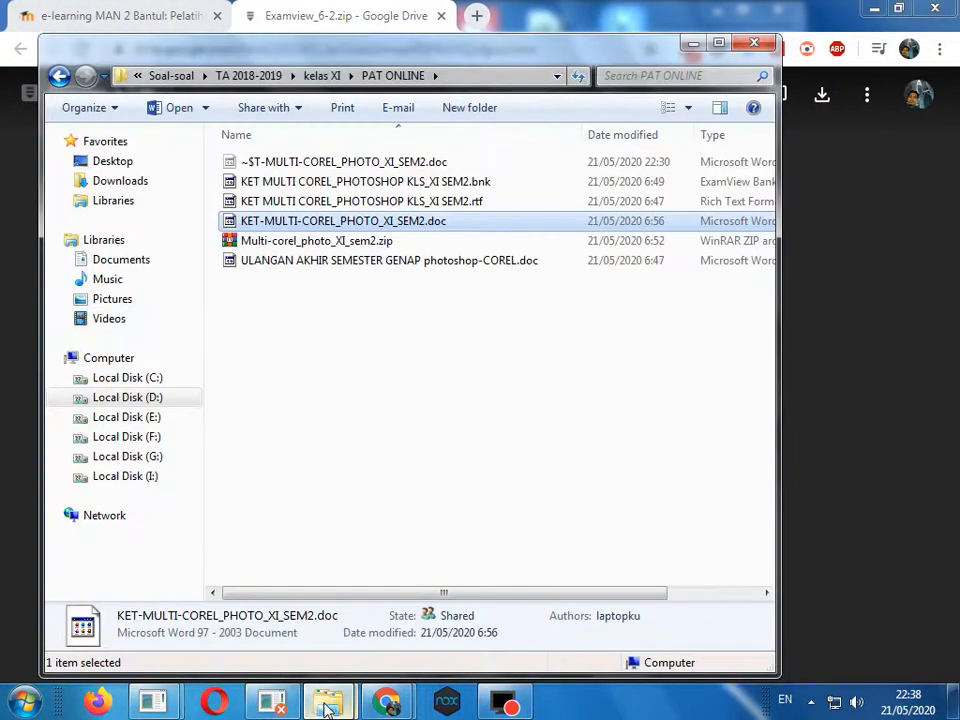
left_click(450, 596)
left_click(343, 148)
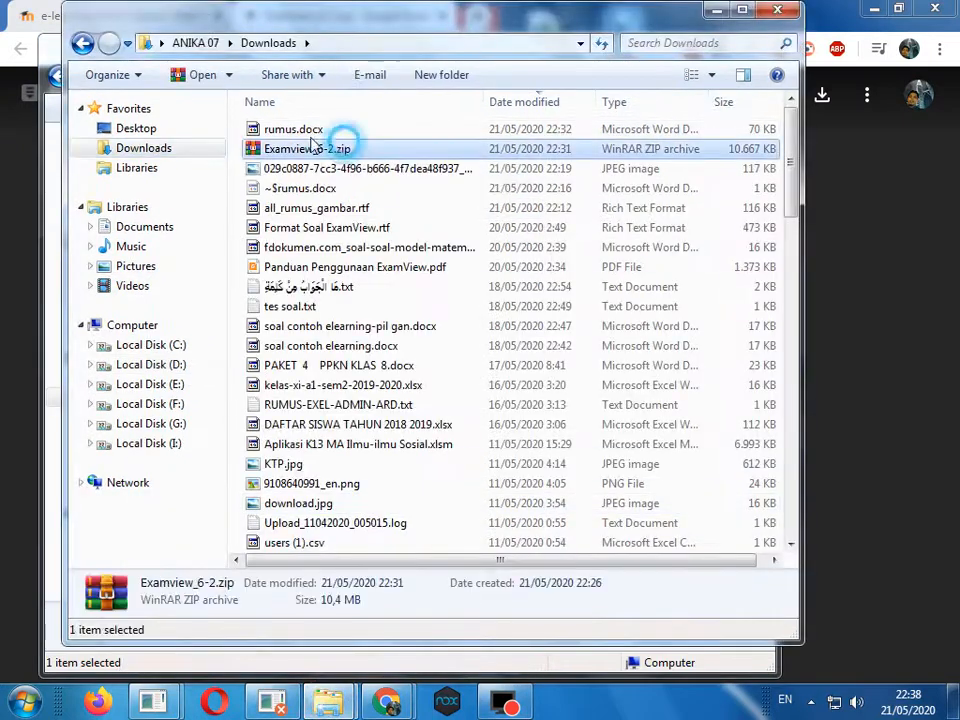
right_click(282, 152)
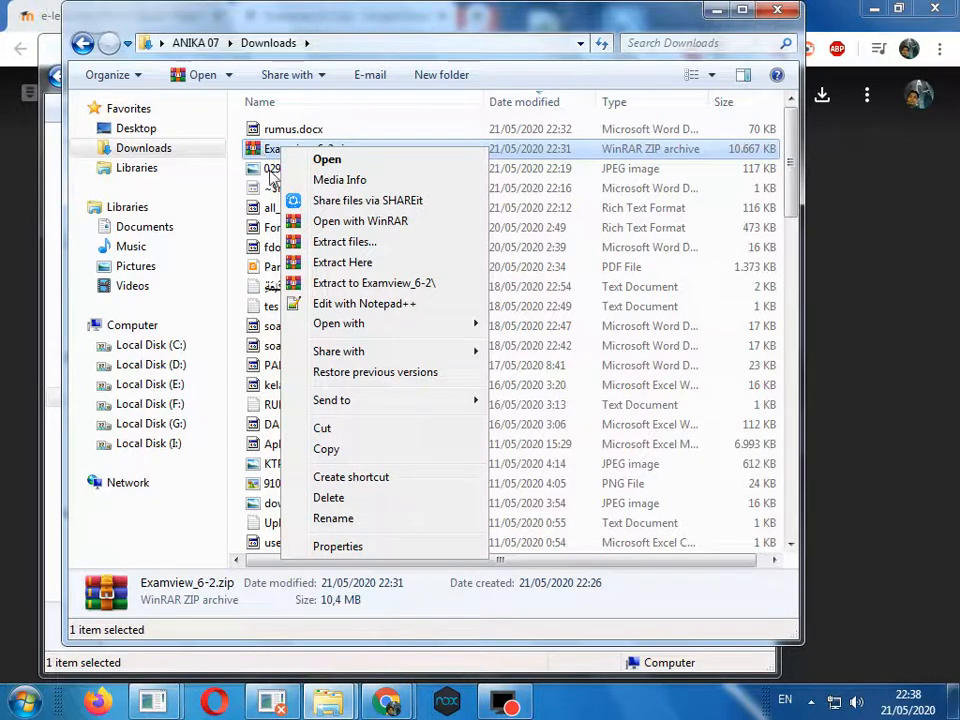
right_click(256, 150)
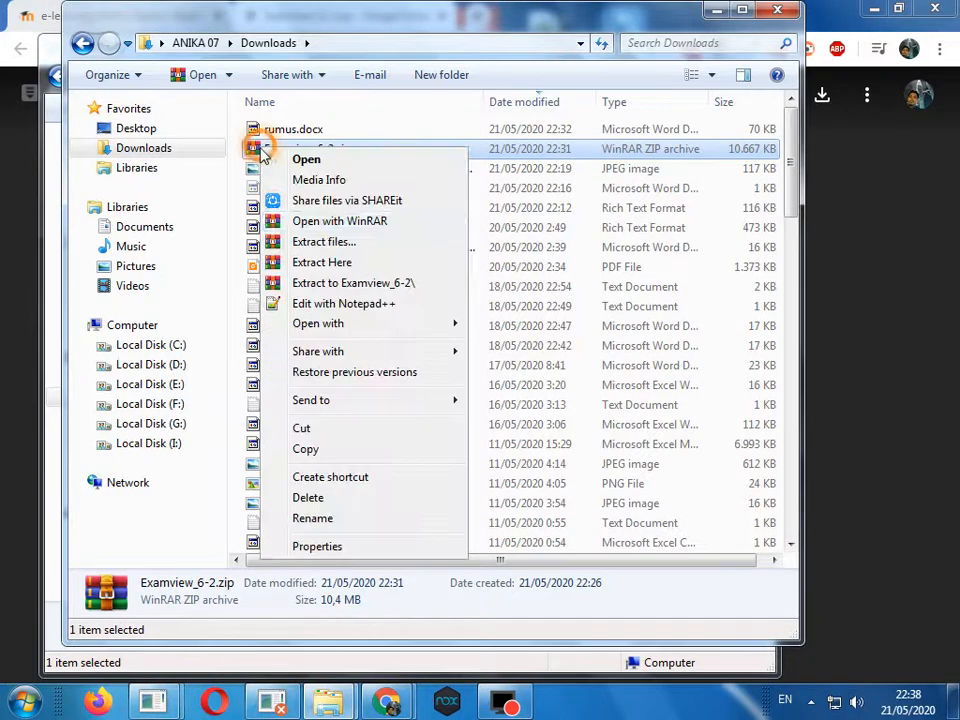
left_click(300, 243)
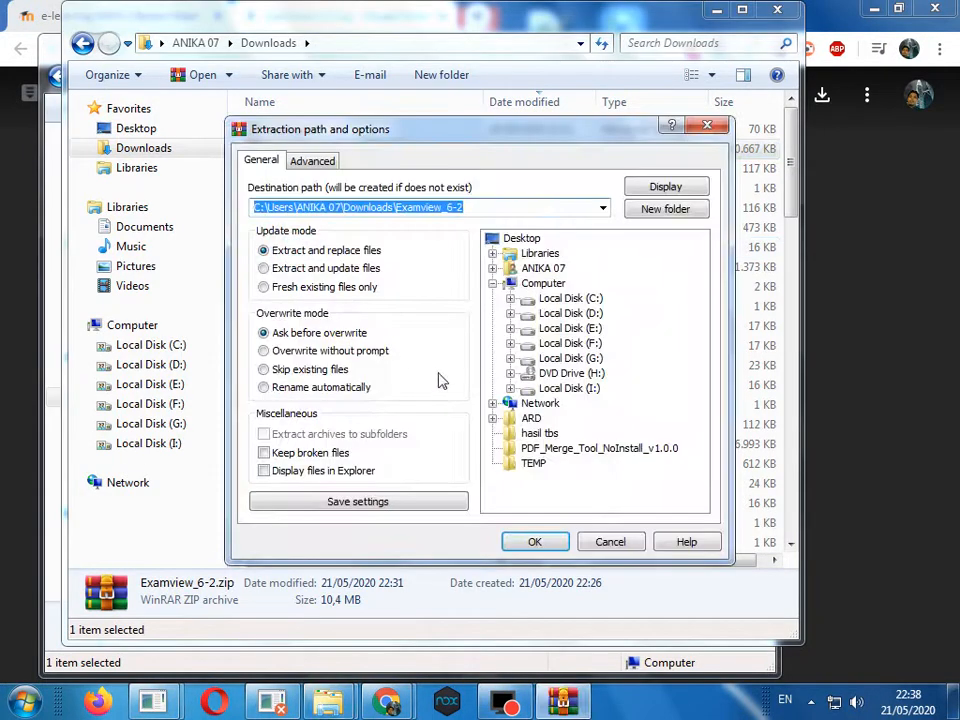
left_click(514, 541)
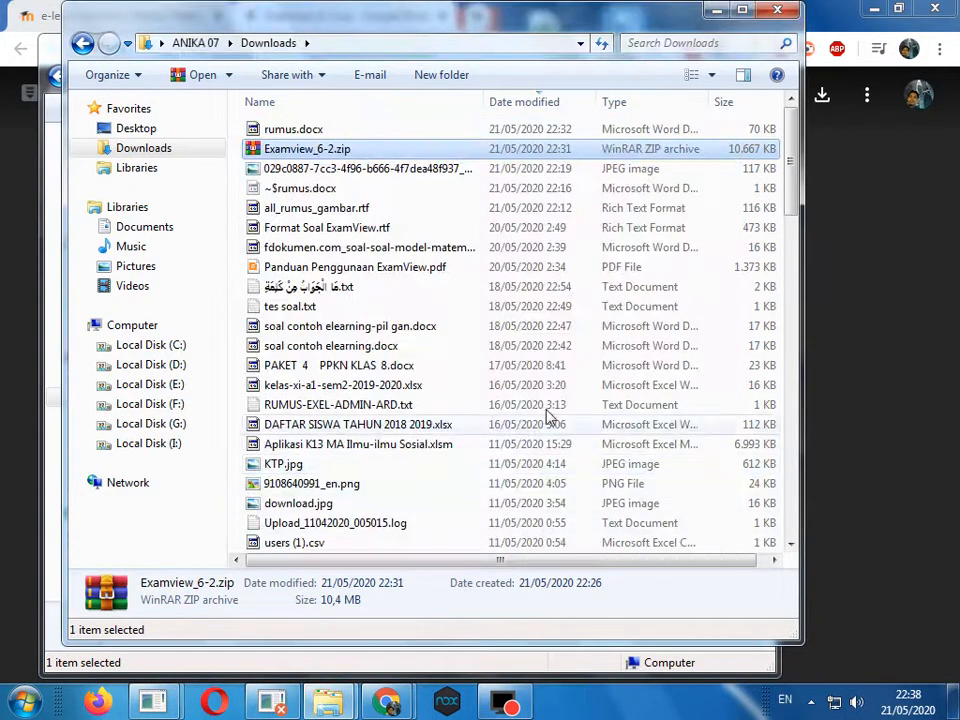
Open the extracted Examview_6-2 folder and launch the examview_6.2.exe installer.
scroll(690, 393, "down", 15)
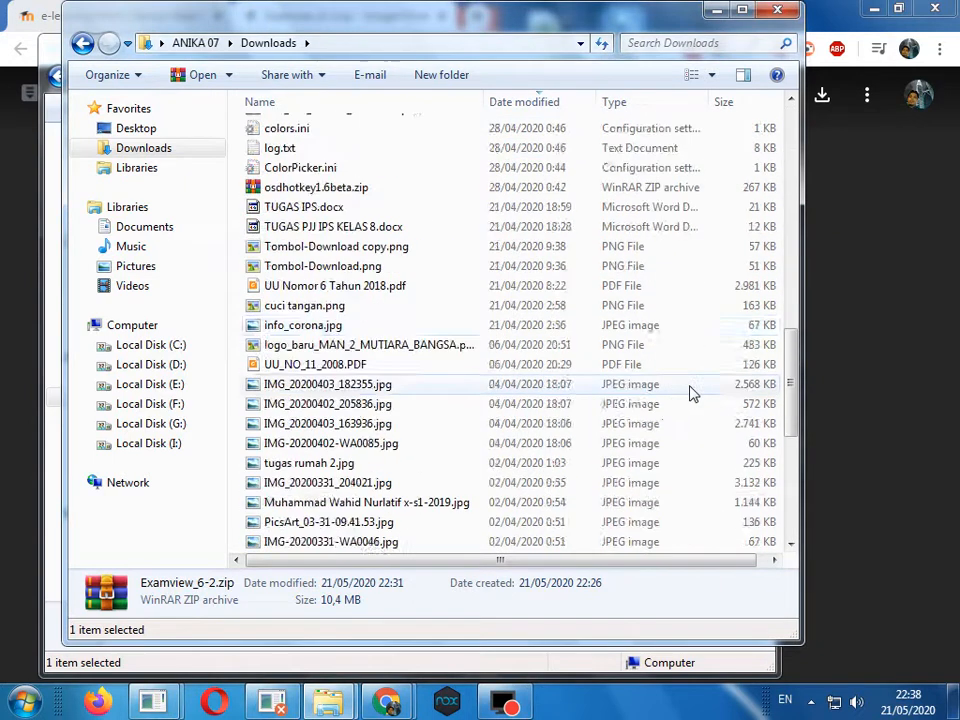
scroll(690, 393, "down", 2)
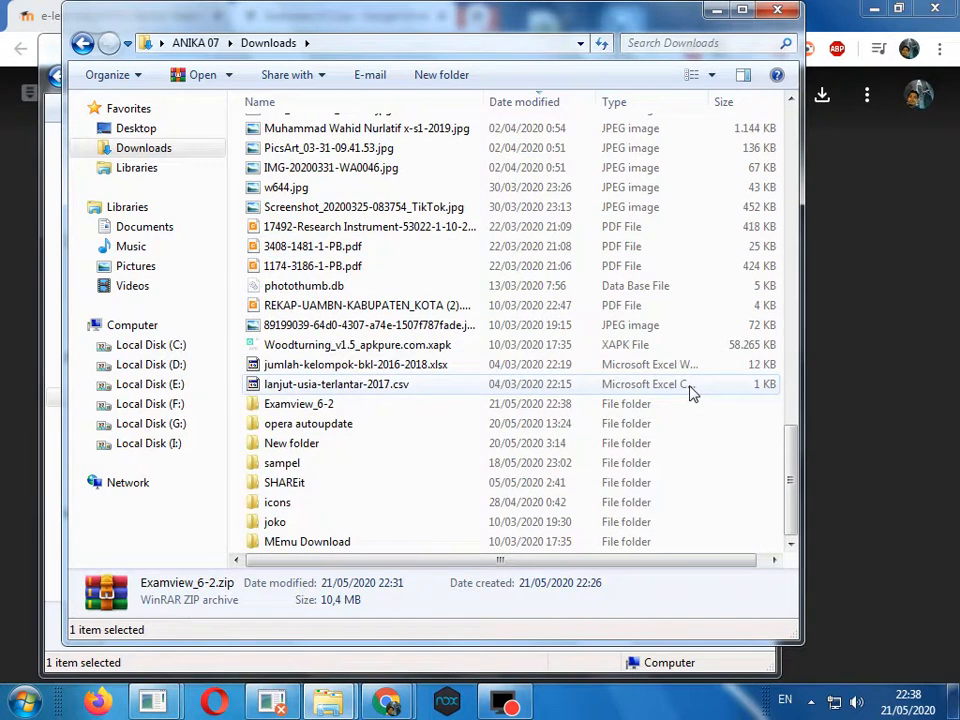
double_click(298, 405)
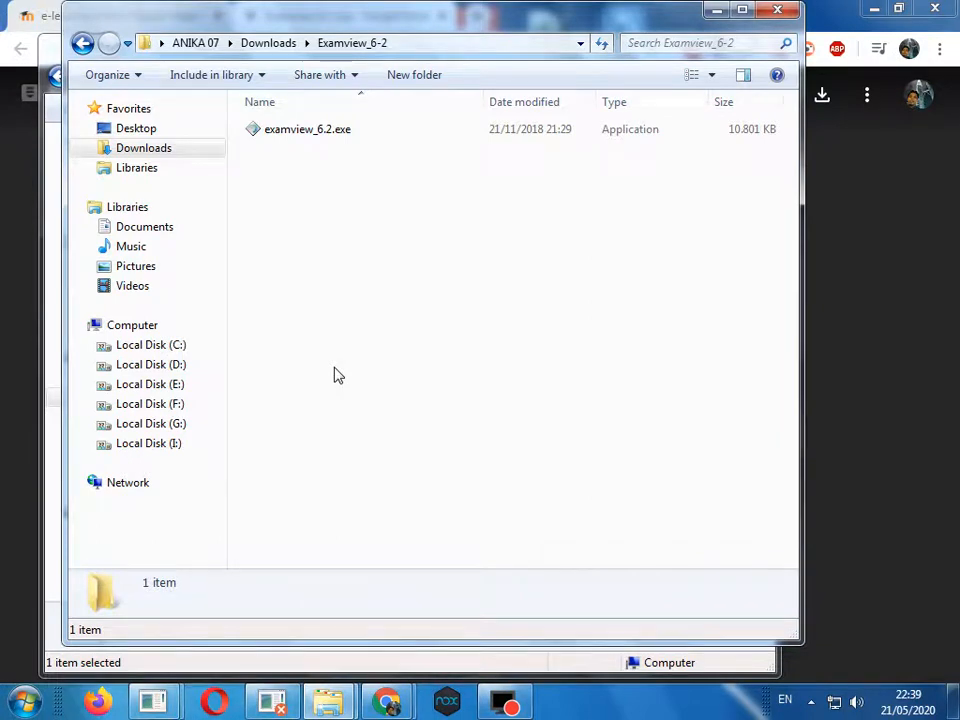
double_click(294, 129)
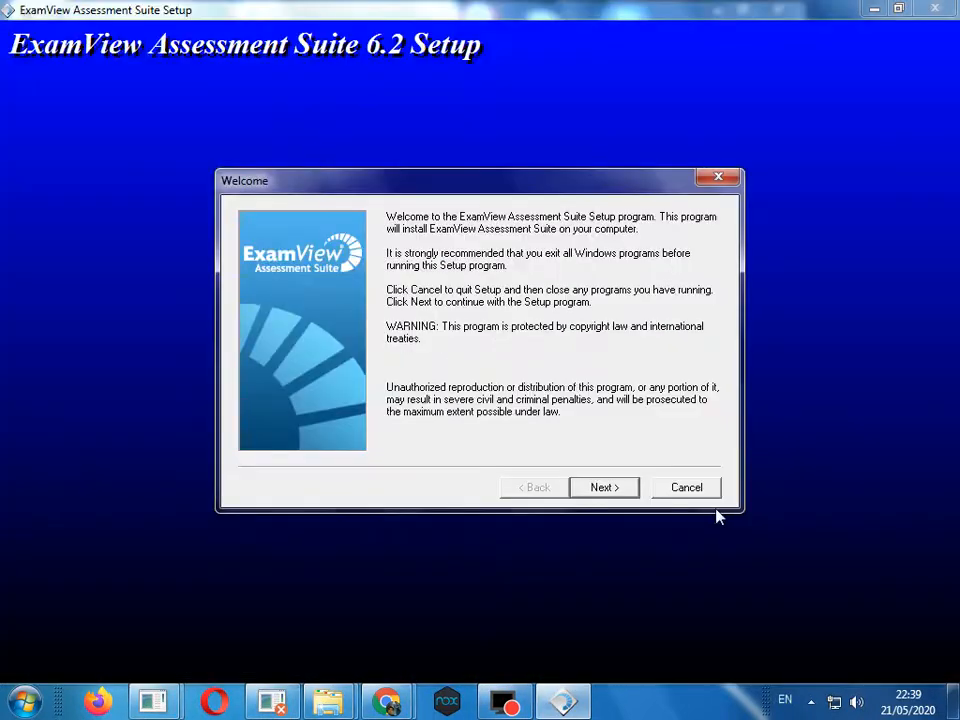
Accept the ExamView license agreement and keep C:\ExamView as the installation directory.
left_click(604, 487)
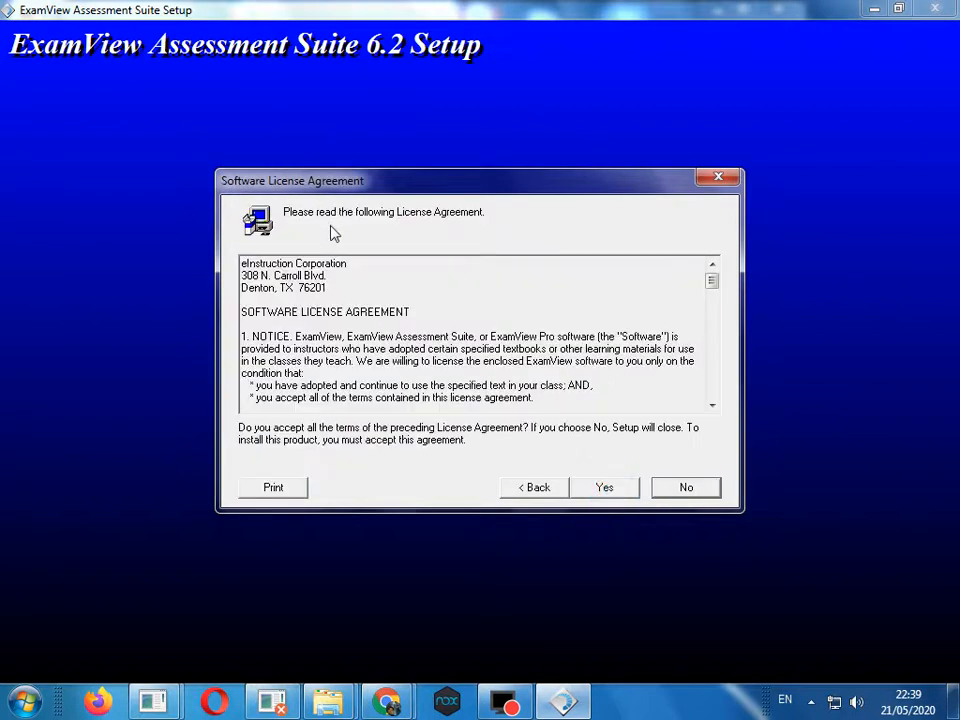
left_click(605, 488)
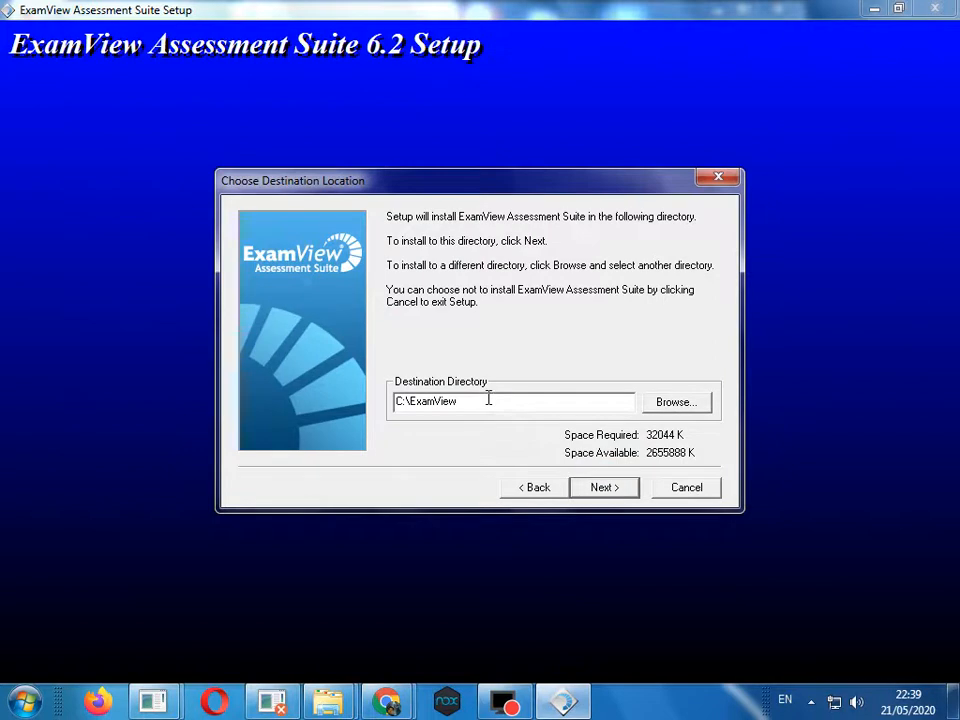
left_click_drag(489, 399, 349, 399)
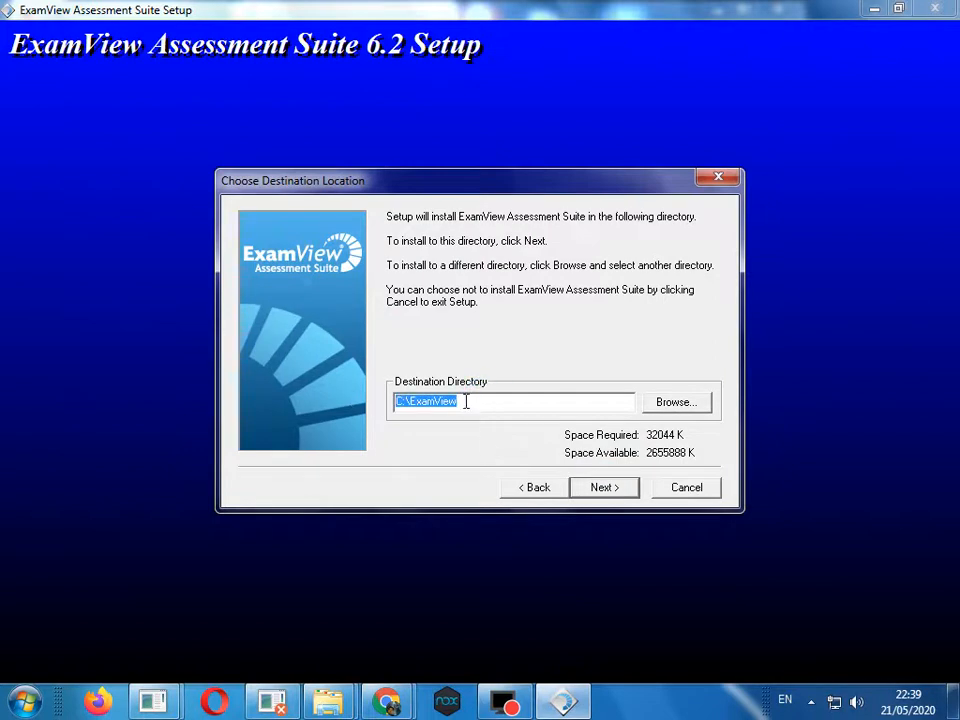
left_click(616, 493)
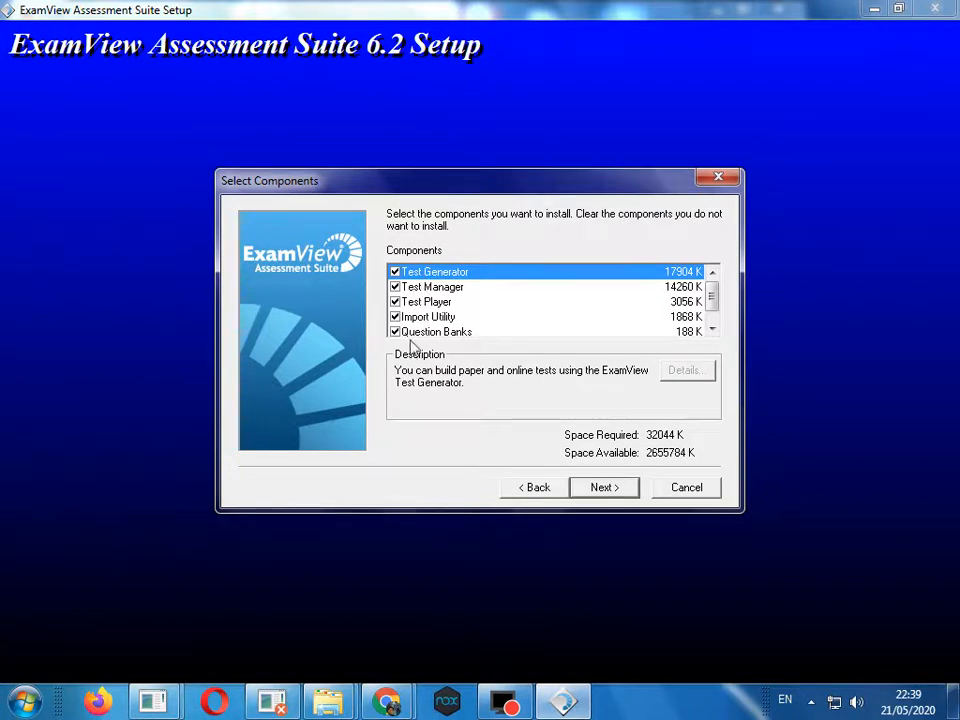
Install ExamView with all components kept selected and agree to place application shortcuts on the desktop.
scroll(720, 292, "down", 1)
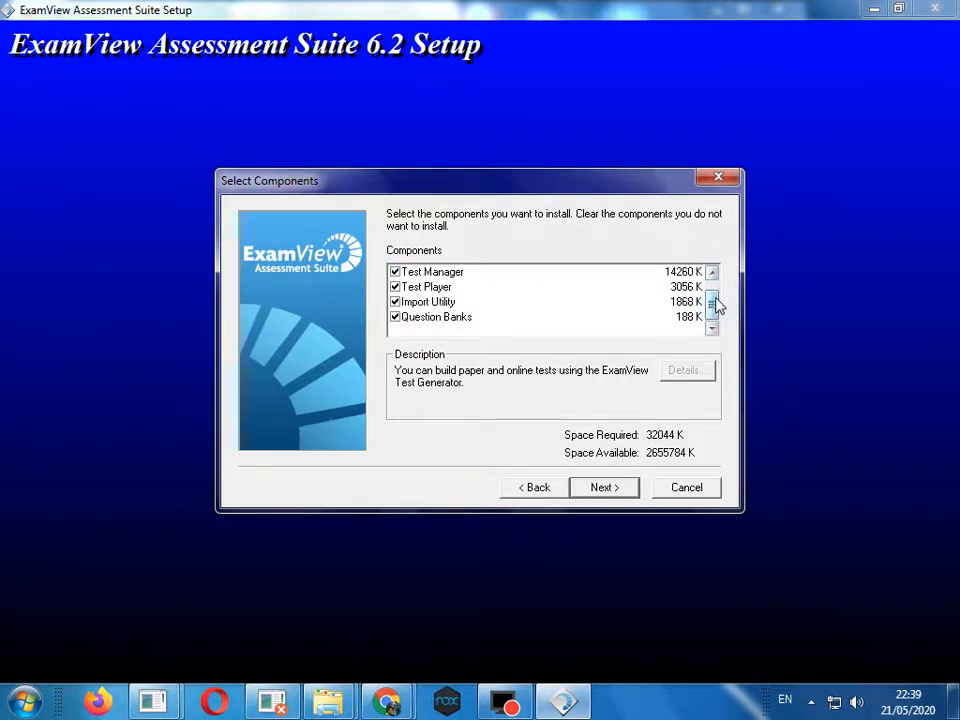
scroll(716, 300, "up", 1)
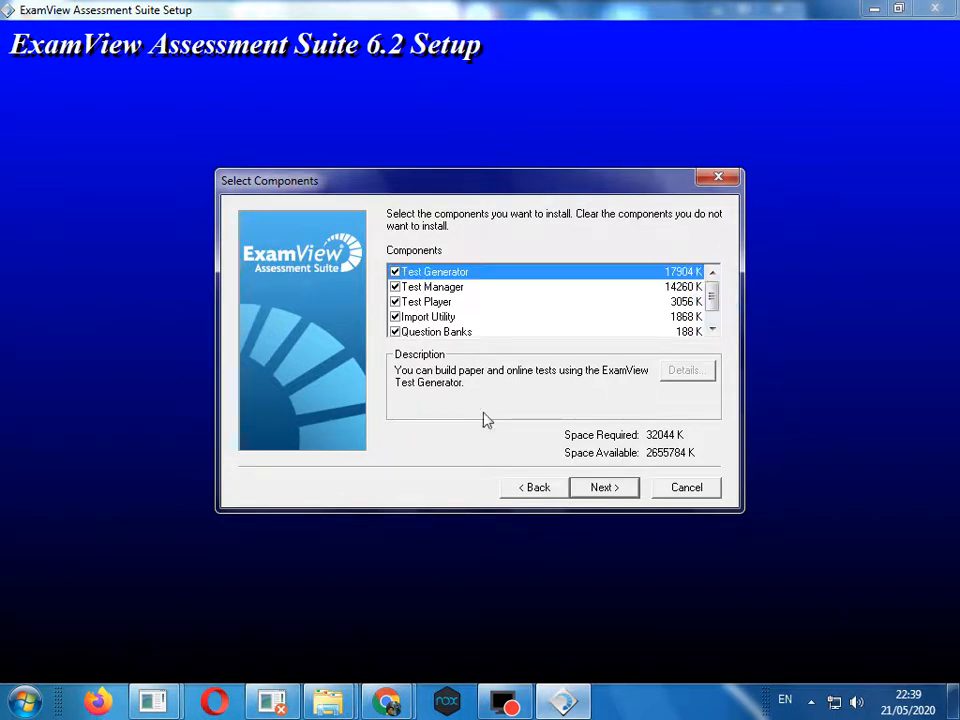
left_click(606, 490)
left_click(604, 488)
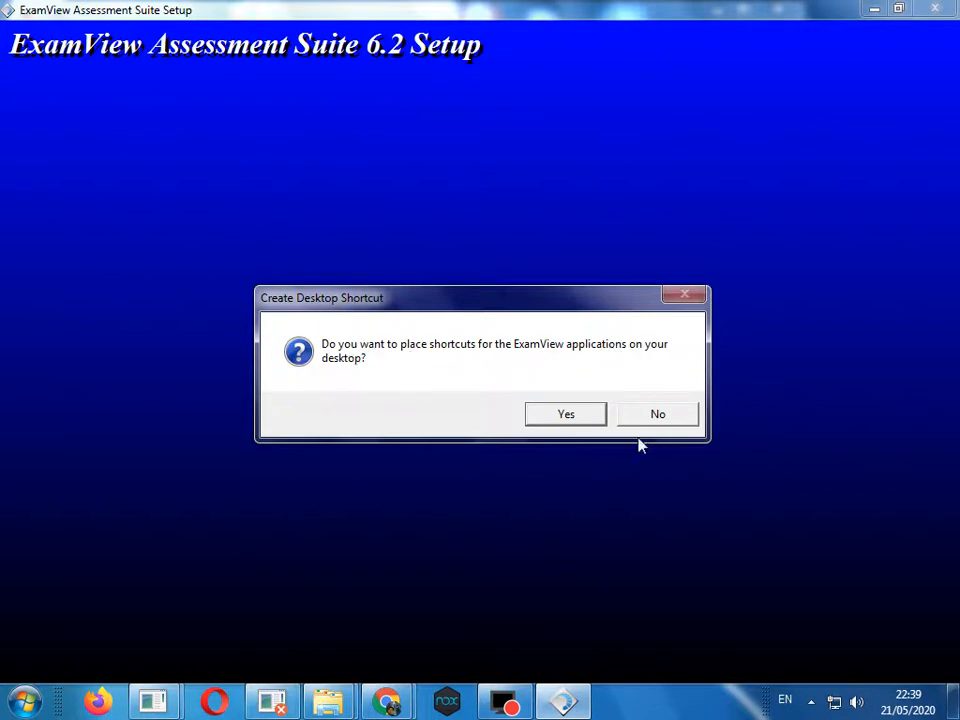
left_click(579, 413)
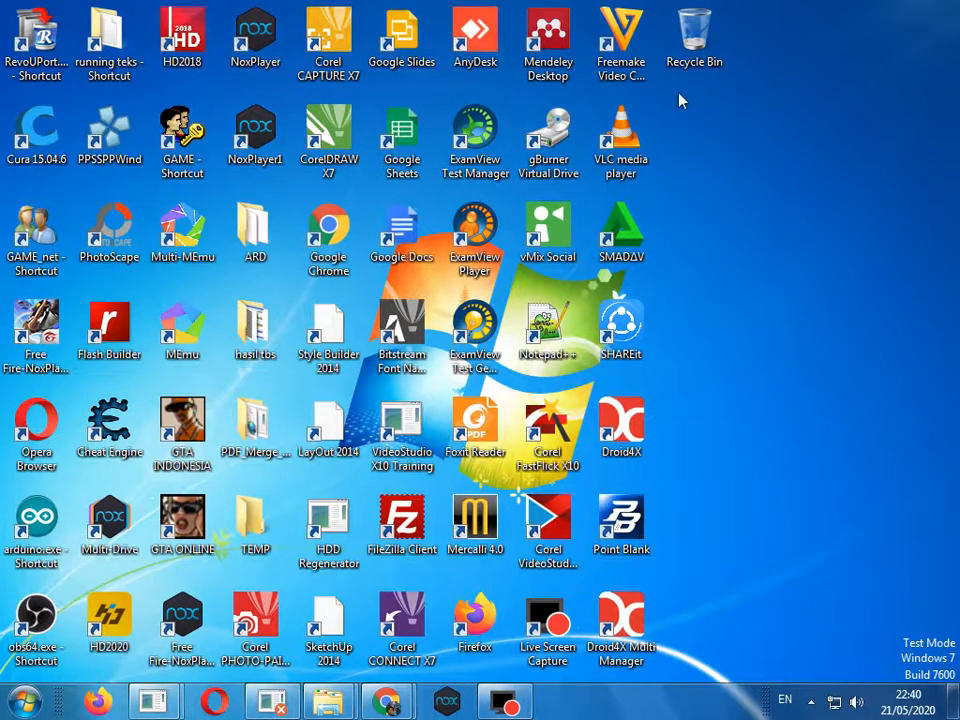
Look over the ExamView Test Manager, ExamView Player and ExamView Test Generator shortcuts on the desktop.
left_click(474, 140)
left_click_drag(483, 187, 514, 394)
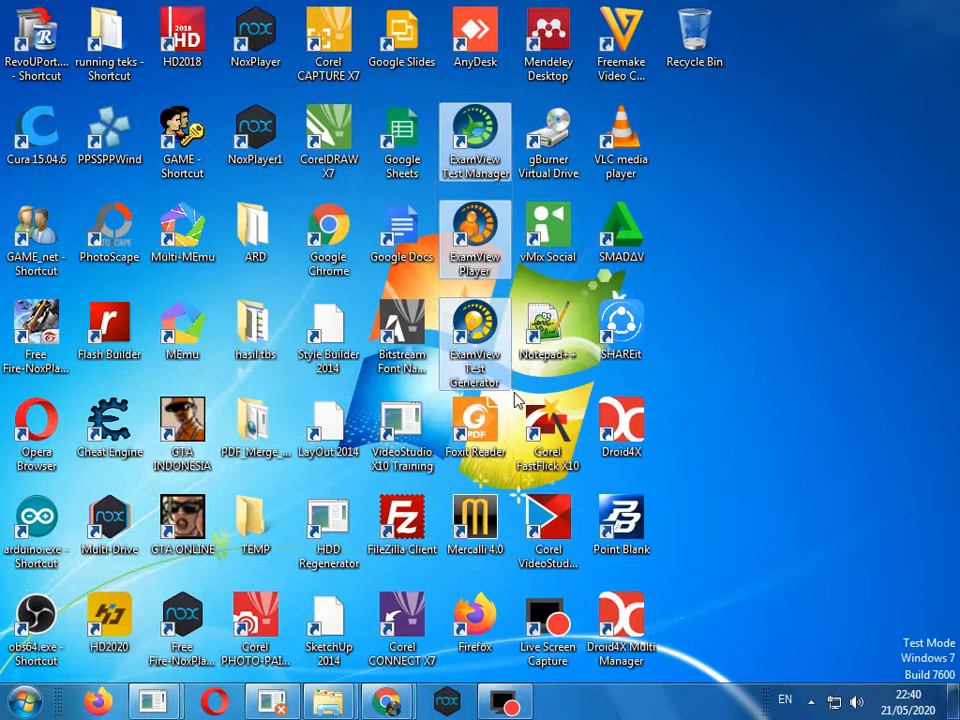
double_click(466, 168)
left_click(772, 270)
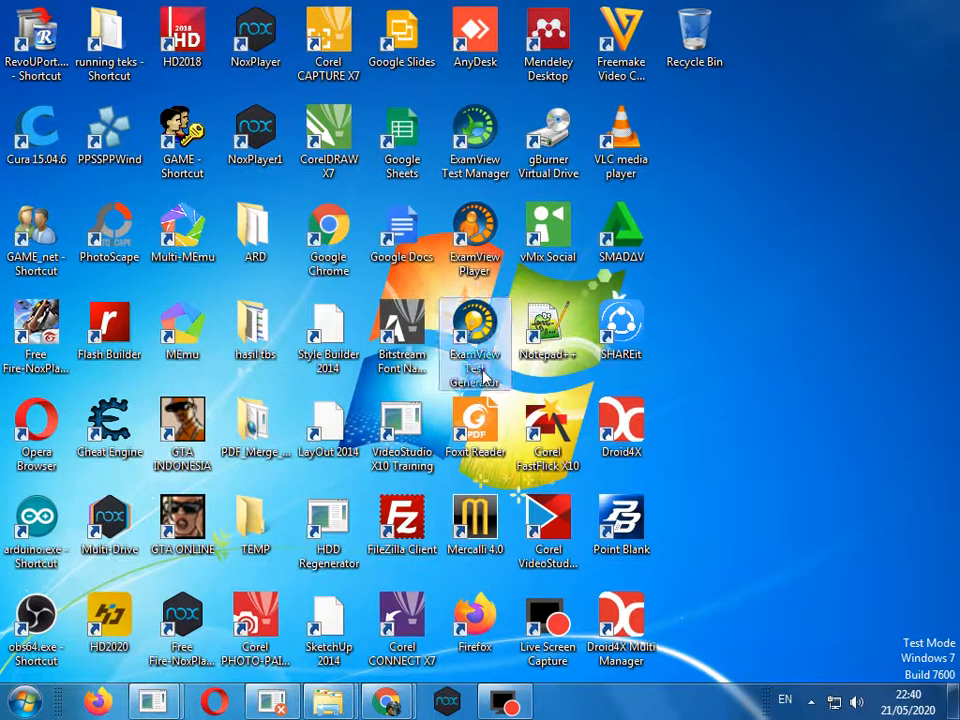
Look over the programs in the ExamView Pro Test Generator group and the three ExamView shortcuts on the desktop.
key("super")
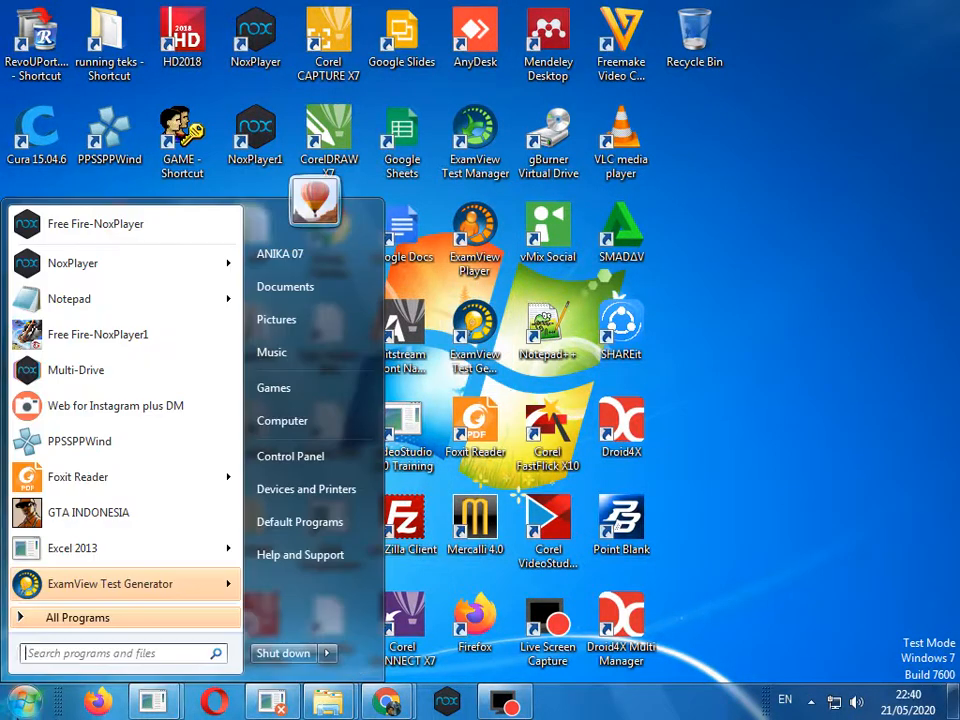
left_click(66, 620)
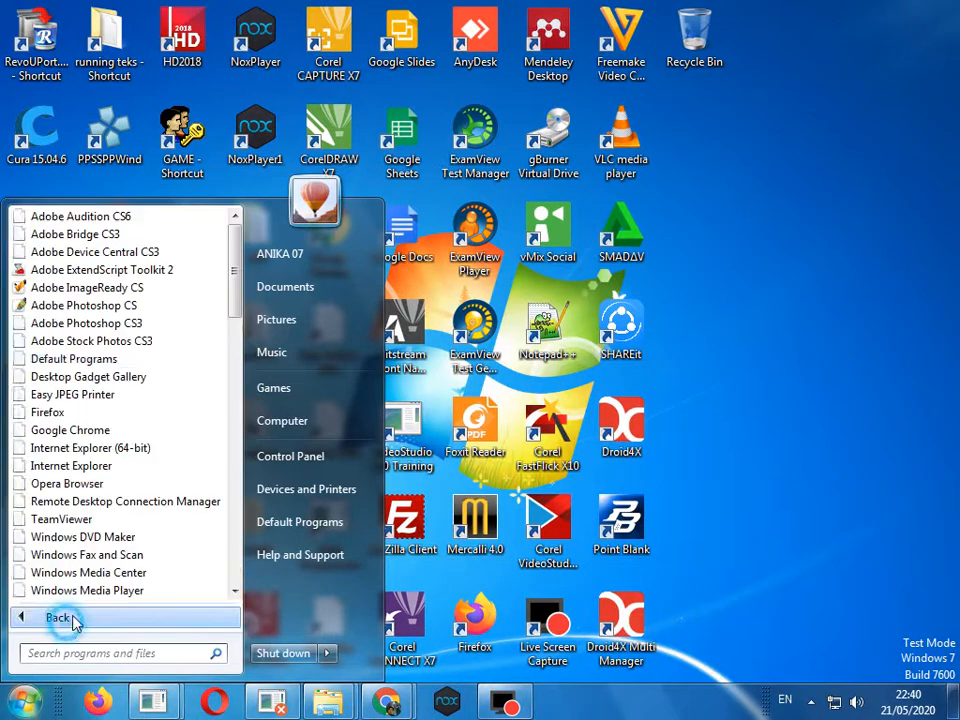
left_click_drag(232, 305, 232, 430)
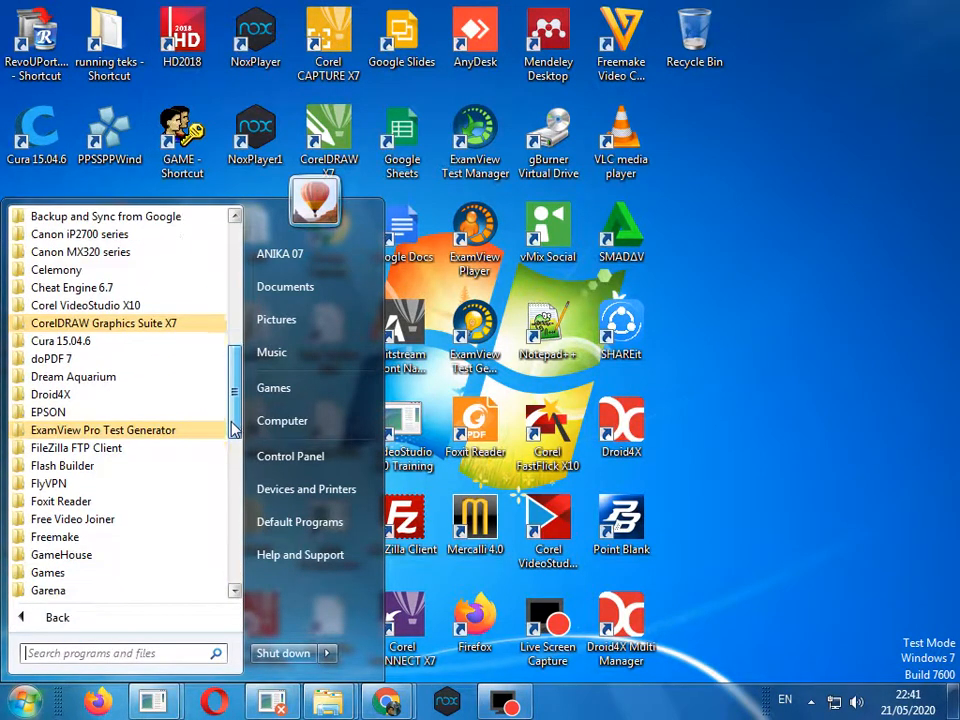
left_click(135, 435)
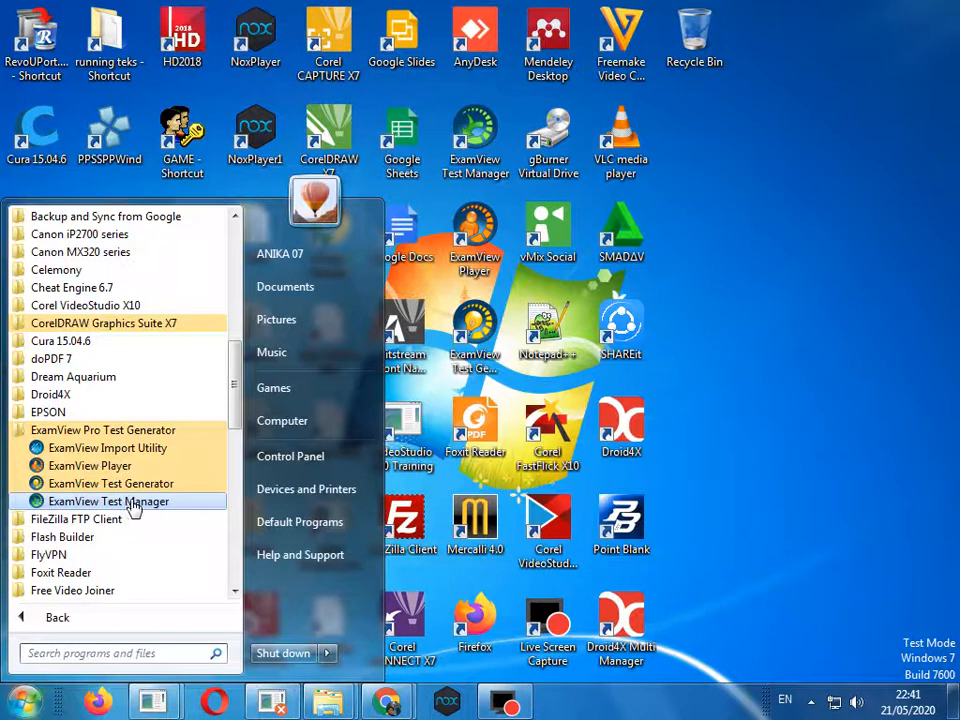
left_click(735, 258)
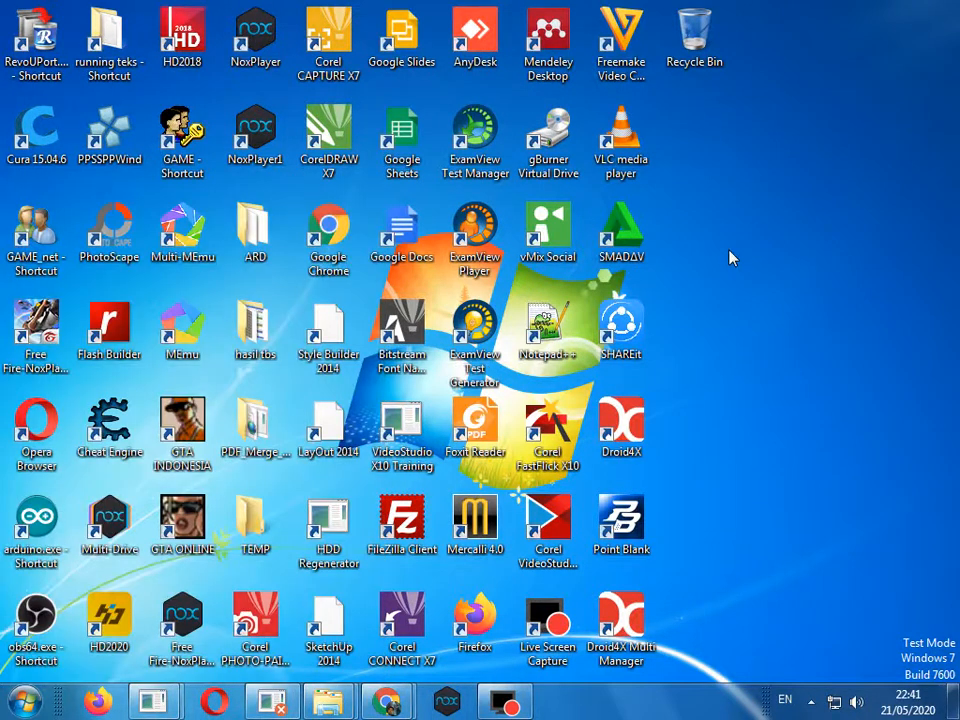
left_click_drag(437, 84, 507, 400)
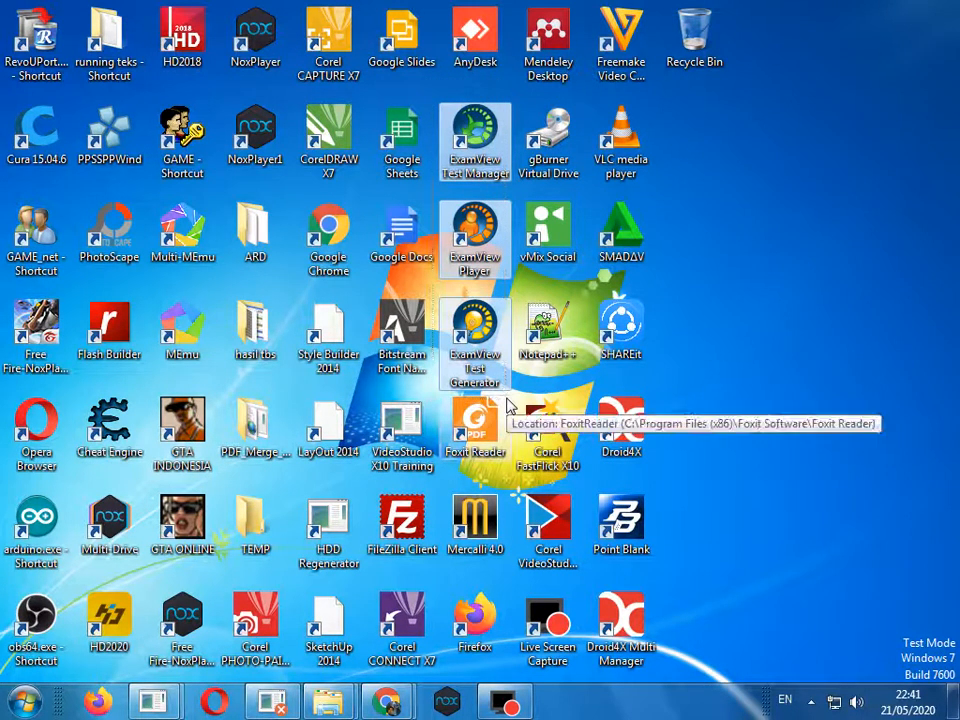
left_click(725, 214)
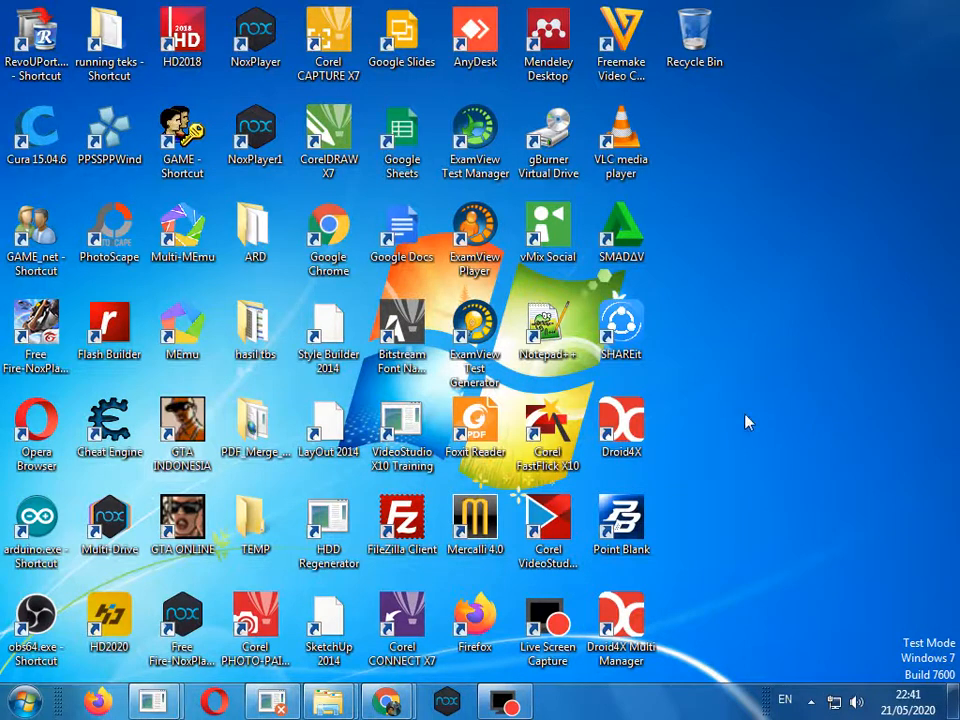
Switch to the e-learning forum post in Chrome and highlight the sample download and video download texts in item 5.
mouse_move(328, 706)
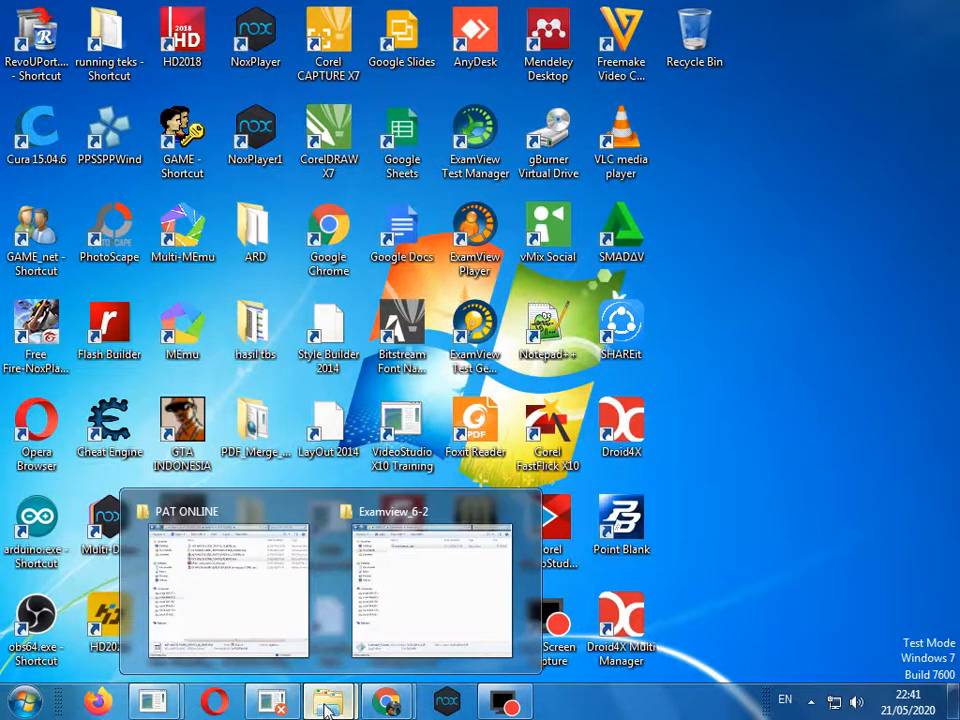
mouse_move(388, 706)
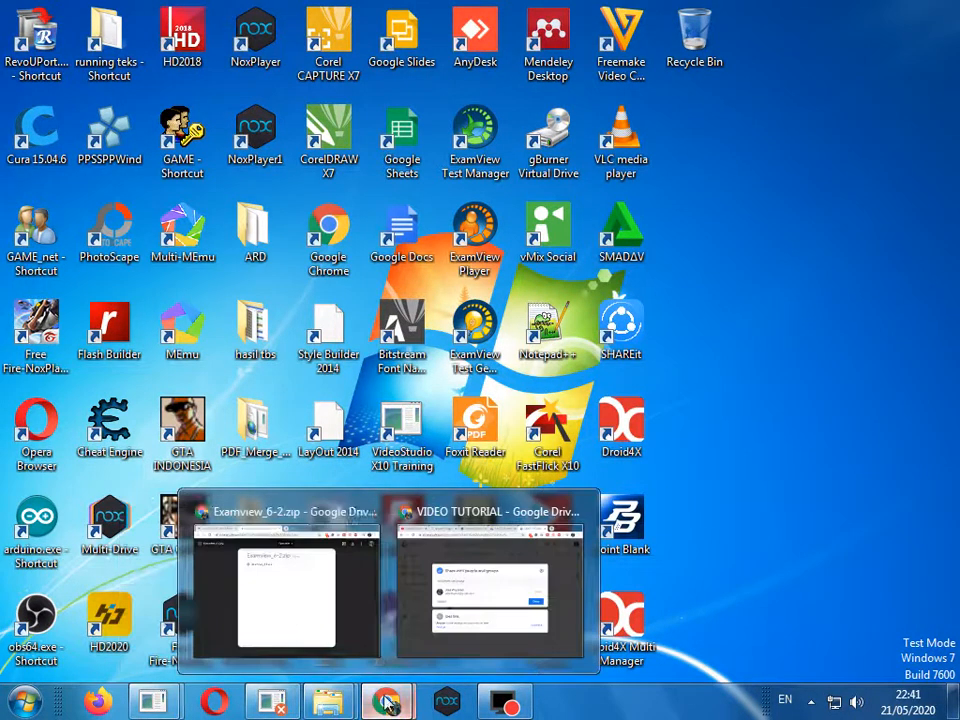
left_click(333, 614)
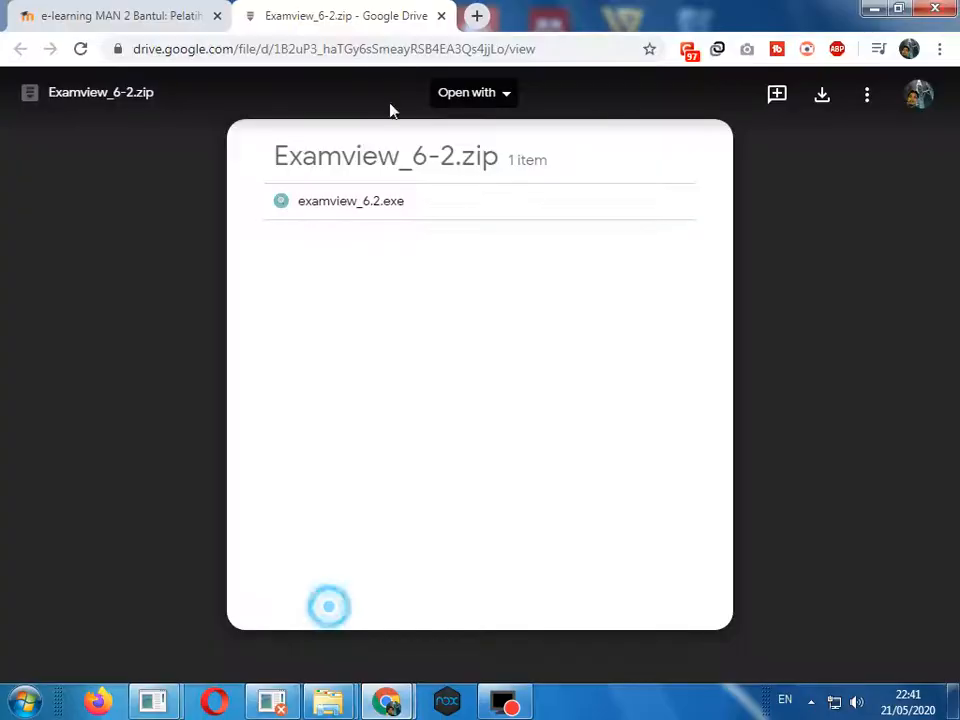
left_click(111, 9)
left_click(681, 467)
left_click_drag(652, 468, 829, 484)
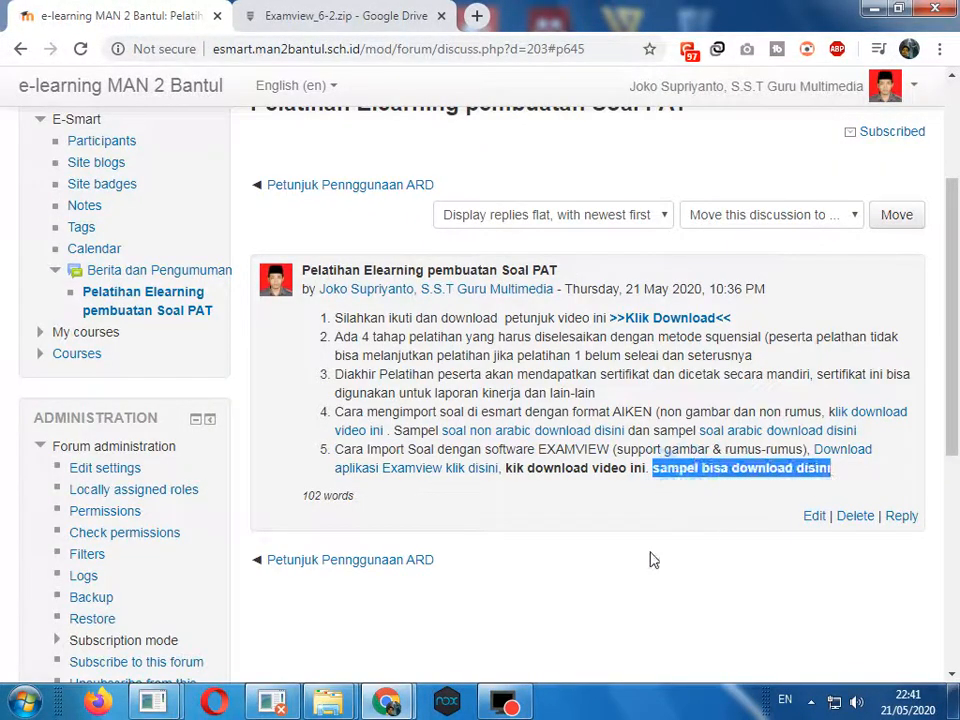
left_click_drag(506, 468, 649, 470)
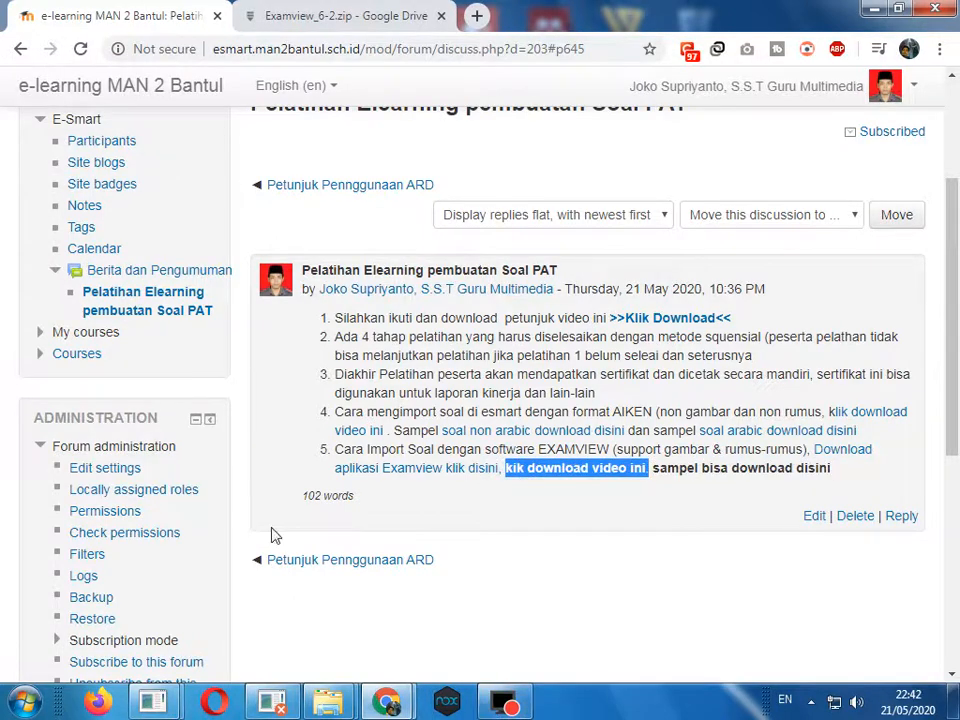
Go to the E-Smart home page and open the Pelatihan Elearning pembuatan Soal PAT discussion under Berita dan Pengumuman.
scroll(236, 413, "up", 3)
left_click(36, 218)
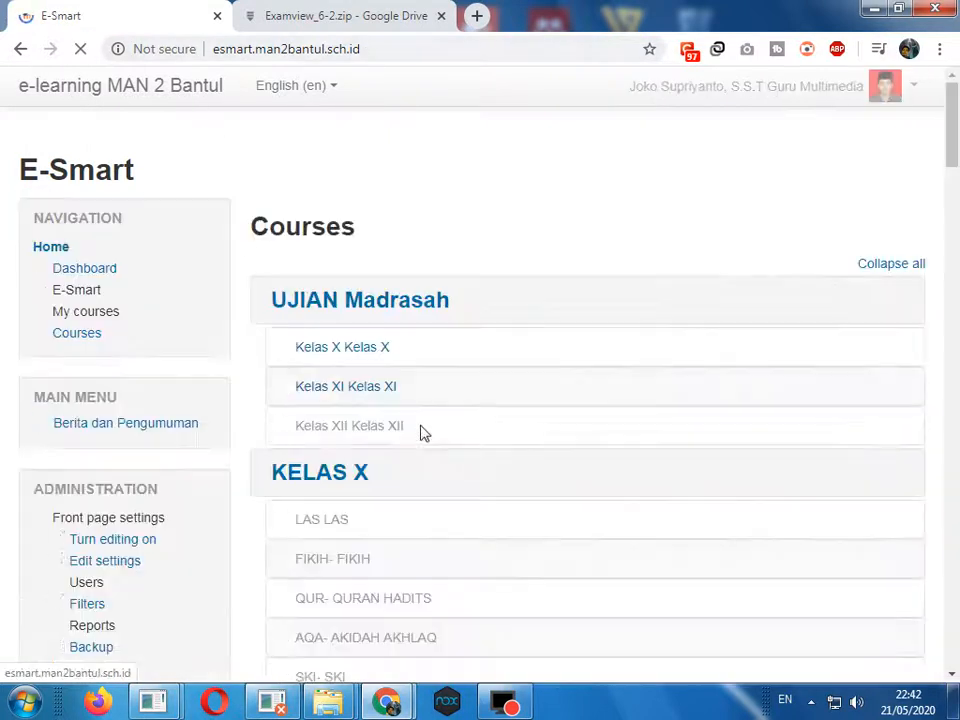
scroll(420, 439, "down", 2)
left_click(137, 237)
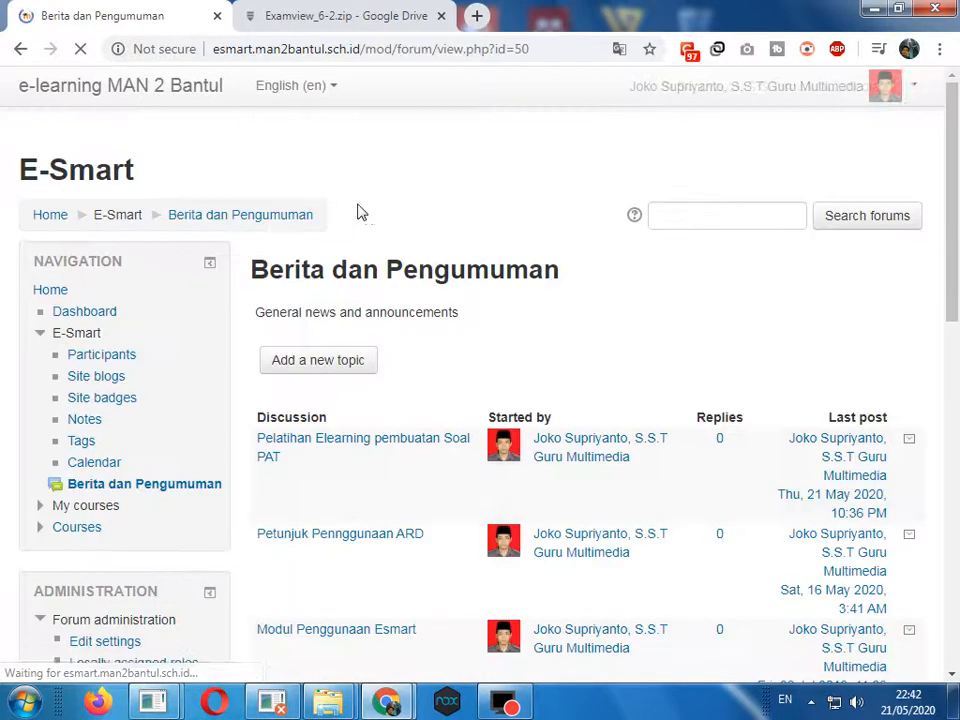
left_click(395, 432)
left_click(394, 439)
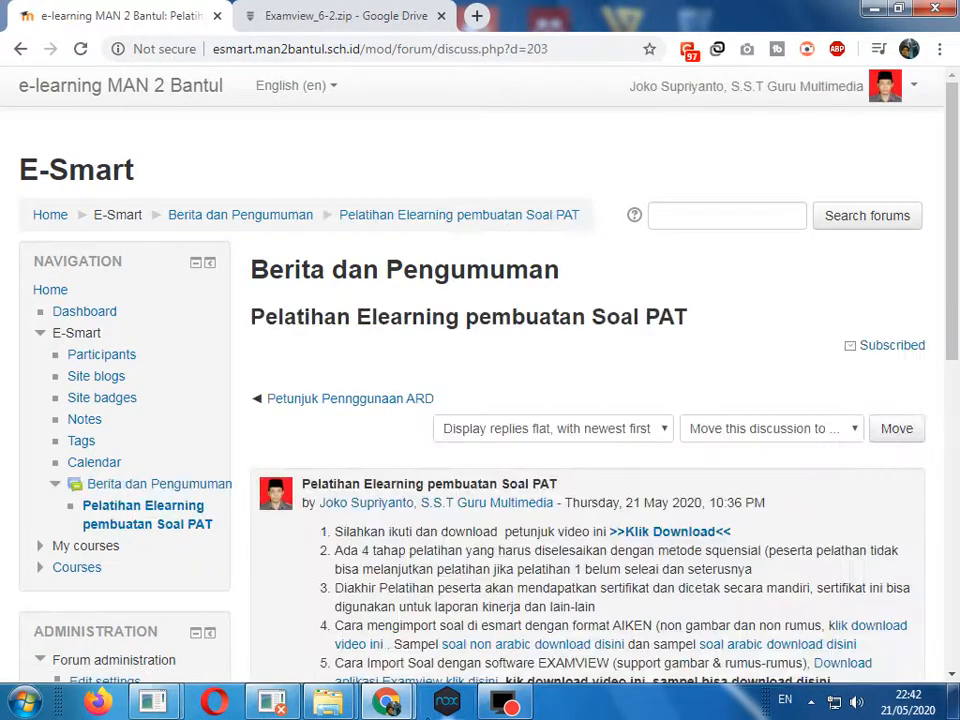
scroll(514, 531, "down", 3)
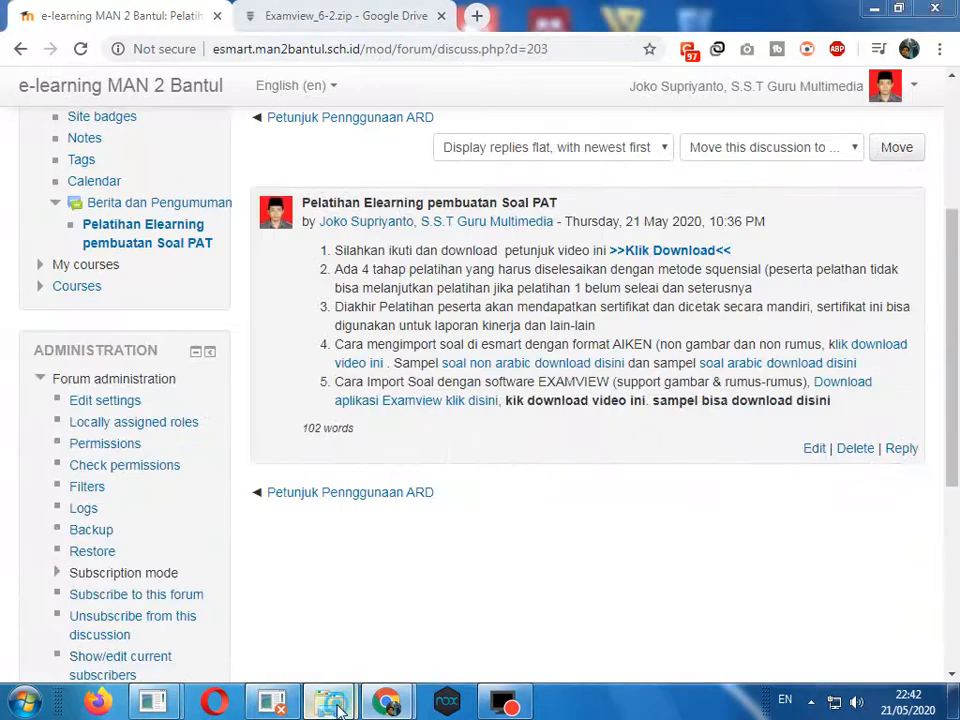
Bring up the PAT ONLINE and Examview_6-2 folder windows and close the Examview_6-2 one.
mouse_move(338, 710)
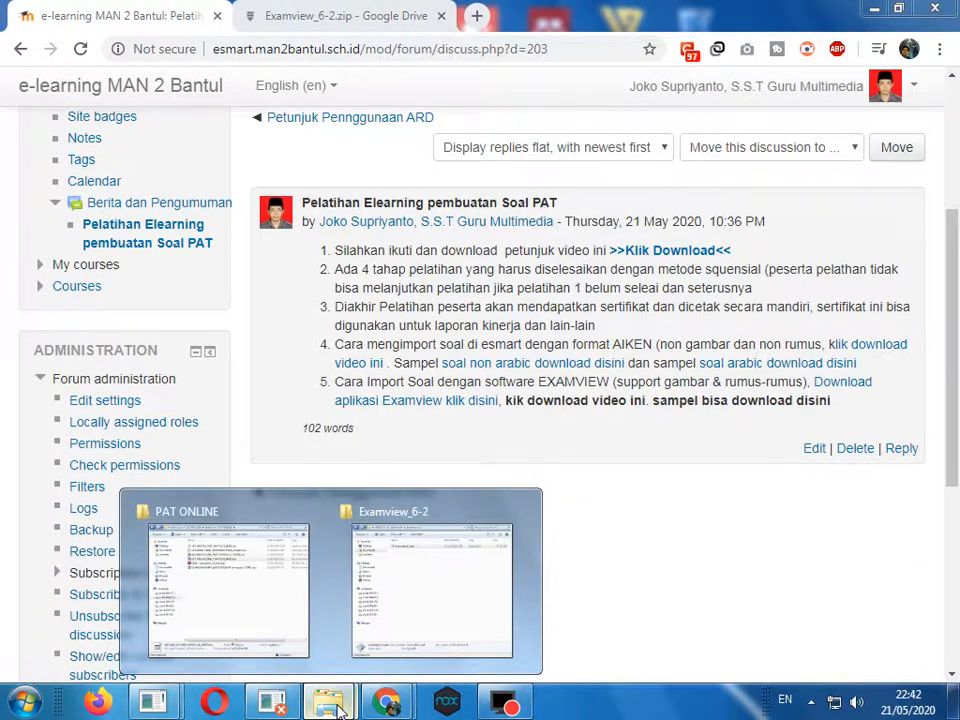
left_click(269, 605)
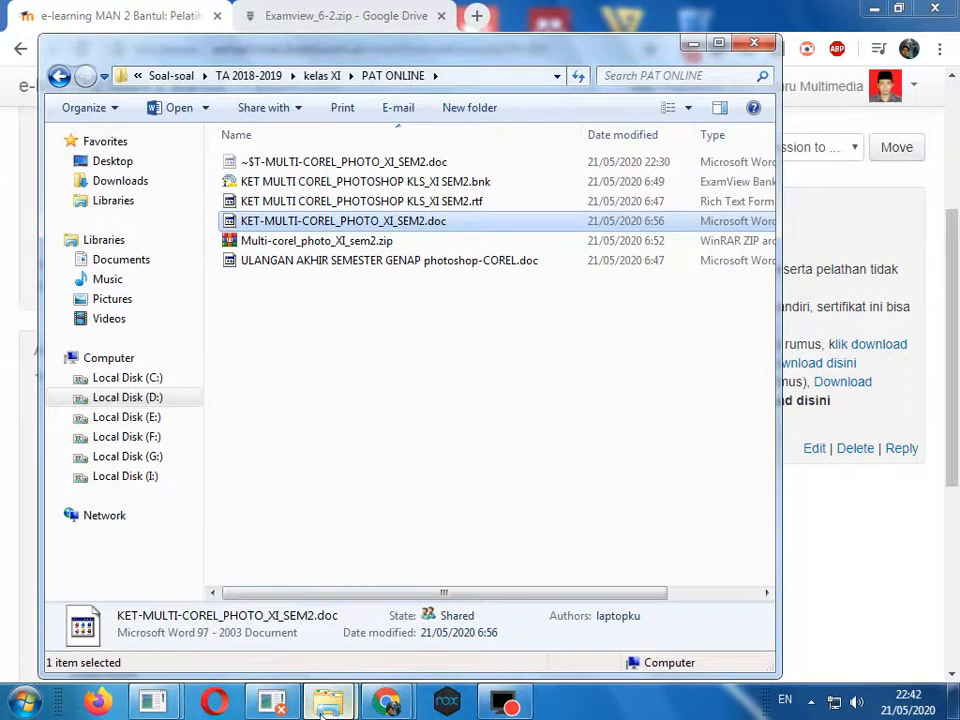
mouse_move(328, 702)
left_click(423, 602)
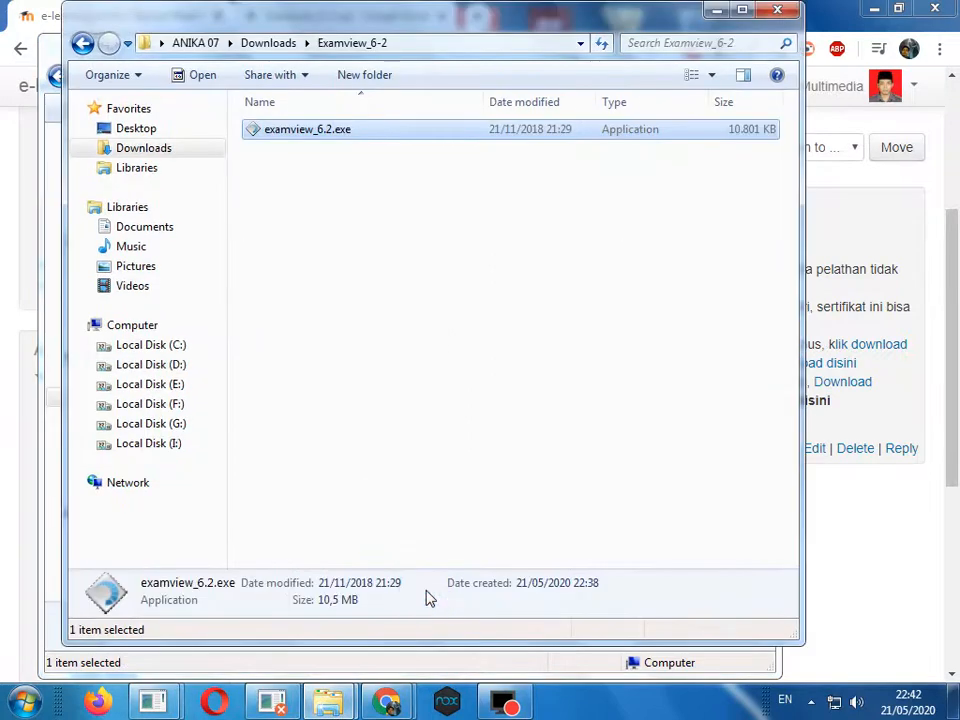
left_click(778, 10)
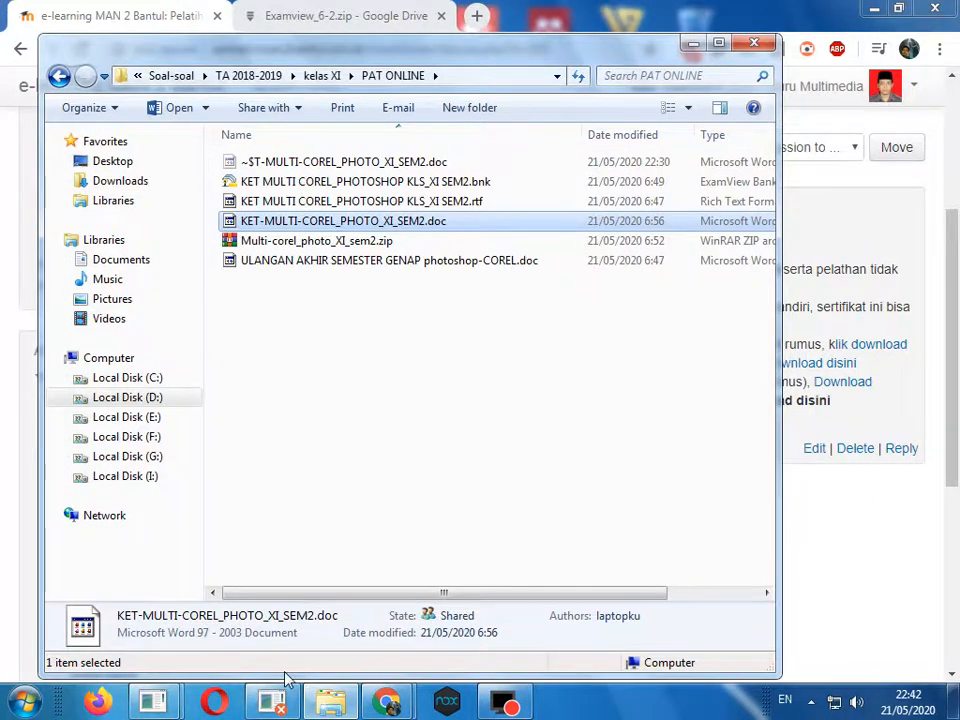
Open the Downloads folder in a new Explorer window and close the KET-MULTI-COREL_PHOTO_XI_SEM2.doc document in Word.
key("super+e")
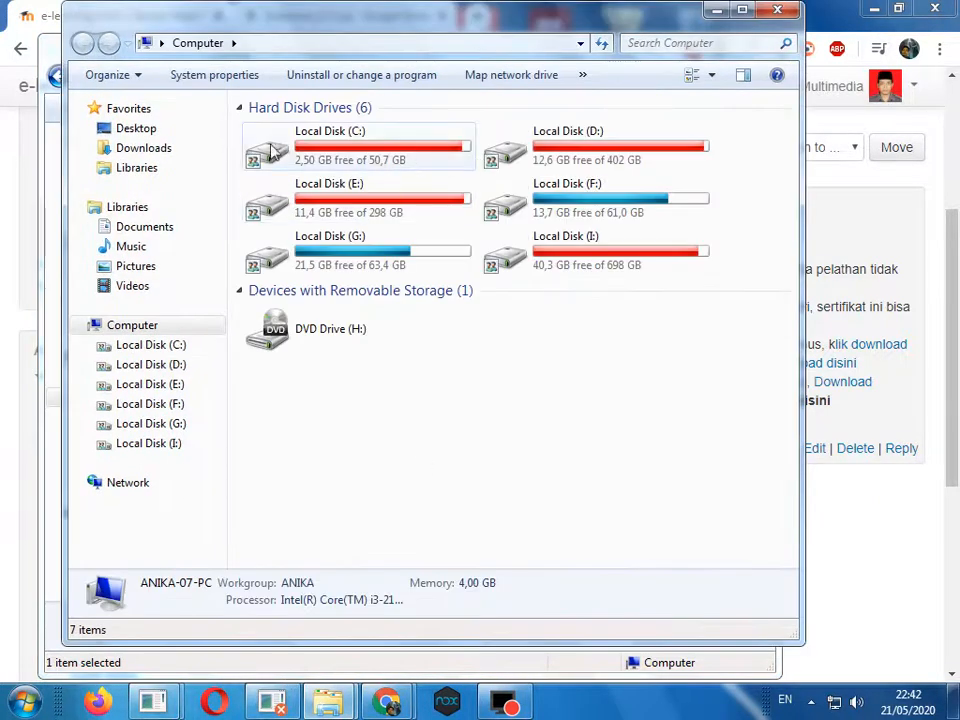
left_click(150, 150)
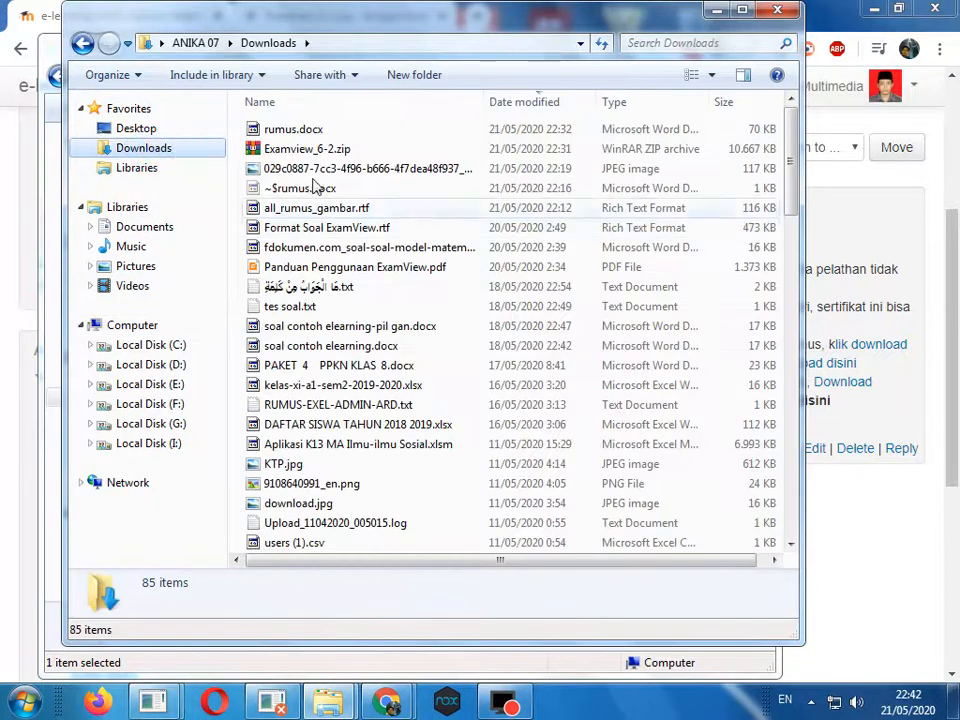
left_click(285, 132)
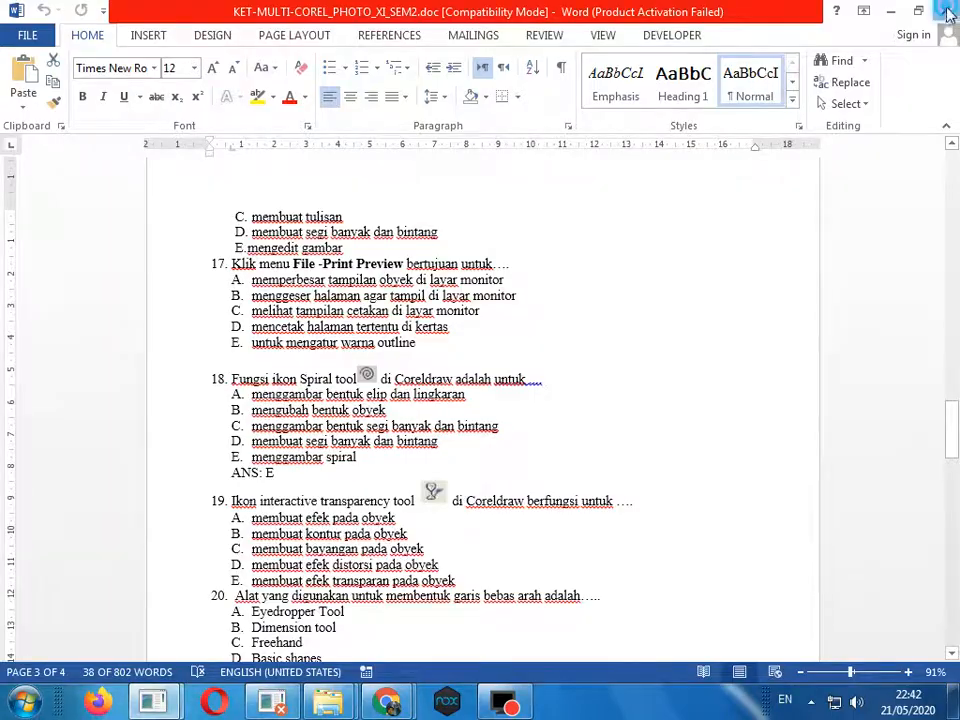
left_click(948, 12)
Rename rumus.docx in Downloads as rumus_gambar.docx, closing the open Word window and retrying the rename.
left_click(298, 130)
left_click(298, 130)
type("_gambar.docx")
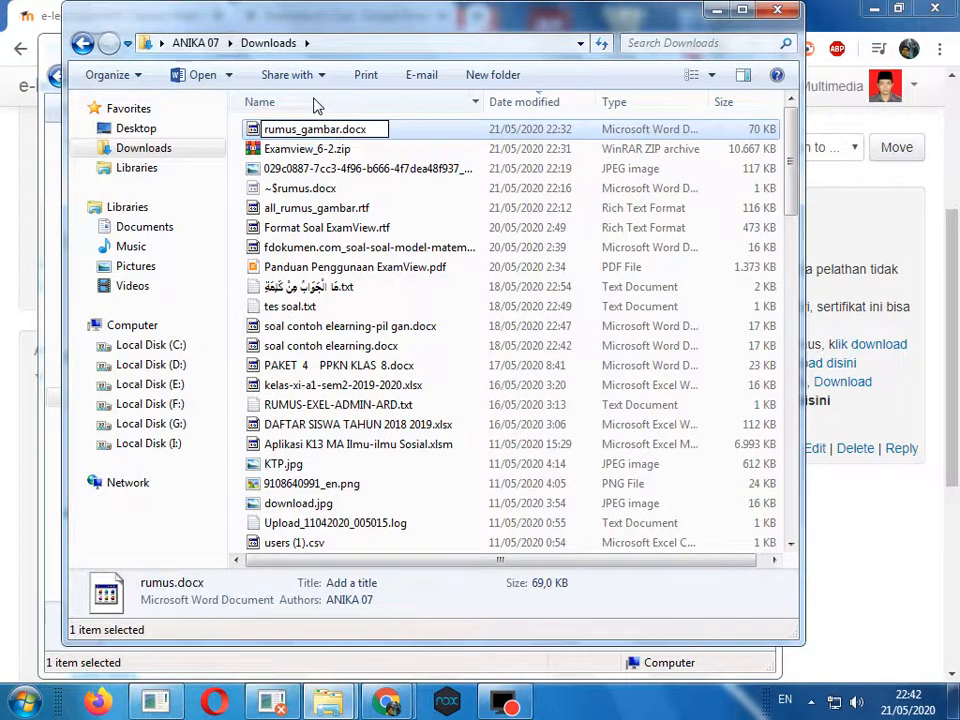
key("Return")
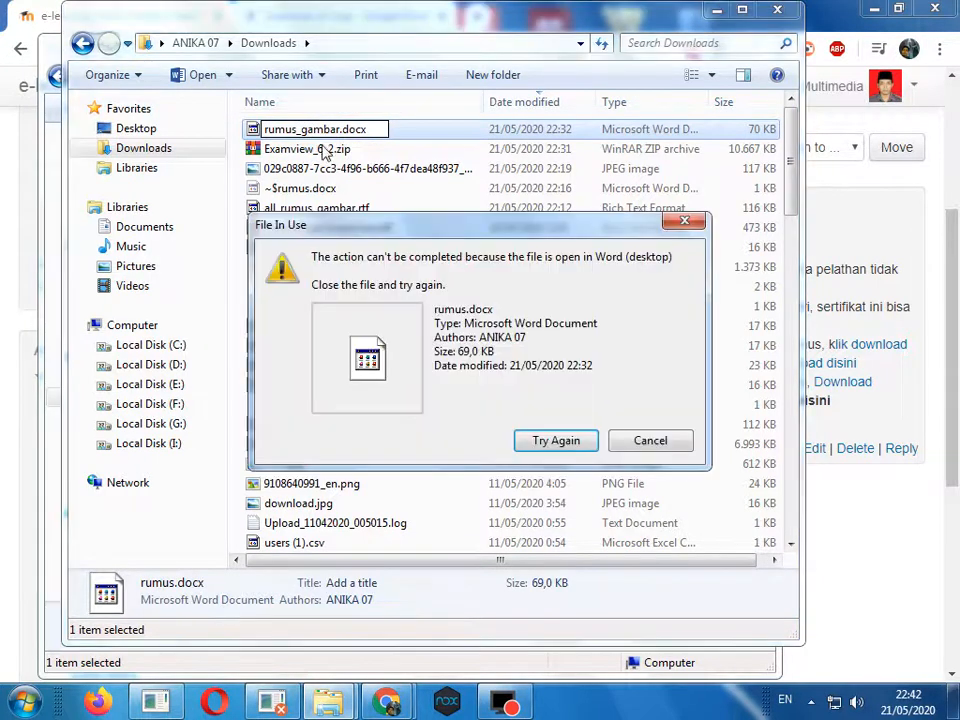
right_click(271, 700)
left_click(150, 646)
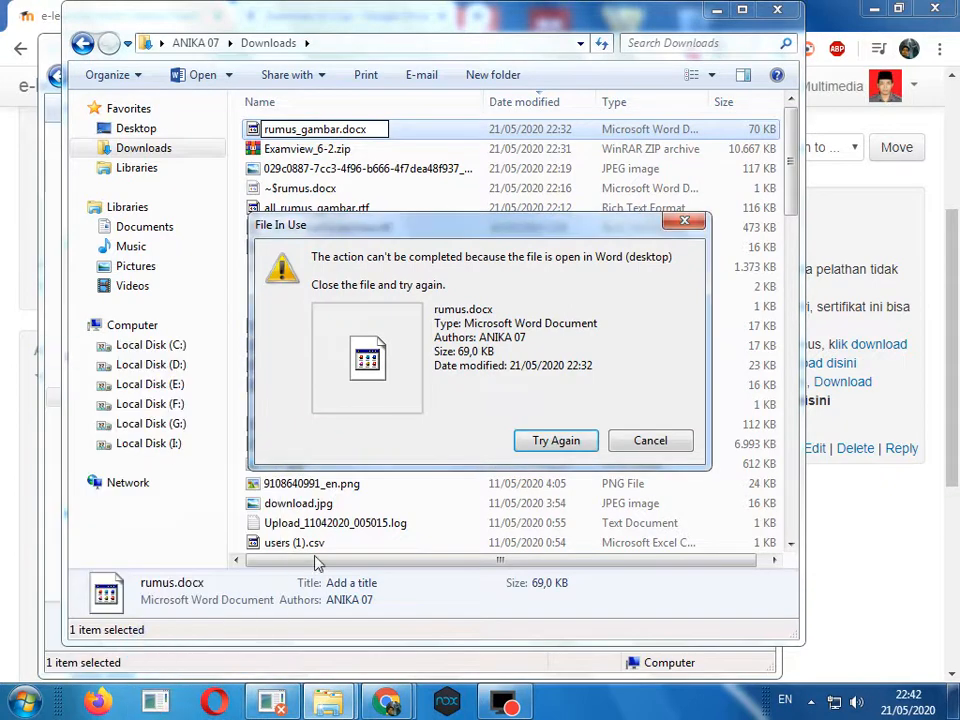
left_click(558, 446)
Open rumus_gambar.docx in a maximized Word window, dismissing the Office activation wizard, and minimize it to return to the forum post.
double_click(305, 131)
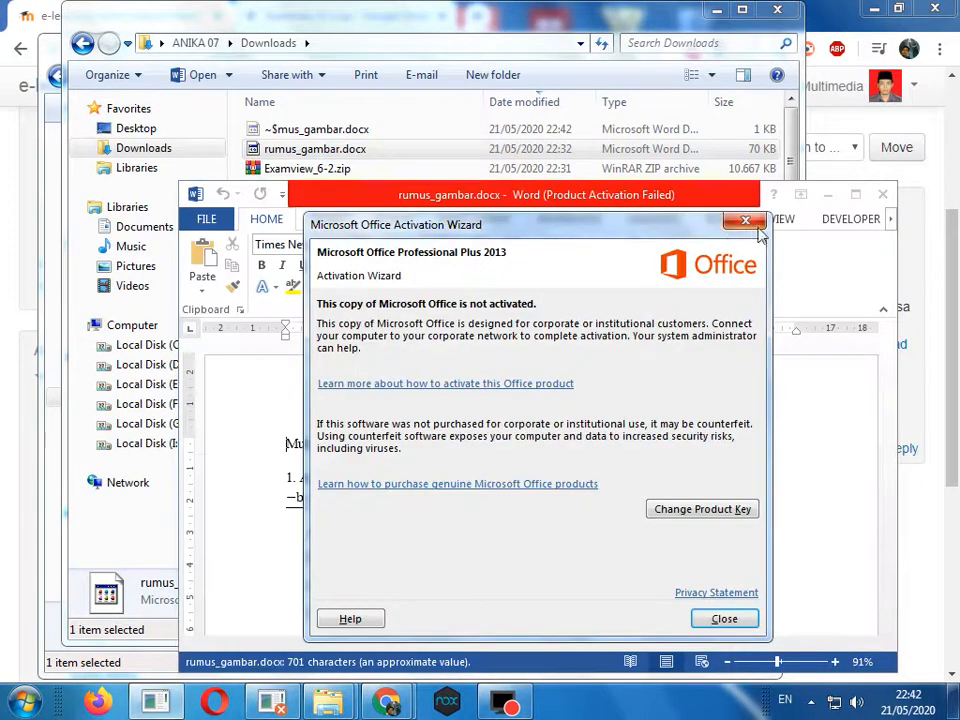
left_click(757, 223)
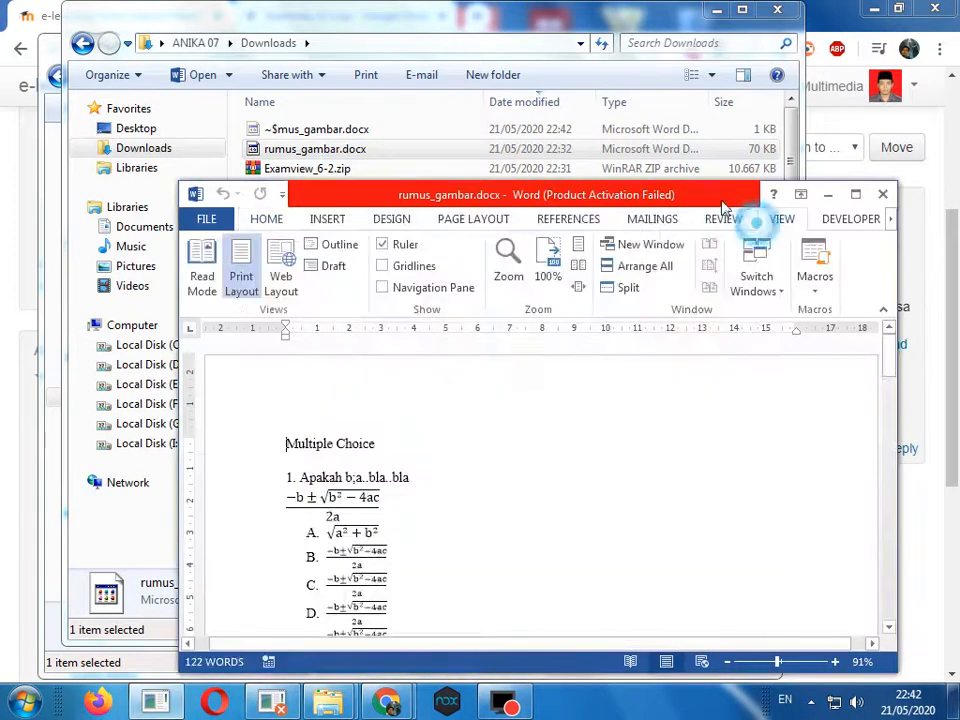
double_click(707, 193)
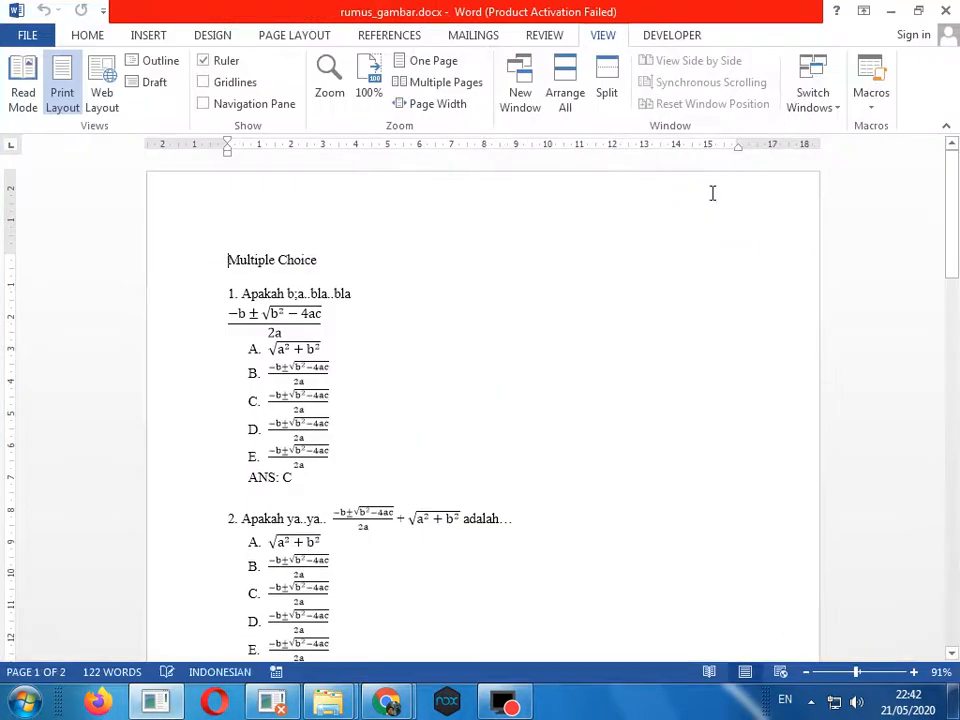
left_click(891, 10)
left_click(829, 20)
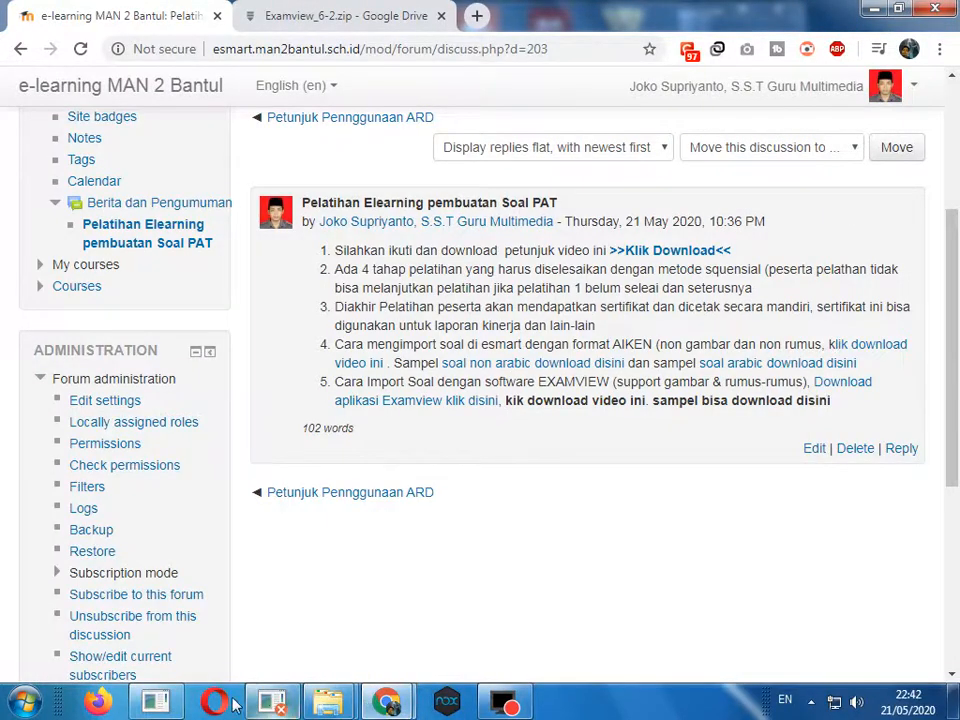
Bring rumus_gambar.docx back up and zoom it to 100% to examine the Multiple Choice heading and the formula questions.
left_click(155, 702)
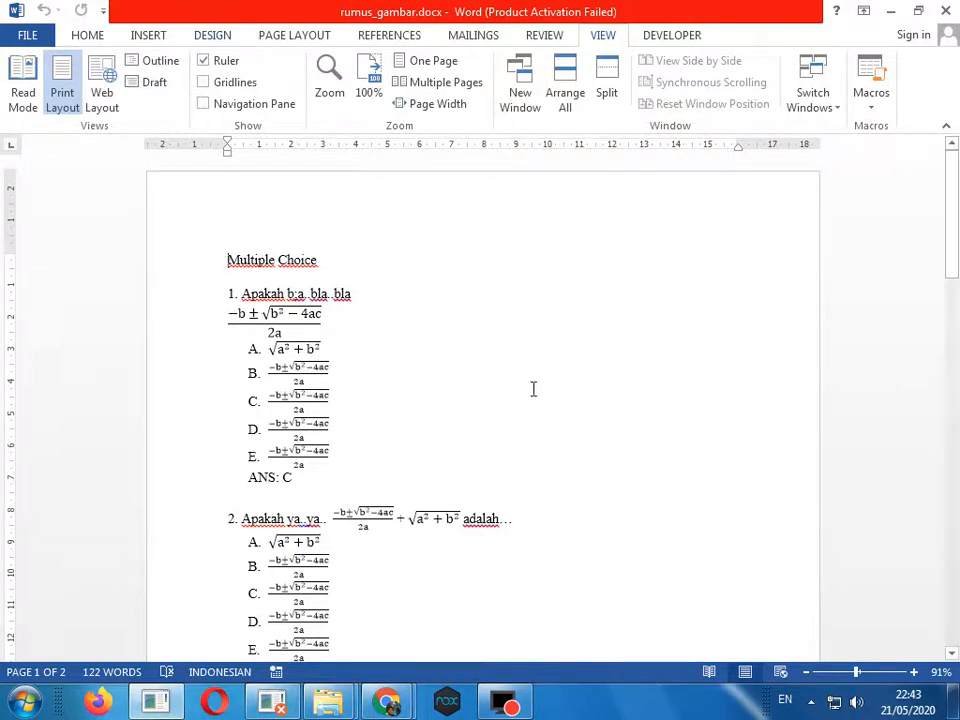
scroll(596, 422, "down", 1)
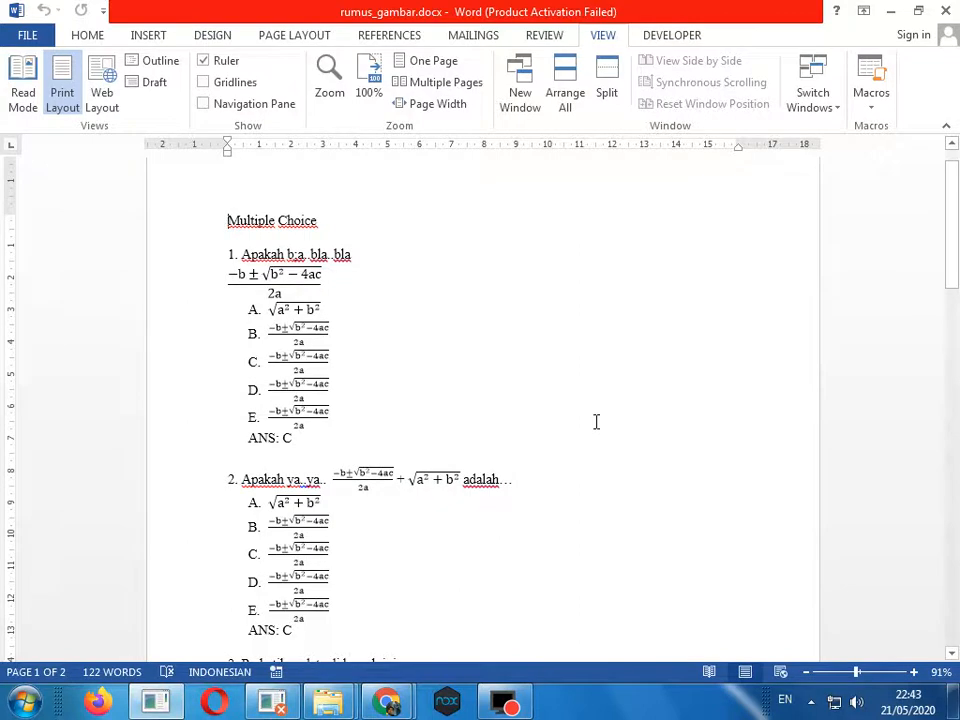
left_click(913, 673)
left_click(913, 673)
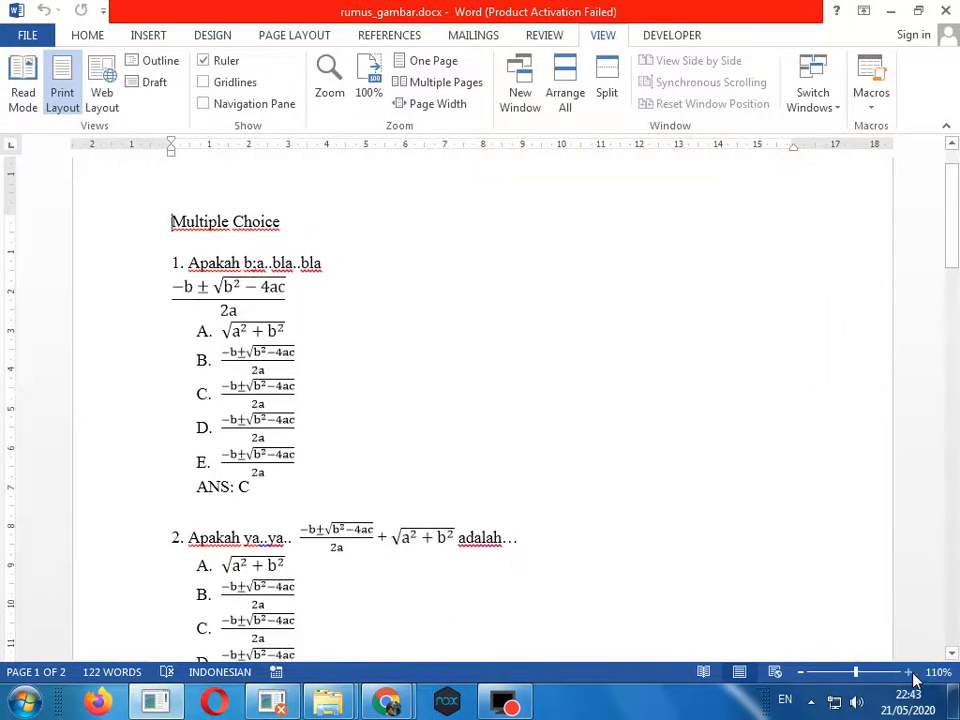
left_click(800, 672)
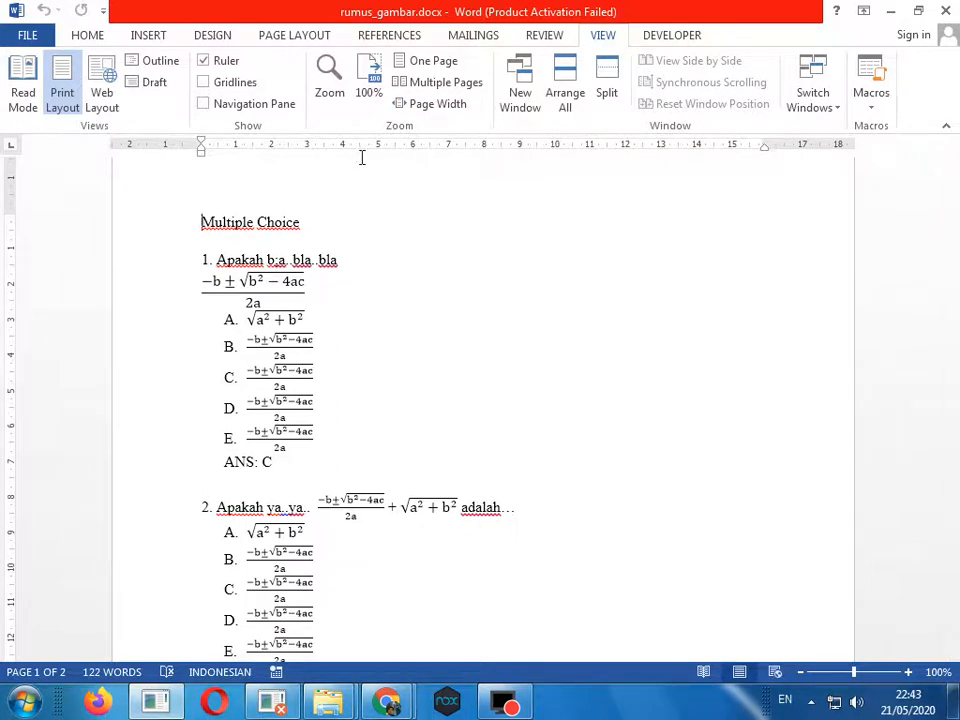
left_click(152, 228)
left_click(570, 289)
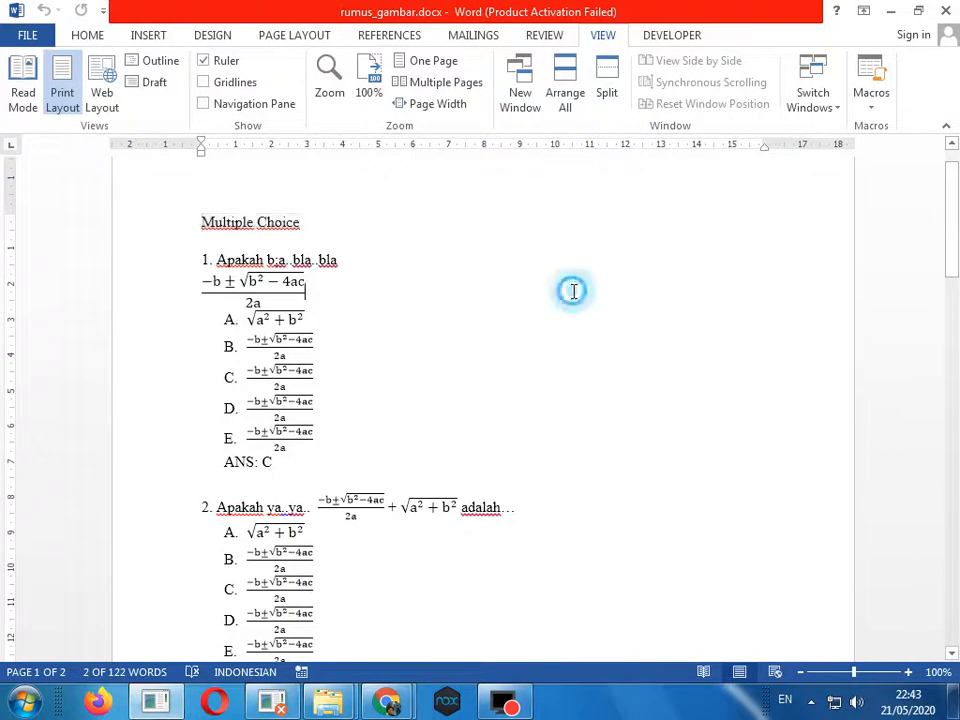
Examine the Multiple Choice heading, the blank line below it, and the layout of the first three questions.
left_click(160, 230)
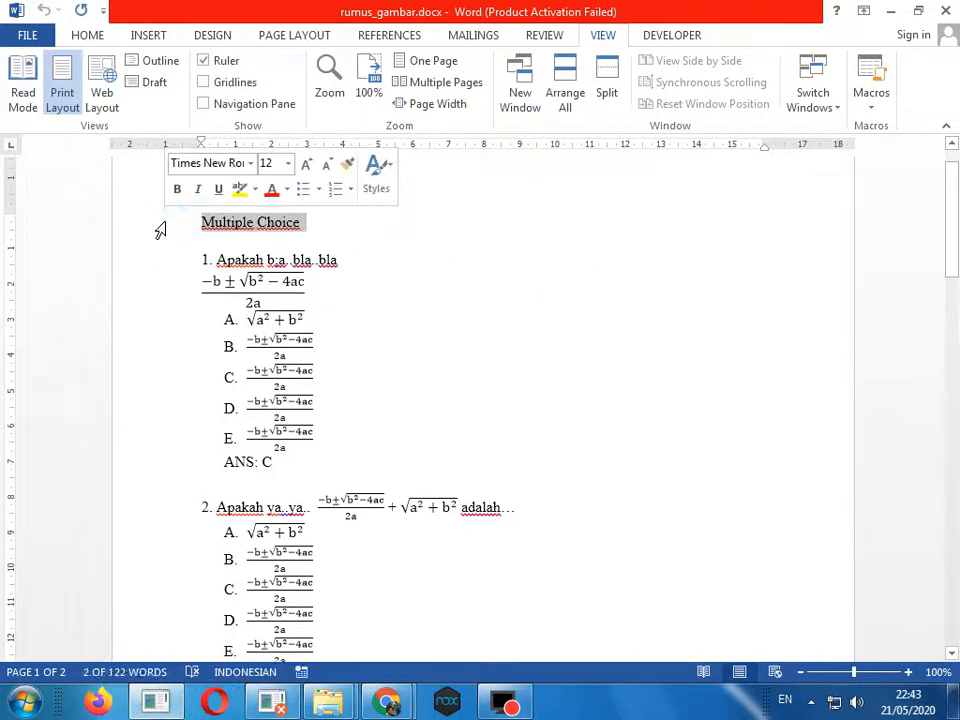
left_click(208, 240)
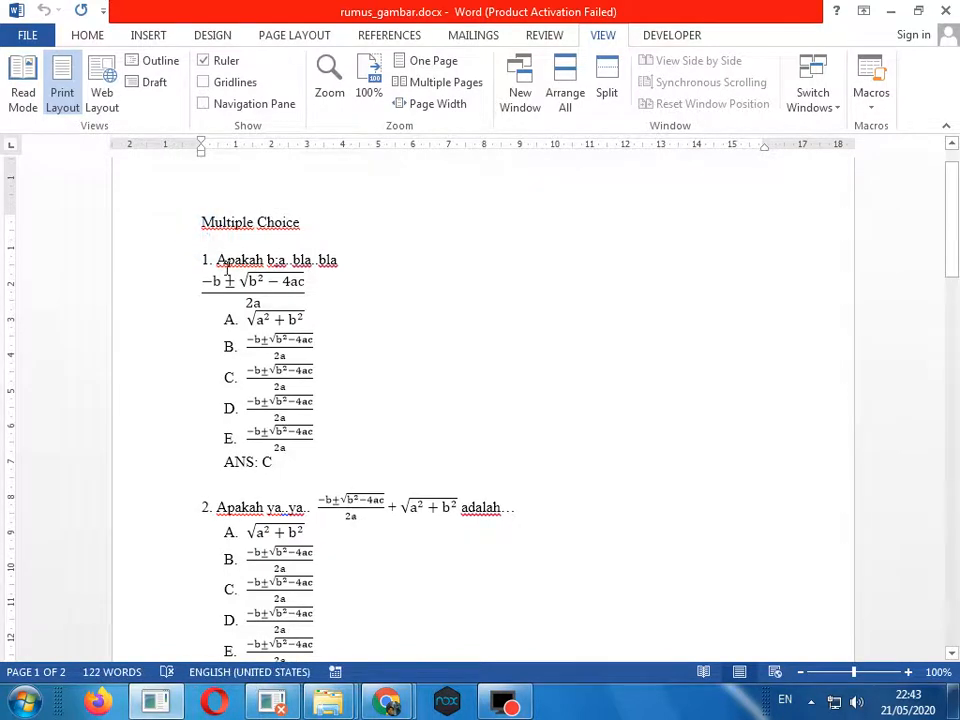
left_click(204, 260)
scroll(247, 457, "down", 8)
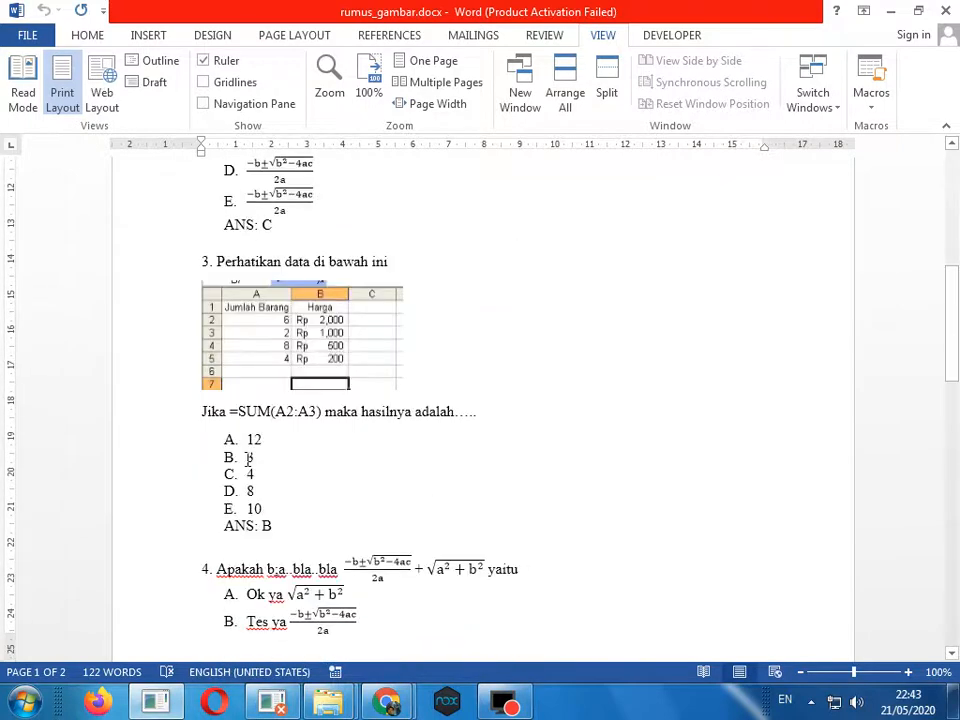
scroll(249, 457, "up", 5)
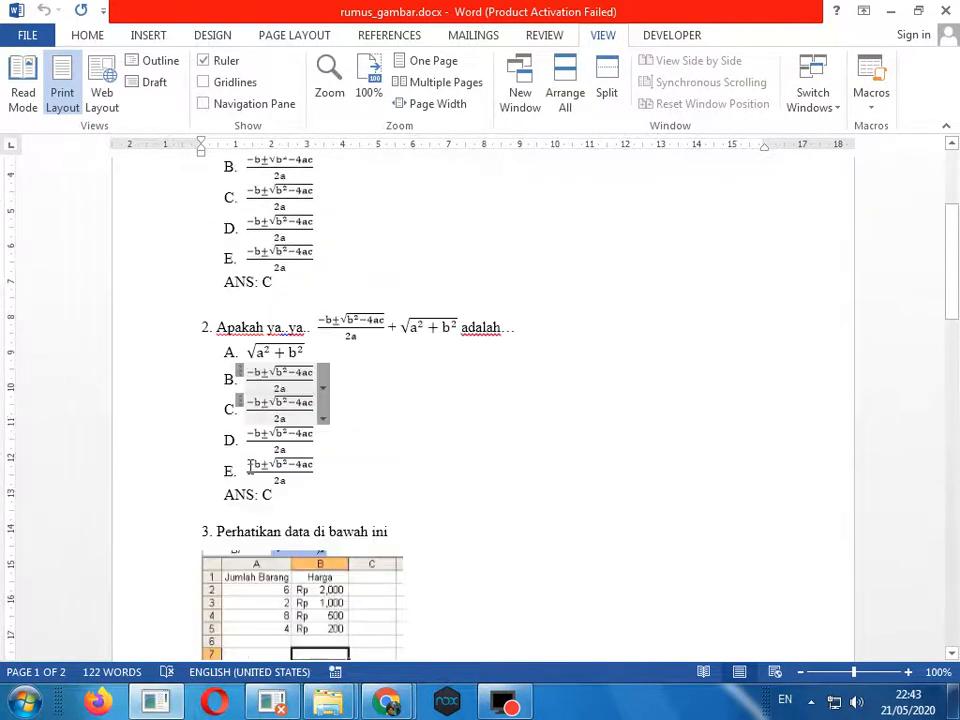
scroll(155, 355, "up", 3)
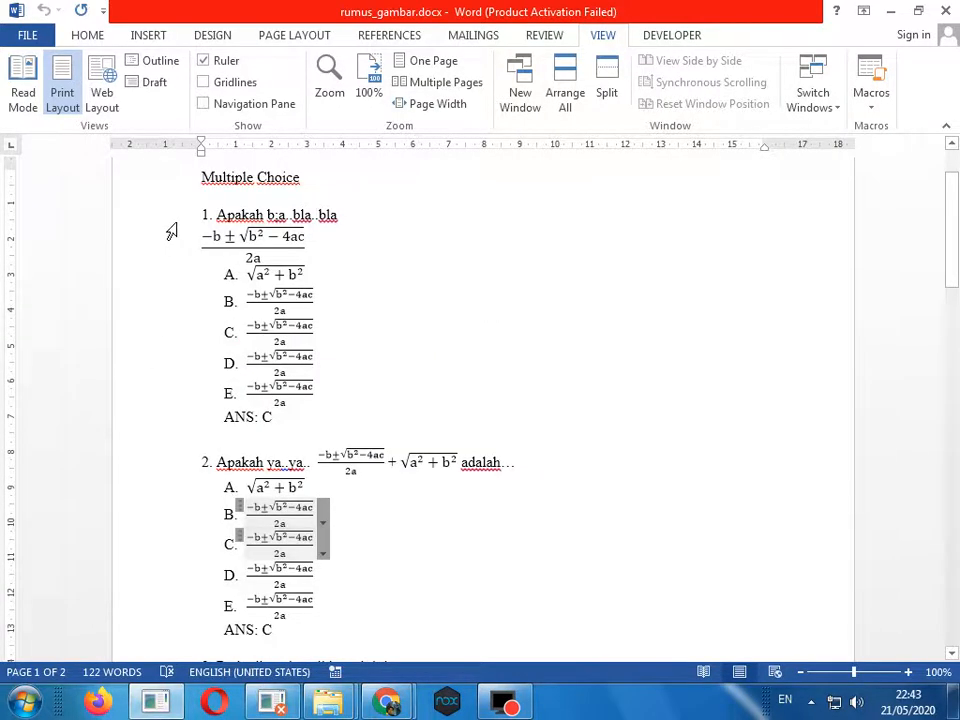
Change the answer key of question 2 to D in its ANS line.
left_click(181, 428)
scroll(181, 428, "down", 4)
left_click(189, 454)
left_click(280, 455)
key("BackSpace")
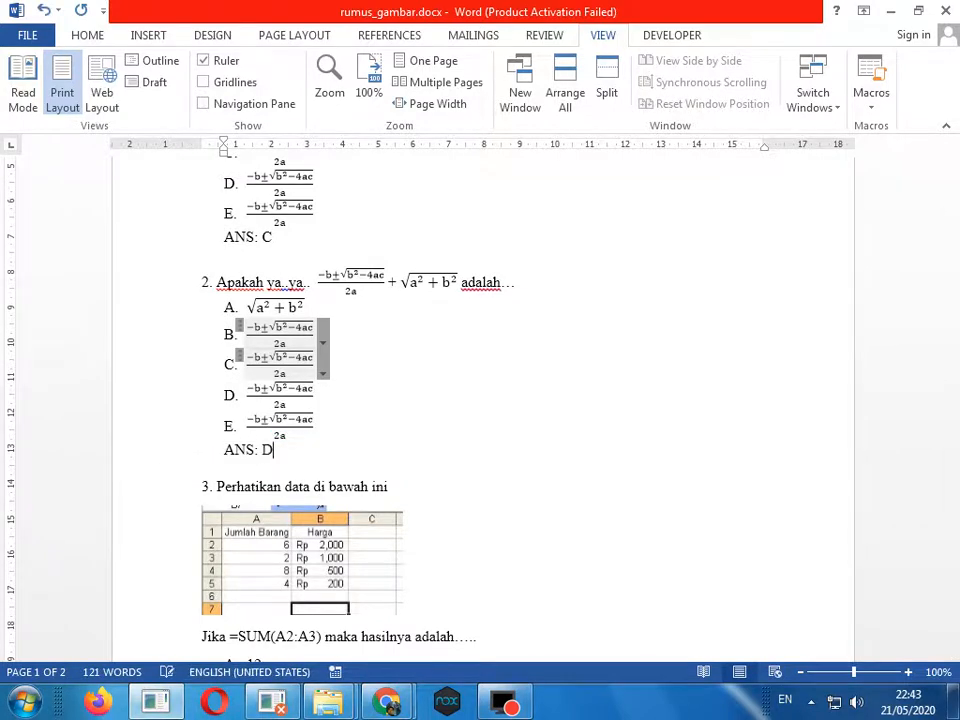
type("D")
Change the answer key of question 4 to B in its ANS line.
scroll(272, 456, "down", 5)
scroll(311, 510, "down", 10)
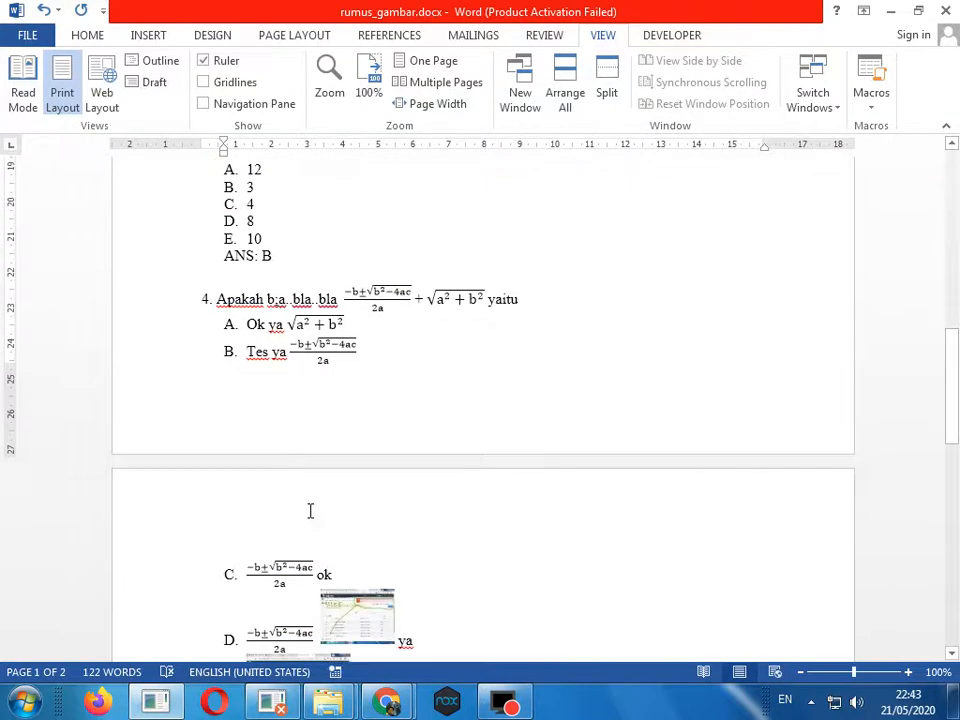
left_click(288, 292)
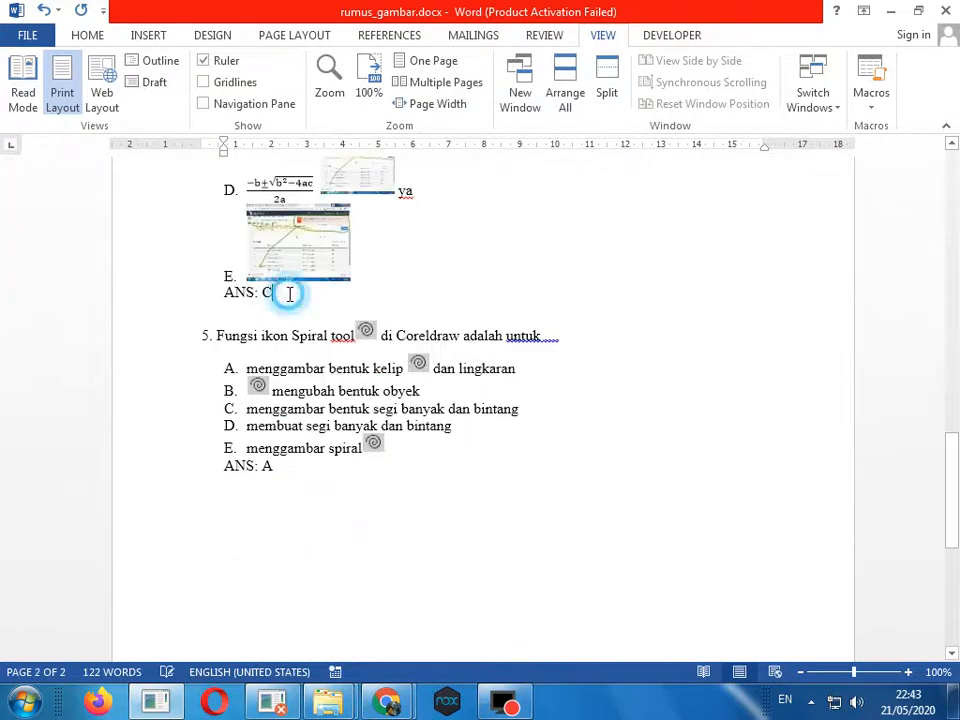
key("BackSpace")
type("B")
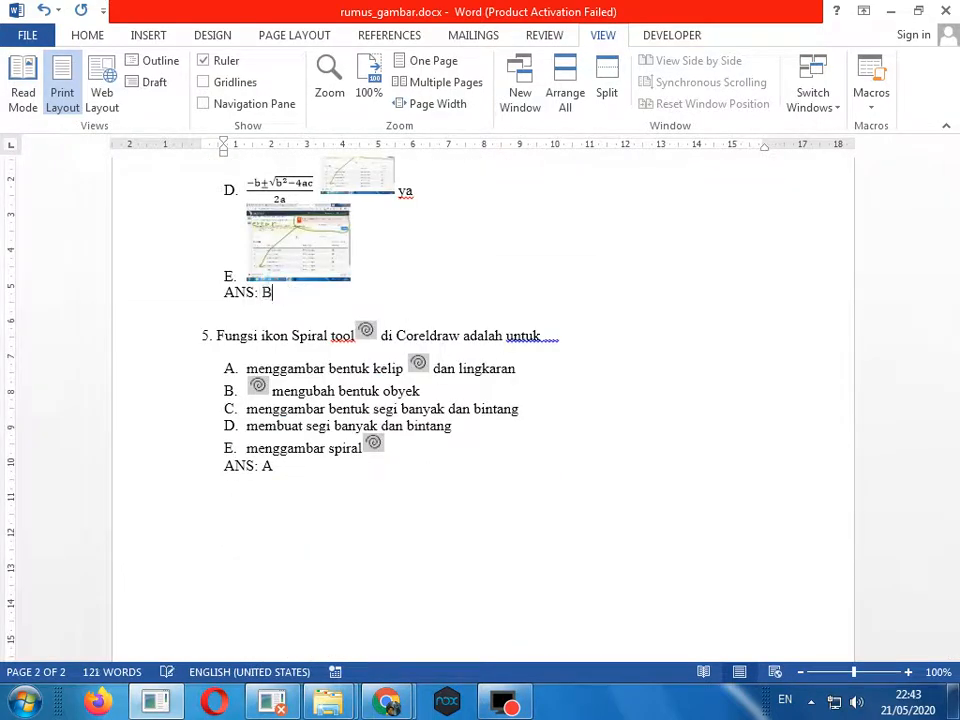
Set the font of the entire document, from the Multiple Choice heading onward, to Times New Roman at size 12.
left_click_drag(952, 432, 956, 160)
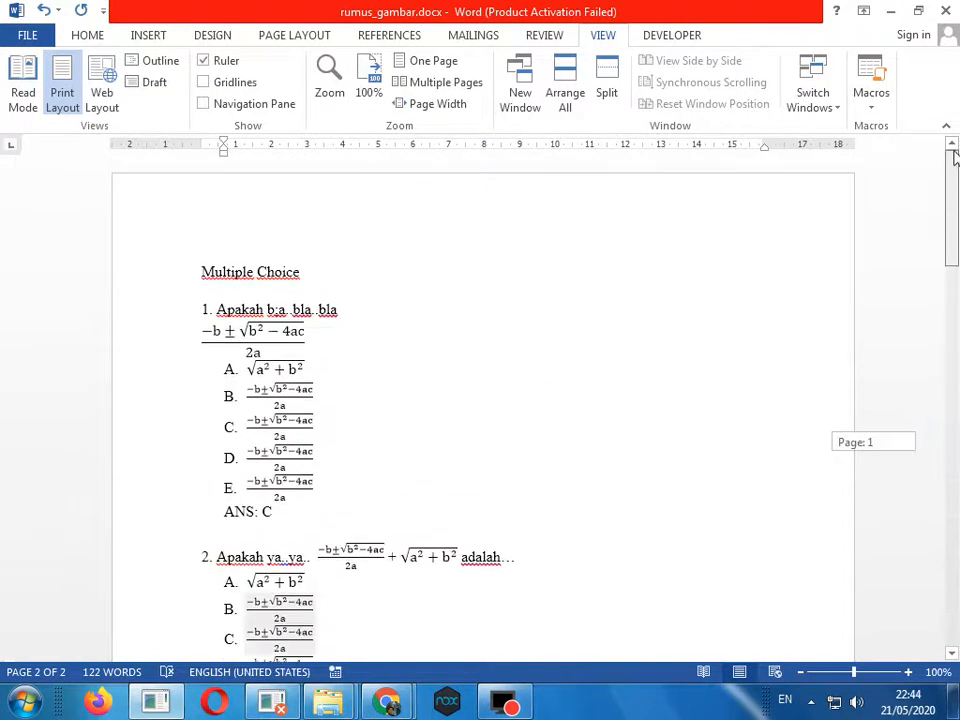
left_click(155, 281)
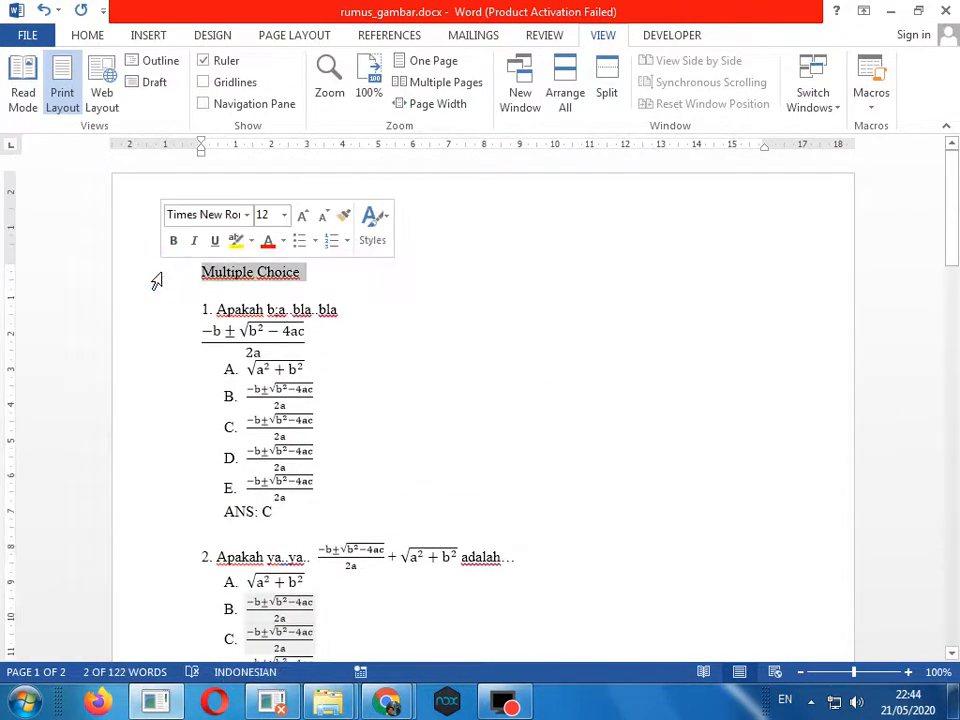
left_click(152, 296)
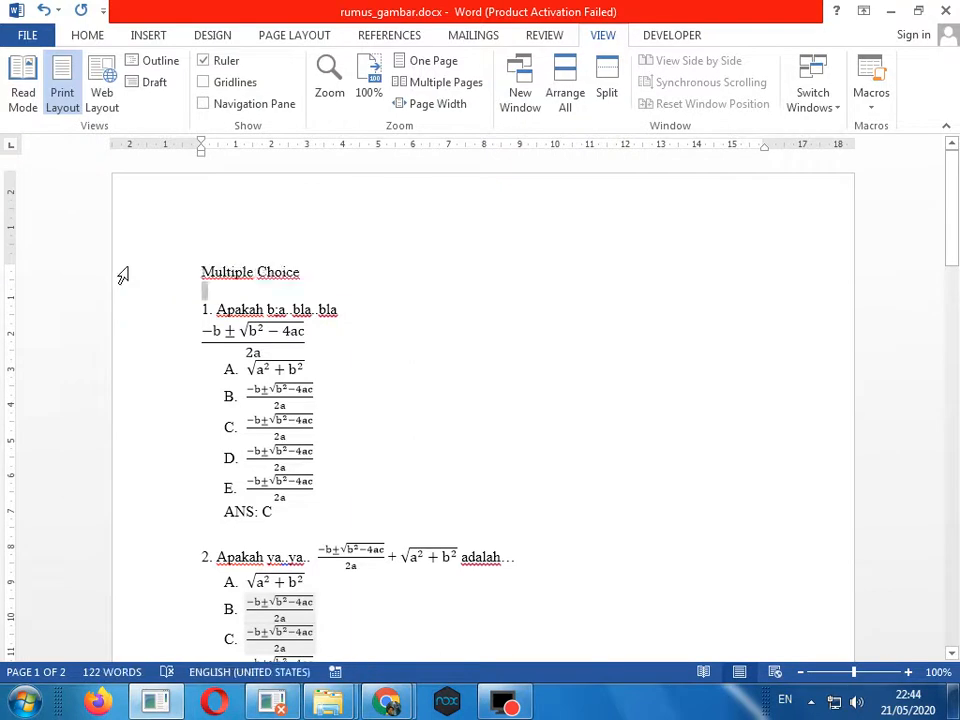
key("ctrl+a")
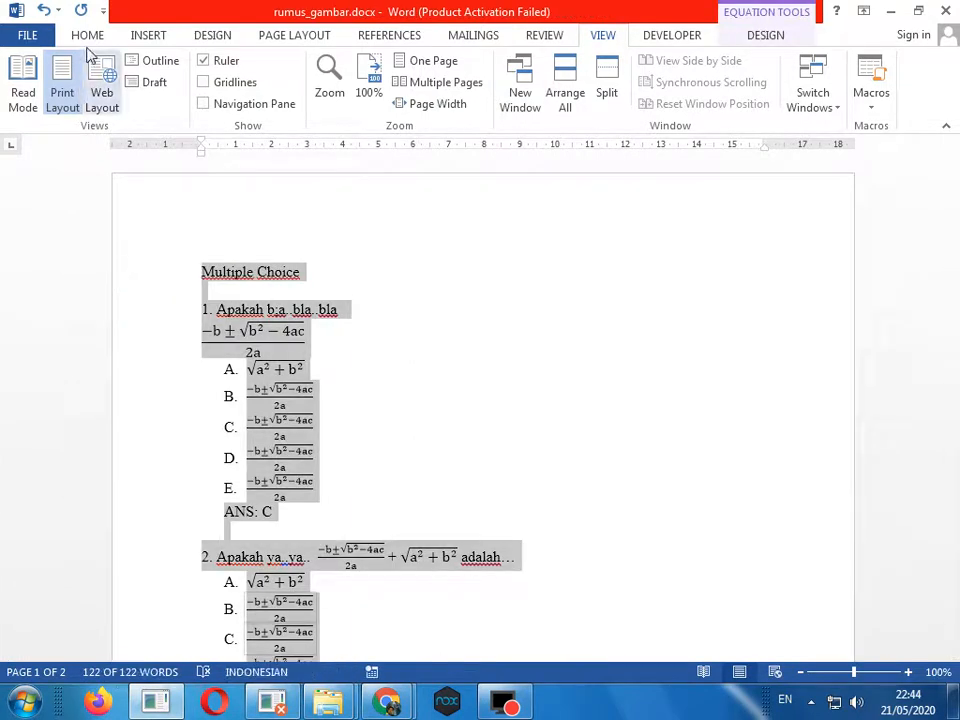
left_click(84, 36)
left_click(157, 67)
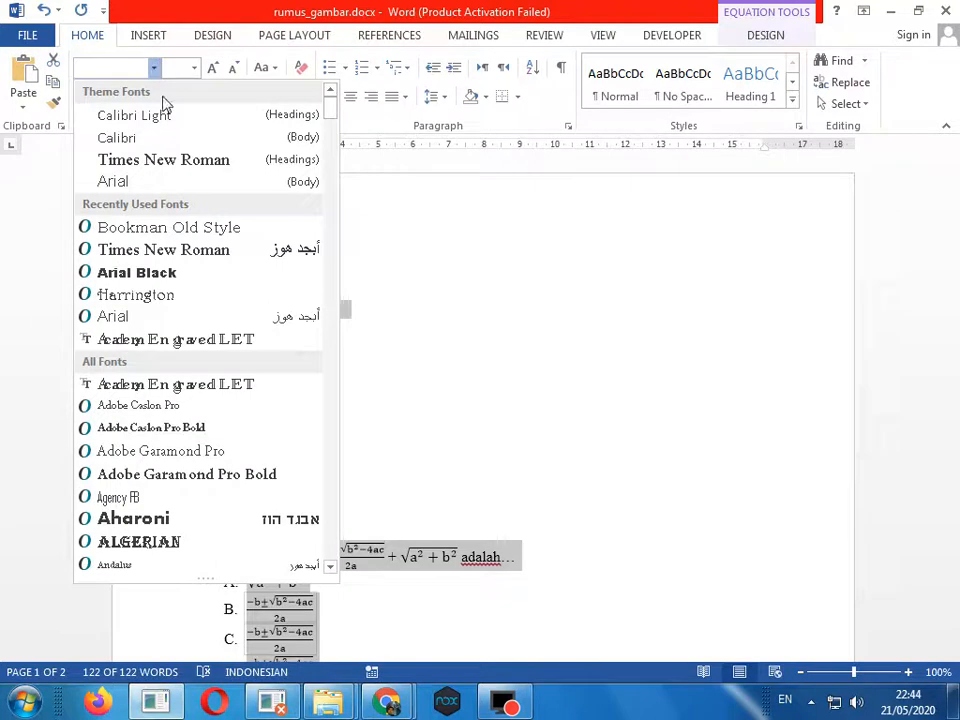
left_click(152, 159)
left_click(192, 67)
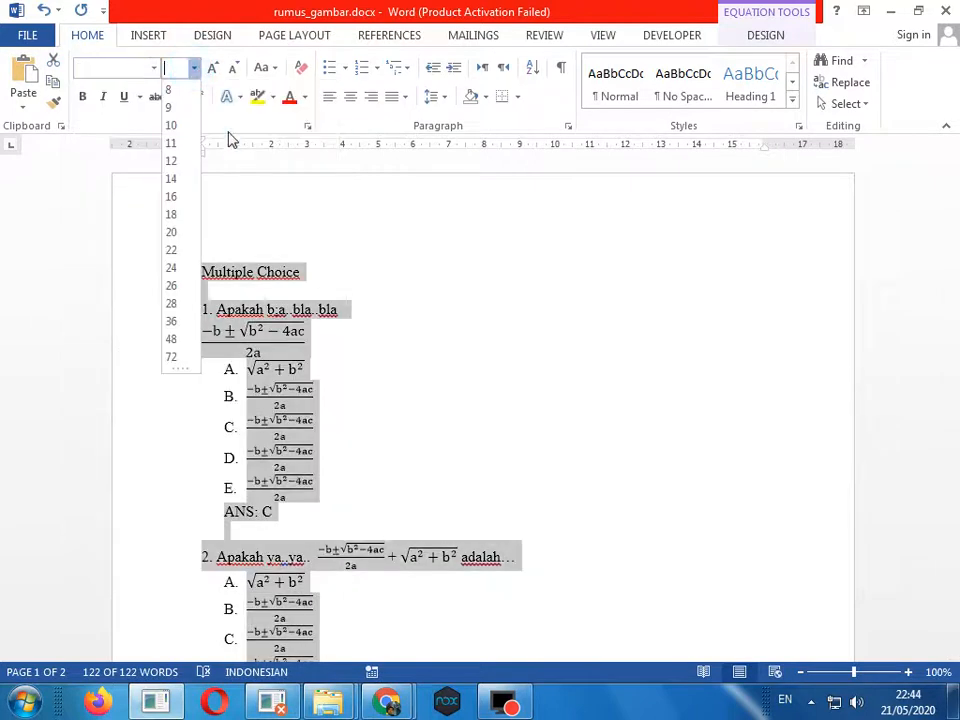
left_click(176, 161)
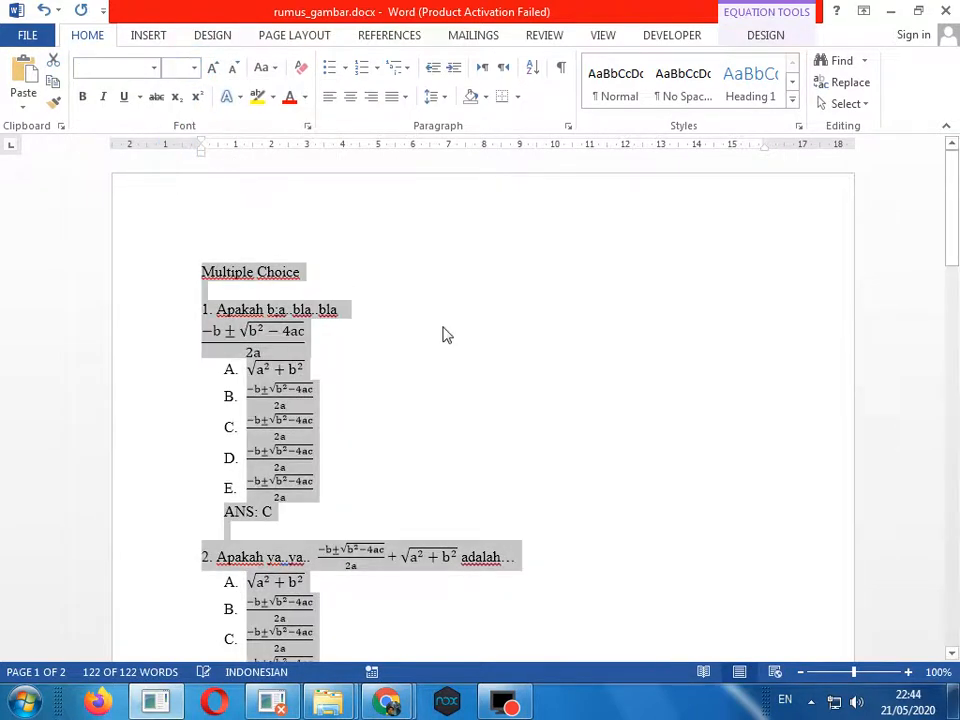
left_click(403, 347)
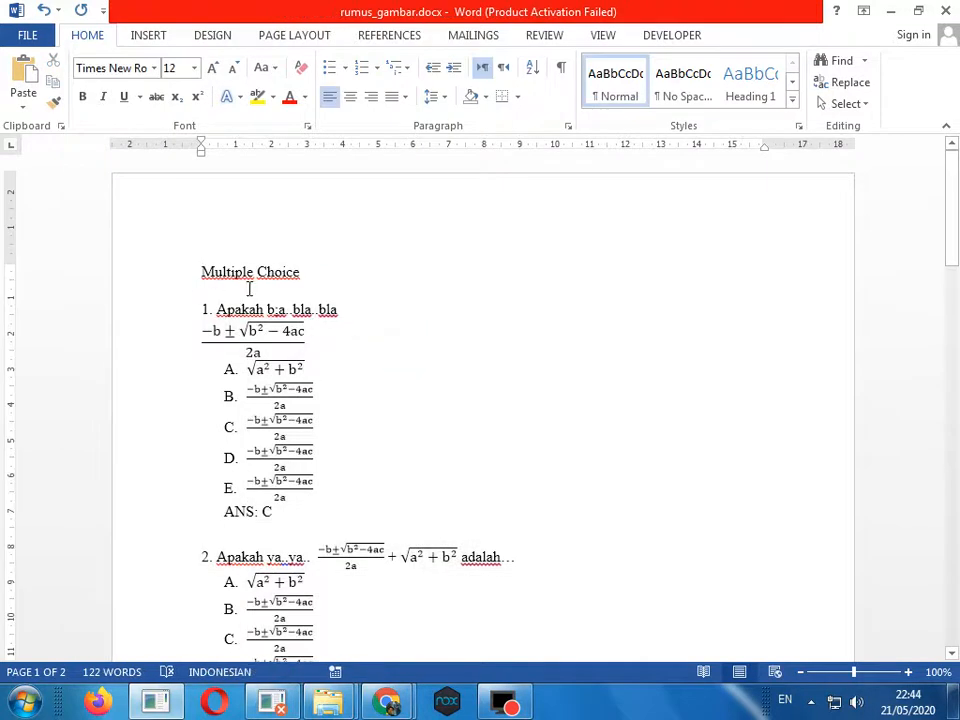
Examine how question 1 is built: its number, question text, the formula below it and the lettered options.
left_click(195, 307)
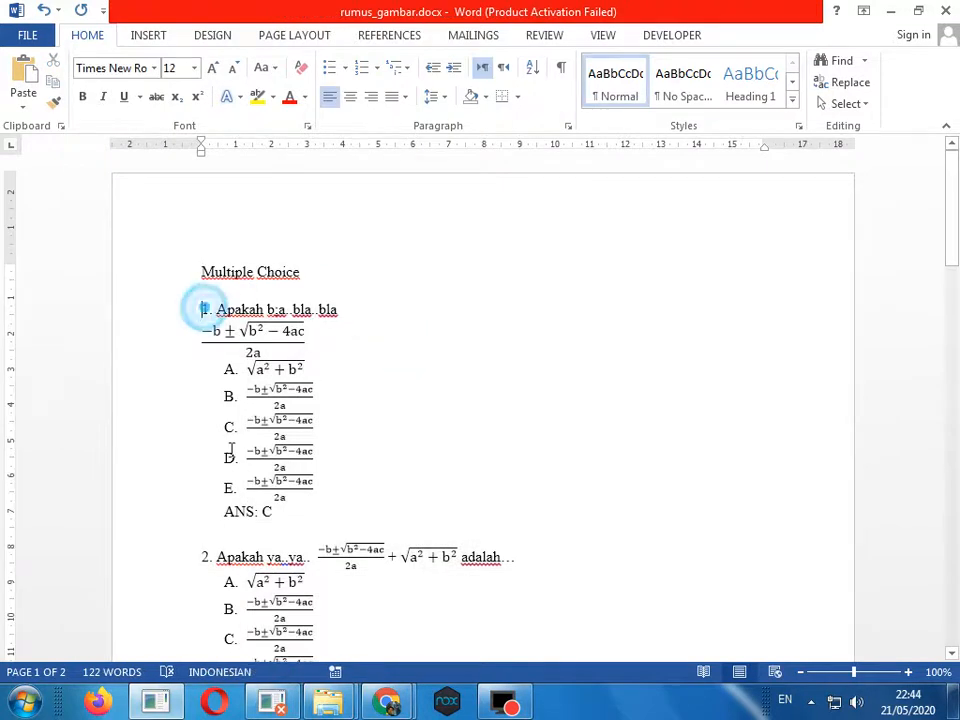
scroll(205, 360, "down", 3)
scroll(211, 180, "up", 2)
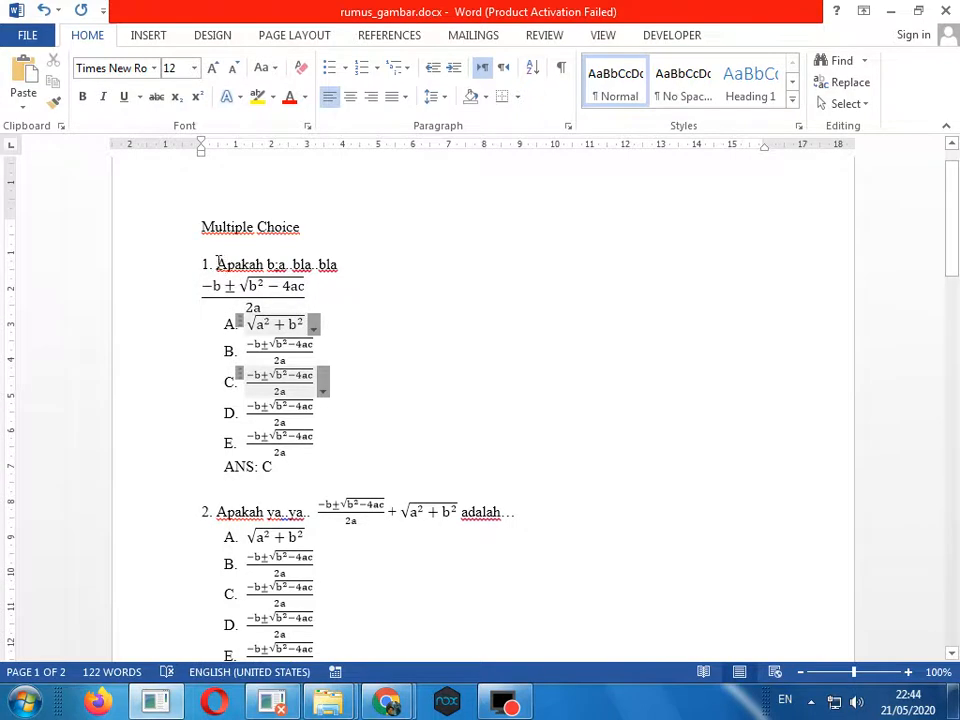
left_click_drag(216, 263, 377, 259)
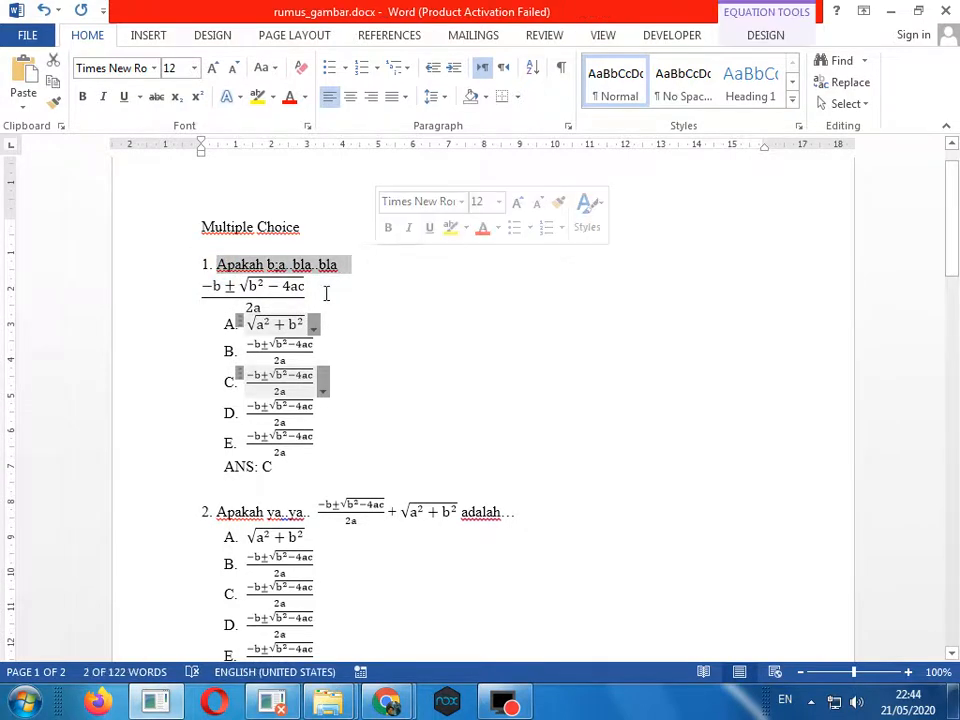
left_click(169, 300)
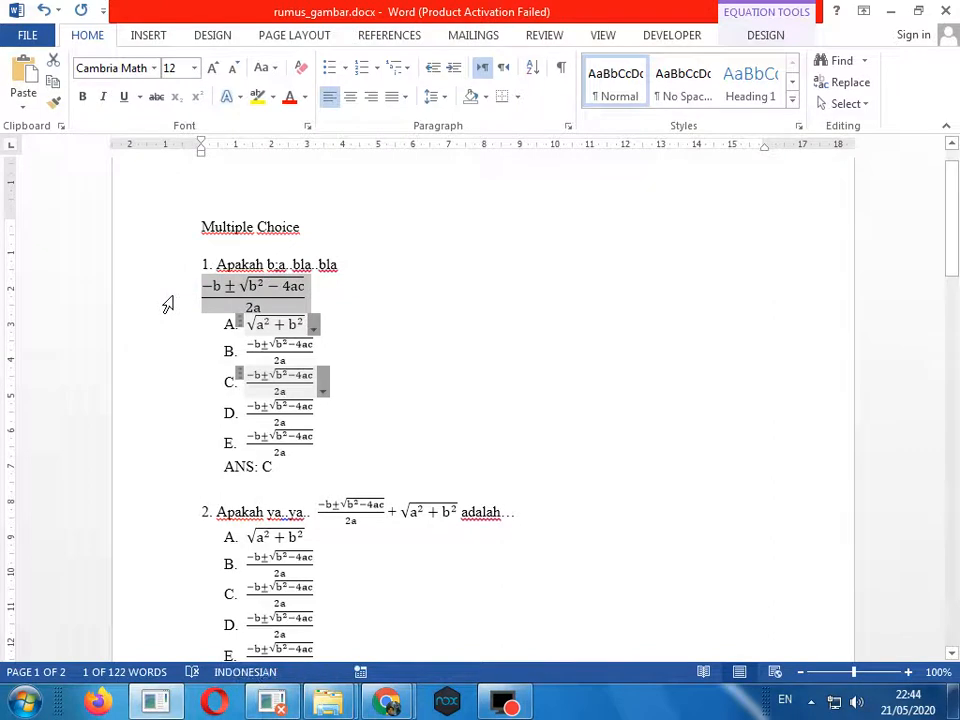
left_click(179, 341)
left_click(178, 325)
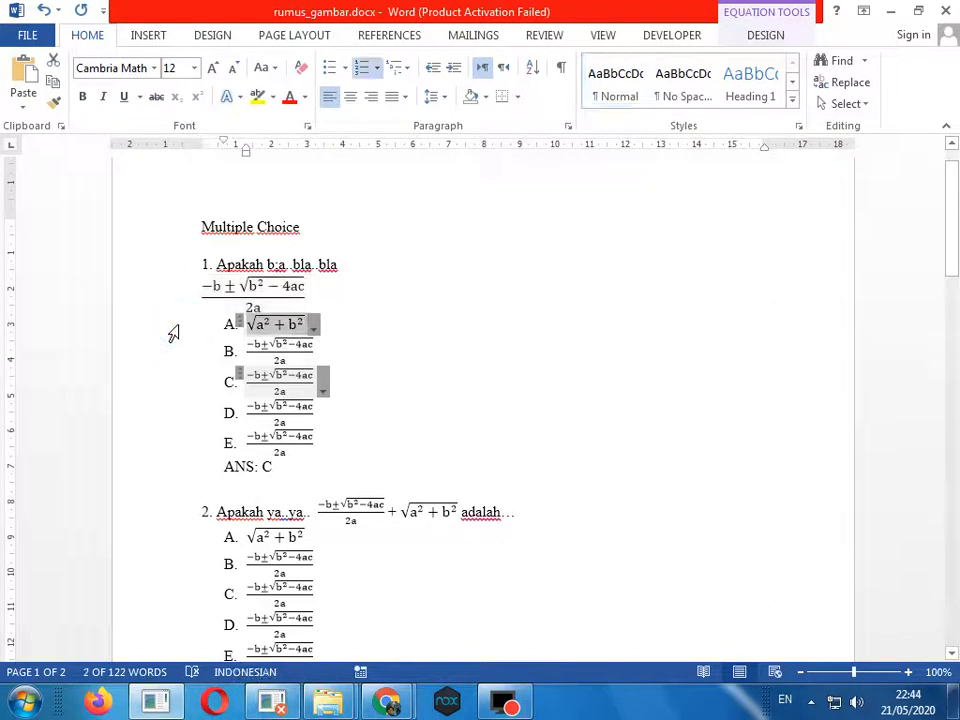
left_click(476, 328)
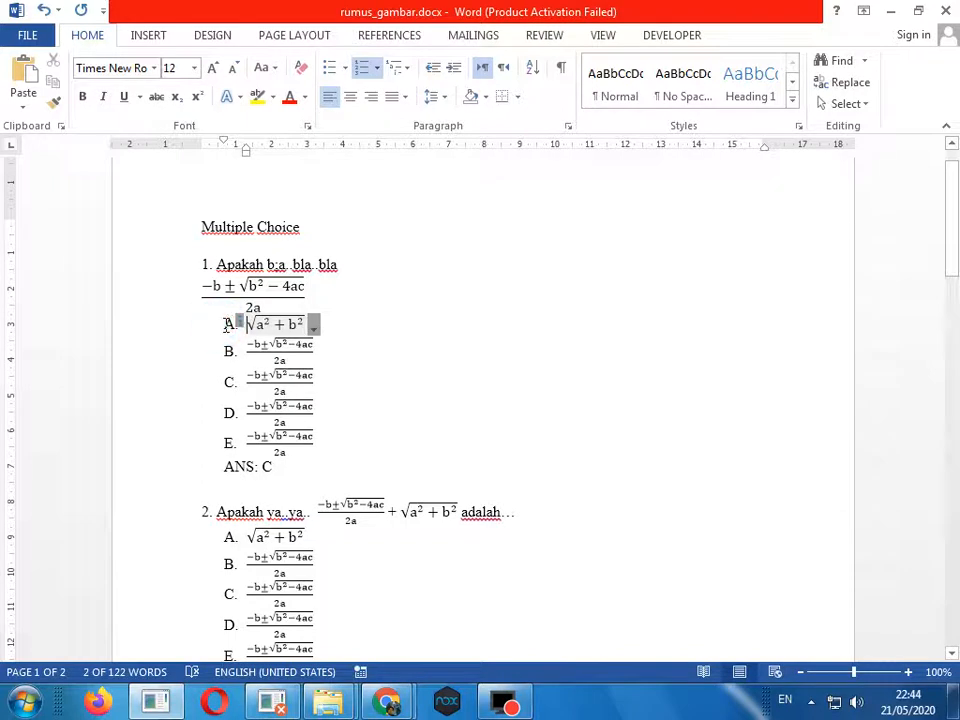
left_click(247, 324)
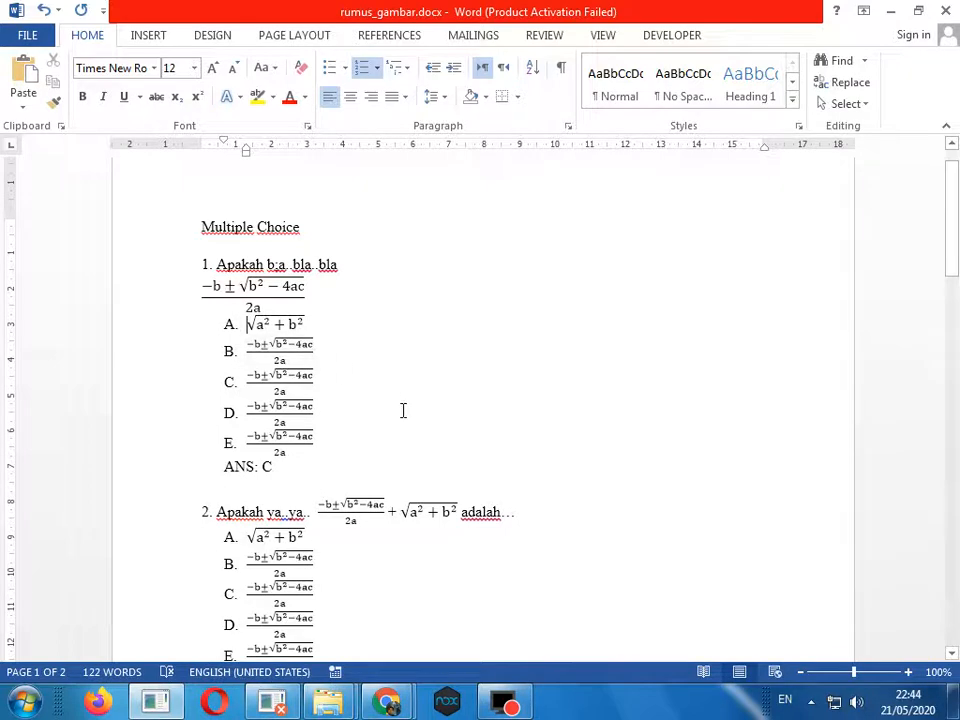
scroll(394, 404, "down", 3)
scroll(394, 409, "up", 2)
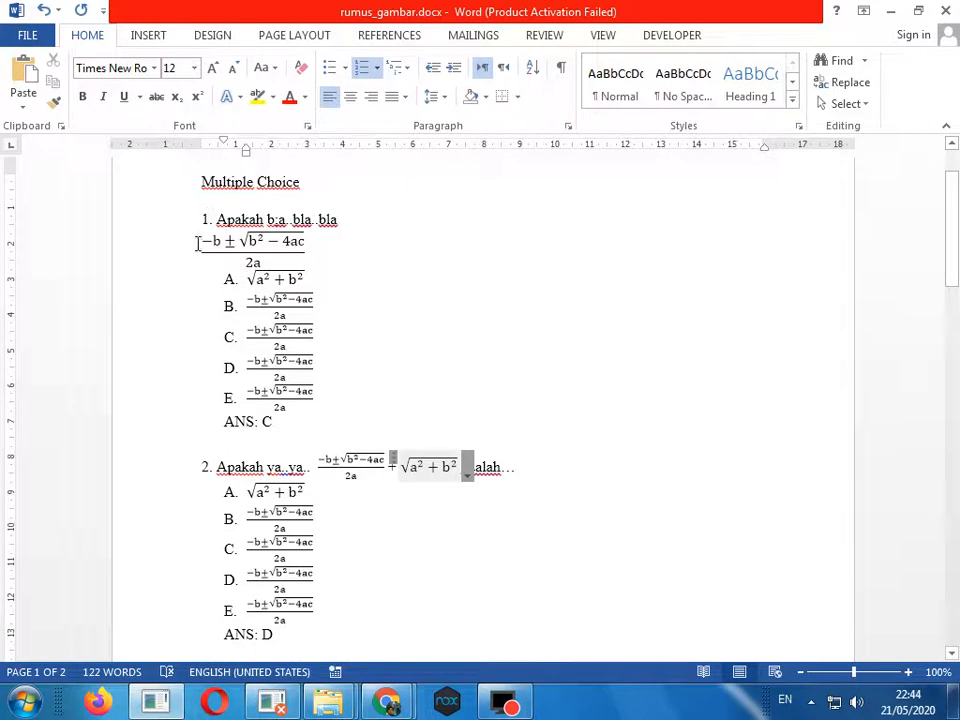
Examine question 1's ANS line against its options A to E, and compare the structure of question 2.
left_click(225, 424)
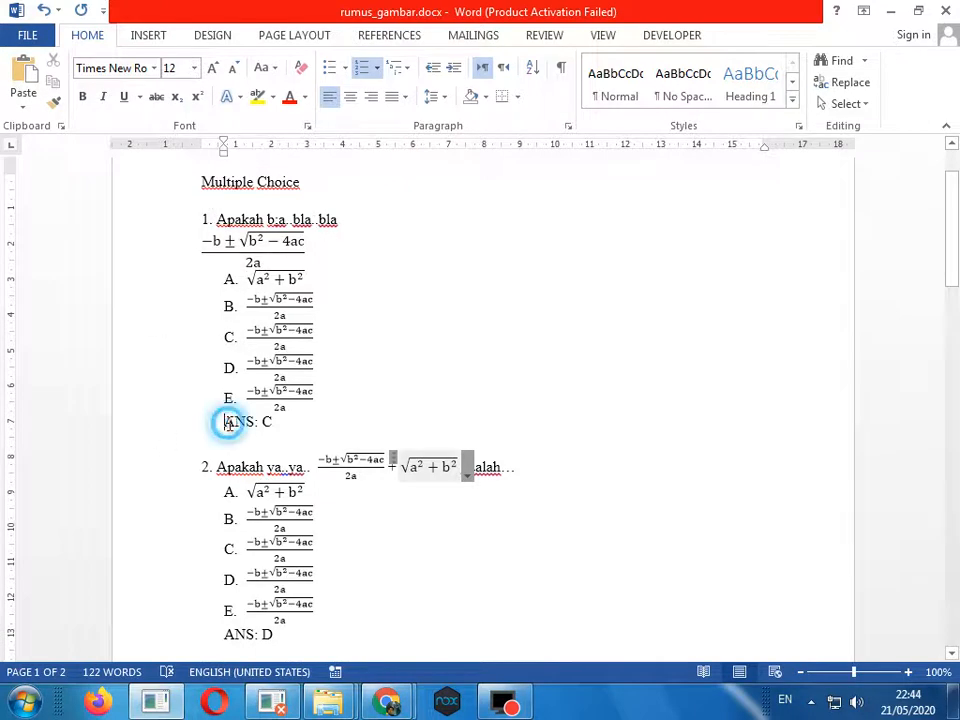
left_click(182, 336)
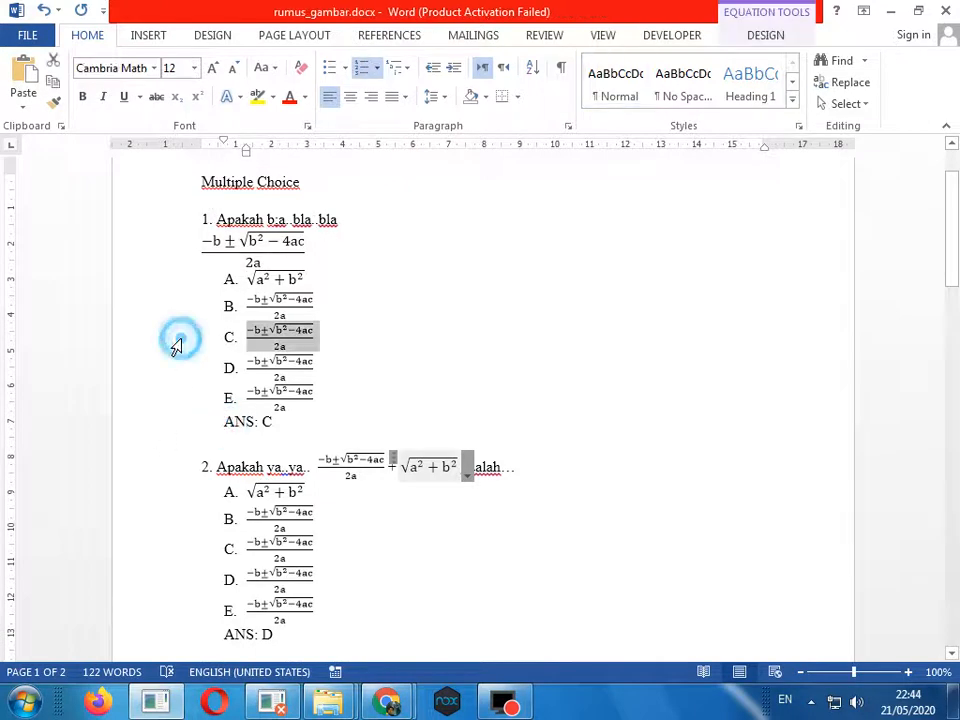
left_click(225, 421)
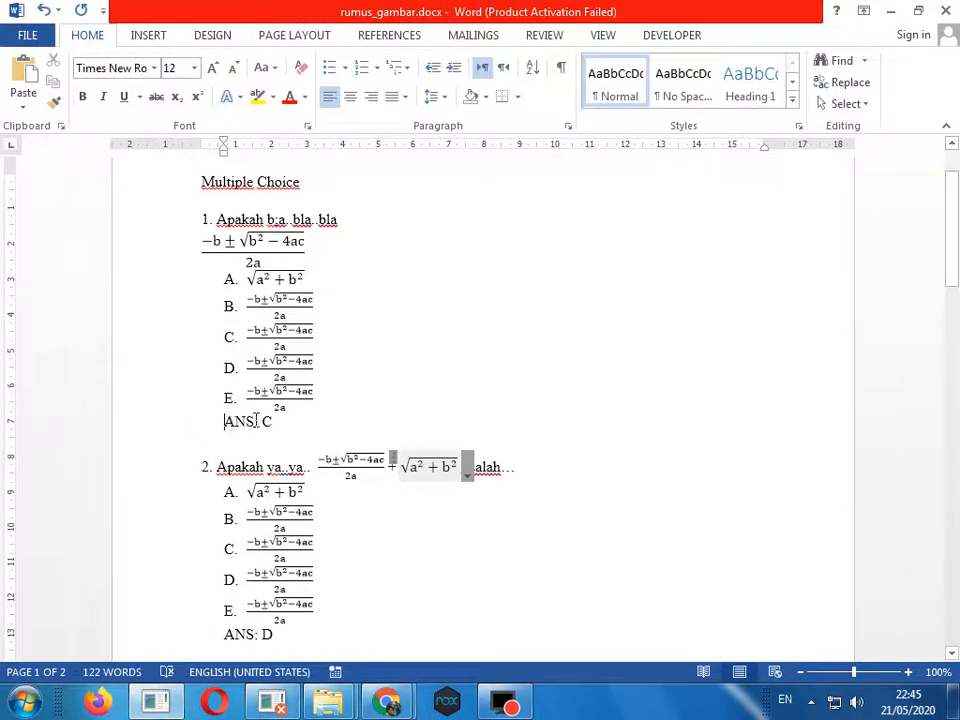
left_click(262, 421)
left_click_drag(165, 289, 181, 407)
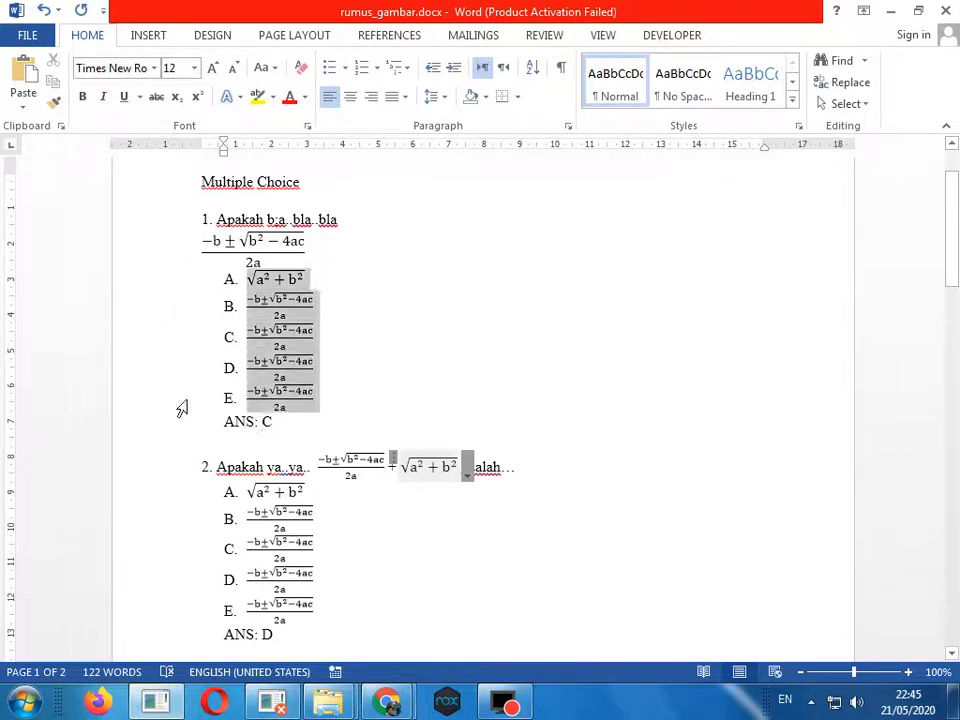
left_click(531, 381)
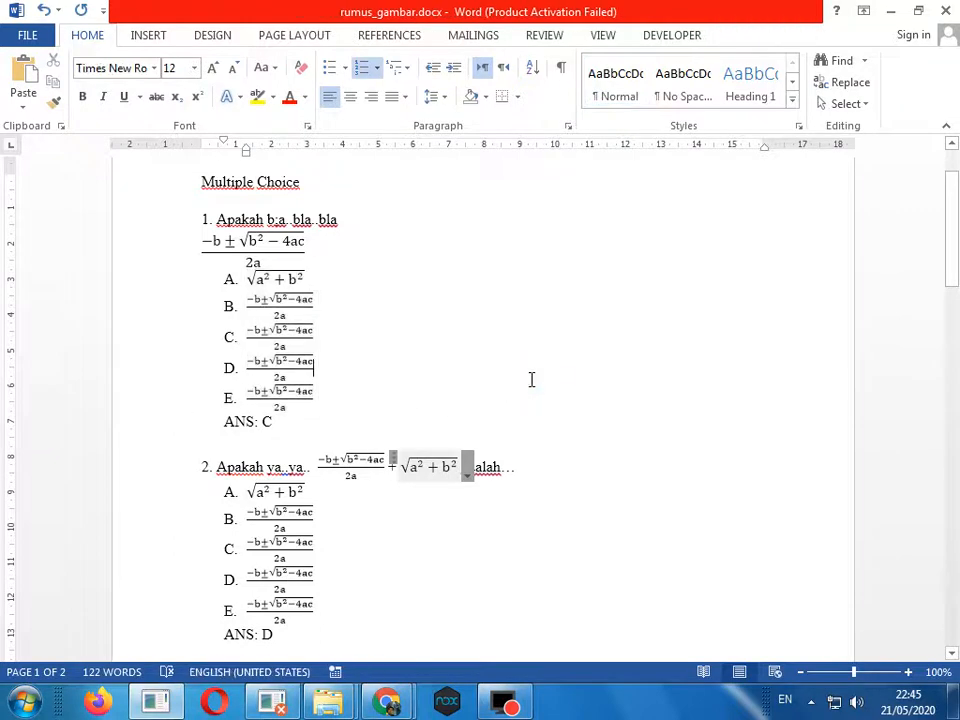
scroll(527, 376, "down", 2)
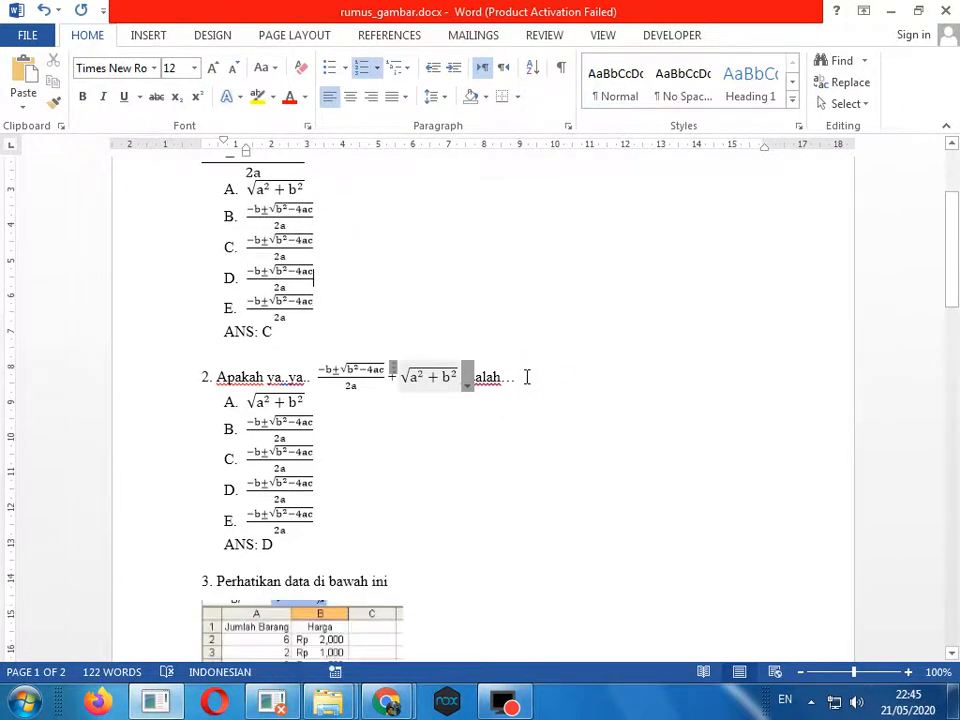
scroll(267, 340, "down", 2)
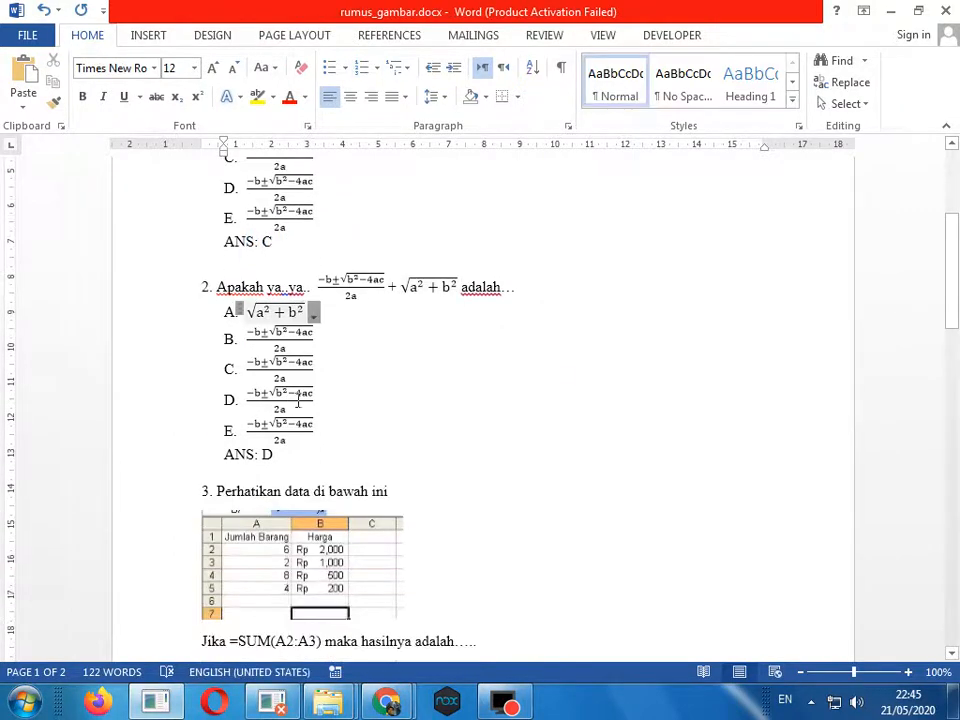
scroll(258, 249, "up", 4)
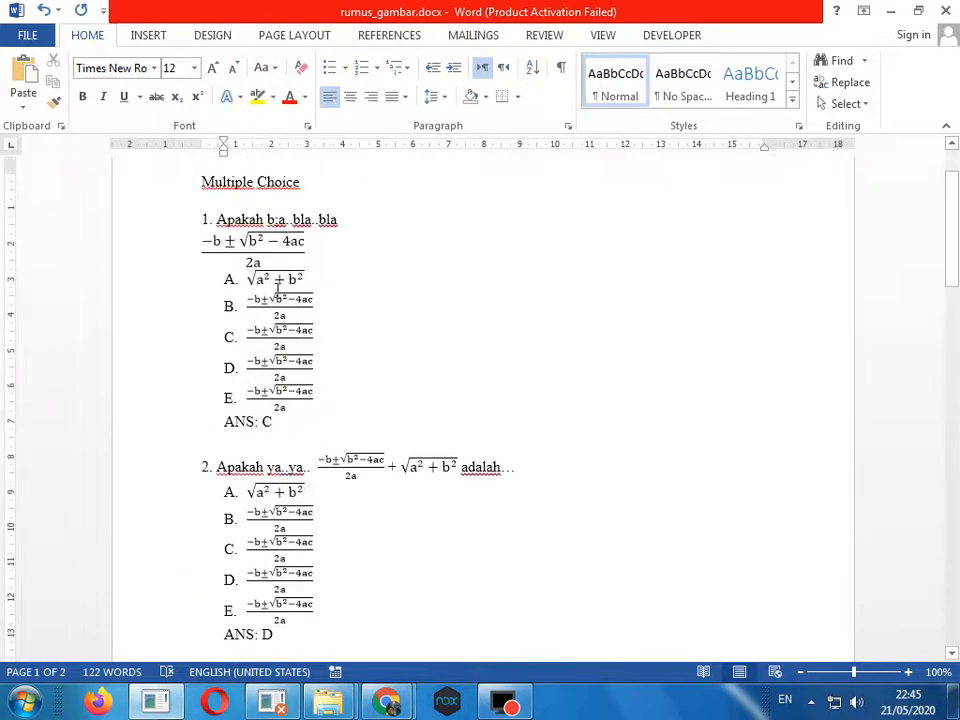
Set the paragraph spacing before and after to 0 pt for the entire document.
left_click(212, 435)
key("ctrl+a")
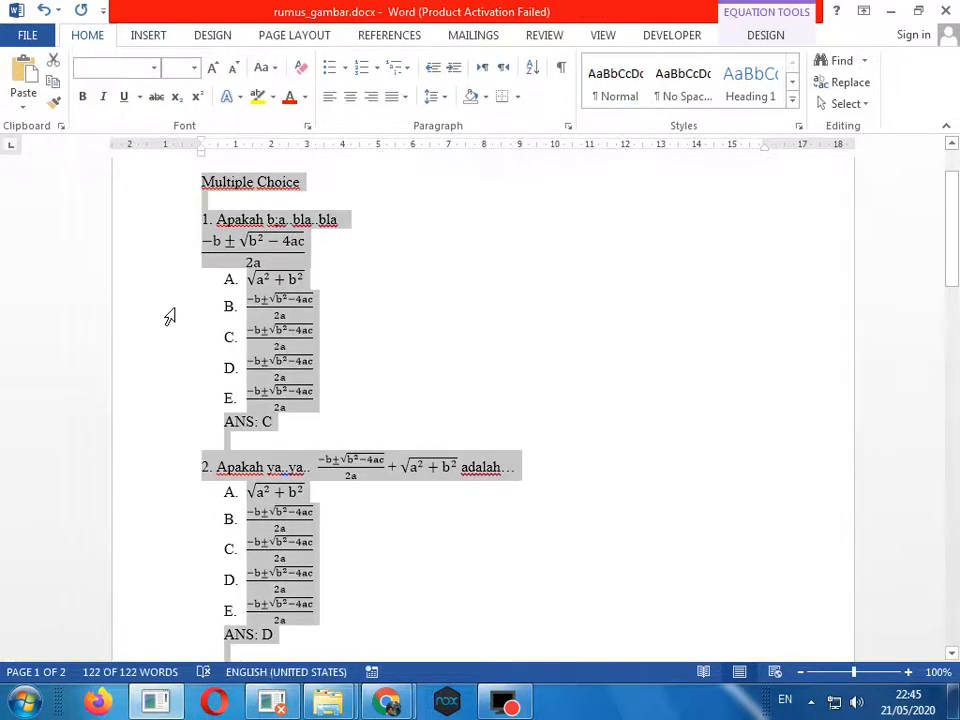
left_click(294, 35)
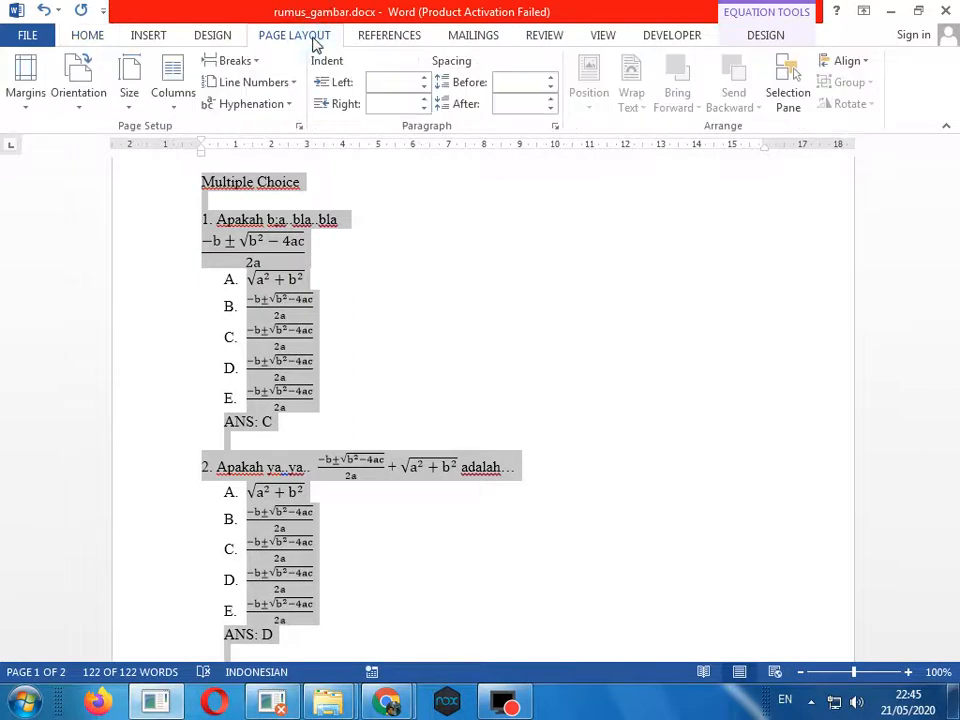
left_click(516, 103)
left_click(522, 81)
key("Return")
left_click(520, 80)
type("0")
left_click(506, 99)
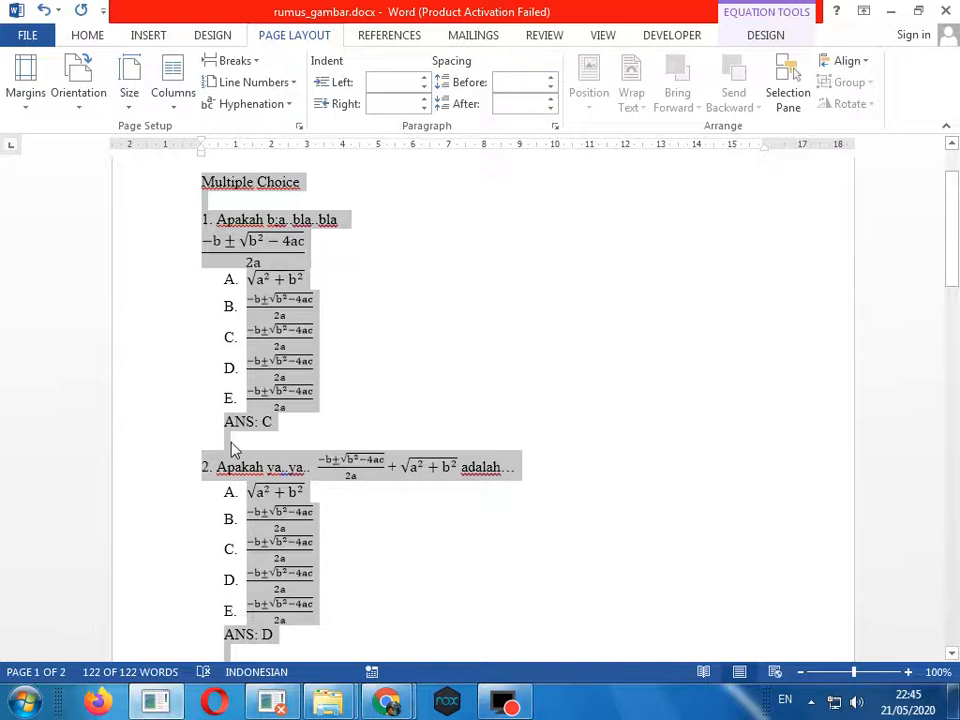
left_click(228, 441)
Examine how question 2 is built: its text with inline formulas, the options A to E and the ANS line.
scroll(228, 430, "down", 3)
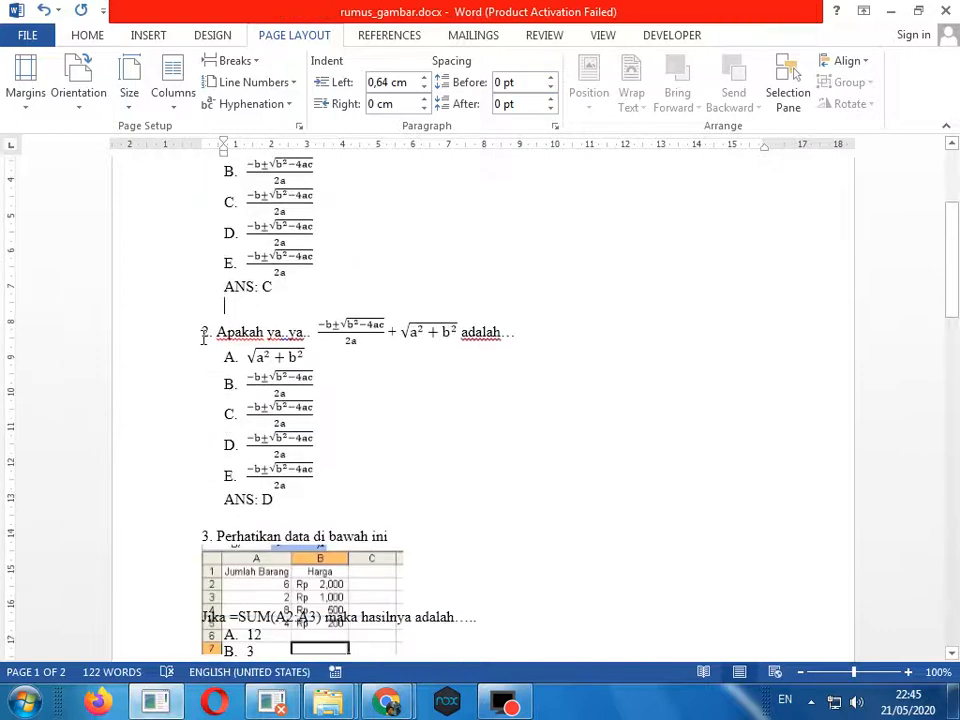
left_click_drag(212, 331, 308, 332)
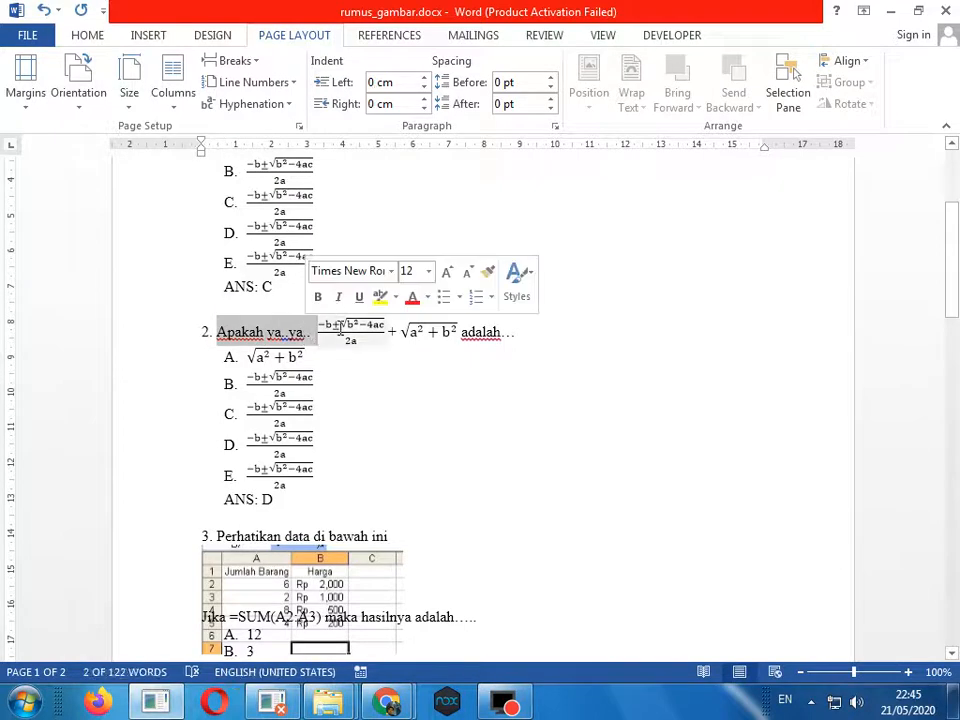
left_click(316, 310)
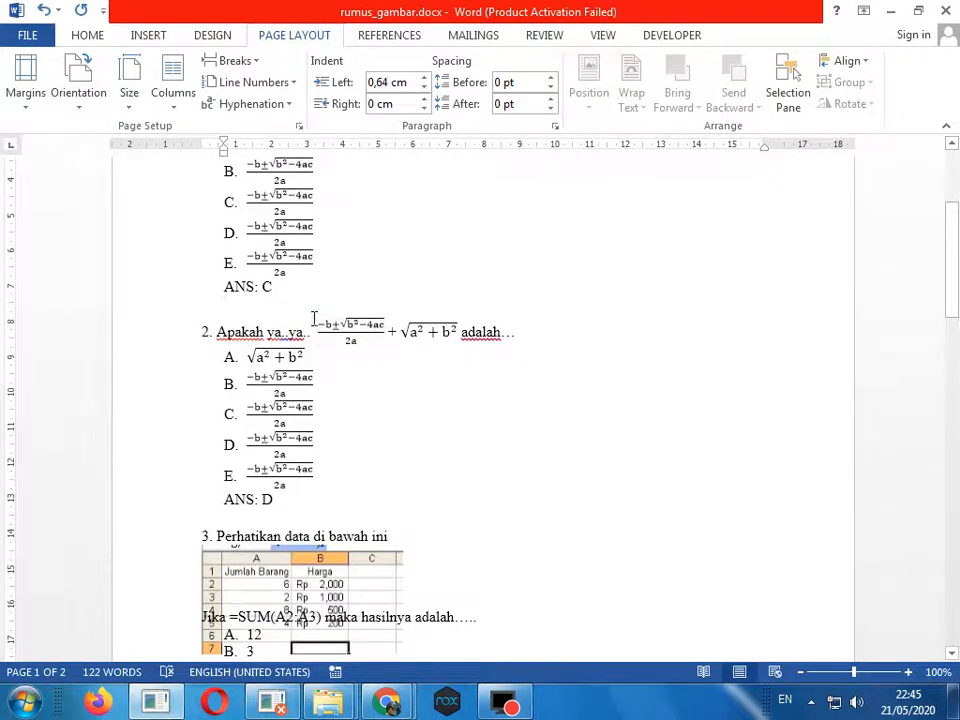
left_click(321, 326)
left_click(401, 331)
scroll(265, 400, "down", 2)
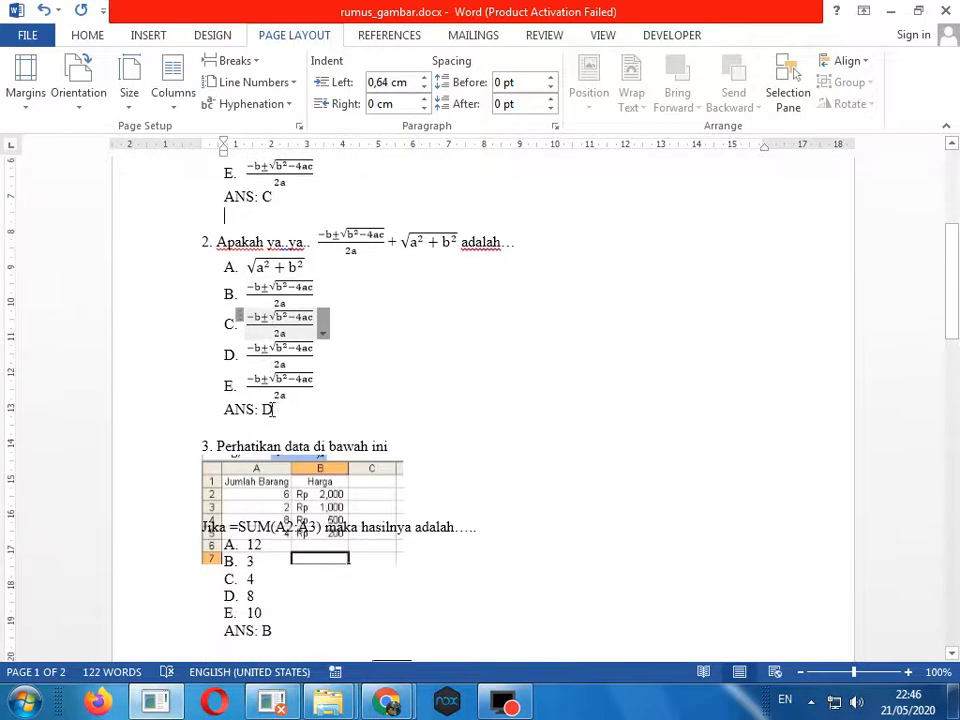
left_click(216, 410)
left_click_drag(167, 272, 175, 416)
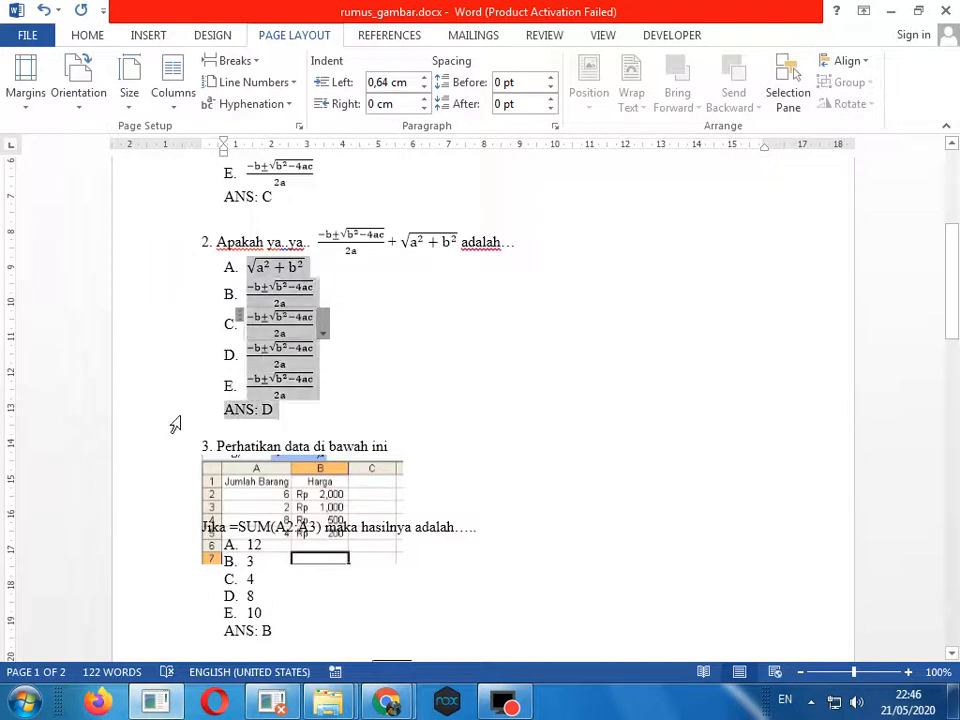
left_click_drag(161, 250, 178, 412)
left_click(452, 358)
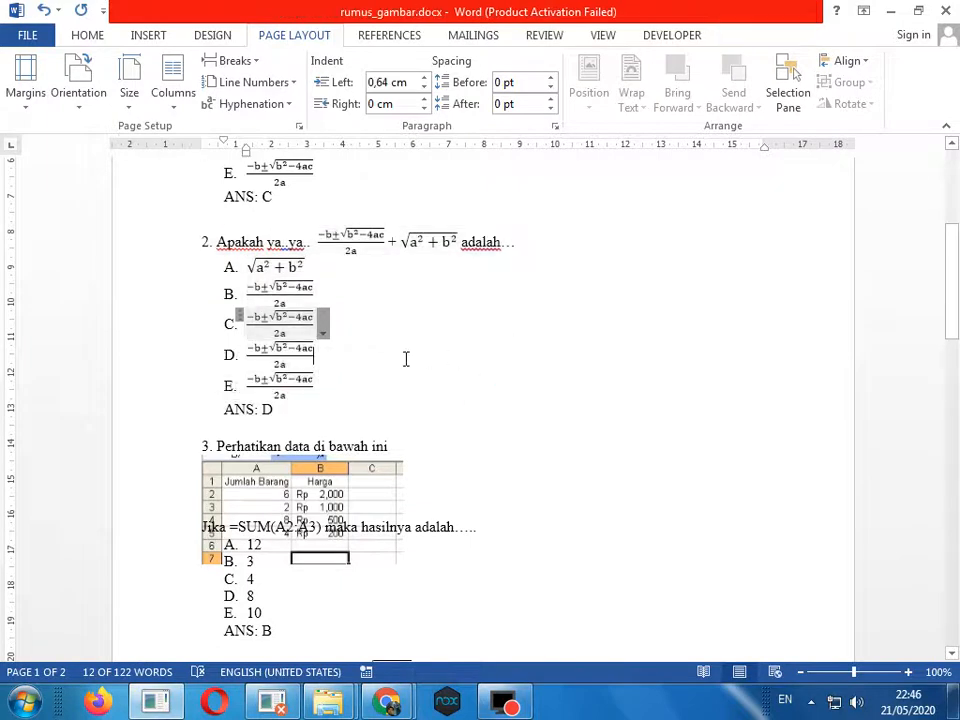
Compare the numbering, option lettering and ANS lines of questions 1 and 2.
scroll(404, 359, "up", 1)
scroll(393, 371, "up", 2)
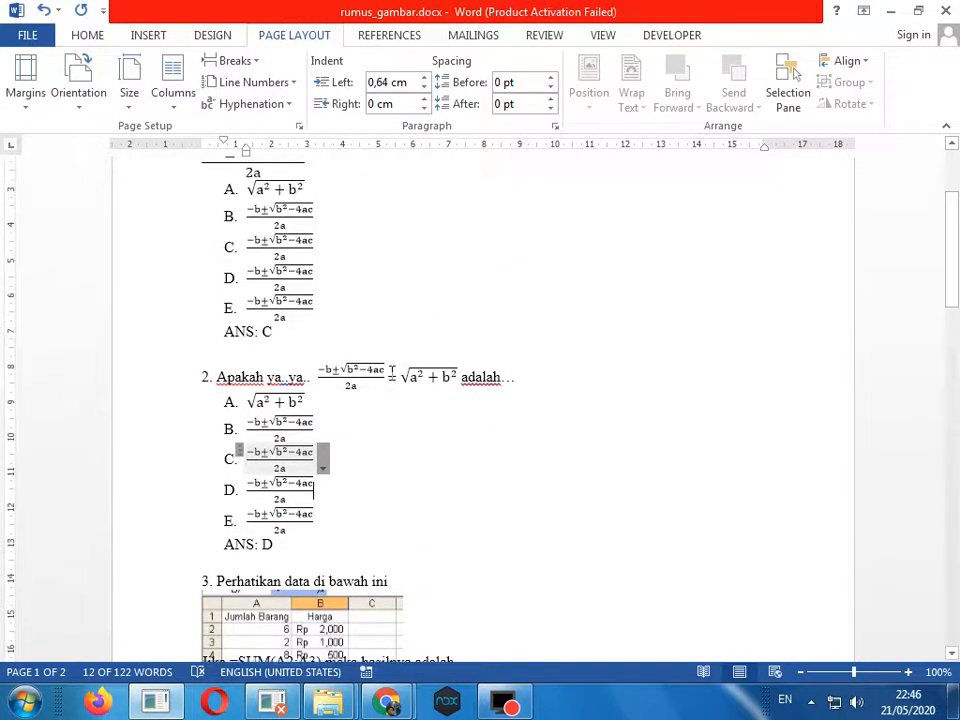
scroll(392, 372, "up", 2)
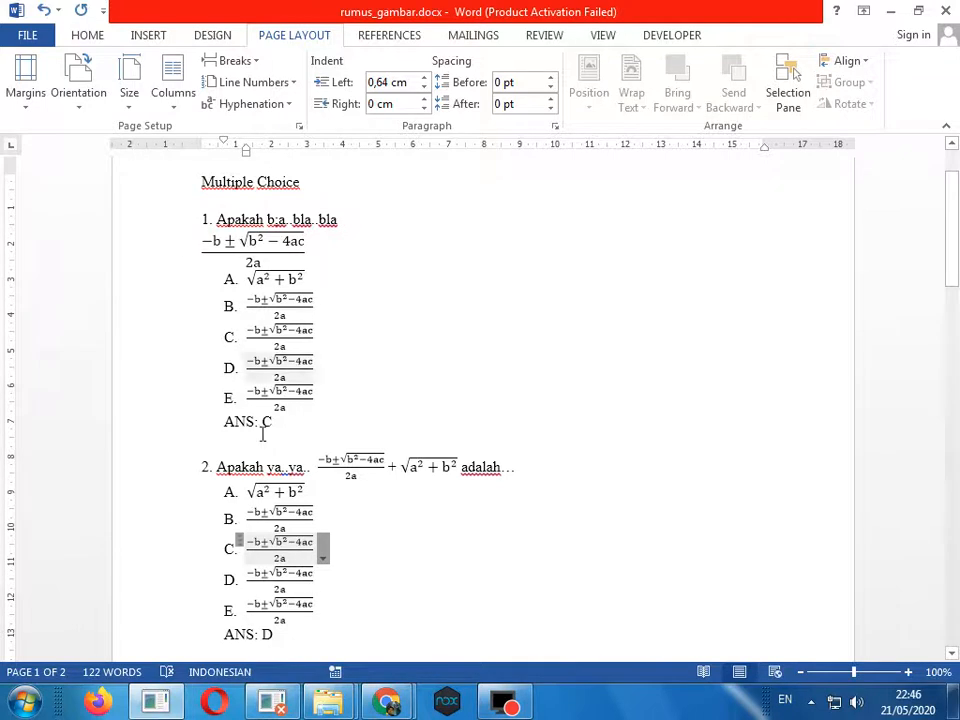
scroll(235, 355, "down", 3)
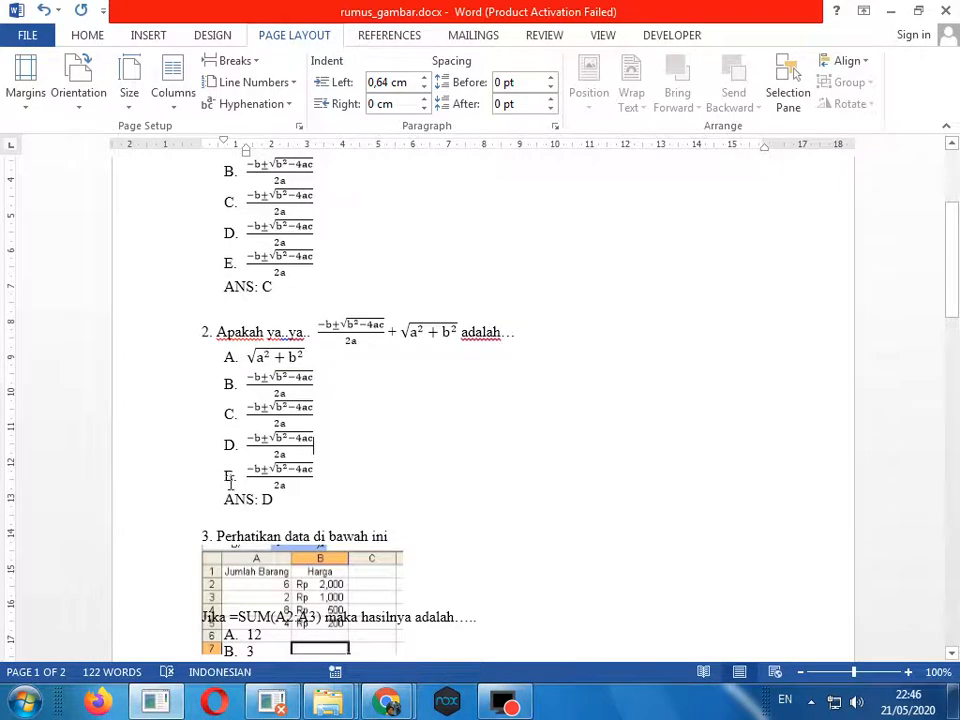
scroll(231, 458, "down", 2)
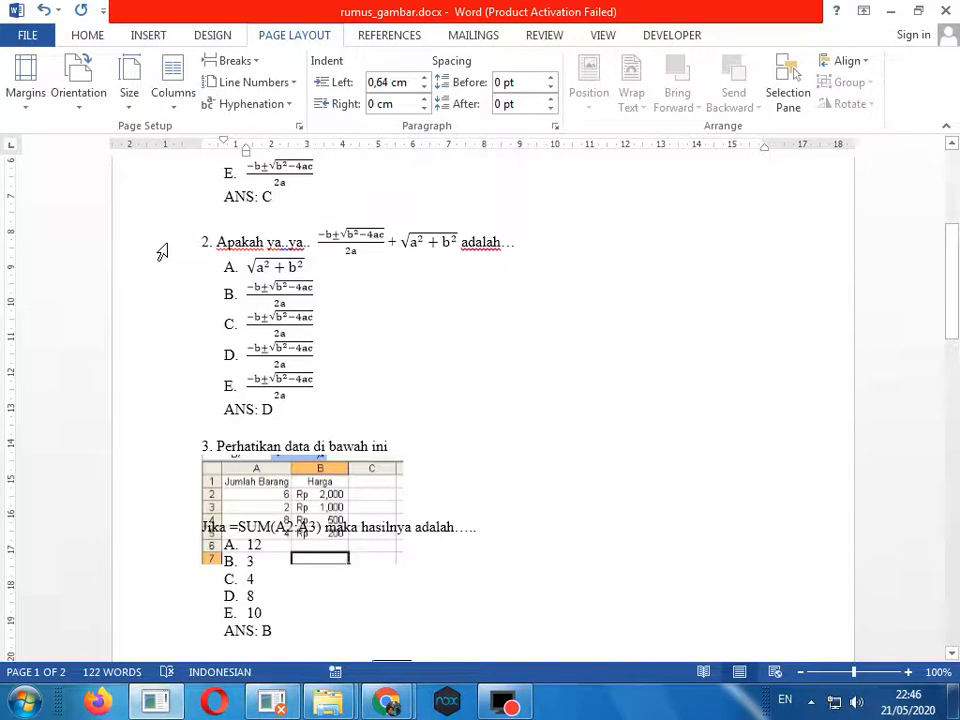
left_click(226, 267)
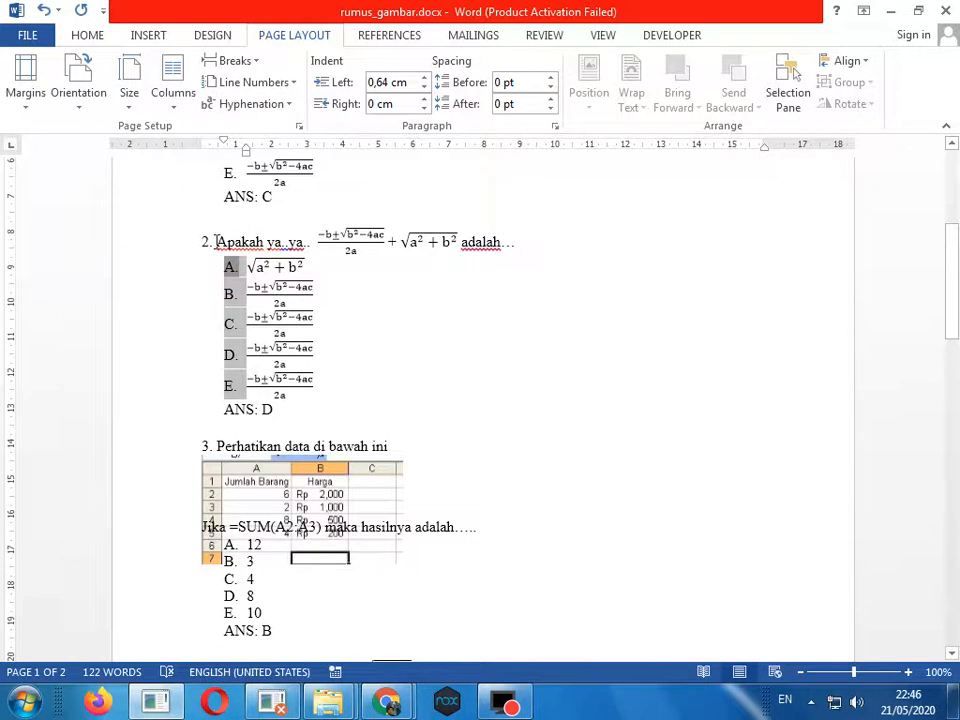
Try a different text wrapping on question 3's table picture, and undo it.
scroll(226, 395, "down", 3)
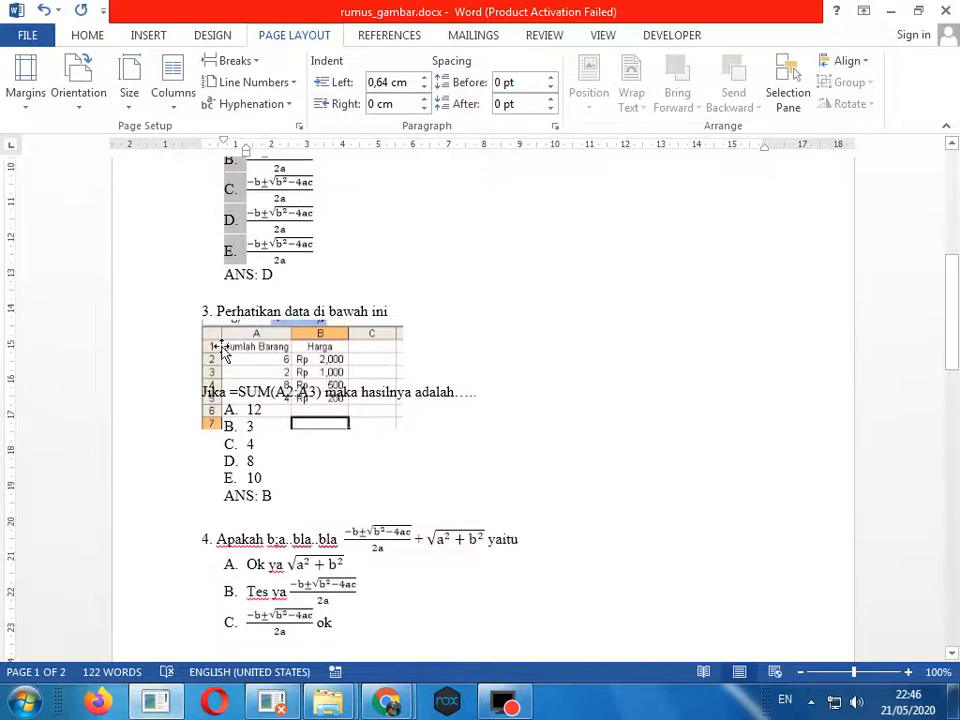
left_click(218, 293)
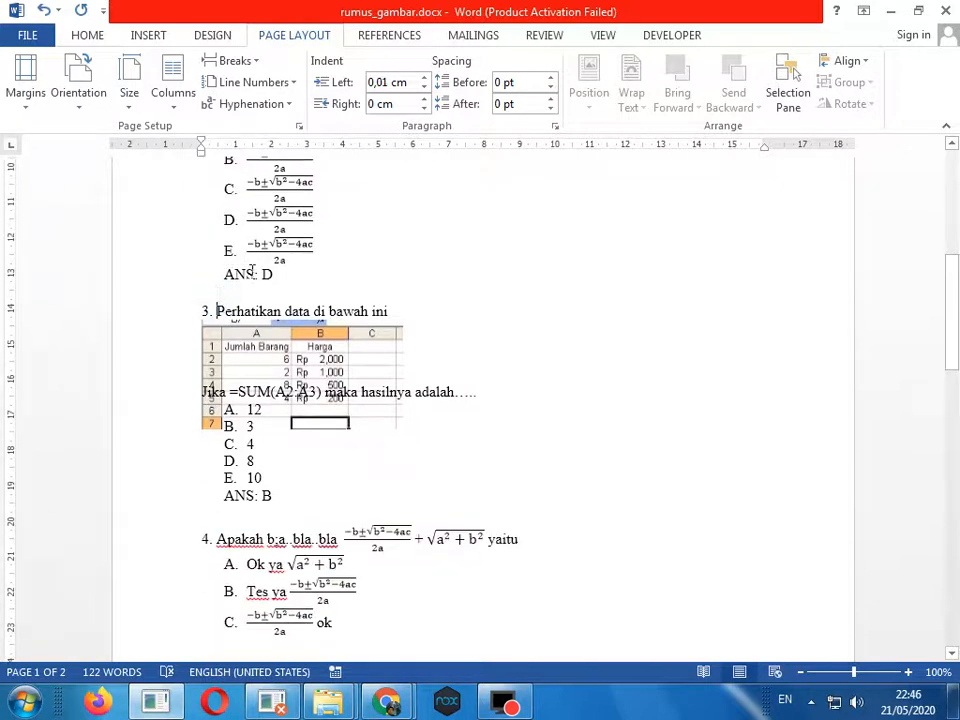
scroll(252, 268, "down", 2)
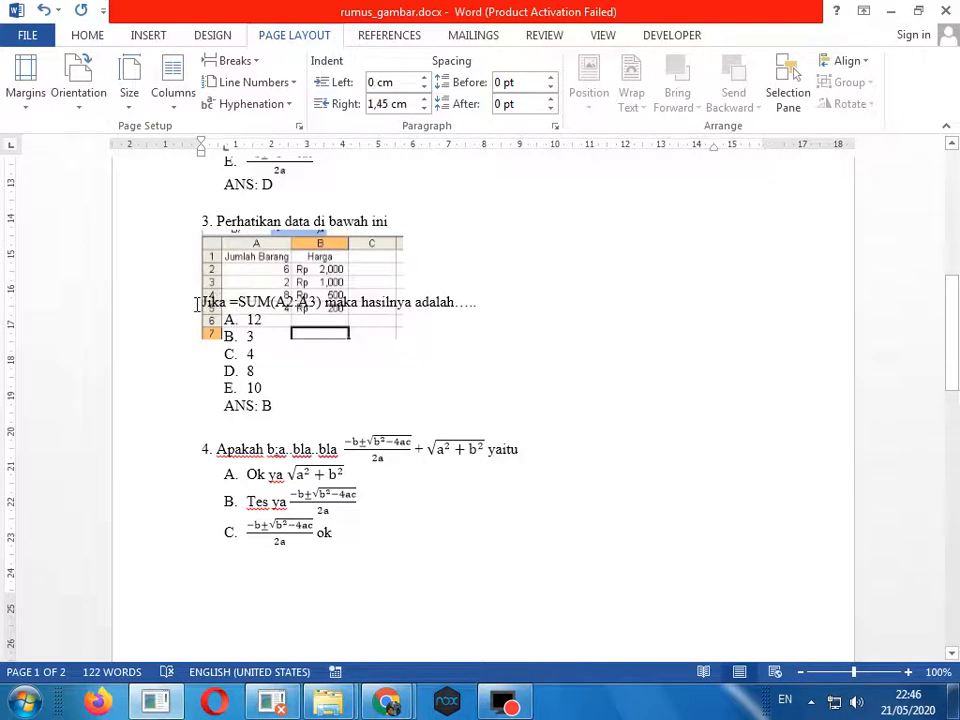
left_click(247, 279)
left_click(762, 35)
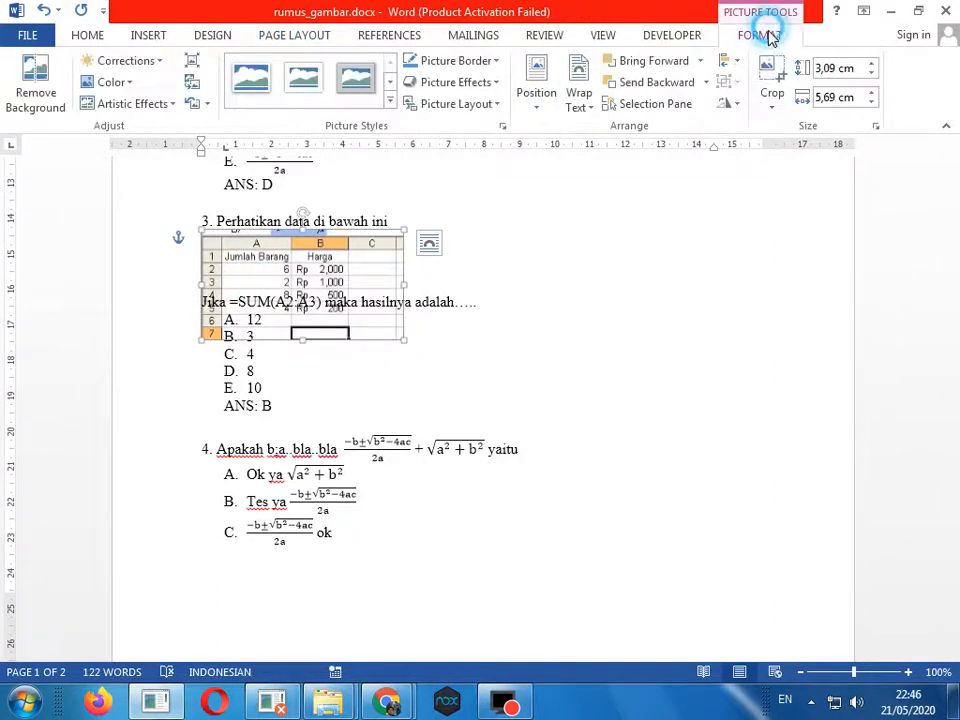
left_click(577, 106)
left_click(583, 128)
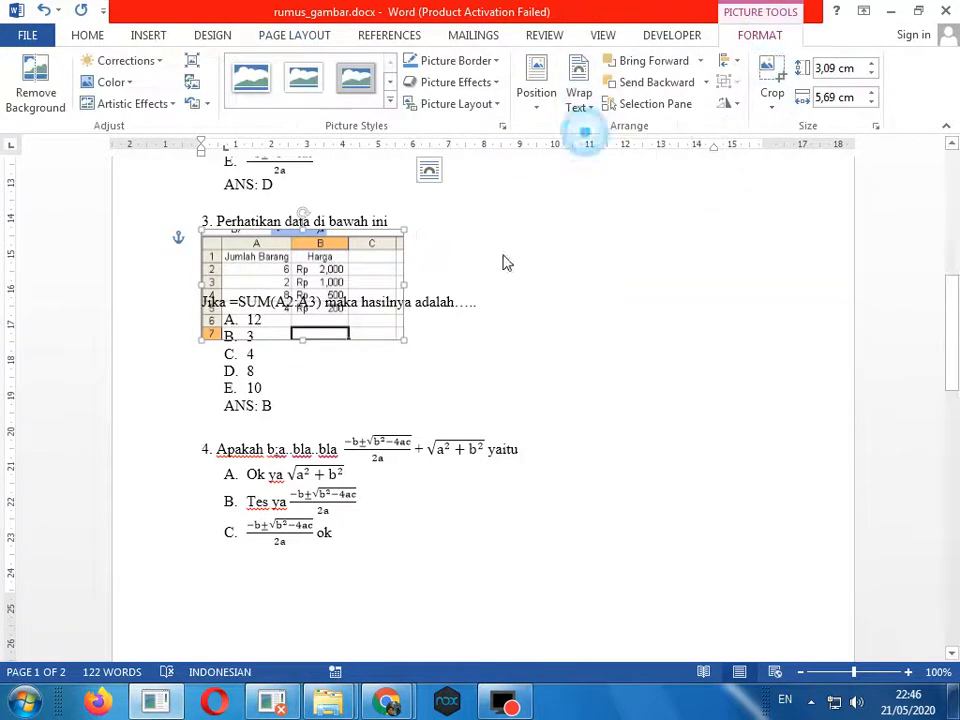
left_click(43, 10)
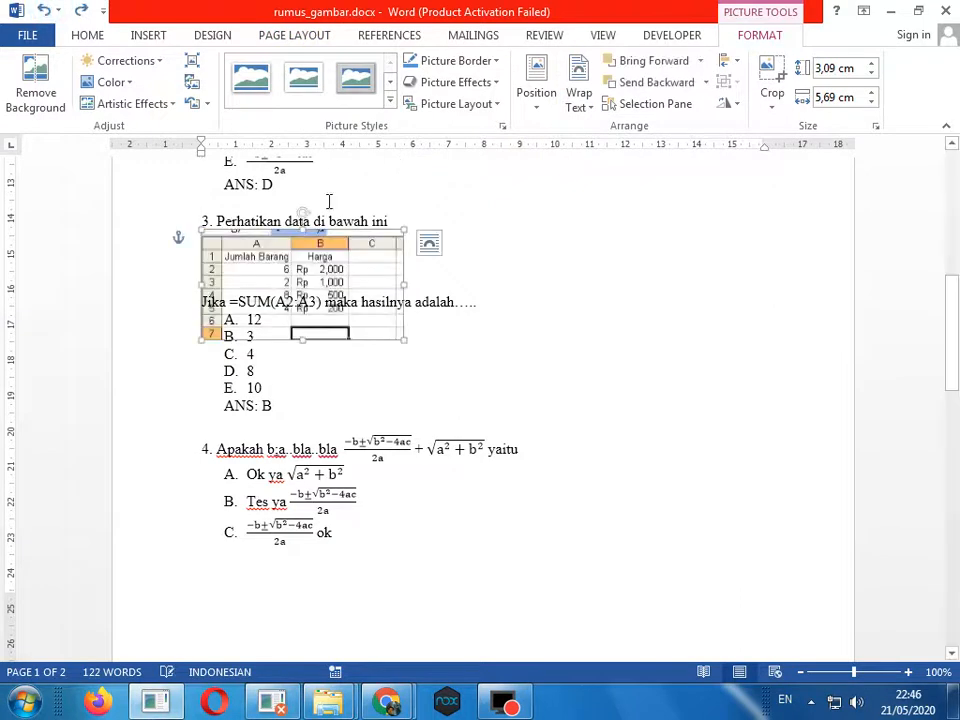
Insert blank lines beside question 3's picture to push the text below it, and save the document.
left_click(467, 281)
key("Return")
key("Return")
key("Return")
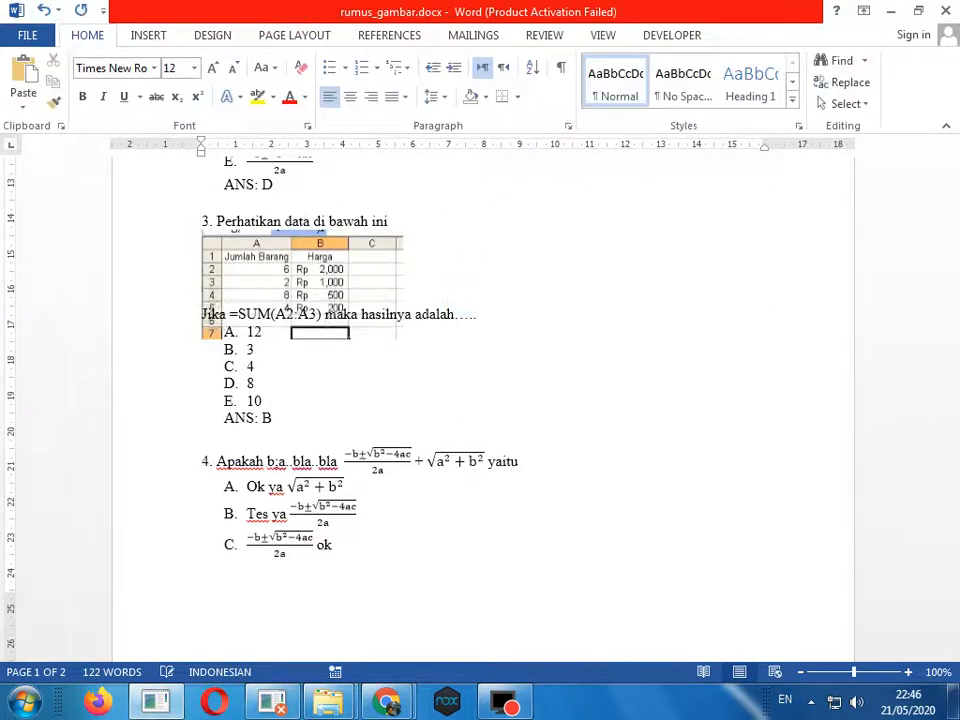
left_click(32, 36)
left_click(14, 189)
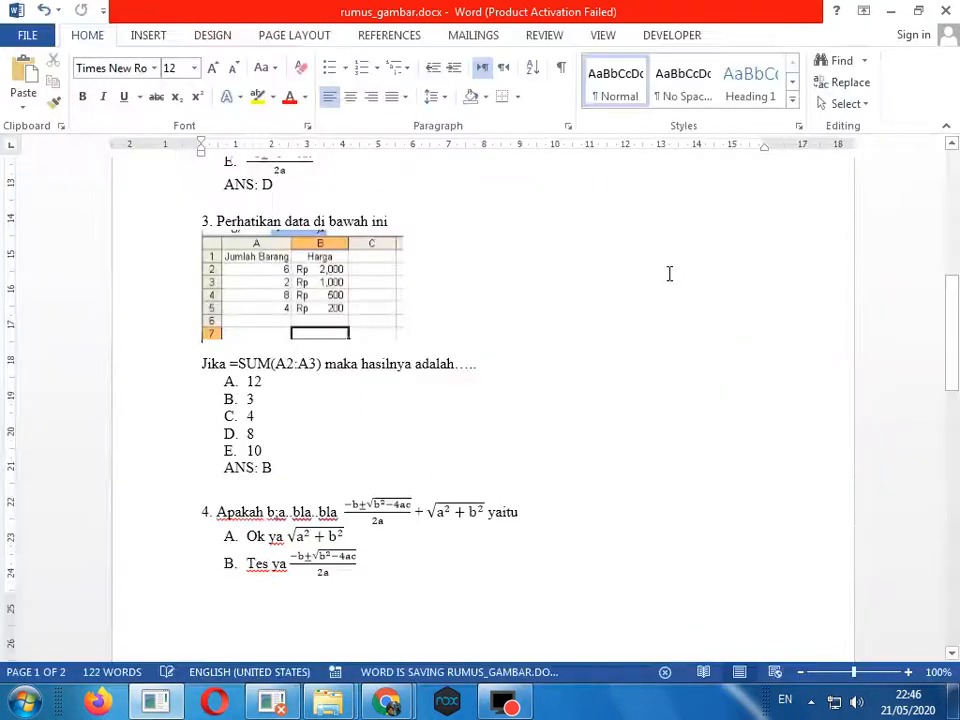
Compress all pictures in the document, not only question 3's, using the document resolution and deleting cropped areas.
scroll(363, 346, "up", 4)
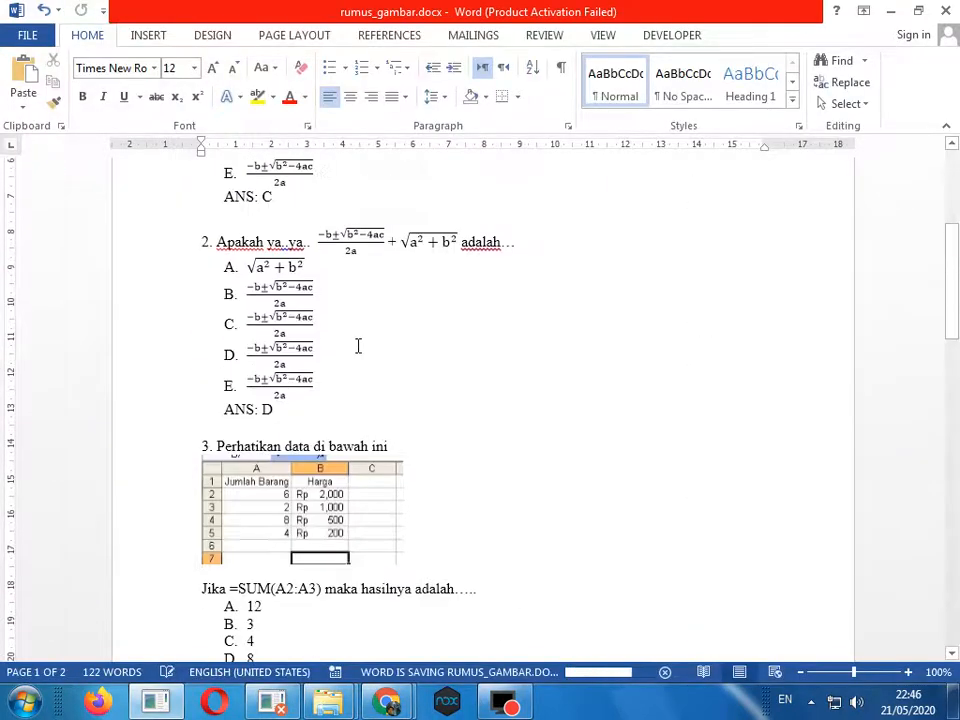
scroll(402, 481, "down", 2)
left_click(310, 400)
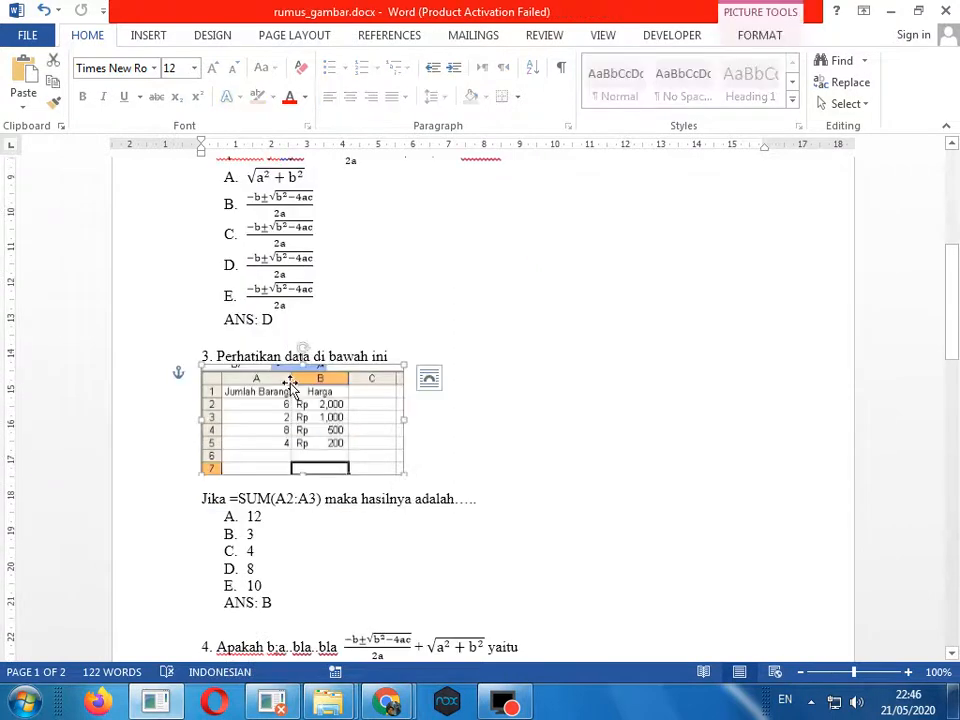
double_click(346, 403)
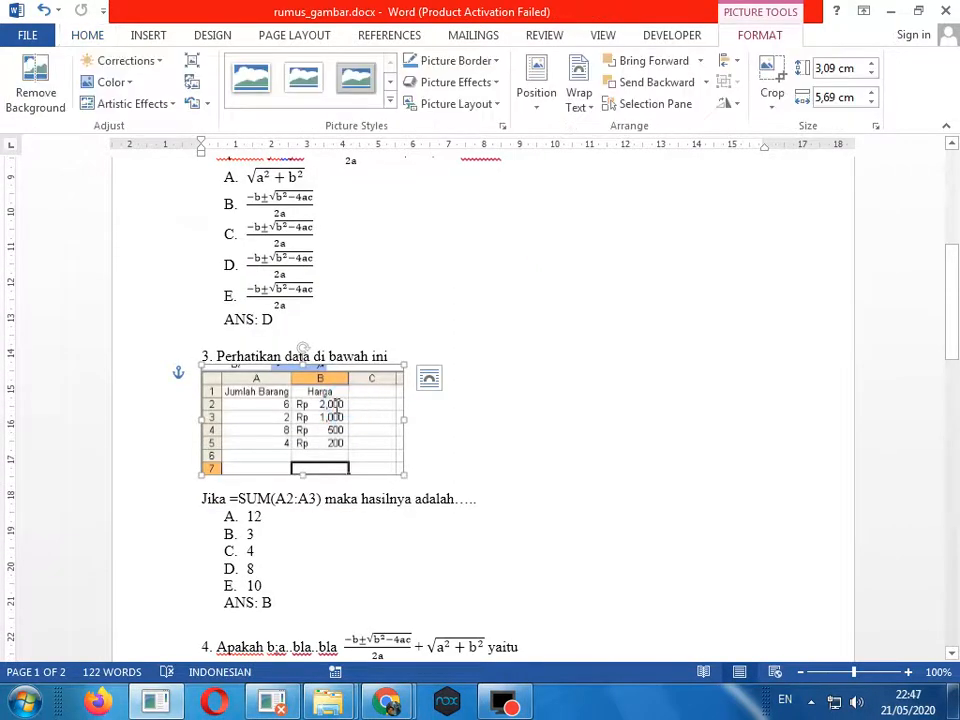
left_click(322, 417)
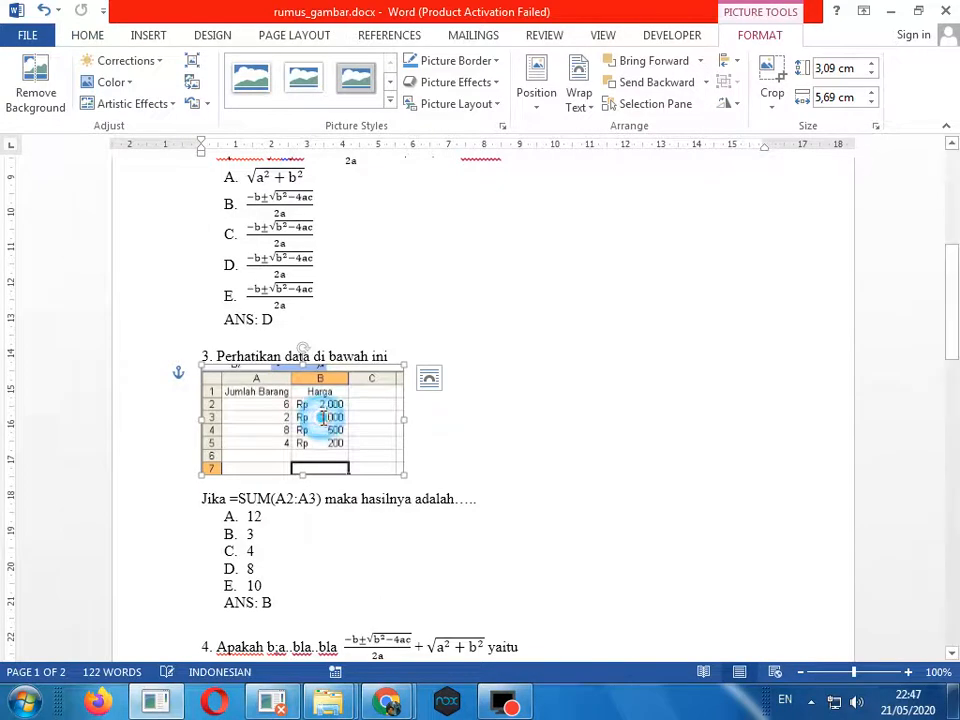
left_click(193, 62)
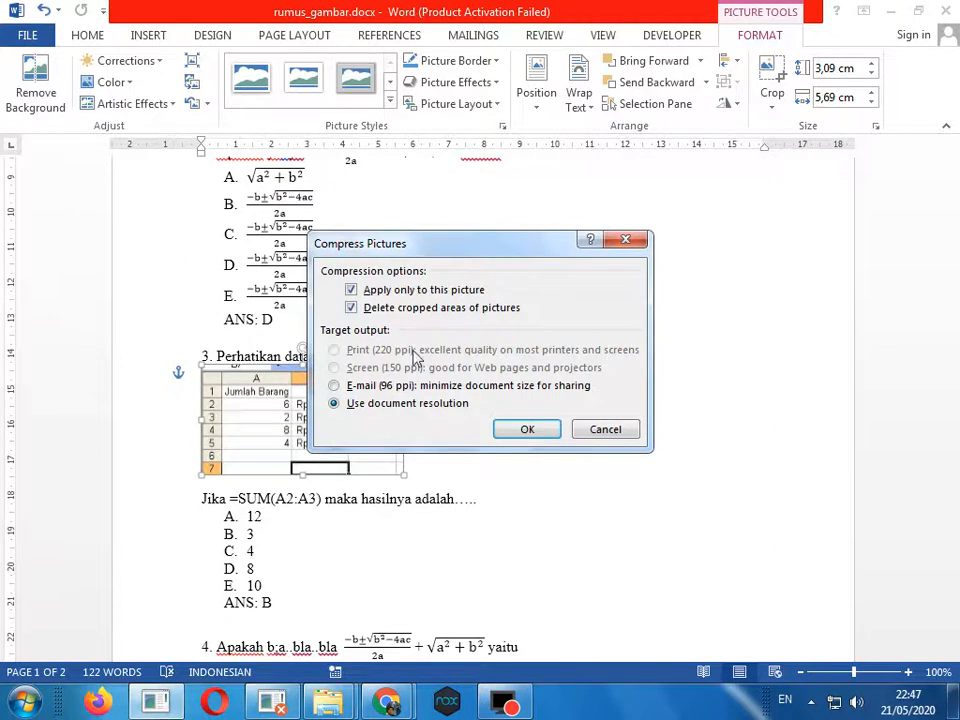
left_click(373, 292)
left_click(339, 368)
left_click(334, 403)
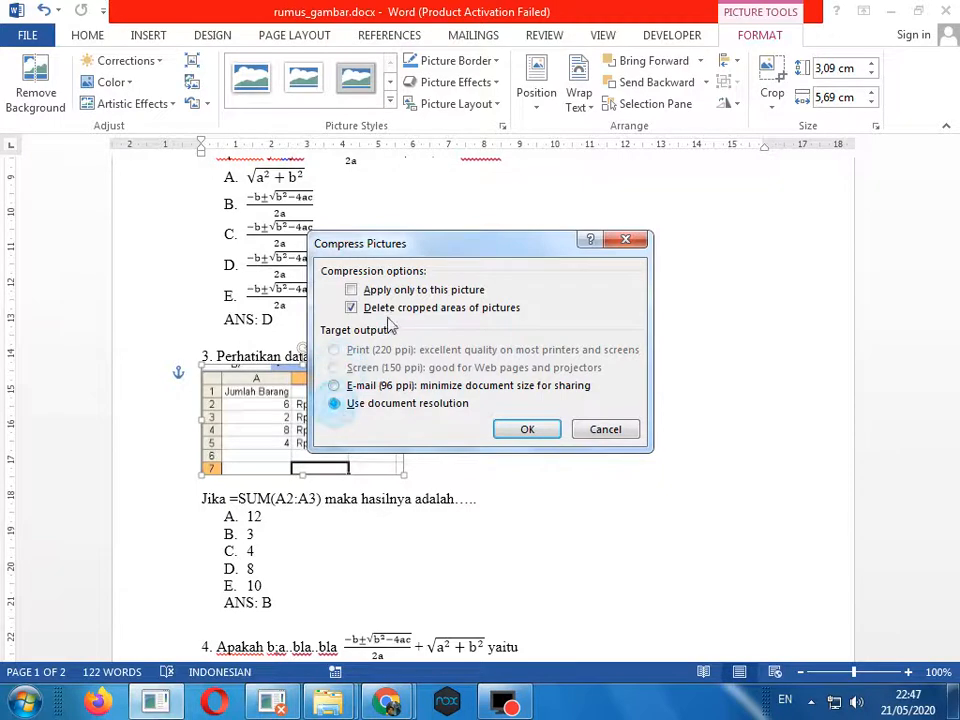
left_click(351, 307)
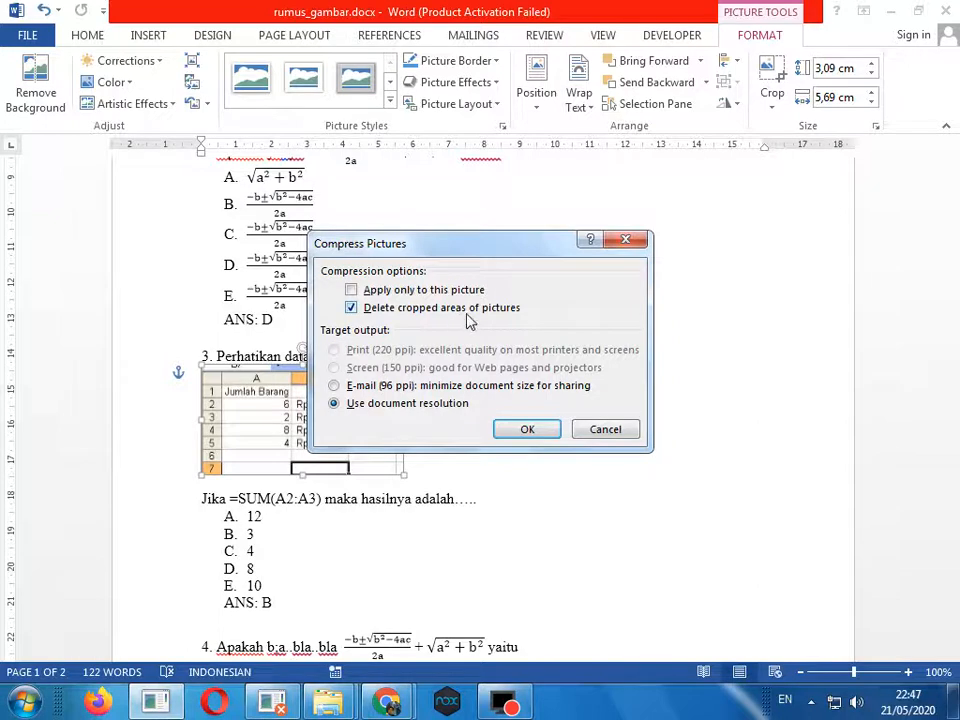
left_click(529, 430)
scroll(449, 425, "down", 2)
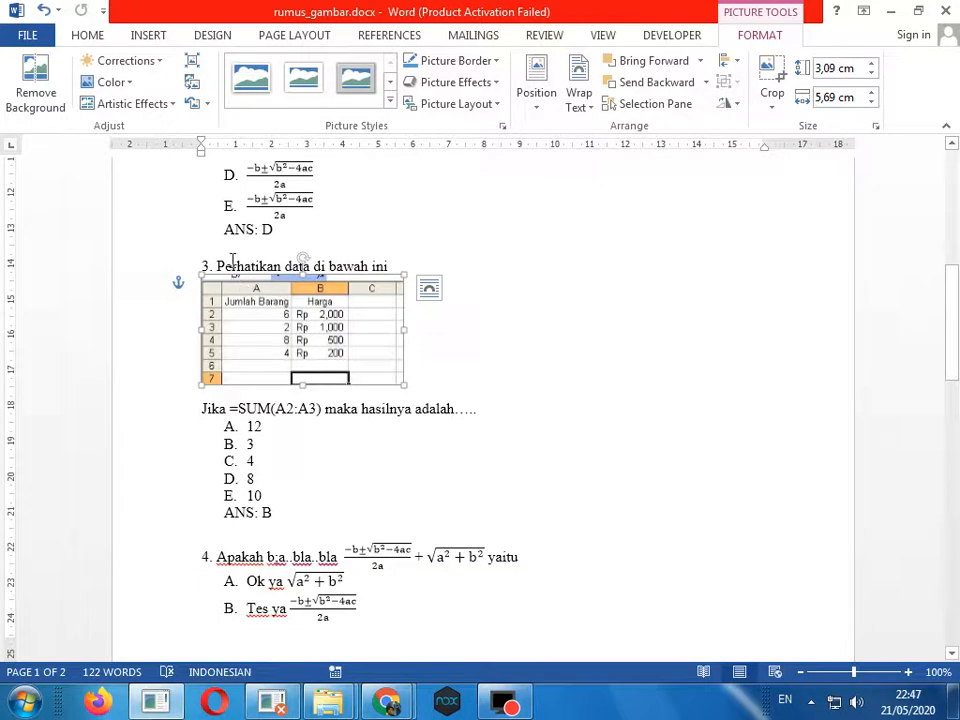
left_click(226, 273)
scroll(255, 357, "up", 2)
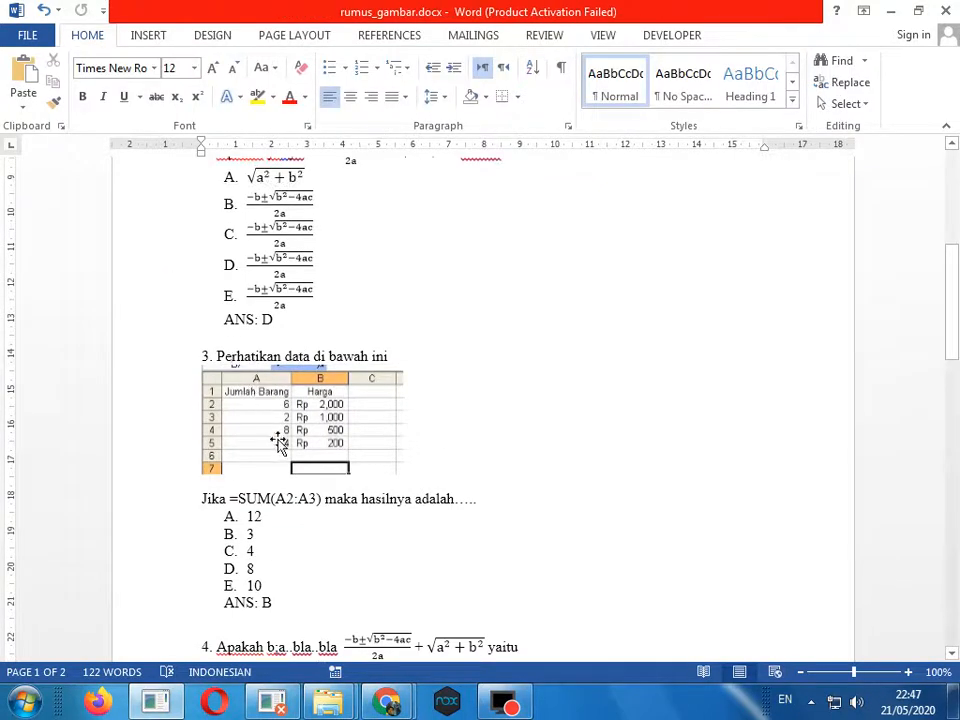
left_click(206, 354)
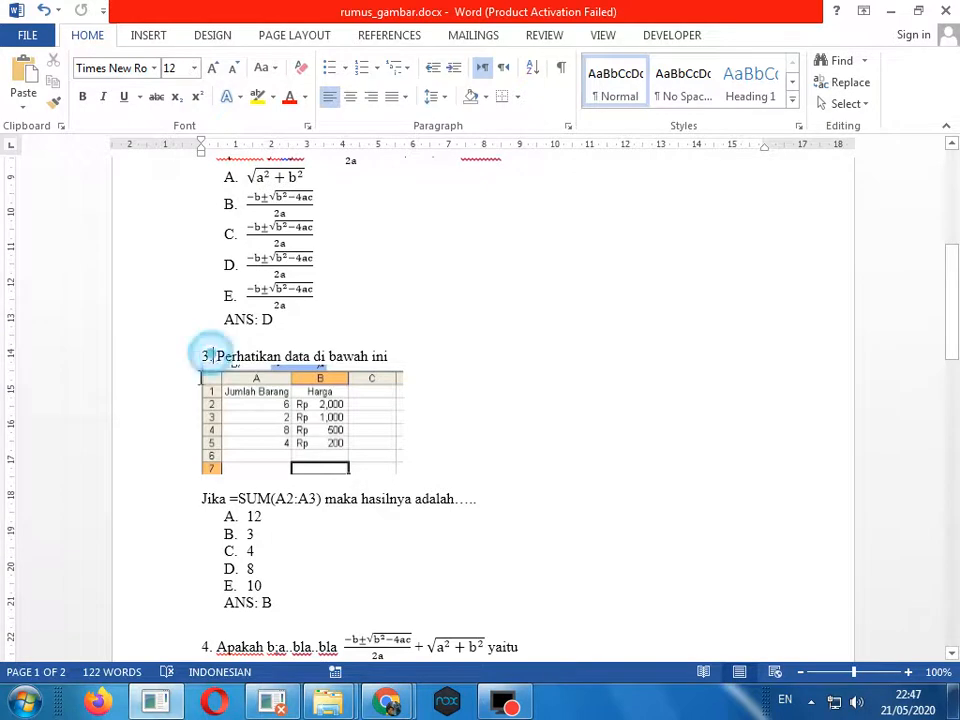
scroll(200, 385, "up", 3)
Try moving question 3's opening line, "Perhatikan data di bawah ini", below its table picture, and undo the move.
left_click(160, 494)
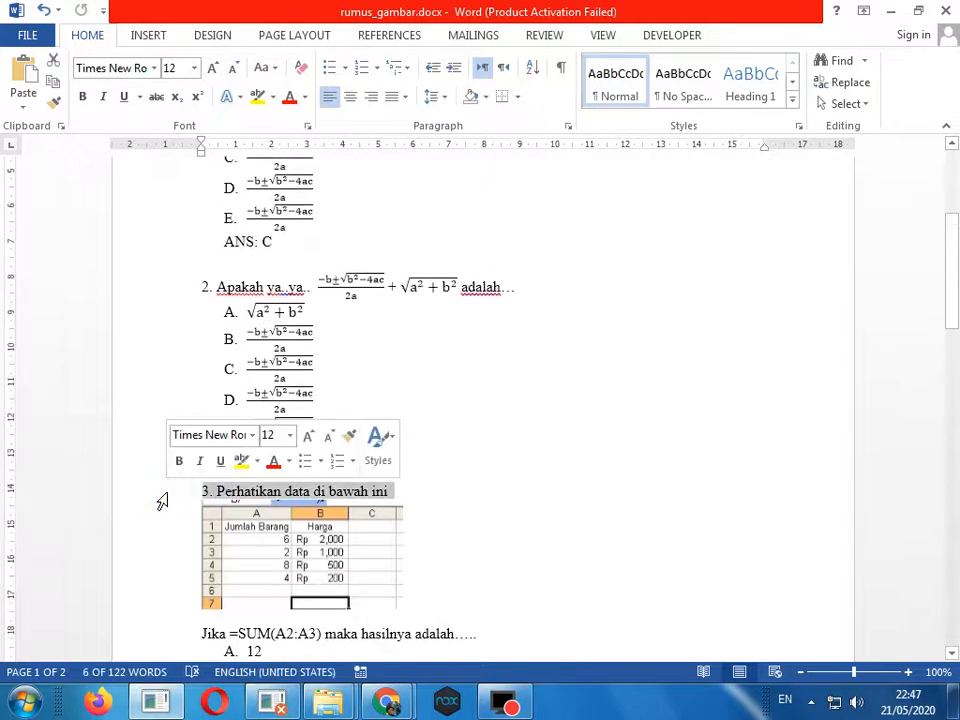
scroll(162, 500, "down", 2)
right_click(157, 410)
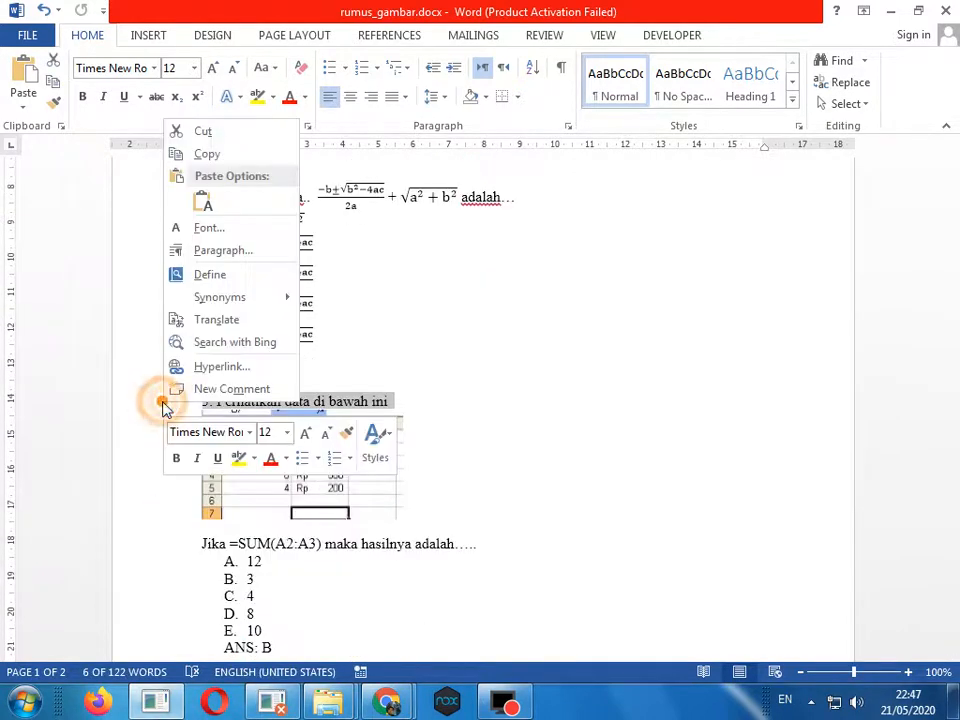
left_click(180, 130)
left_click(408, 489)
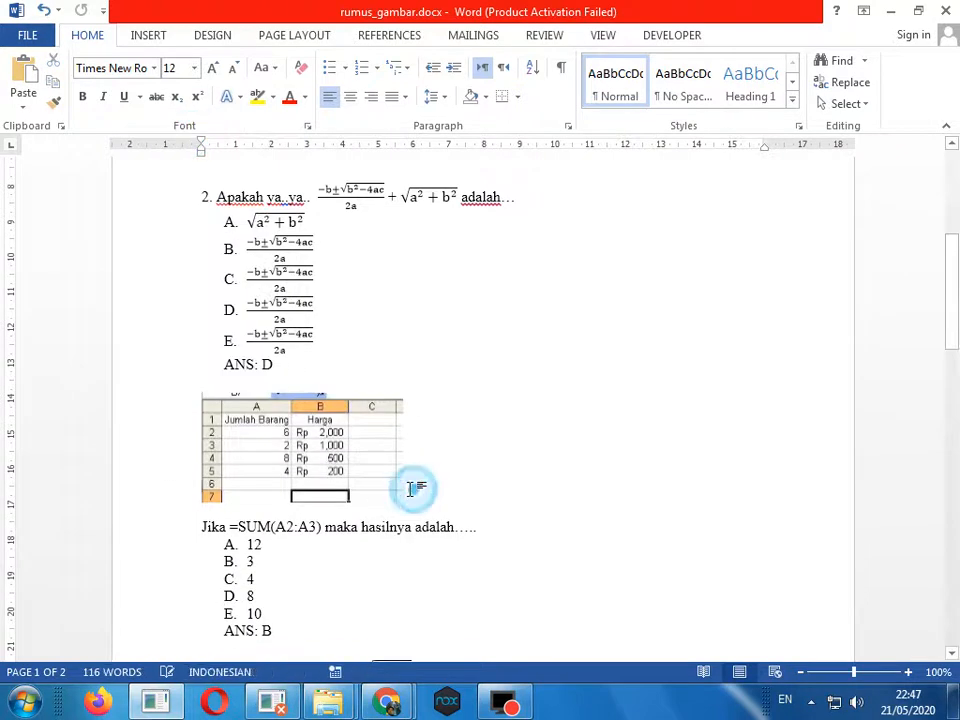
key("Return")
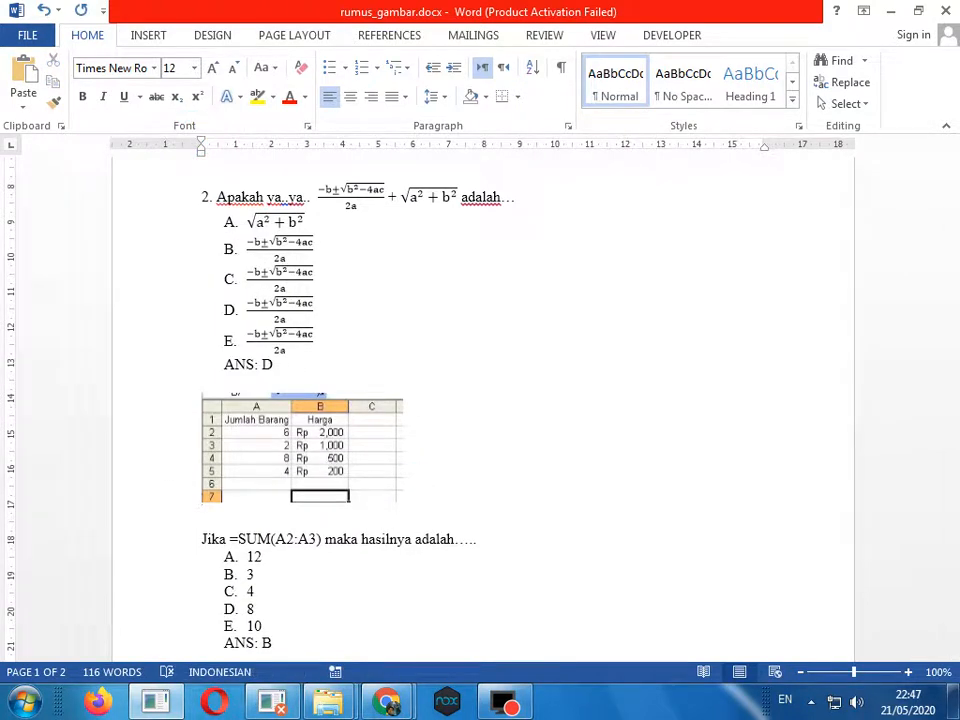
key("ctrl+v")
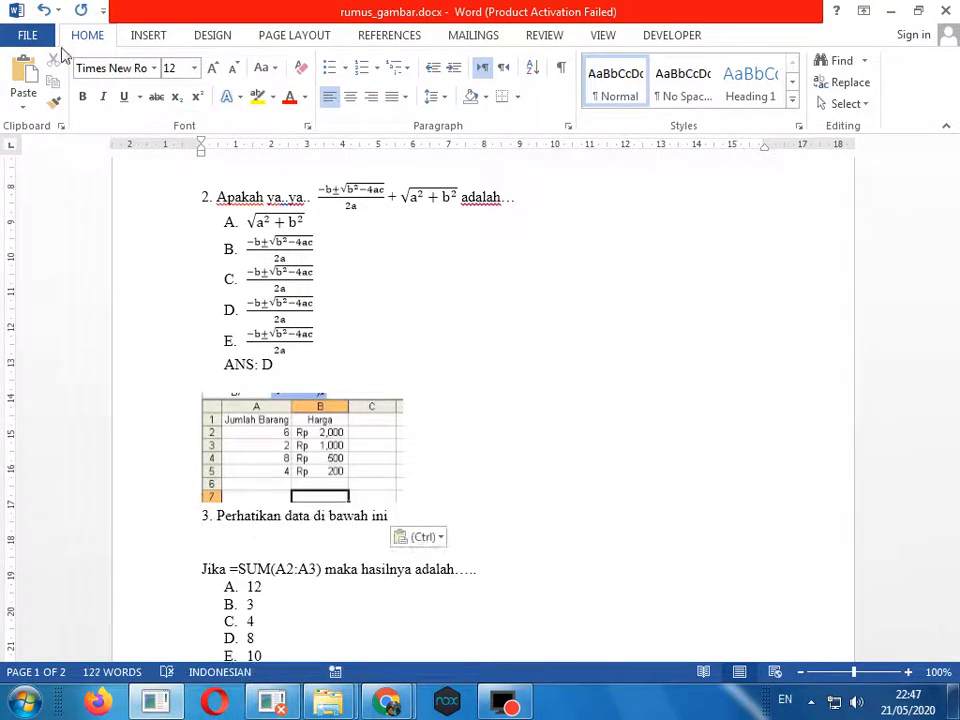
left_click(45, 10)
left_click(45, 10)
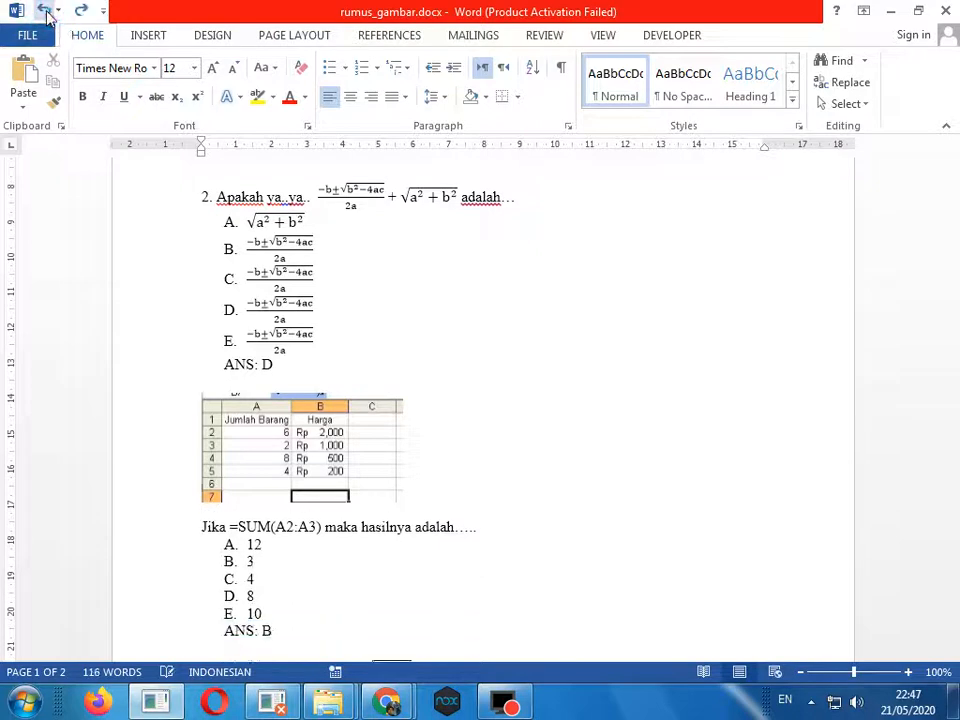
left_click(45, 10)
Examine question 3's numbering, picture placement, lettered options and ANS line, and how question 4 splits across the two pages.
left_click(251, 392)
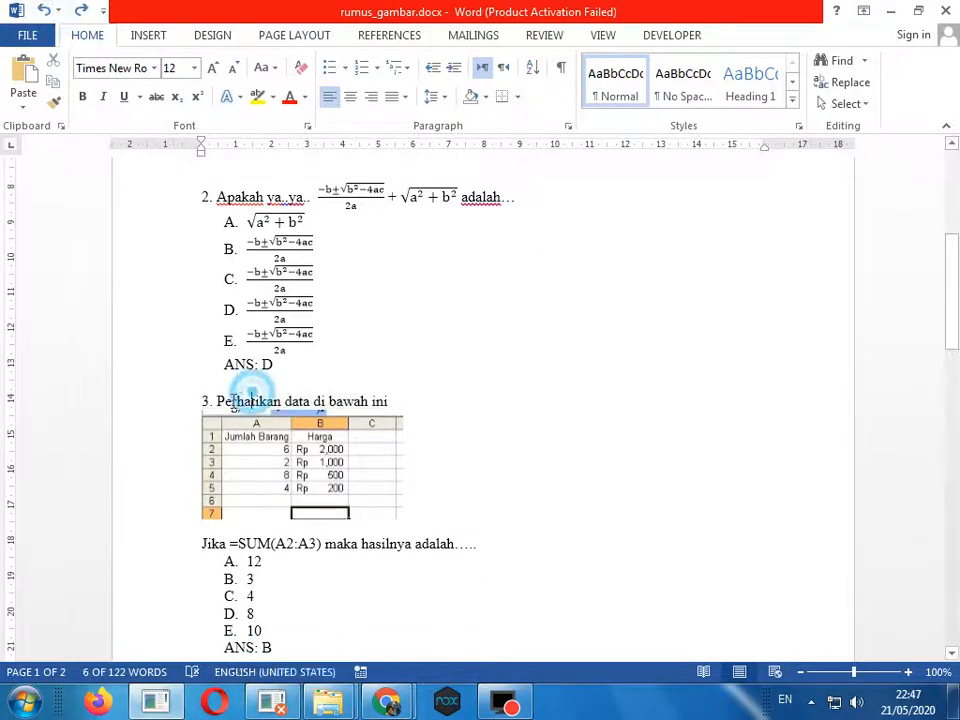
left_click(210, 402)
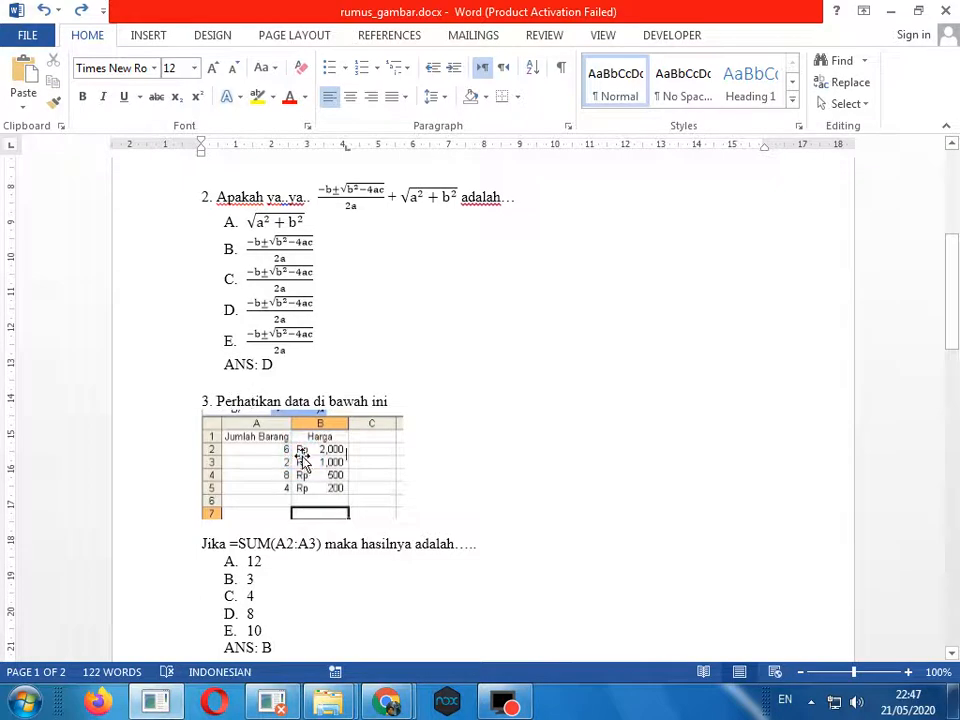
scroll(280, 433, "down", 3)
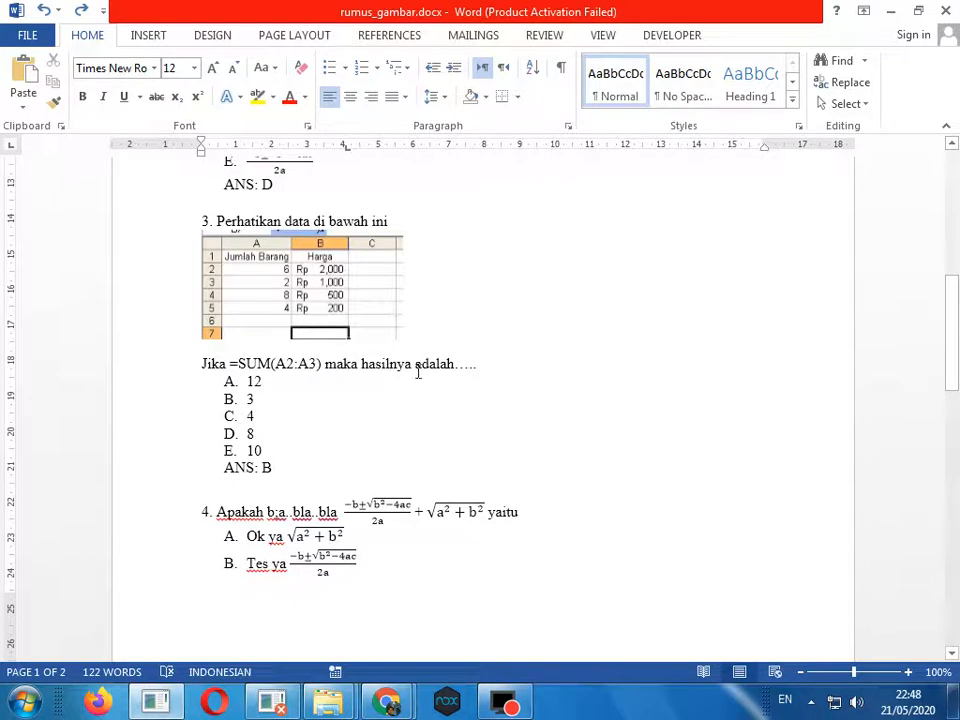
left_click(227, 381)
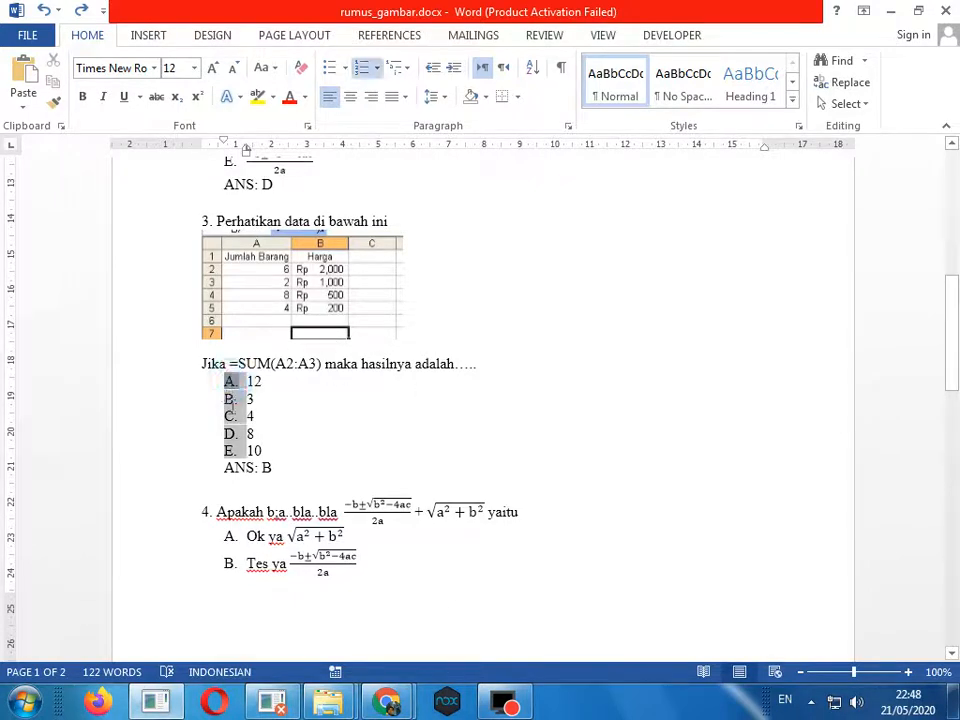
left_click(232, 487)
scroll(321, 482, "down", 2)
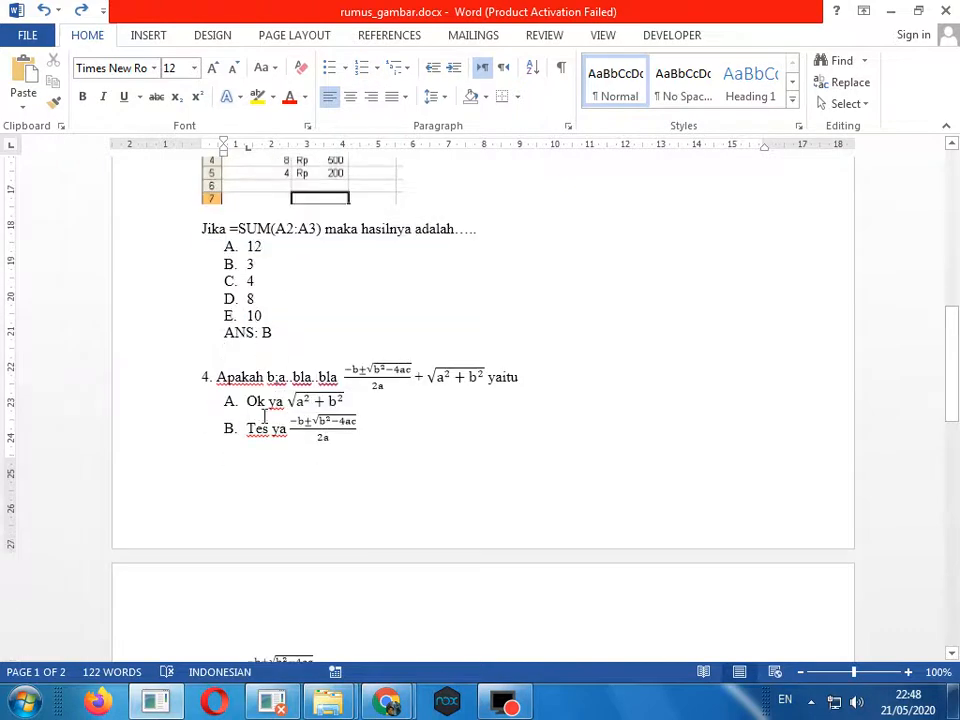
scroll(262, 385, "down", 3)
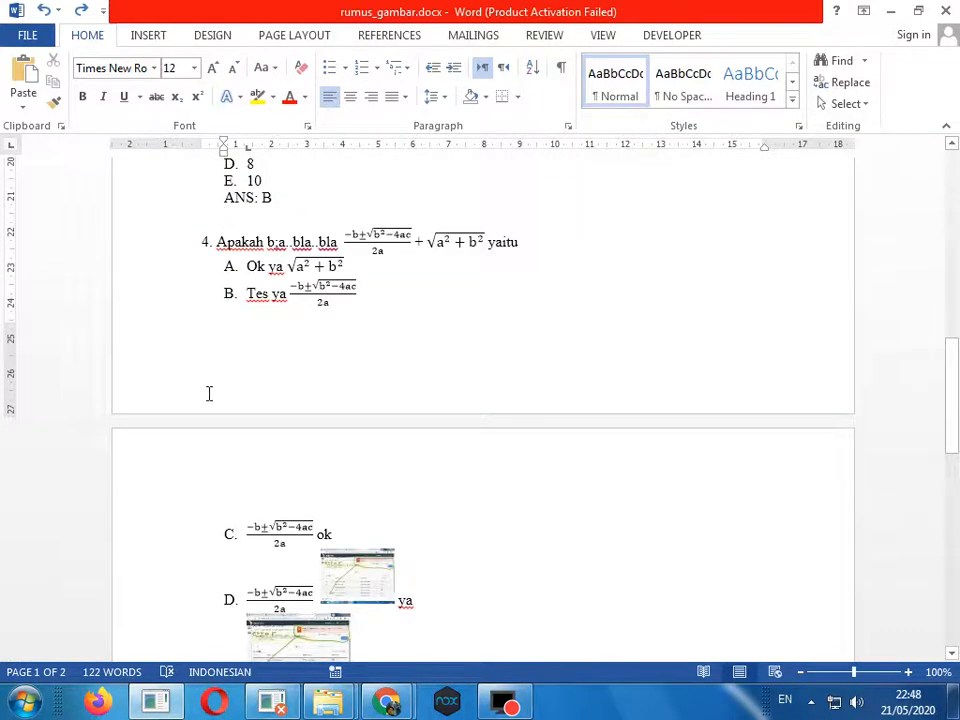
scroll(205, 384, "up", 3)
scroll(182, 480, "up", 3)
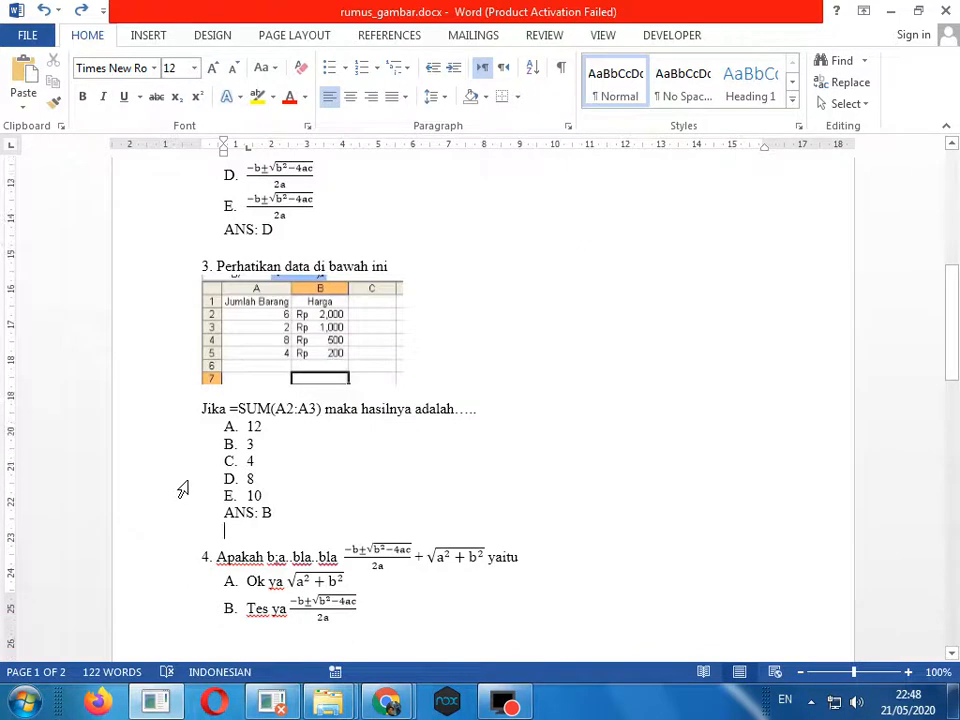
scroll(183, 490, "down", 3)
left_click_drag(150, 298, 165, 608)
scroll(161, 463, "down", 3)
scroll(165, 608, "up", 5)
Try pushing question 4 onto the second page with blank lines above it, and delete those lines again.
left_click(252, 334)
left_click(244, 345)
key("Return")
key("Return")
key("Return")
key("Return")
key("Return")
scroll(281, 372, "down", 3)
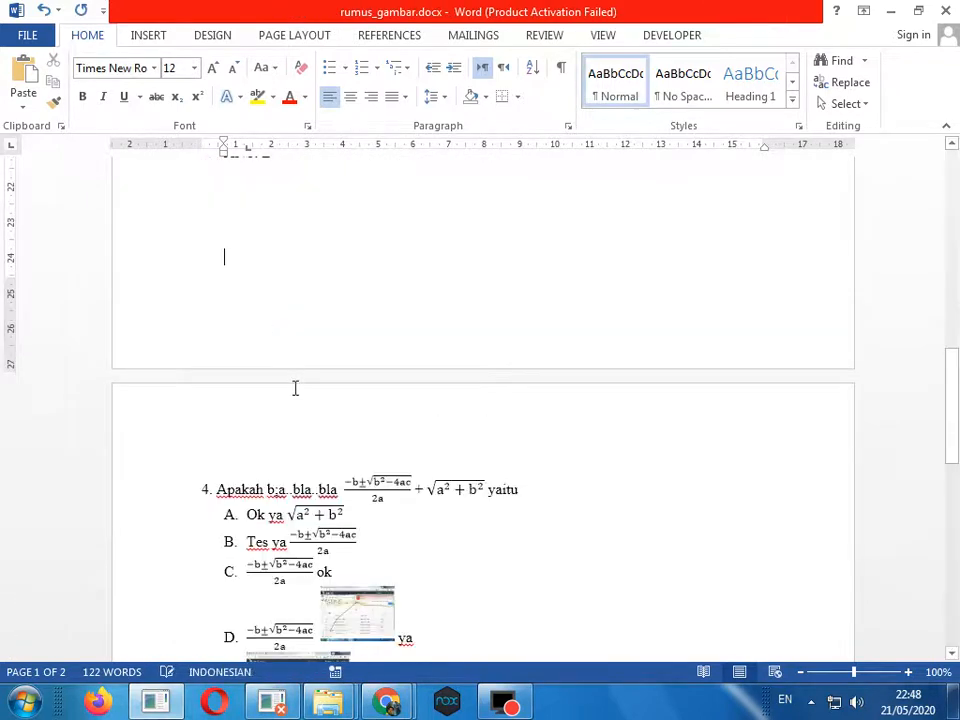
key("Delete")
key("Delete")
key("Delete")
key("Delete")
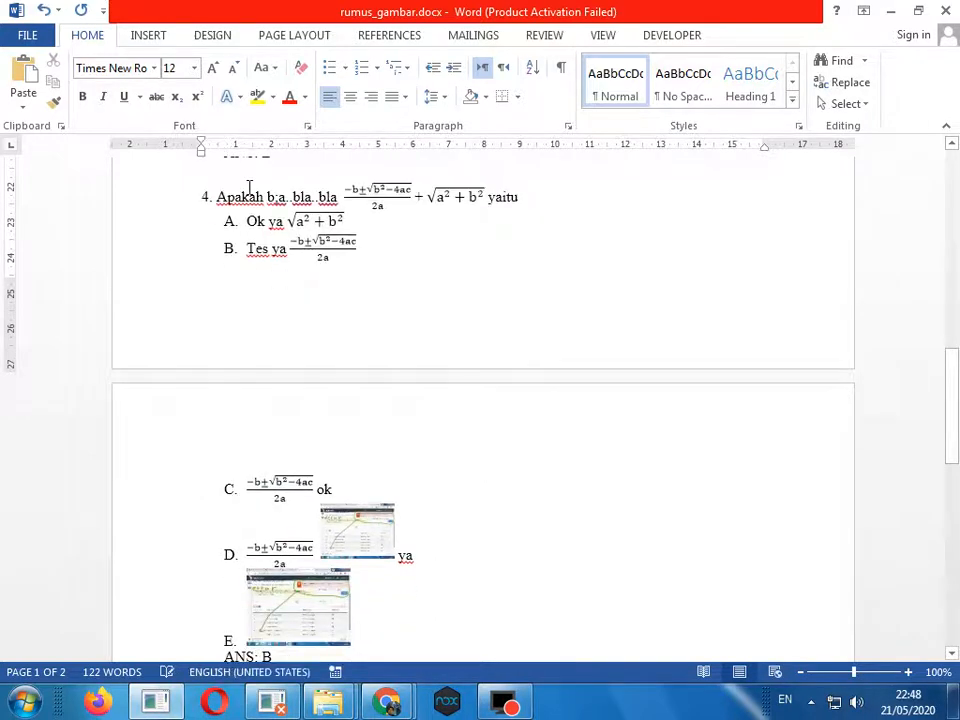
Insert blank lines between question 3's ANS line and question 4 once more, and undo them.
scroll(299, 271, "up", 2)
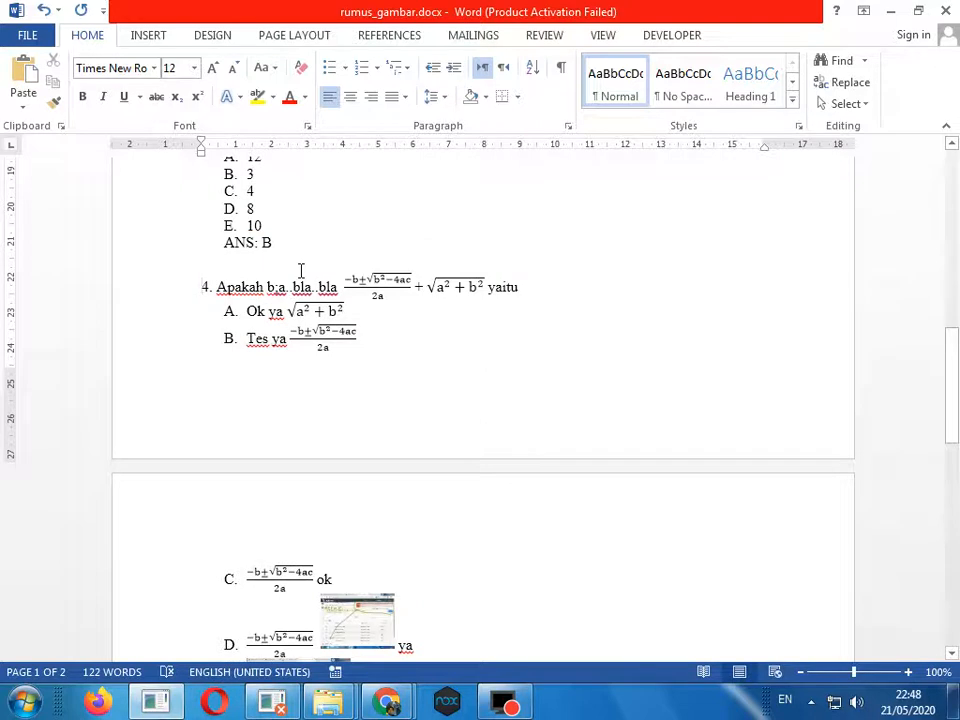
left_click(293, 267)
key("Return")
key("Return")
key("Return")
key("Return")
key("Return")
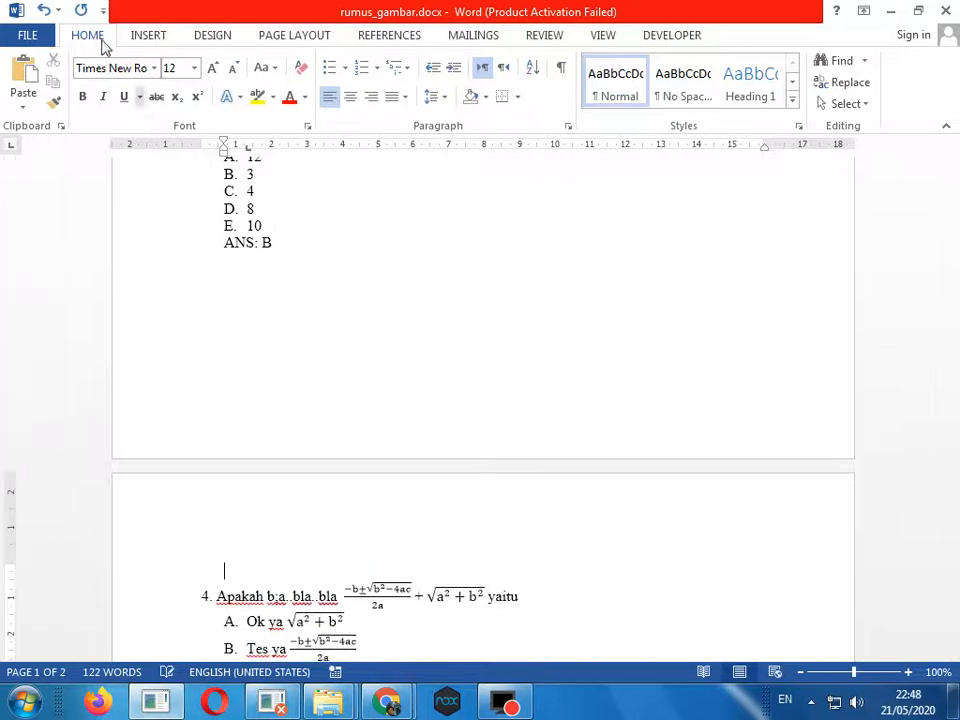
left_click(44, 10)
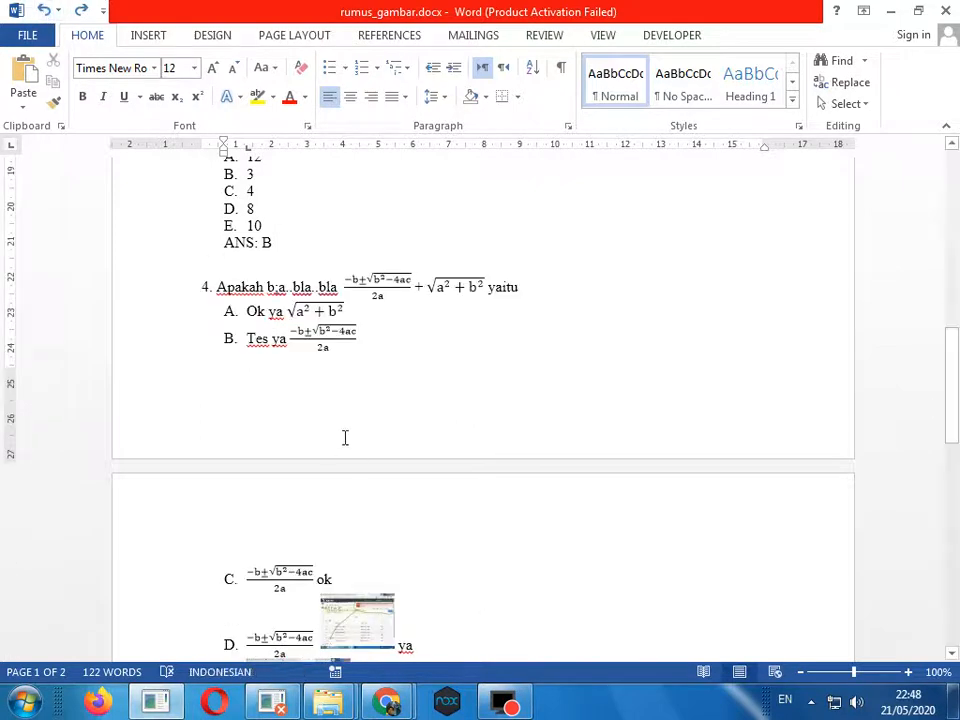
Check the spacing between question 3's ANS line and question 4, and question 4's number and formula stem.
scroll(368, 363, "up", 3)
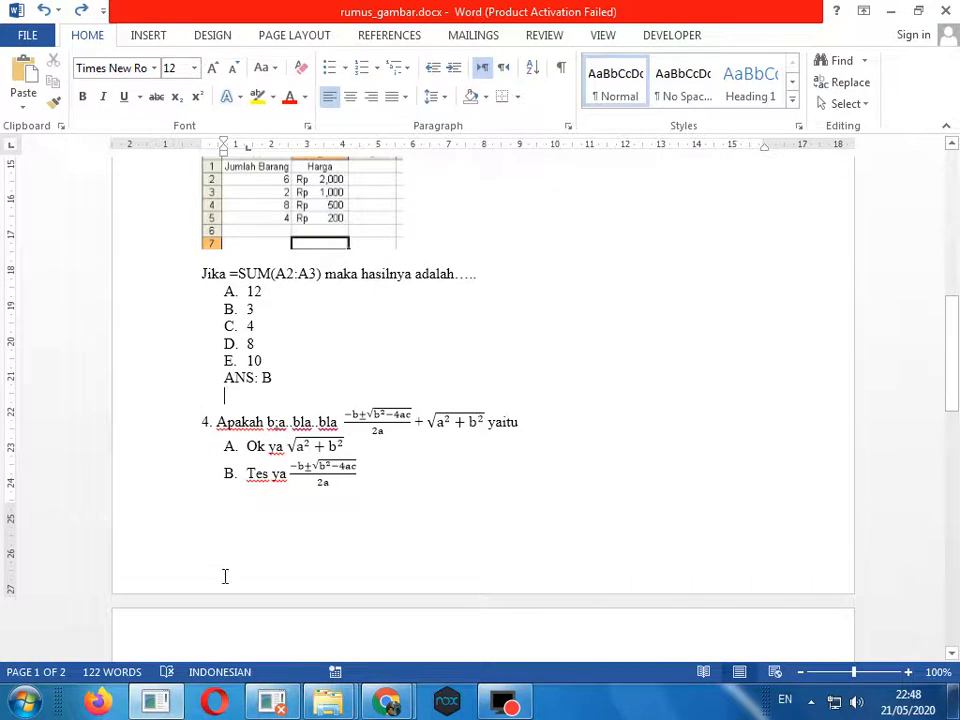
left_click(168, 386)
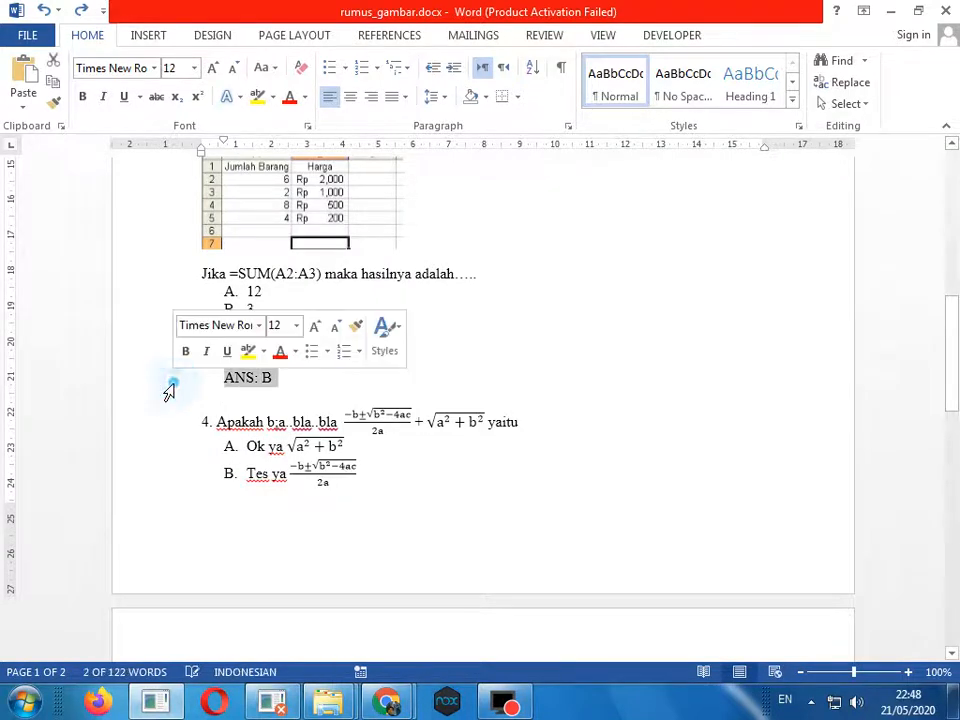
left_click(228, 404)
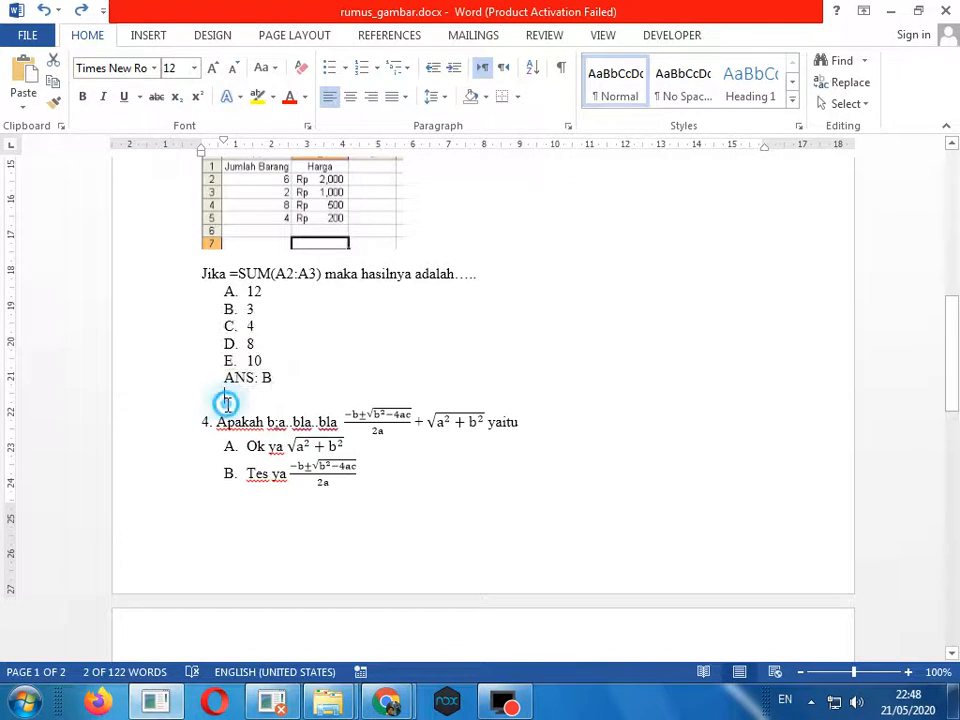
left_click(182, 426)
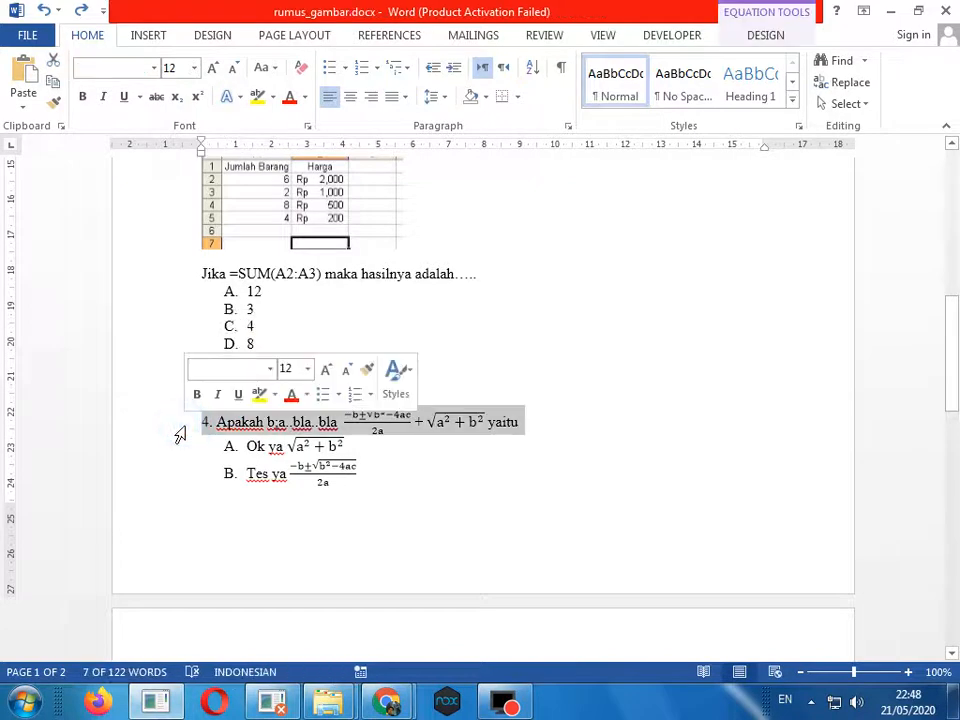
scroll(486, 347, "down", 2)
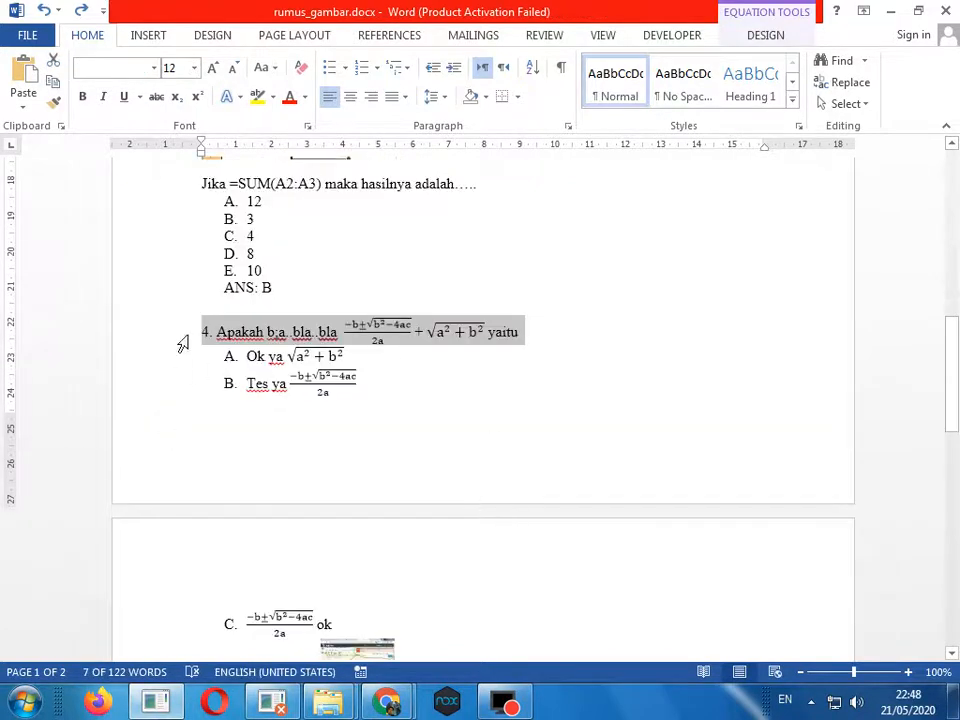
scroll(183, 362, "down", 2)
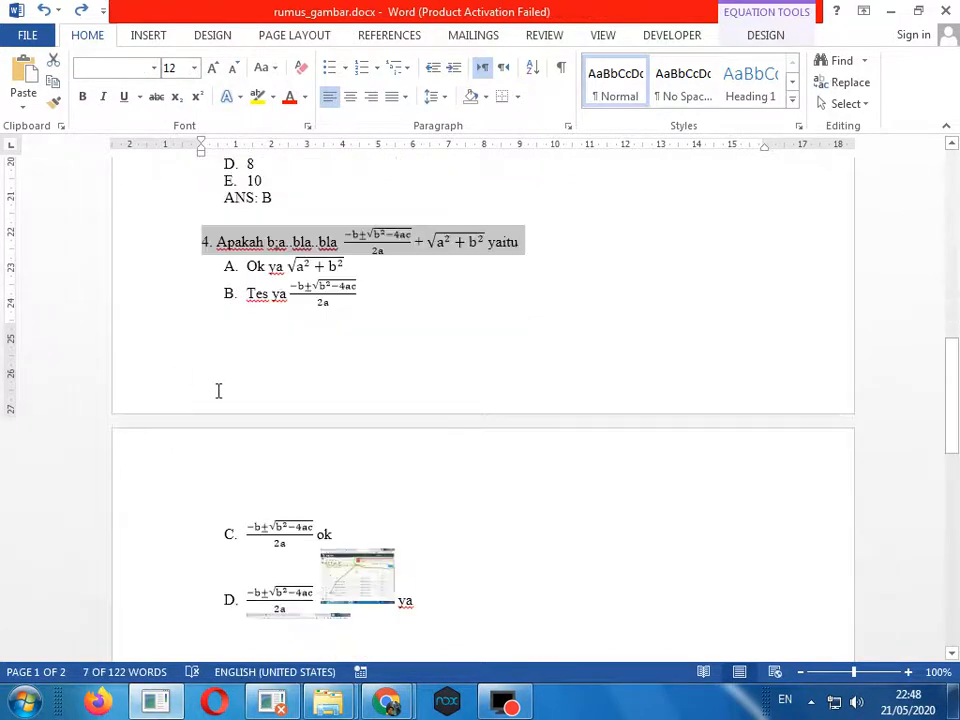
Examine question 4's options A to E, with their mixed text, formulas and pictures, and its ANS line.
left_click(230, 268)
double_click(254, 267)
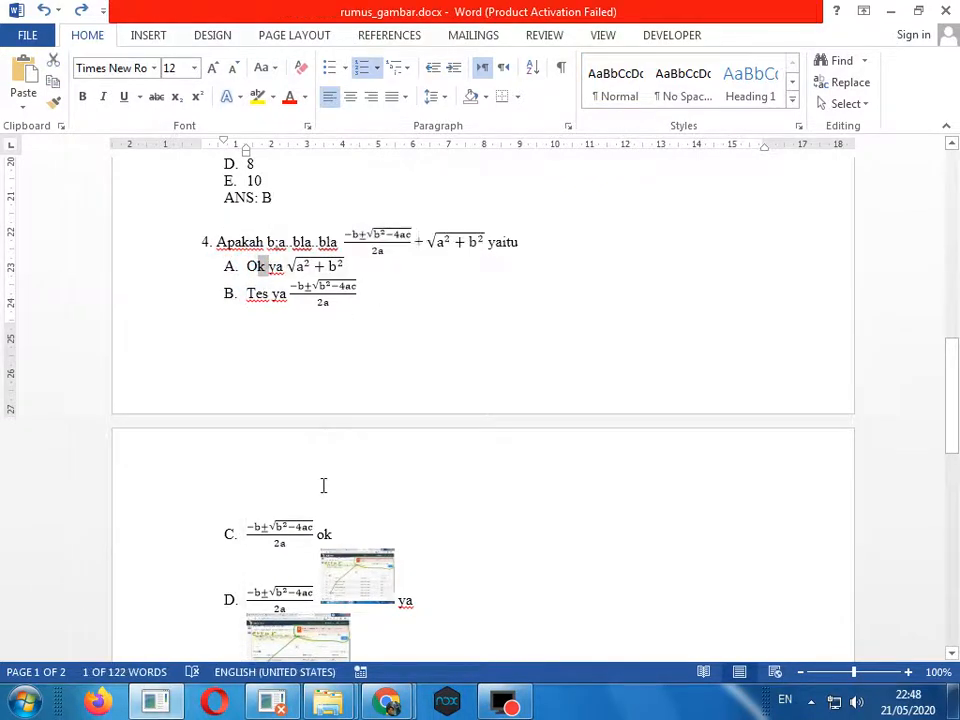
scroll(305, 437, "down", 3)
scroll(345, 508, "down", 3)
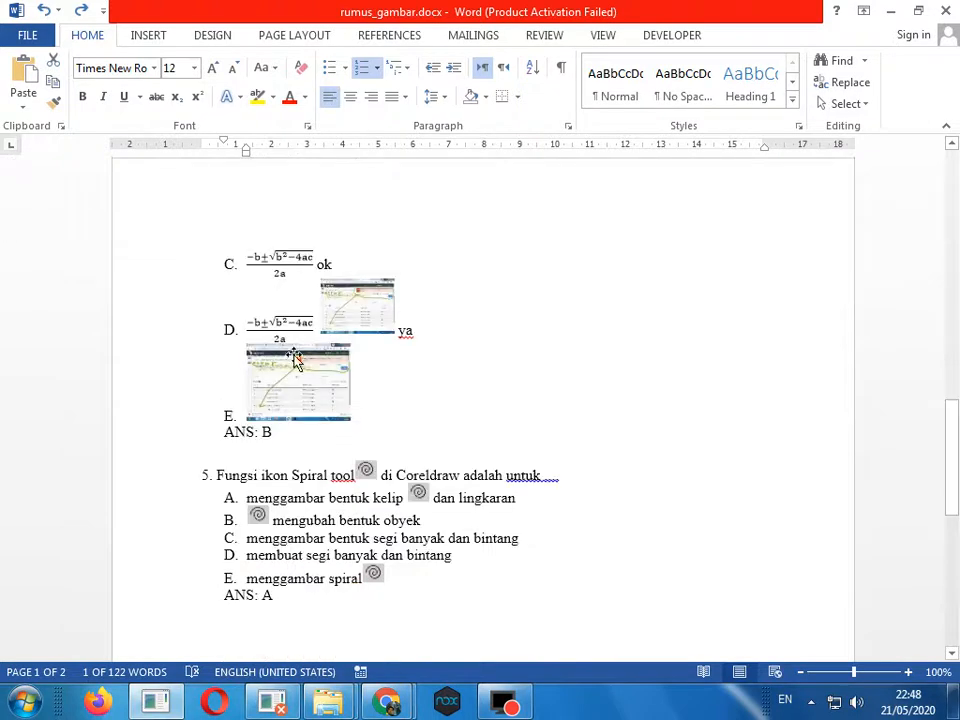
left_click(404, 335)
scroll(403, 476, "down", 3)
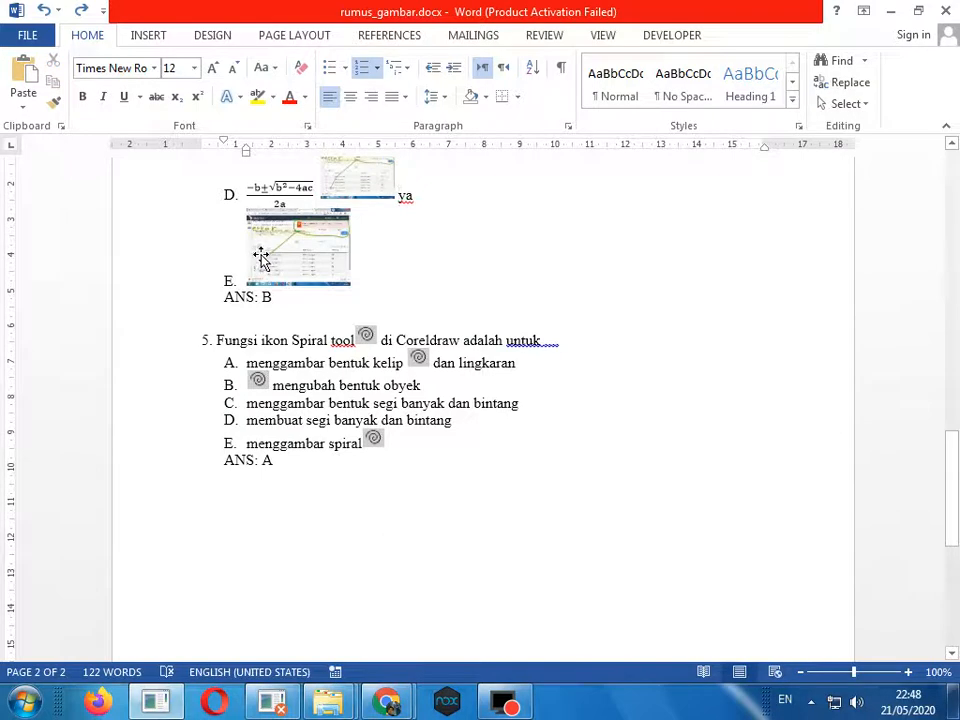
left_click(256, 297)
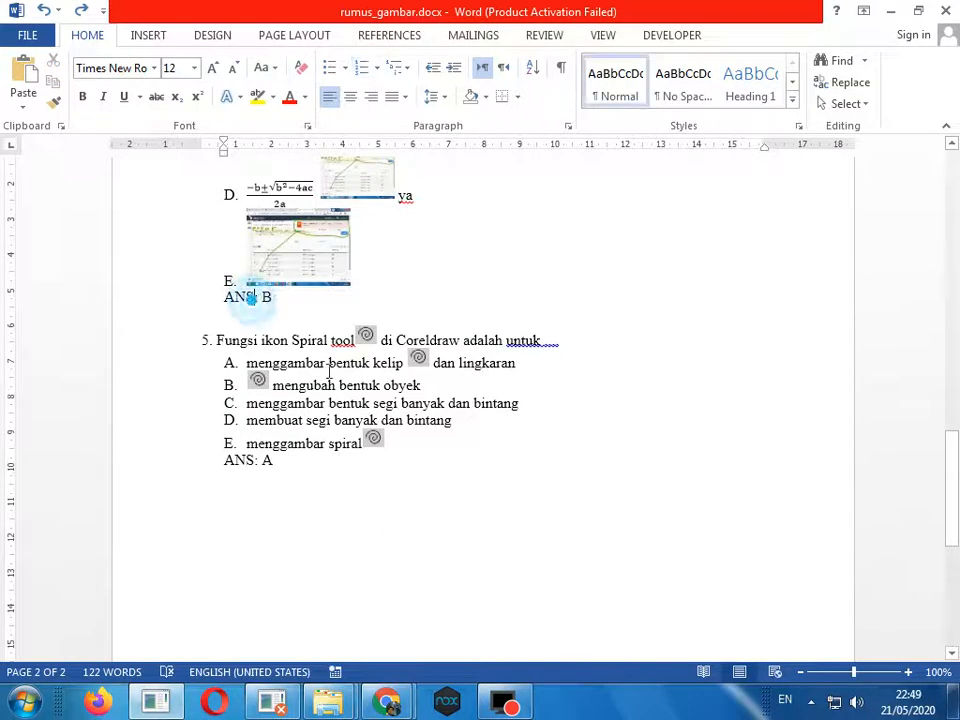
scroll(394, 381, "up", 9)
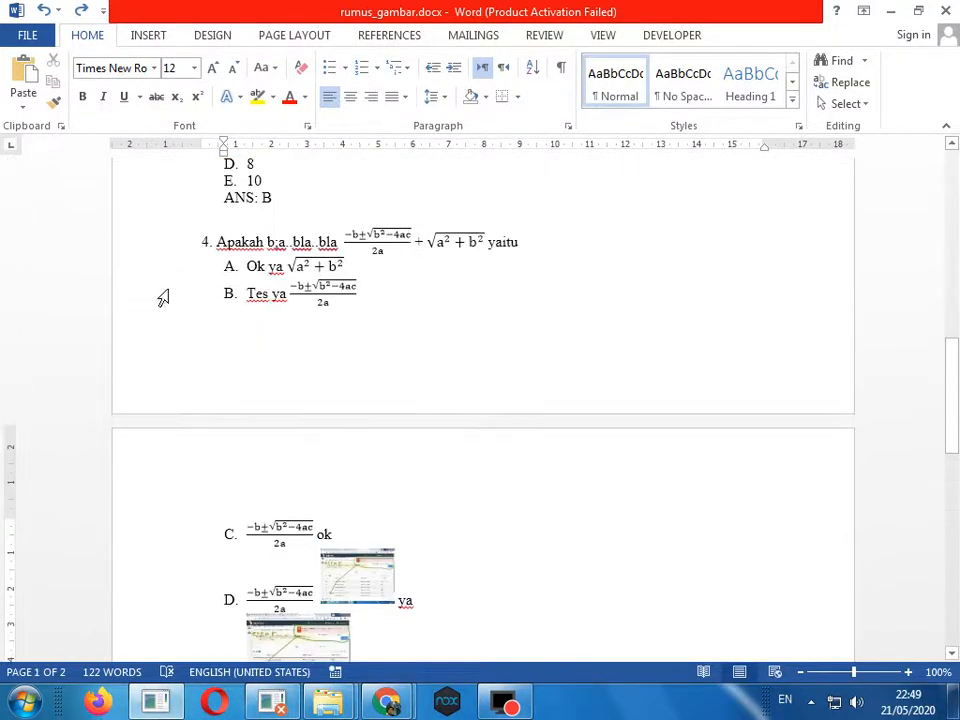
left_click(165, 290)
scroll(450, 400, "down", 6)
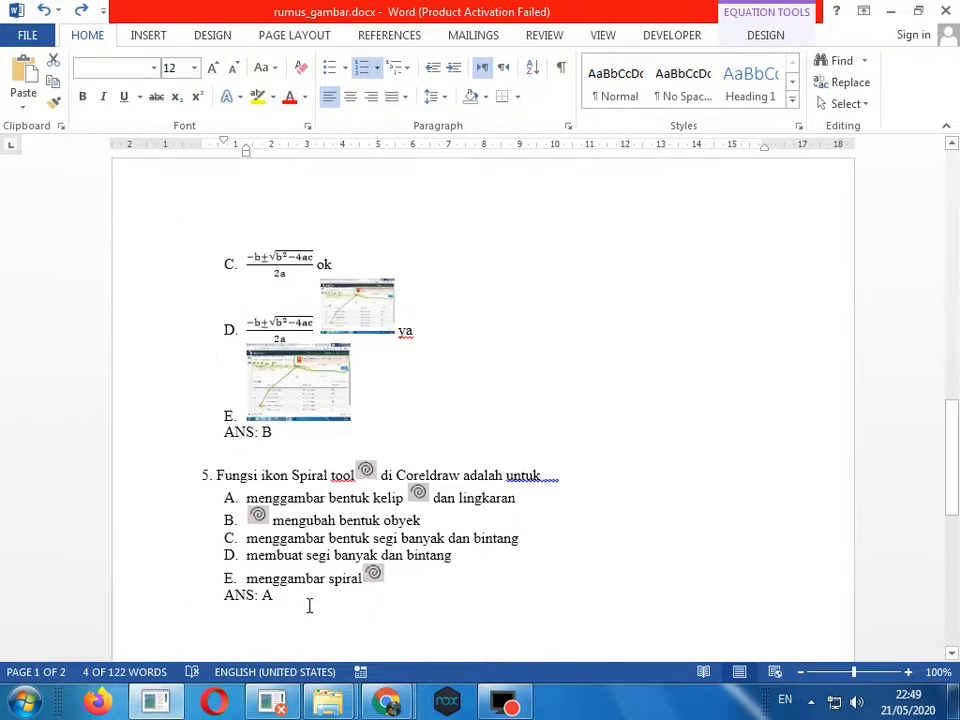
Check question 5's number and stem with its inline spiral icon, its lettered options A to E and its ANS line.
scroll(309, 605, "down", 3)
left_click(176, 336)
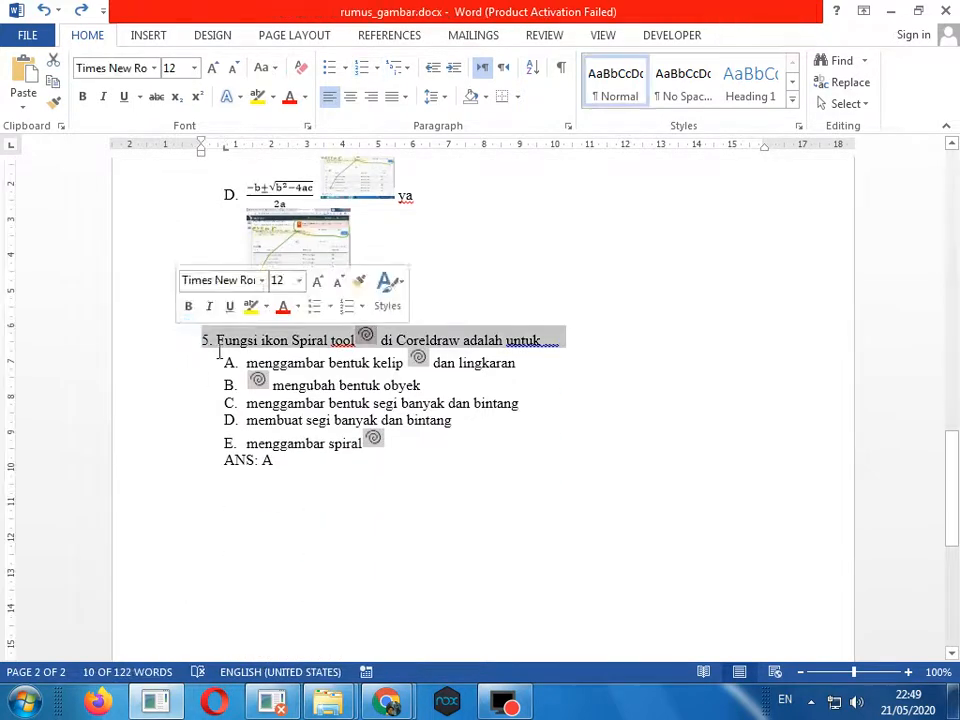
left_click(560, 342)
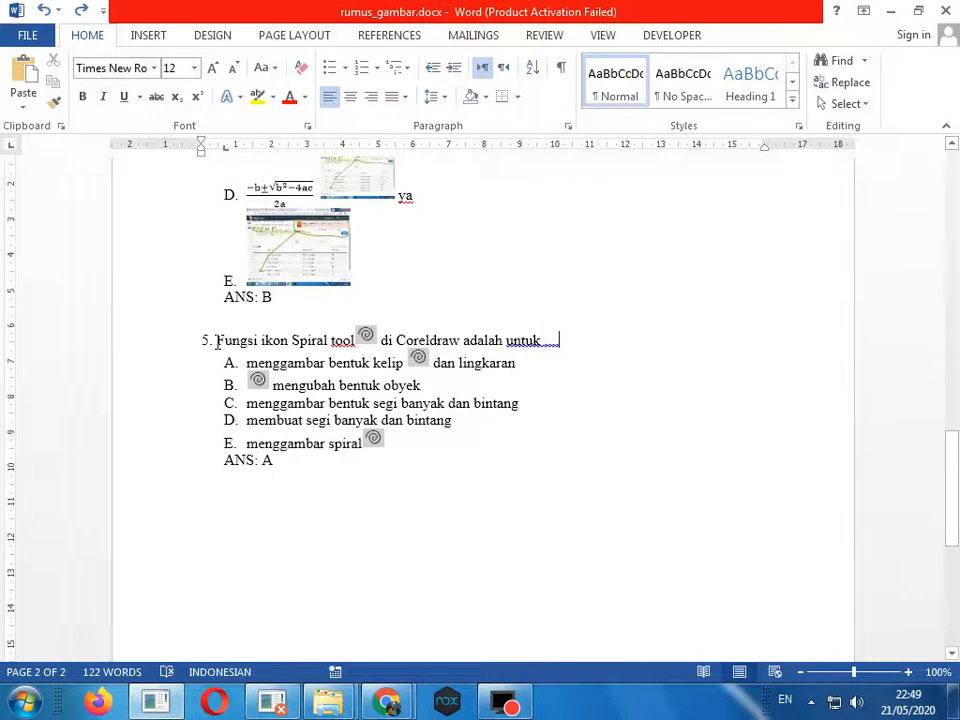
left_click_drag(216, 341, 366, 341)
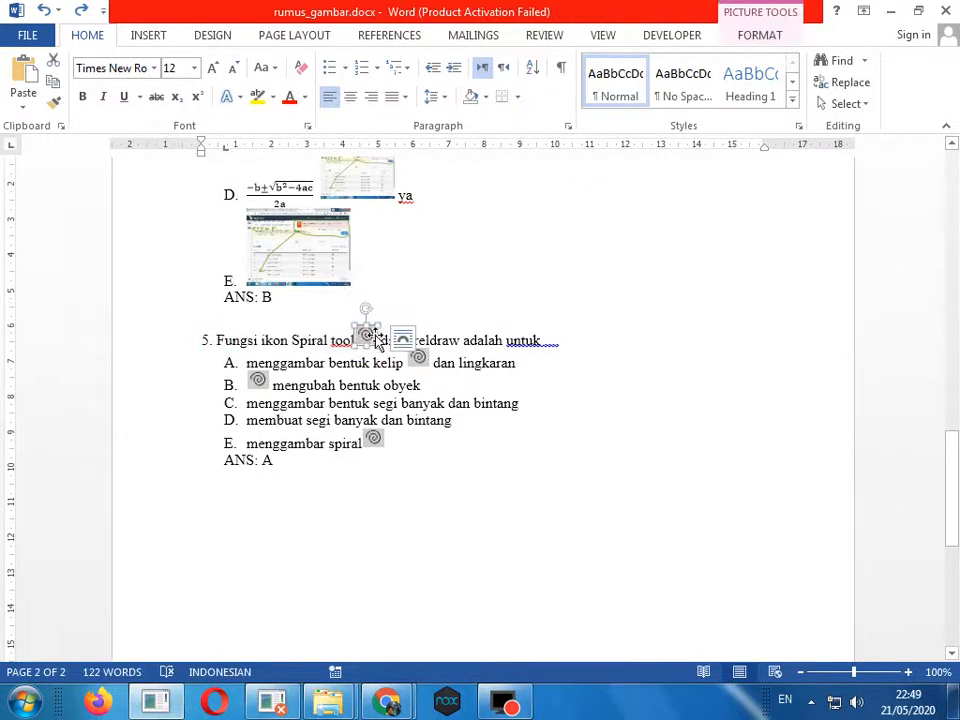
left_click(383, 340)
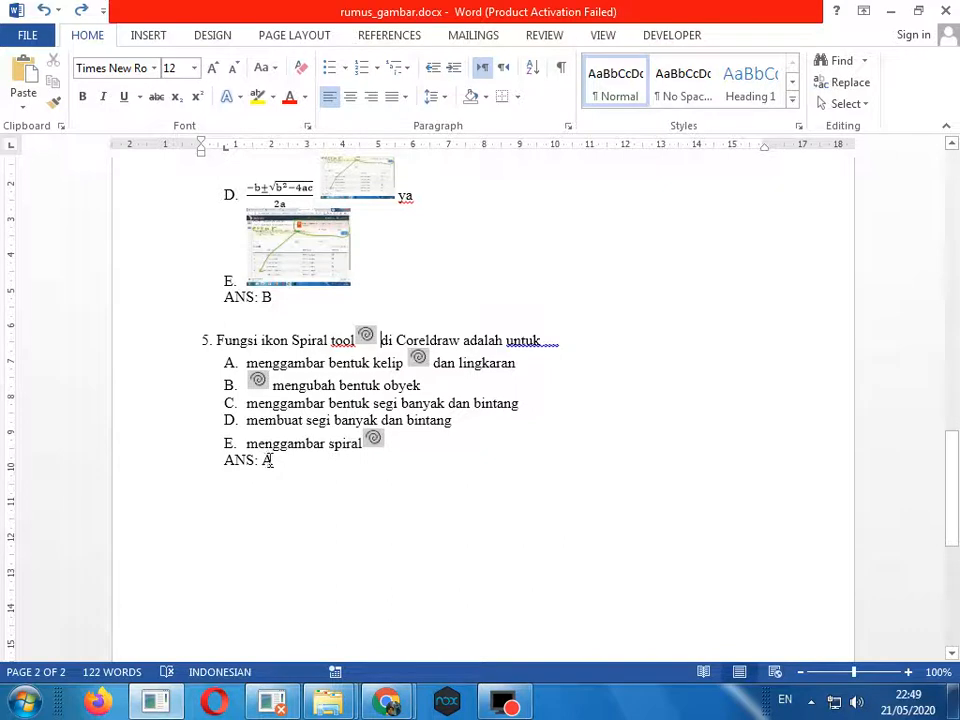
left_click_drag(275, 463, 231, 461)
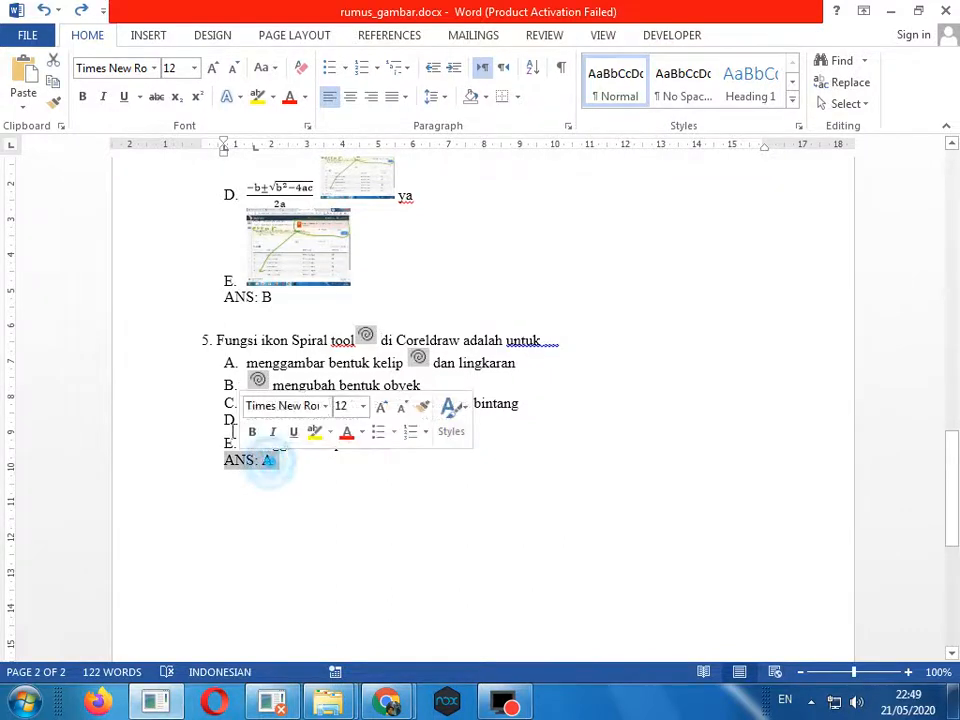
left_click_drag(230, 363, 224, 361)
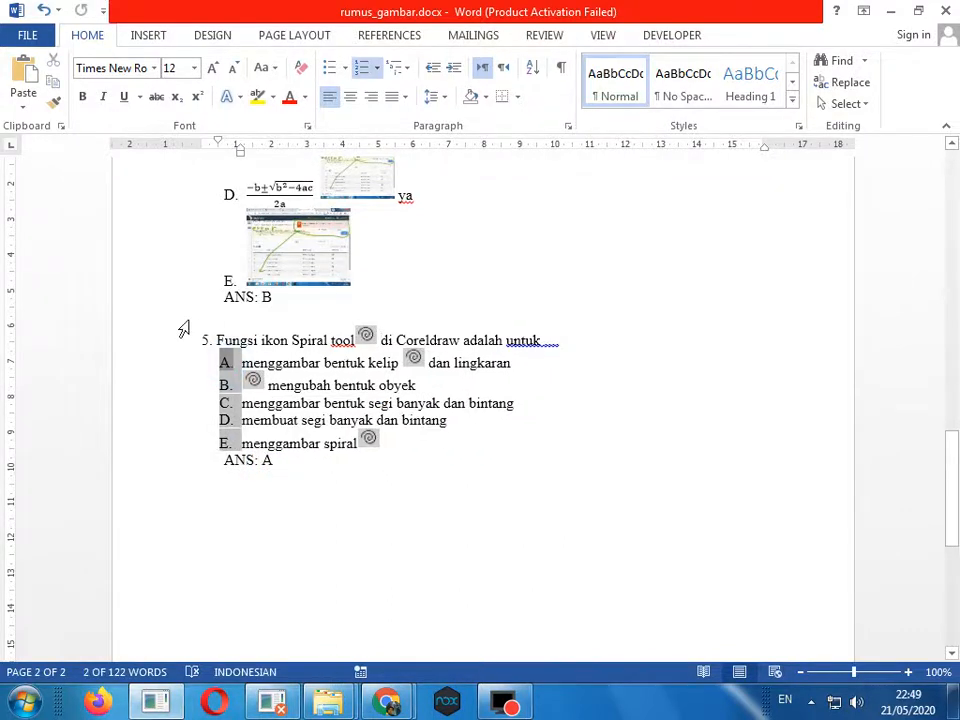
left_click(44, 10)
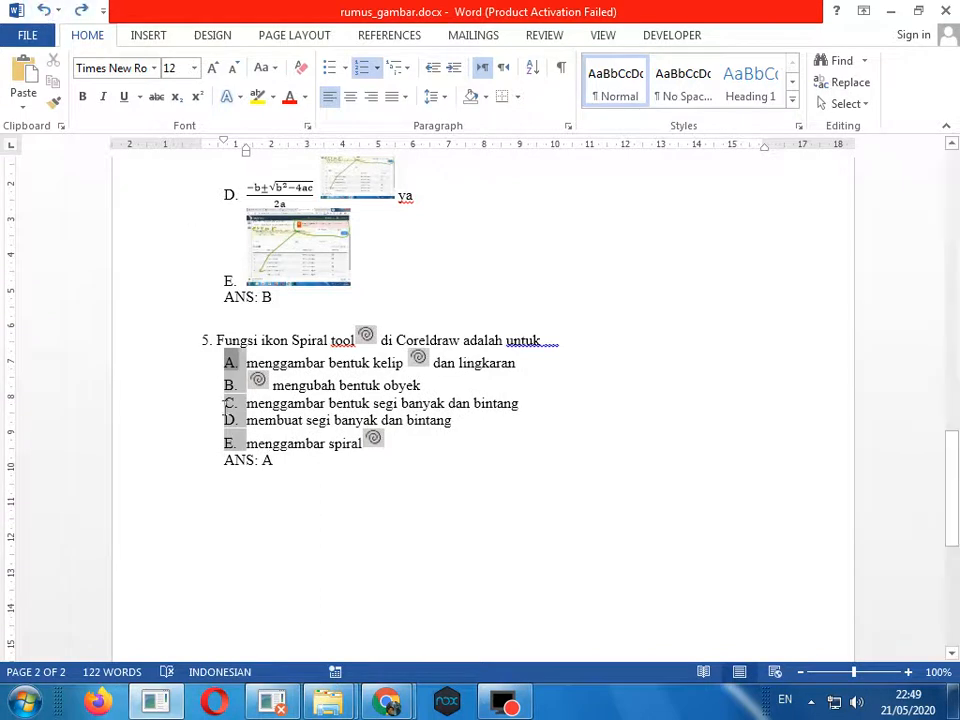
Save the question document under its current name and return to its beginning.
scroll(298, 564, "up", 13)
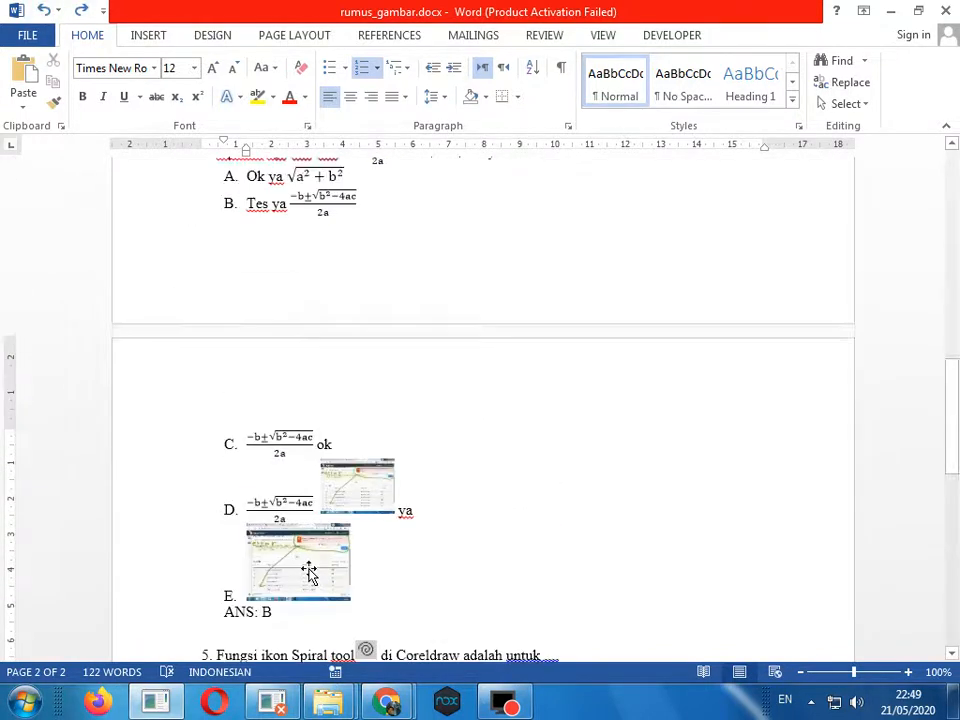
scroll(309, 571, "up", 8)
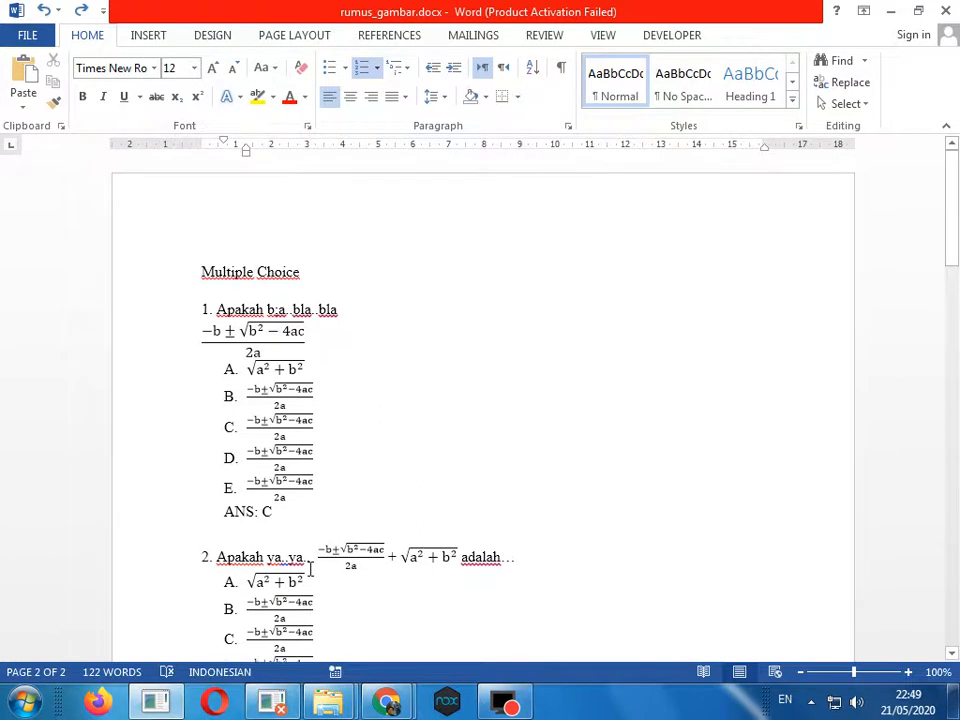
left_click(30, 36)
left_click(68, 188)
scroll(388, 366, "down", 2)
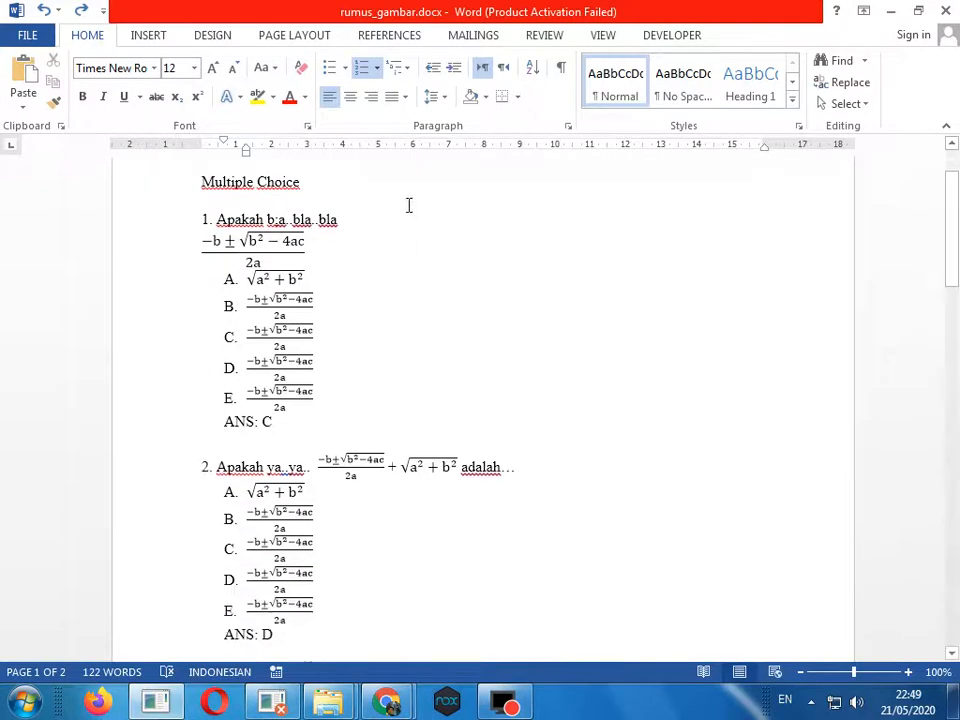
scroll(388, 385, "up", 2)
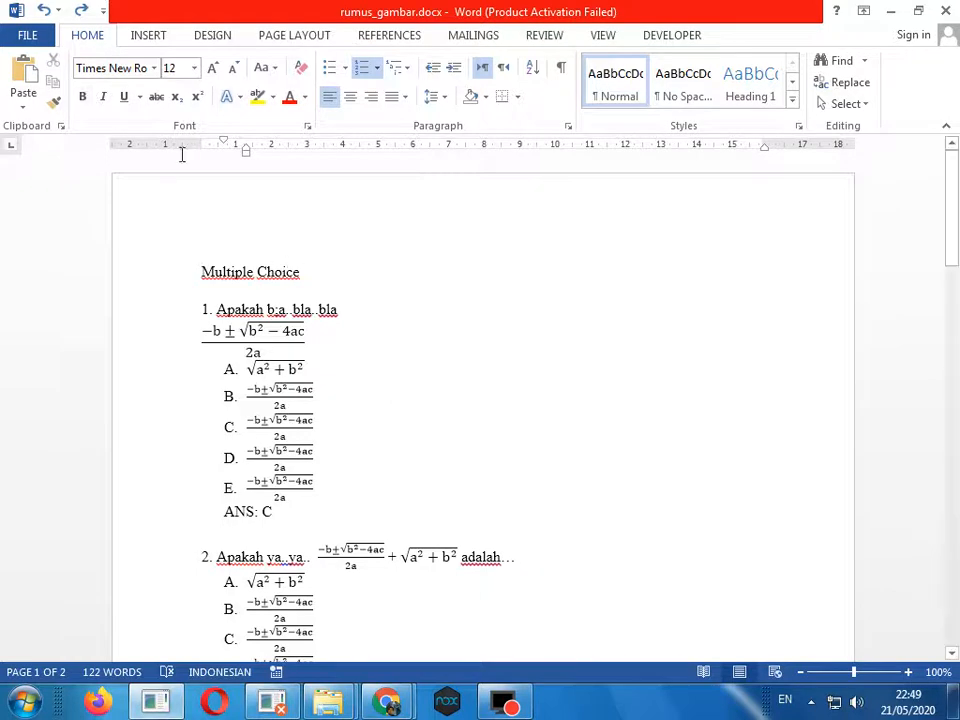
Save a copy of the document in the Downloads folder in Rich Text Format, named rumus_gambar_IMPORT.rtf.
left_click(42, 36)
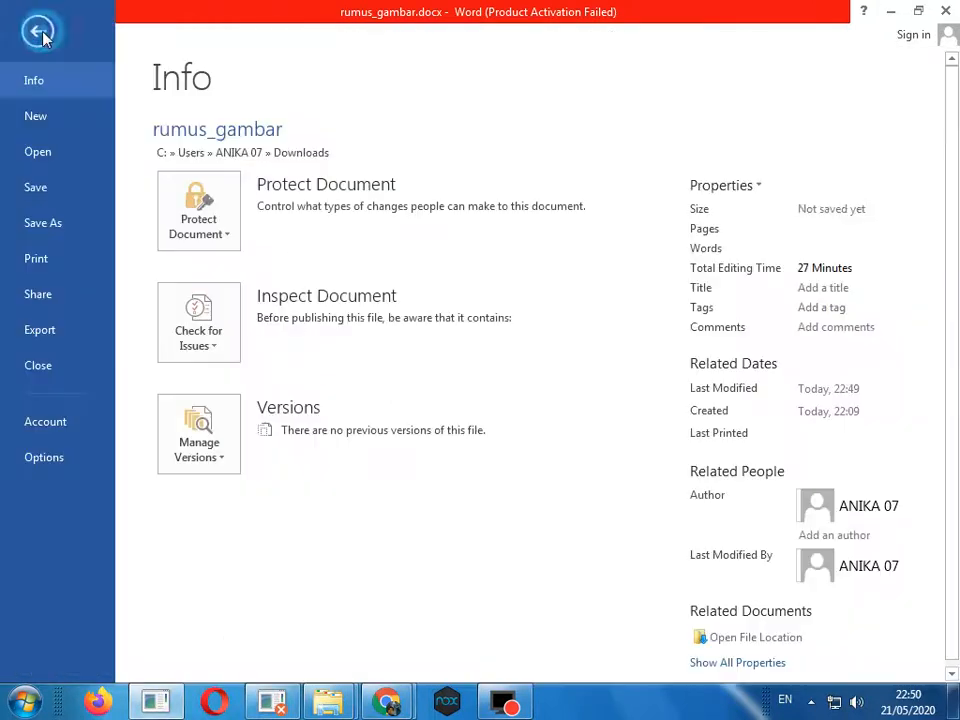
left_click(58, 225)
left_click(486, 589)
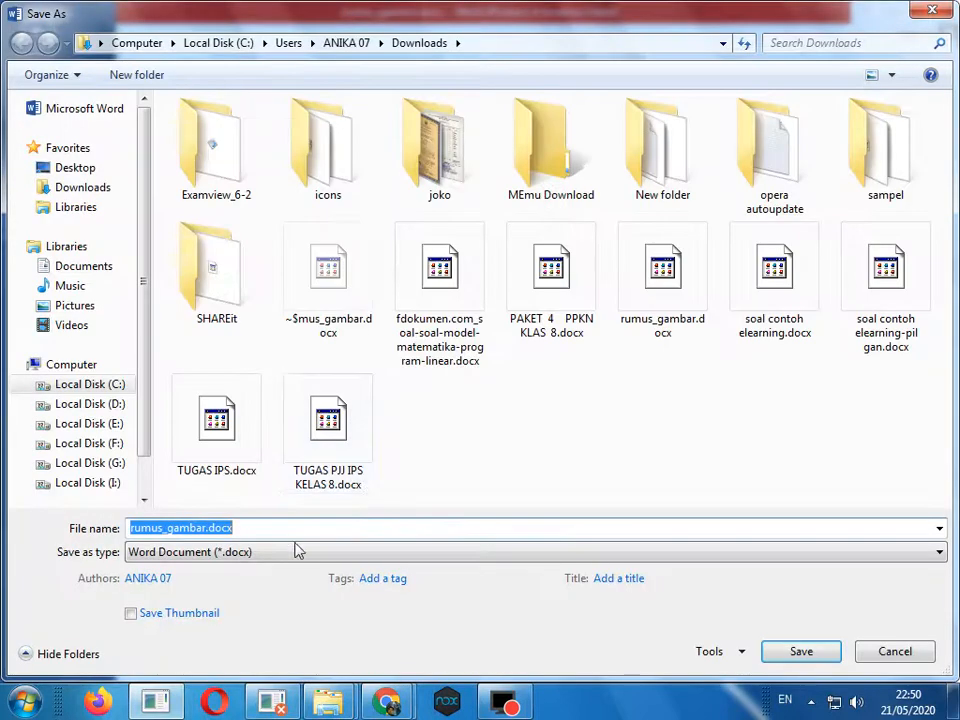
left_click(250, 552)
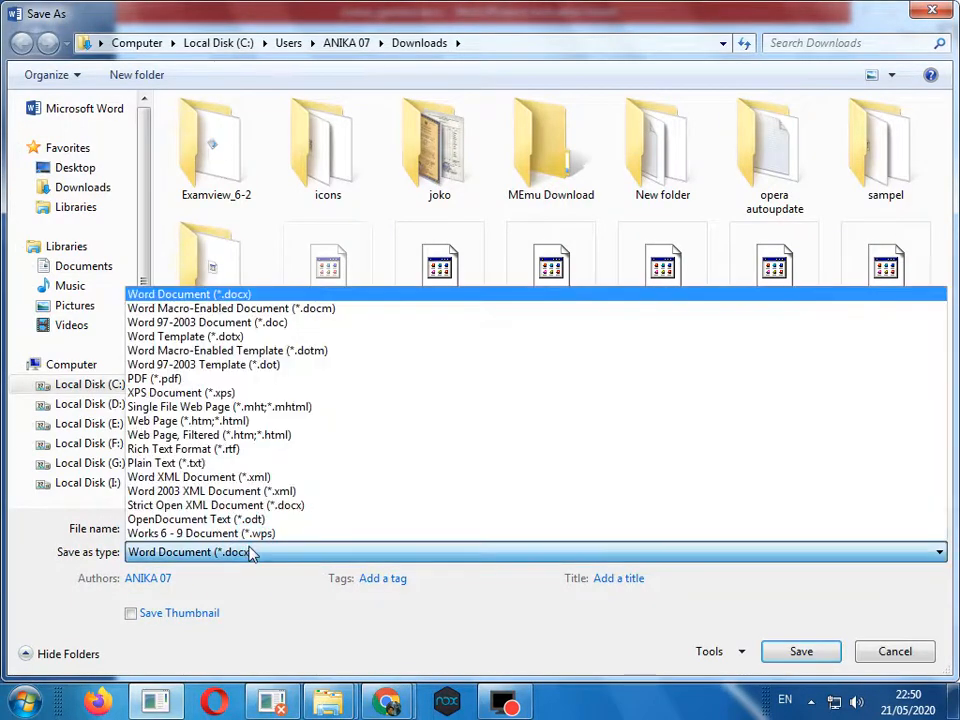
left_click(190, 449)
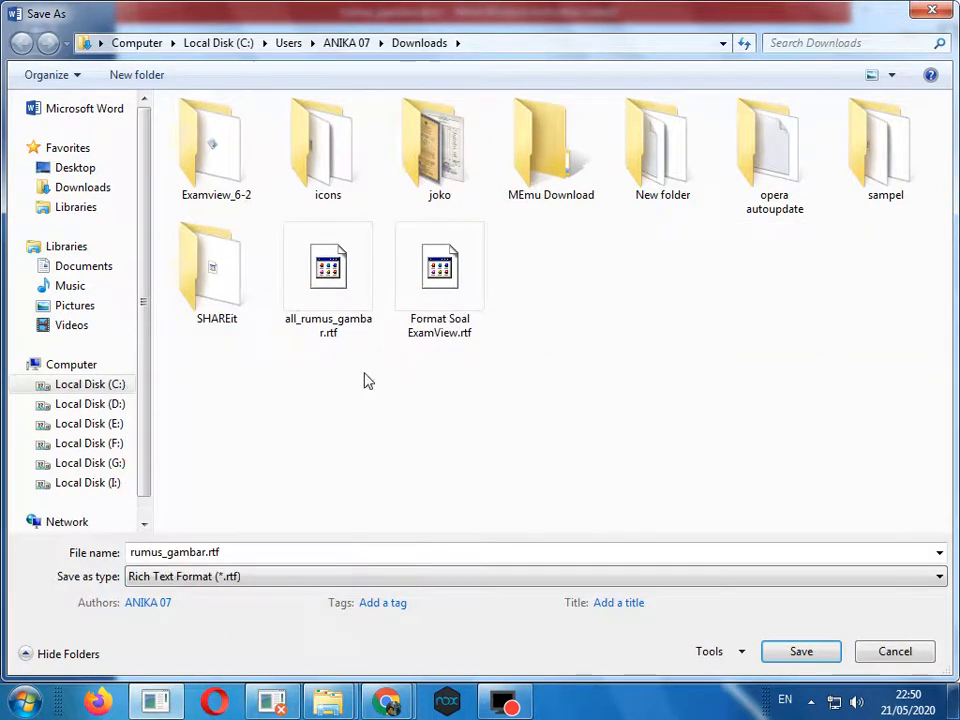
double_click(198, 552)
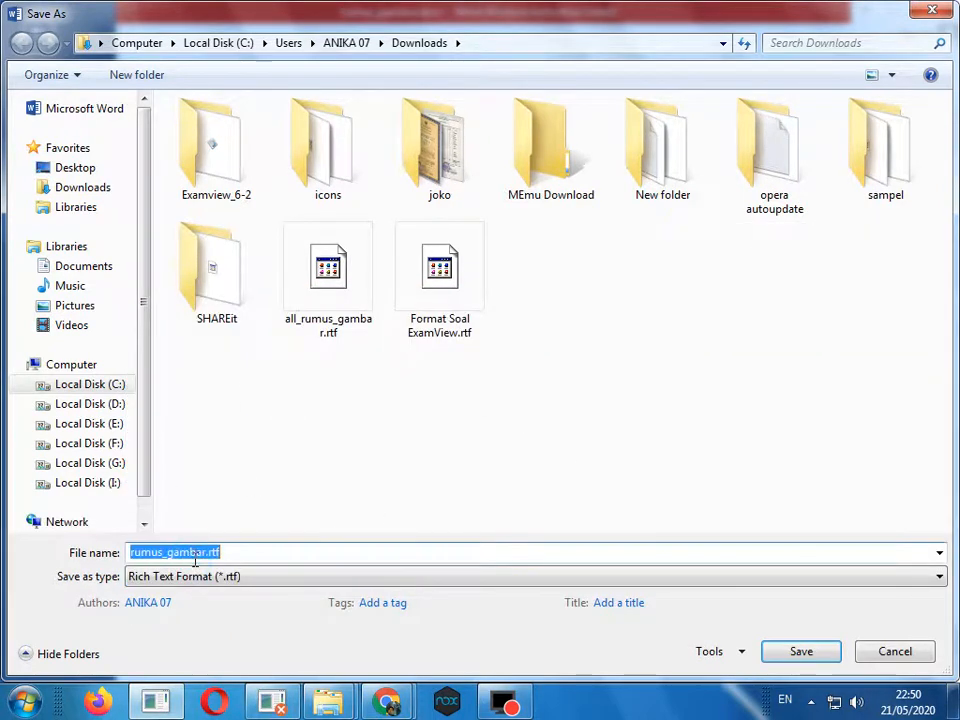
left_click(203, 553)
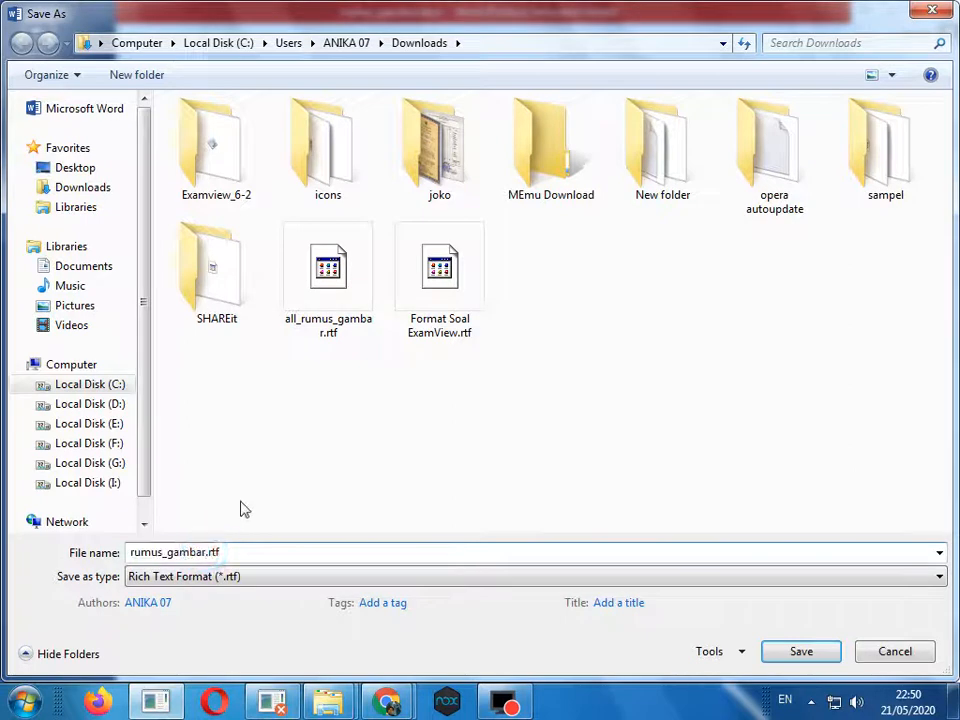
type("_IMPORT")
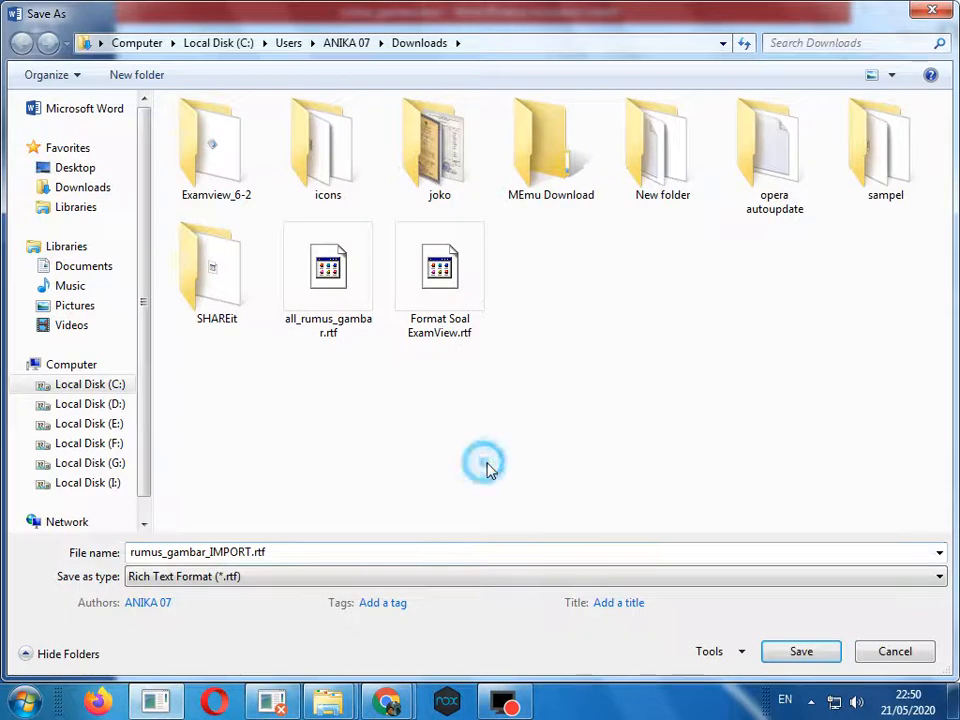
left_click(814, 652)
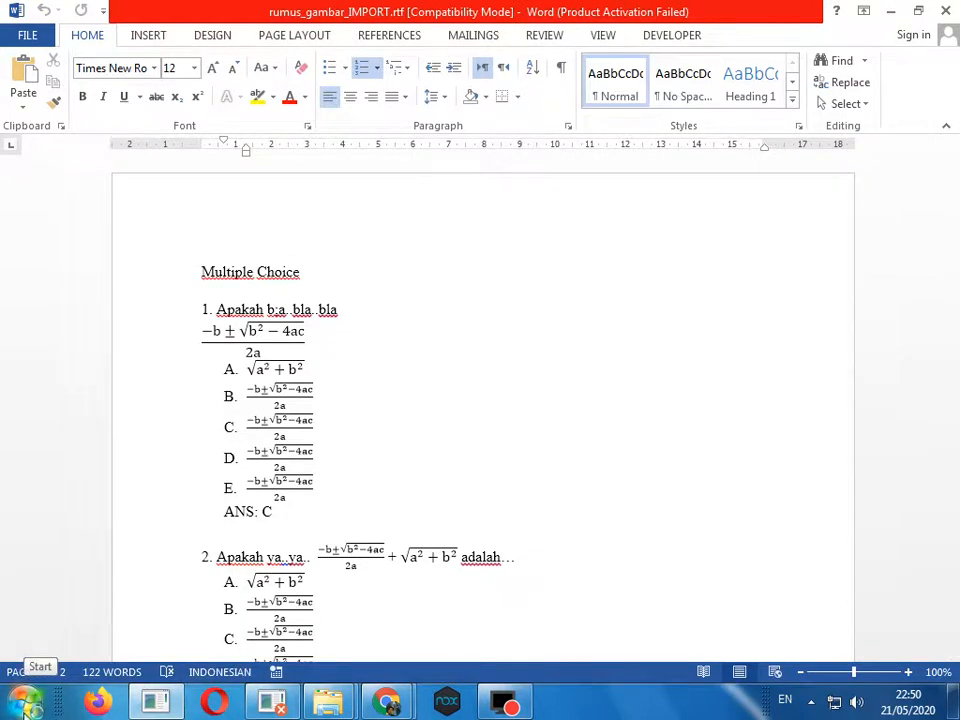
Locate rumus_gambar_IMPORT.rtf in the Downloads folder and close the file in Word.
mouse_move(335, 698)
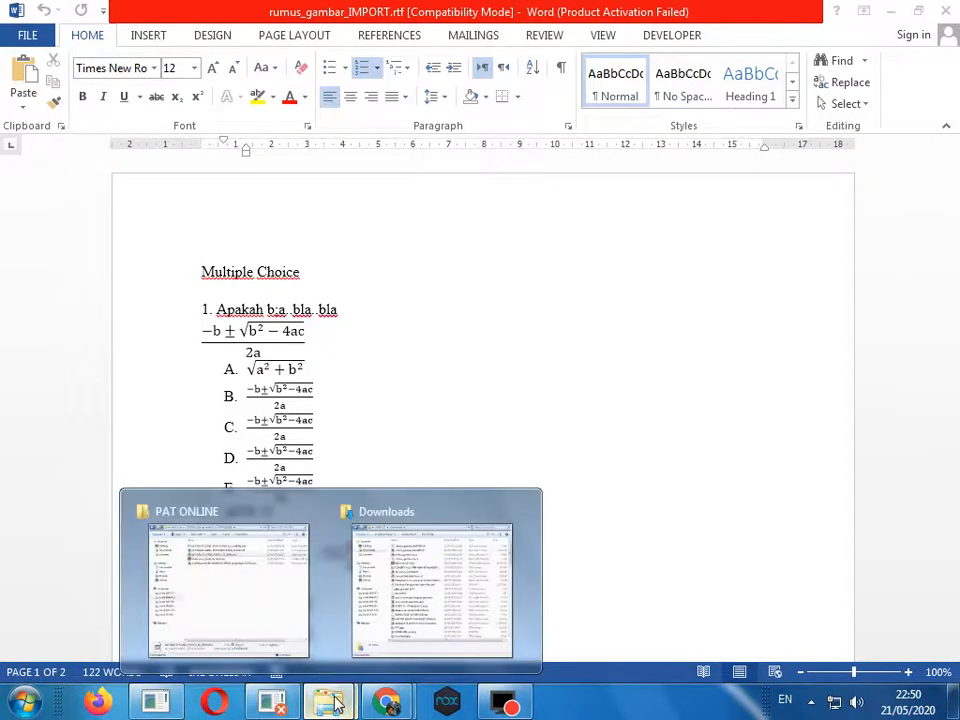
left_click(421, 604)
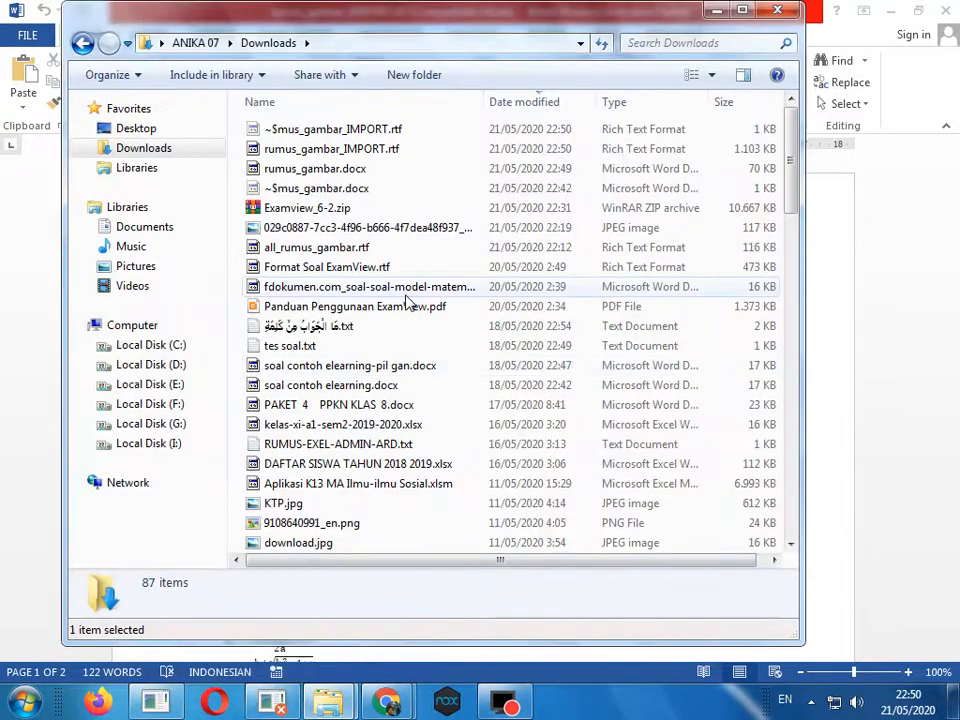
left_click(386, 150)
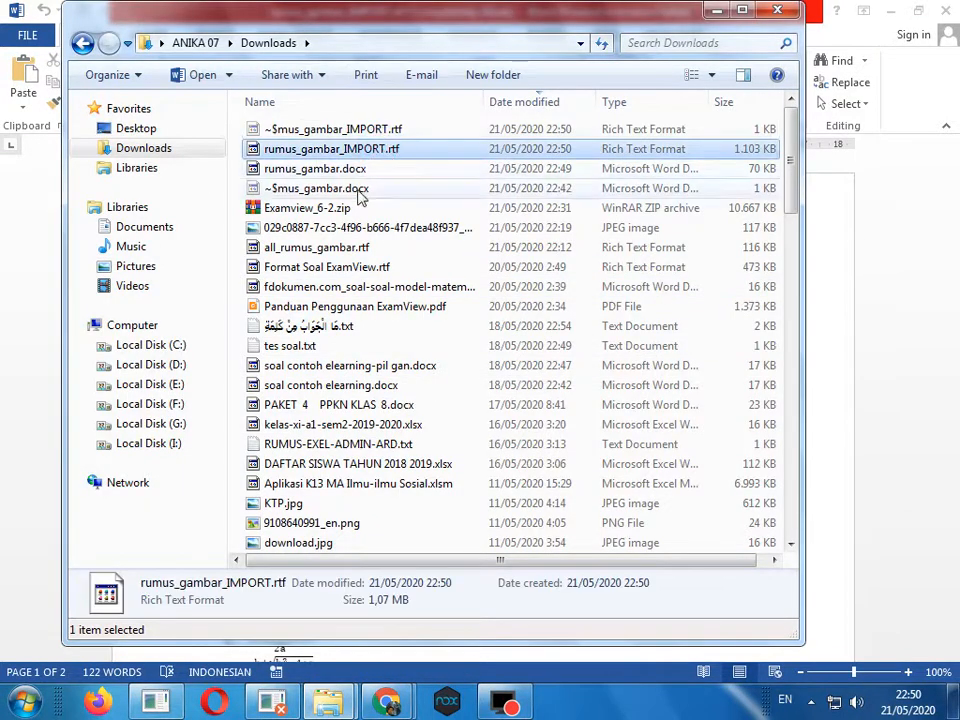
left_click(155, 703)
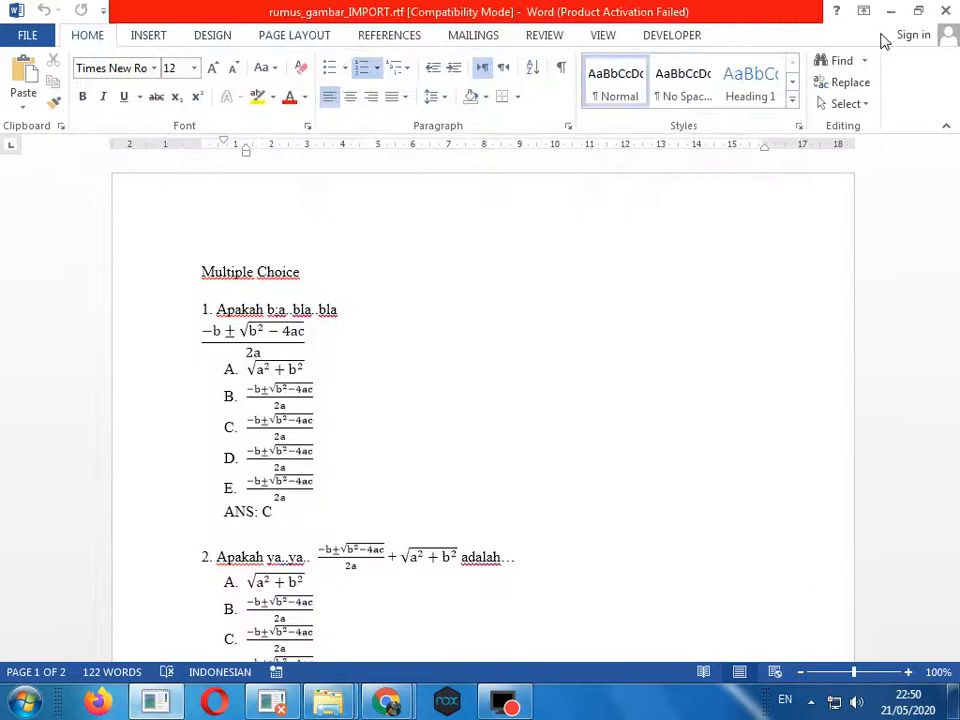
left_click(945, 10)
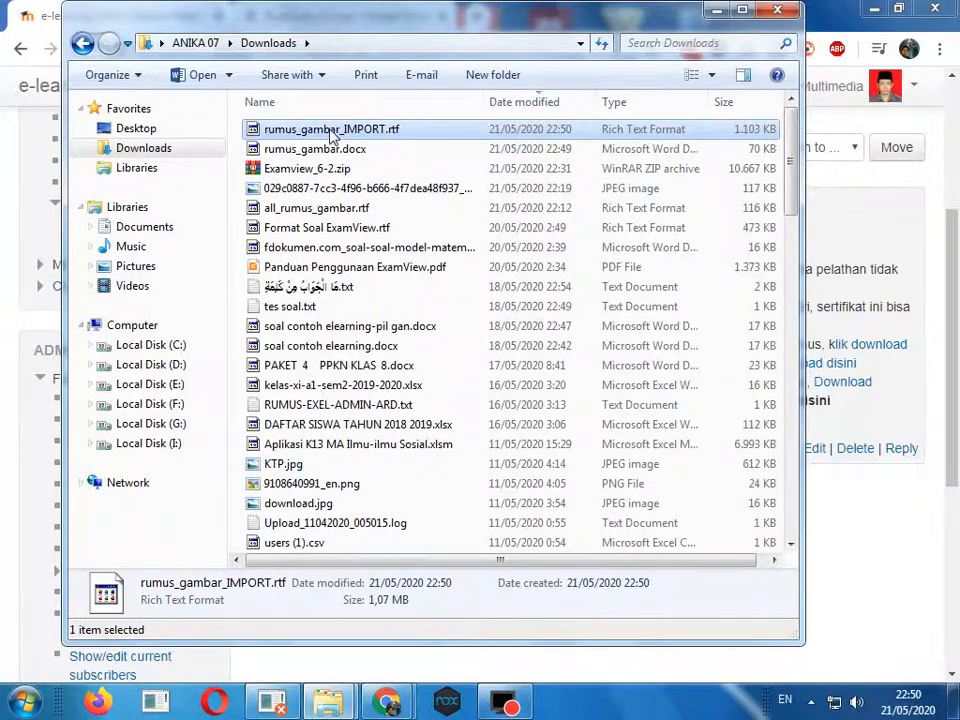
Open rumus_gambar_IMPORT.rtf from the Downloads folder with WordPad.
right_click(331, 129)
mouse_move(375, 314)
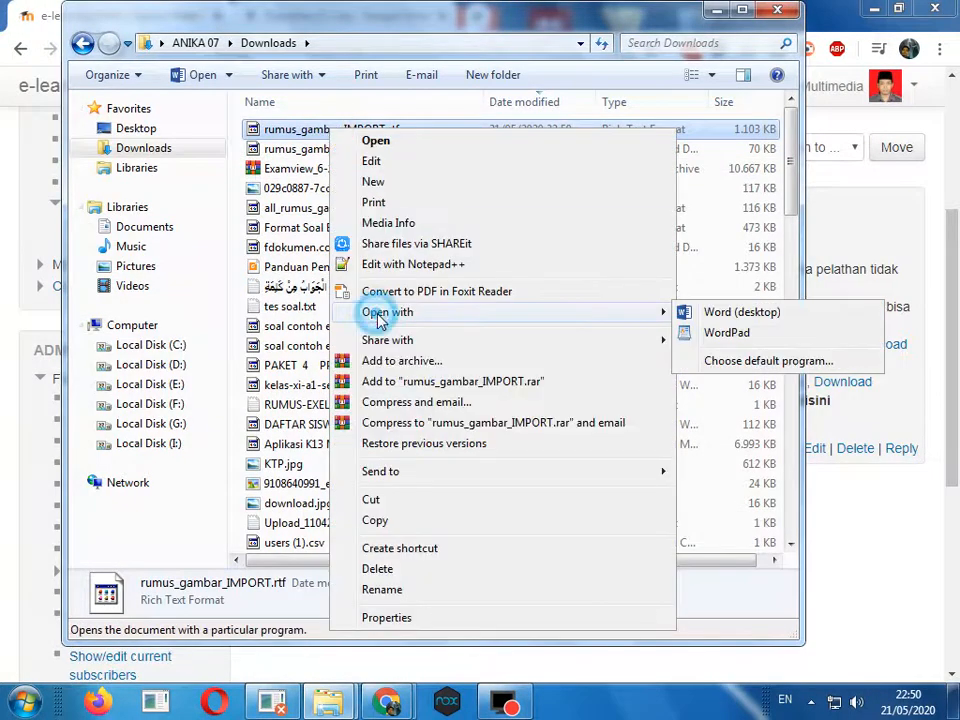
left_click(707, 334)
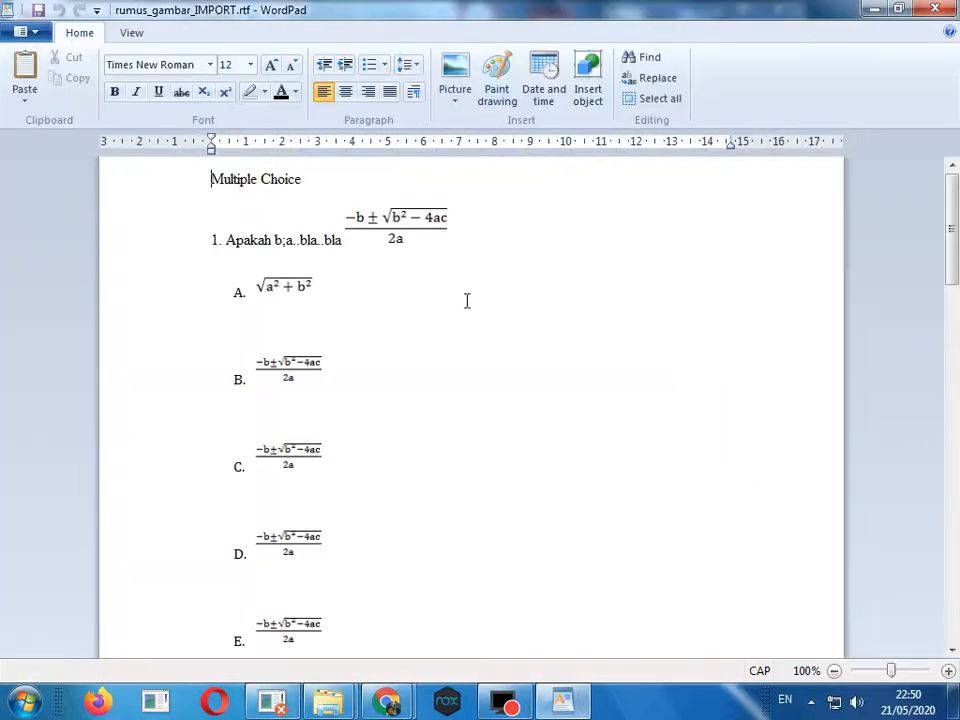
Look through questions 1 to 4 in the RTF file to check how their formulas, pictures and lettered options are laid out.
scroll(469, 316, "down", 1)
left_click(298, 249)
left_click(249, 236)
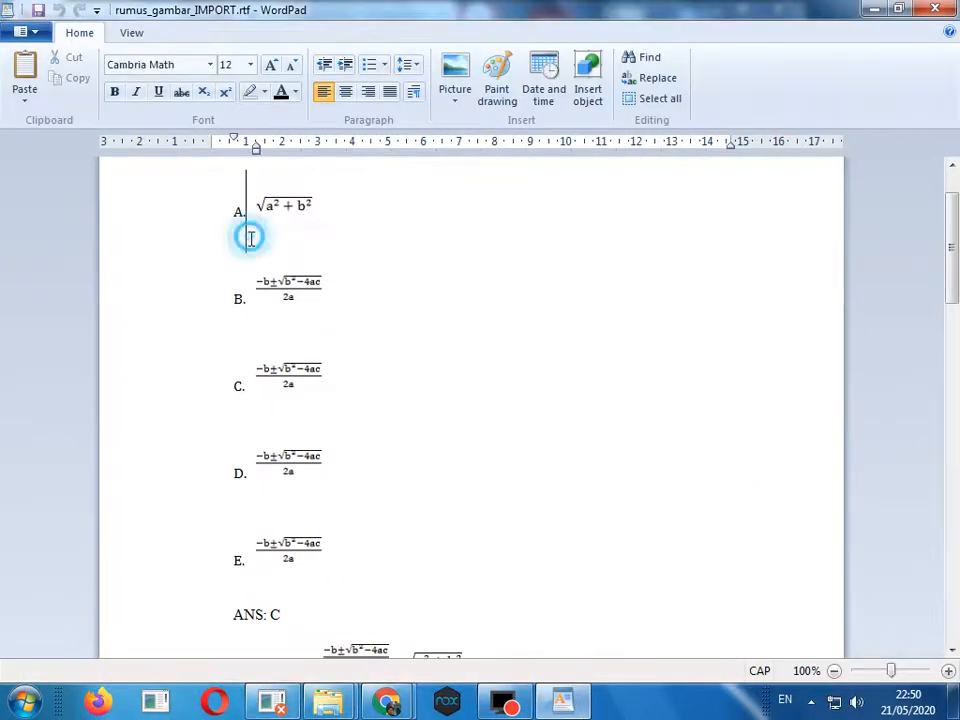
scroll(242, 268, "down", 8)
scroll(242, 270, "up", 4)
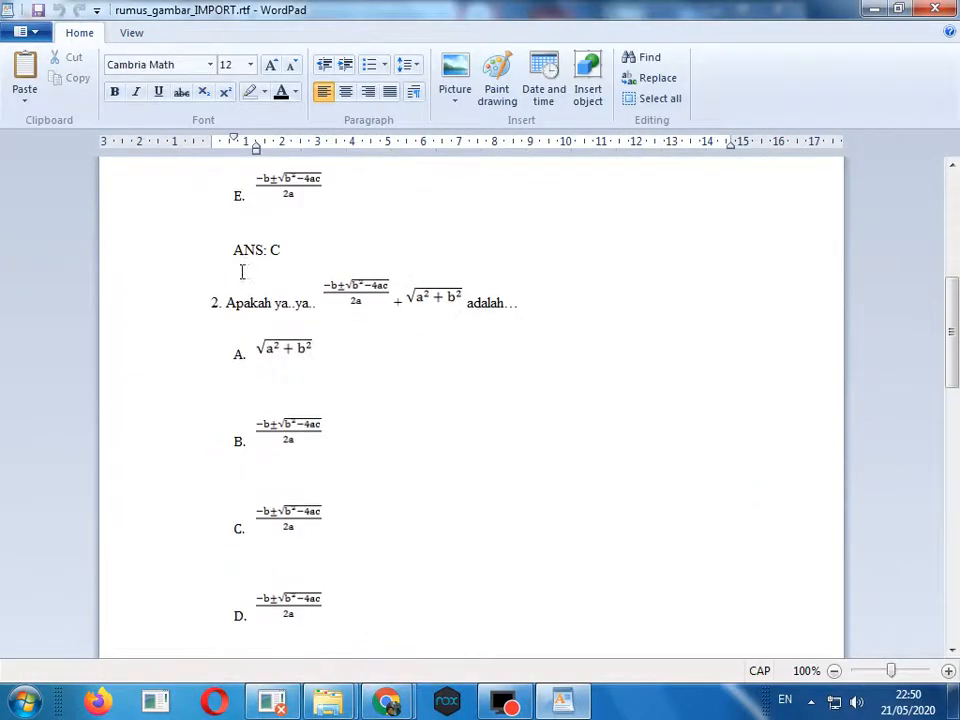
left_click(231, 396)
scroll(245, 479, "down", 11)
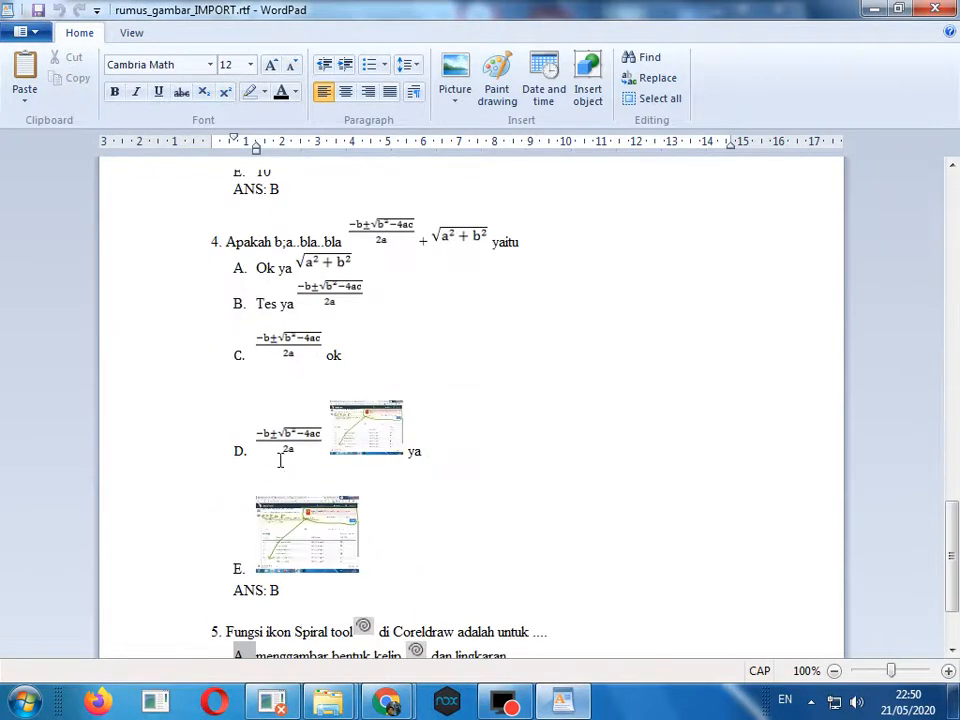
Examine the whole RTF layout at reduced size, especially the spacing around the lettered formula options in questions 1 and 2.
left_click(833, 671)
left_click(833, 671)
left_click(833, 671)
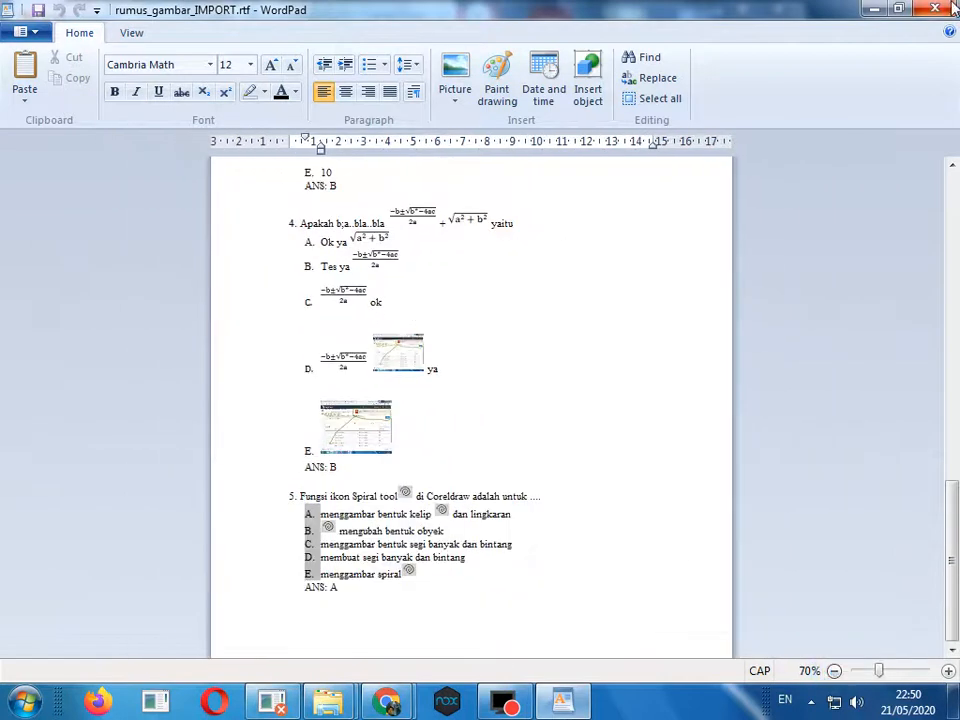
left_click_drag(956, 544, 957, 235)
left_click(338, 360)
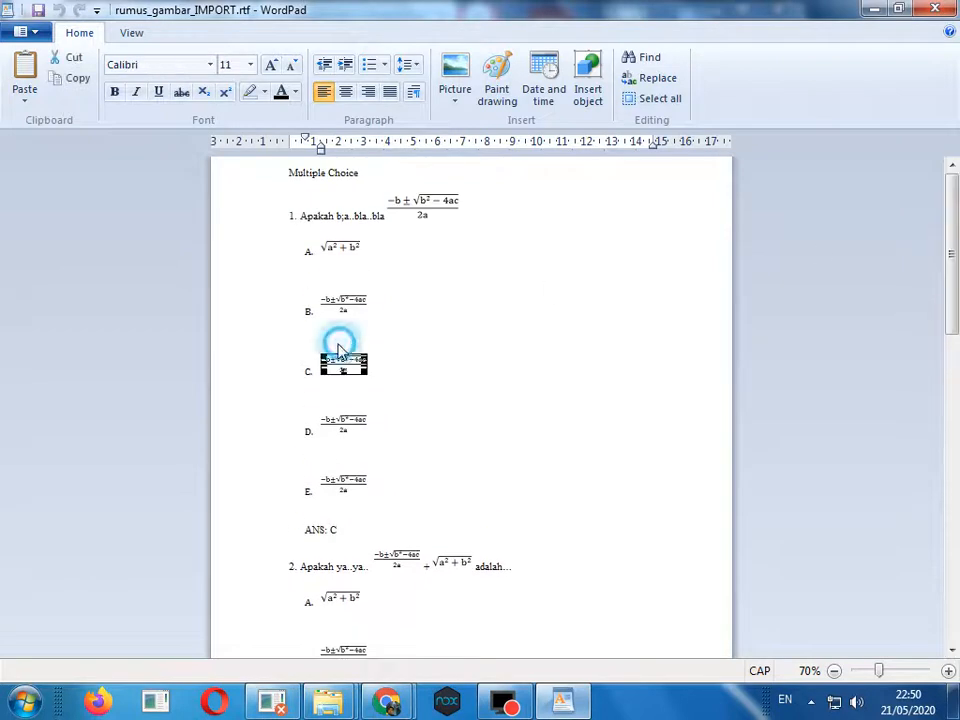
left_click(289, 376)
left_click(306, 332)
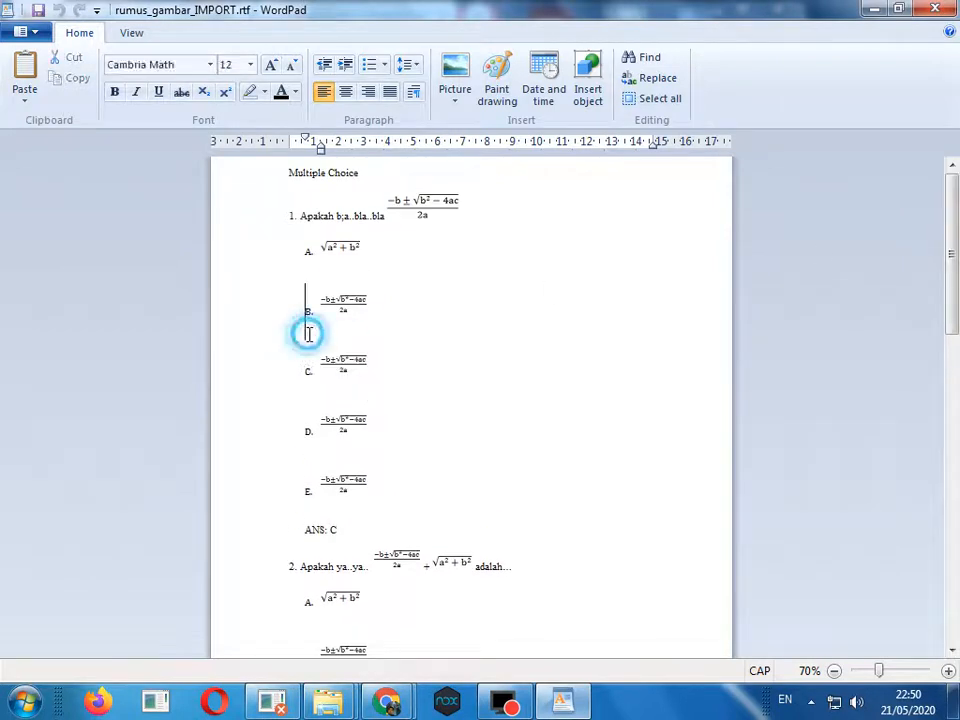
left_click(308, 250)
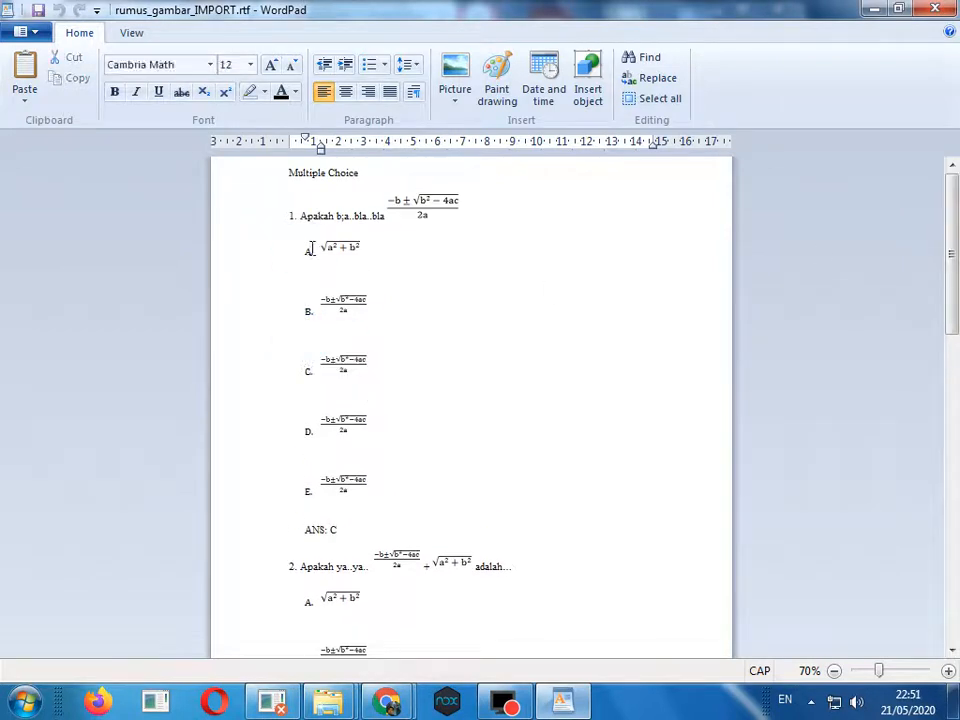
scroll(309, 438, "down", 5)
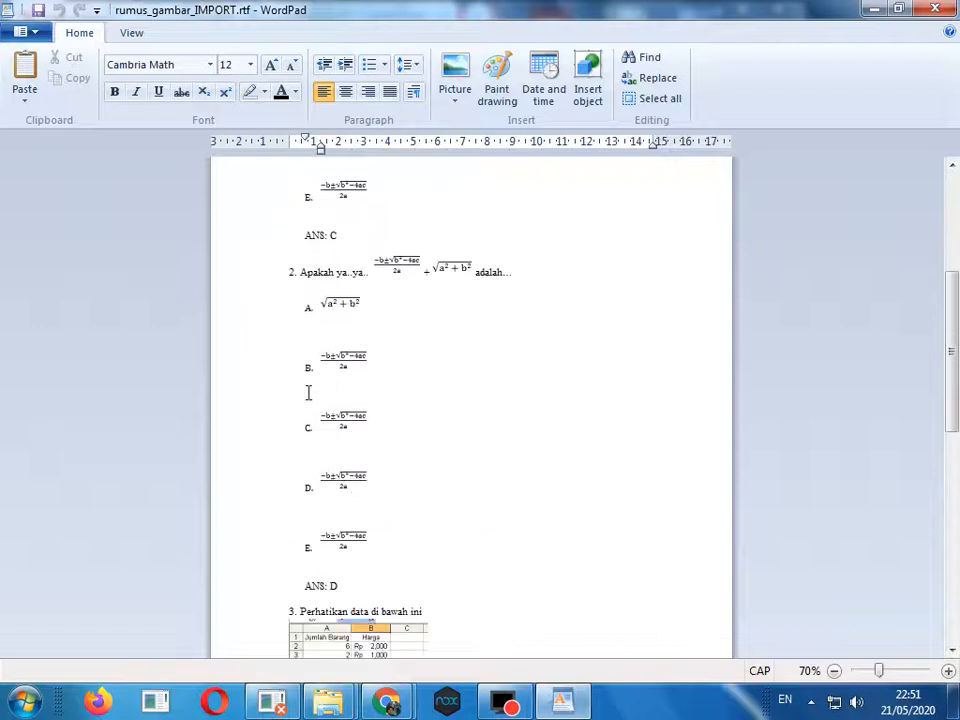
left_click(307, 313)
Close WordPad and select rumus_gambar_IMPORT.rtf in the Downloads folder.
left_click(935, 9)
left_click(331, 133)
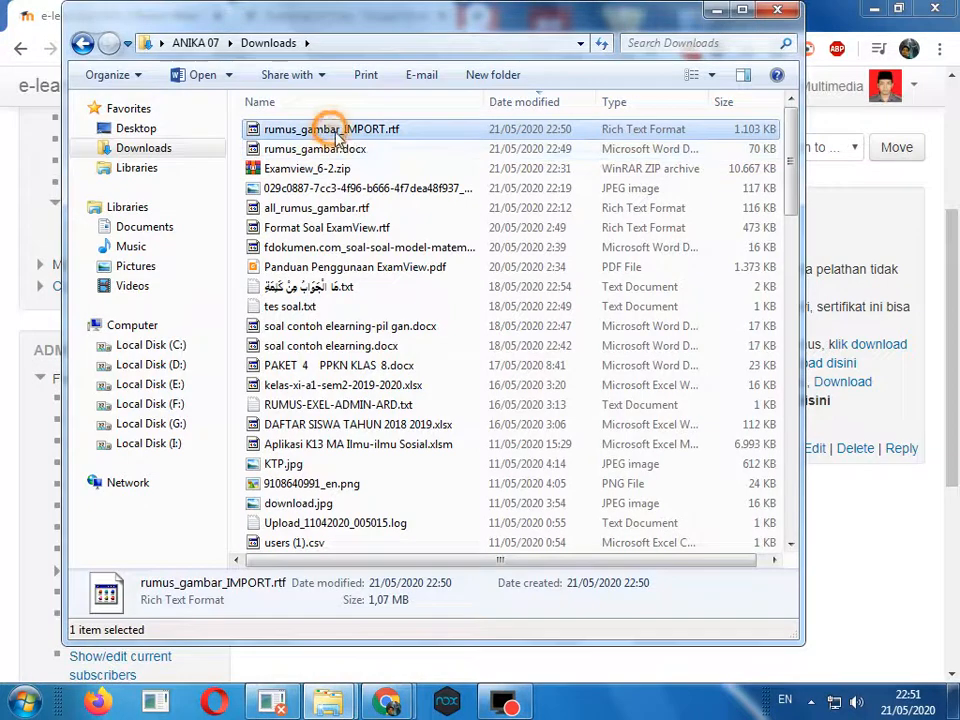
Find WordPad by searching the installed programs for WORD and start it with a blank document.
right_click(331, 133)
mouse_move(418, 315)
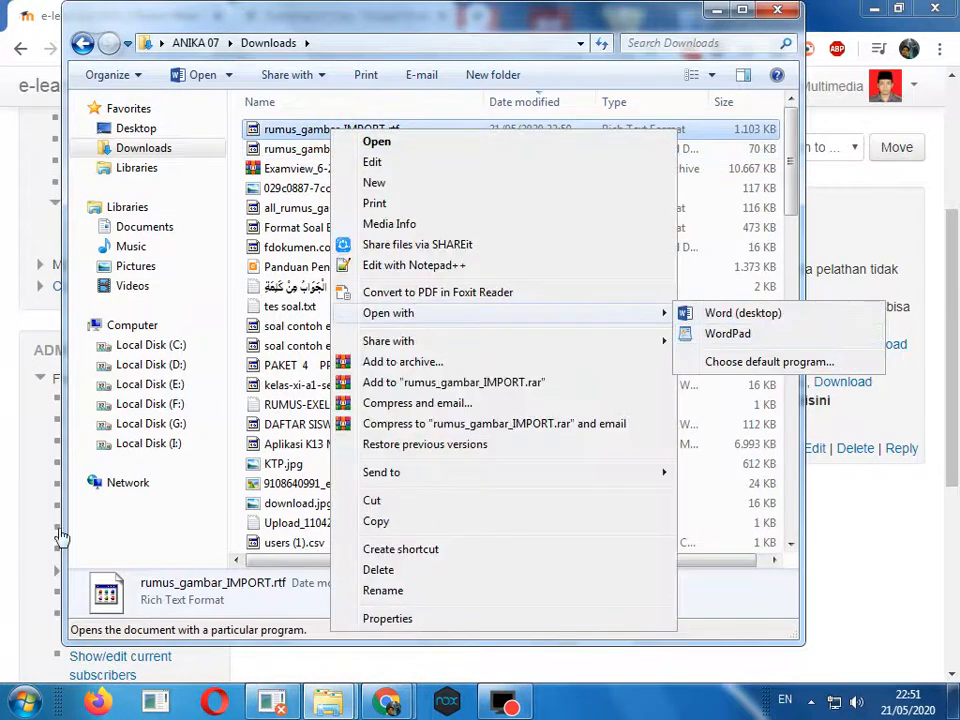
left_click(22, 705)
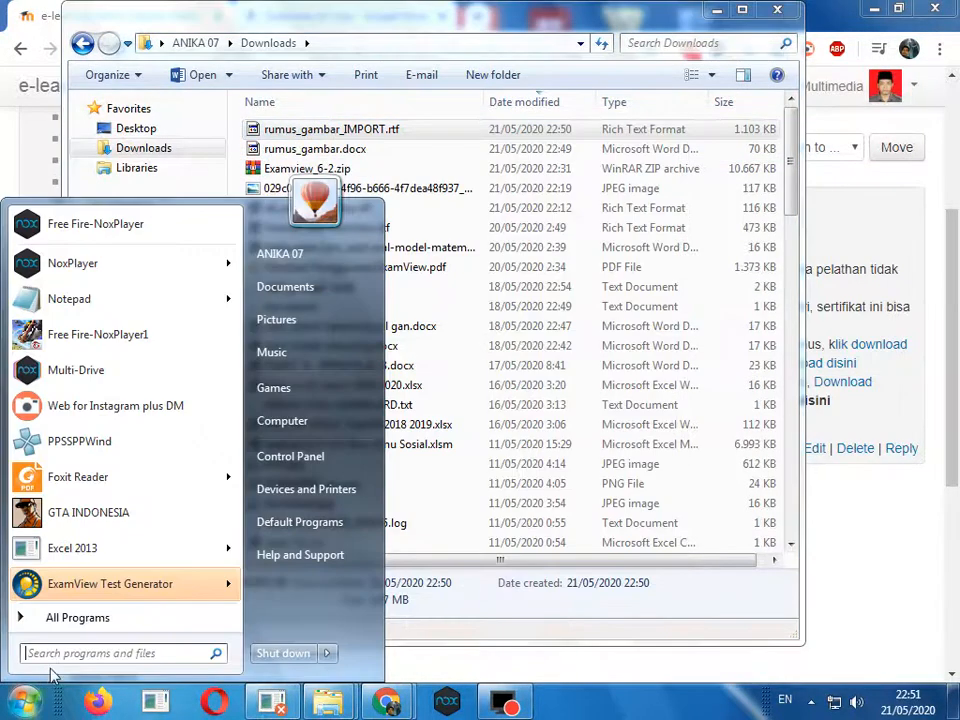
type("W")
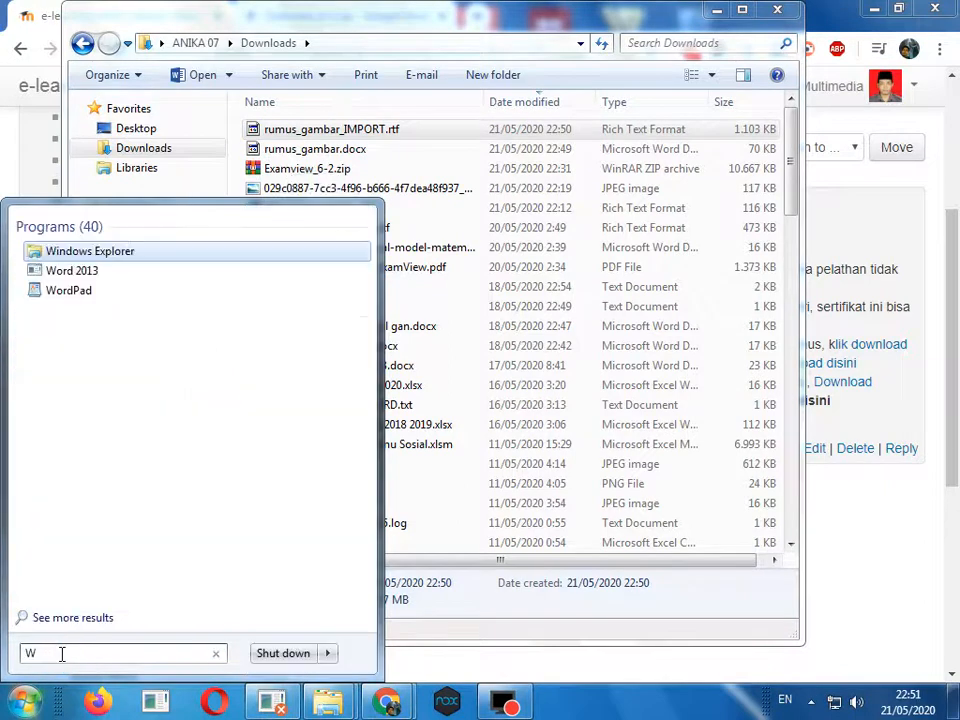
type("ORD")
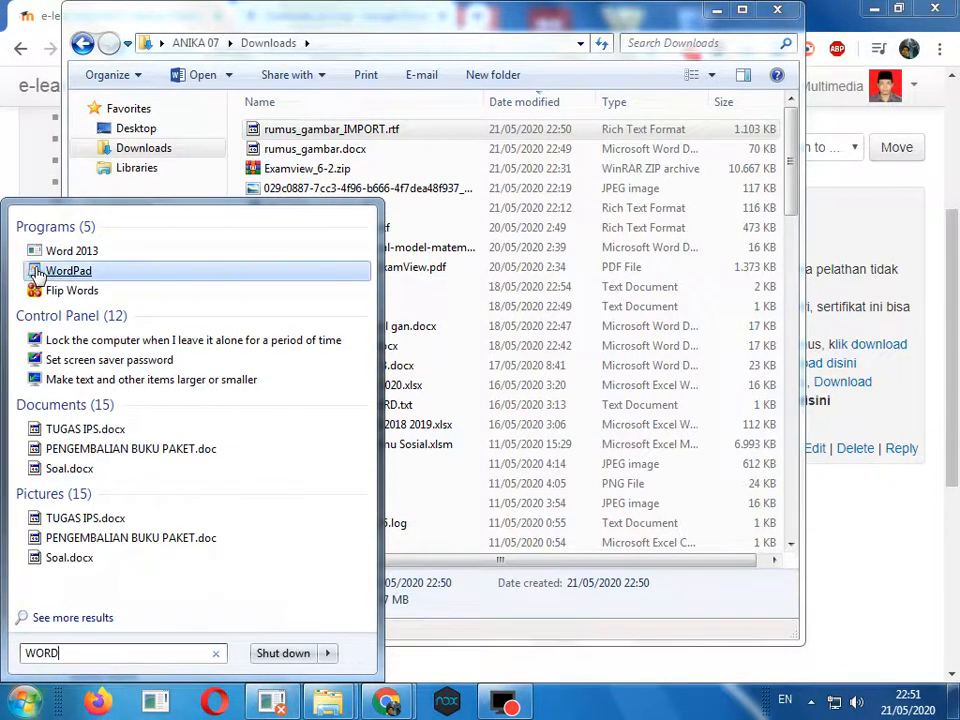
left_click(36, 268)
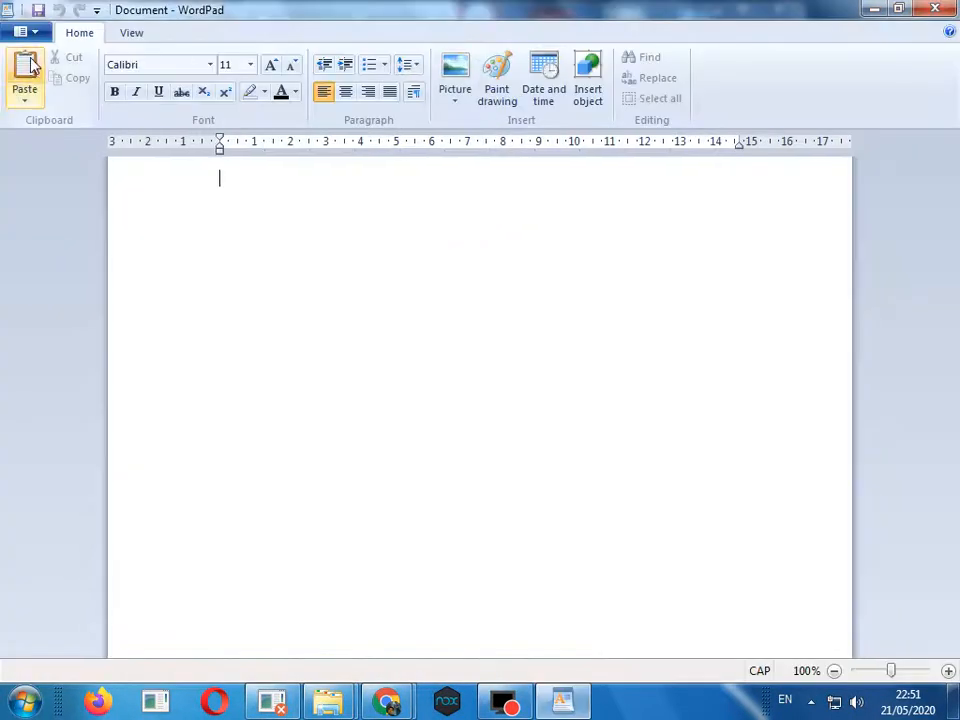
Open rumus_gambar_IMPORT.rtf from the Downloads folder in WordPad, listing the folder's files in Details view to find it.
left_click(33, 34)
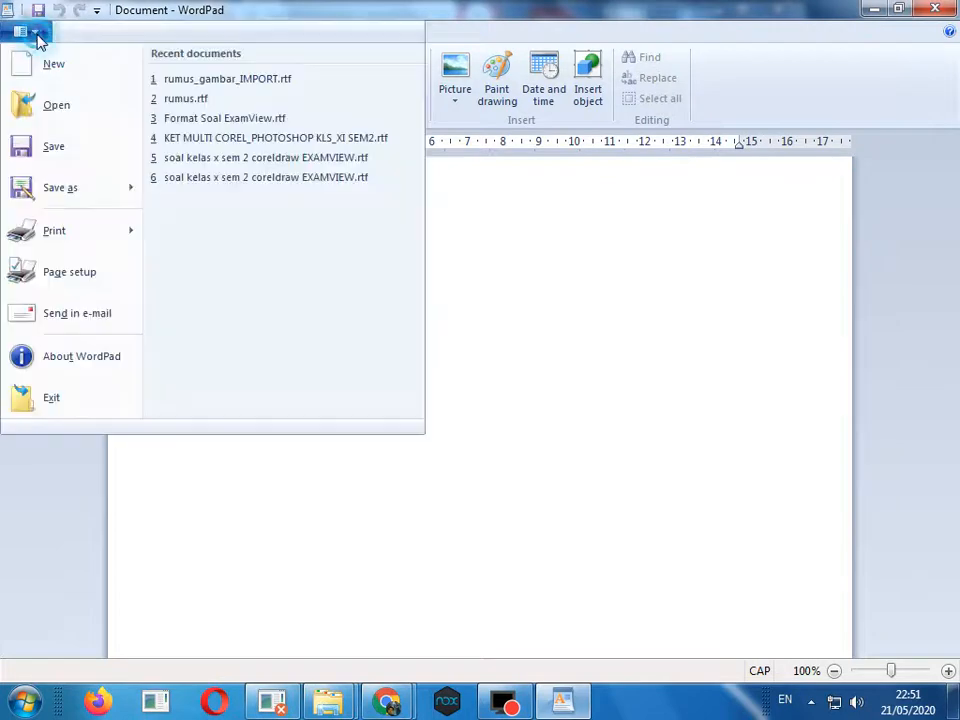
left_click(53, 103)
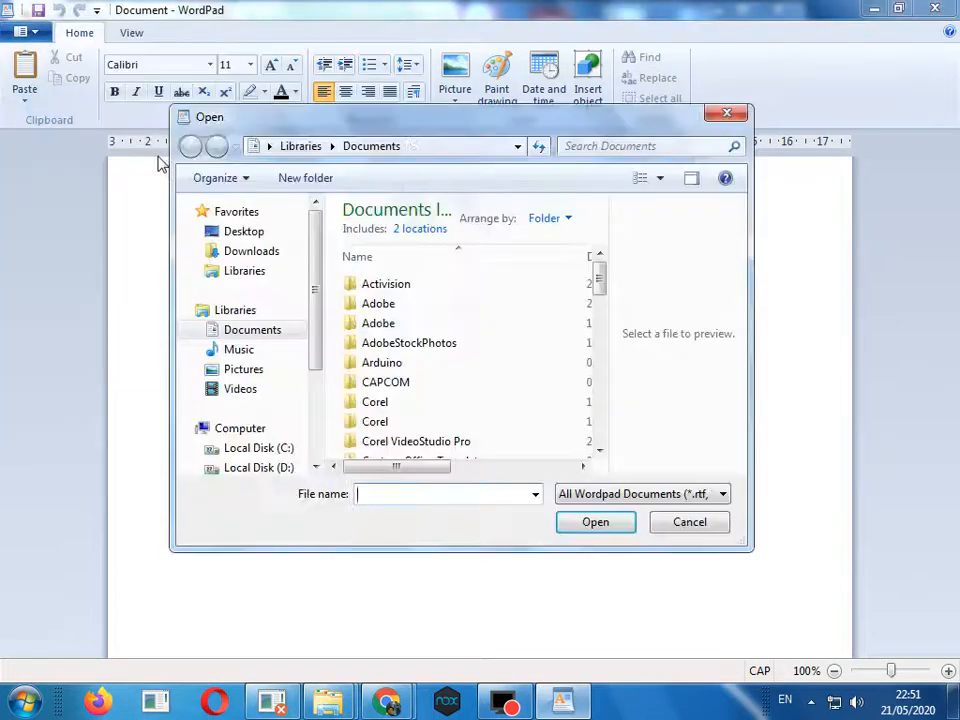
left_click(276, 251)
double_click(505, 119)
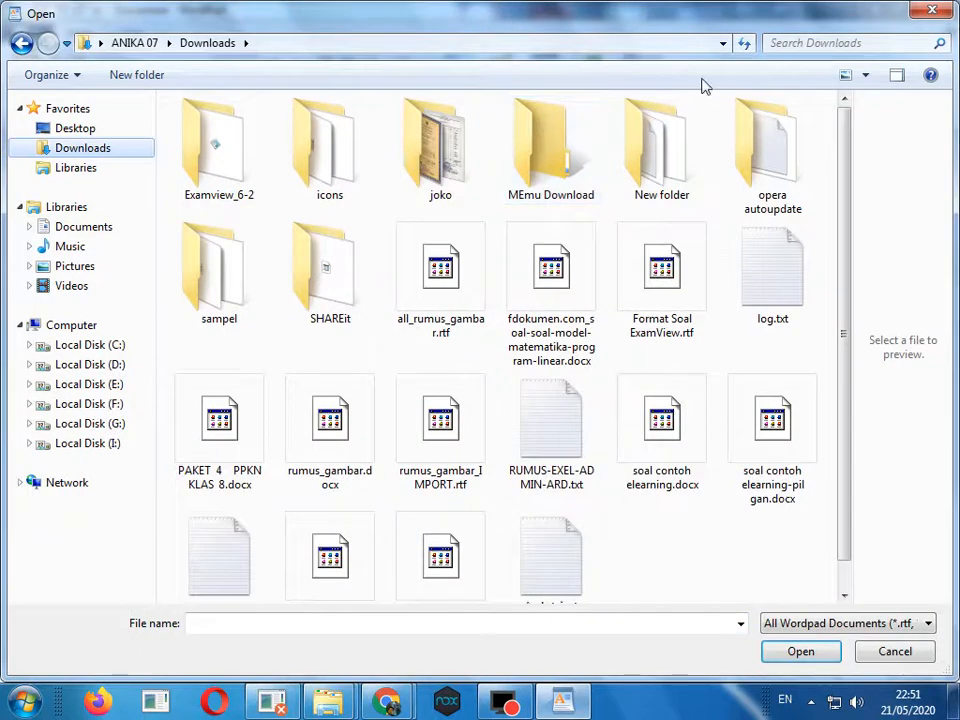
left_click(866, 76)
left_click(868, 199)
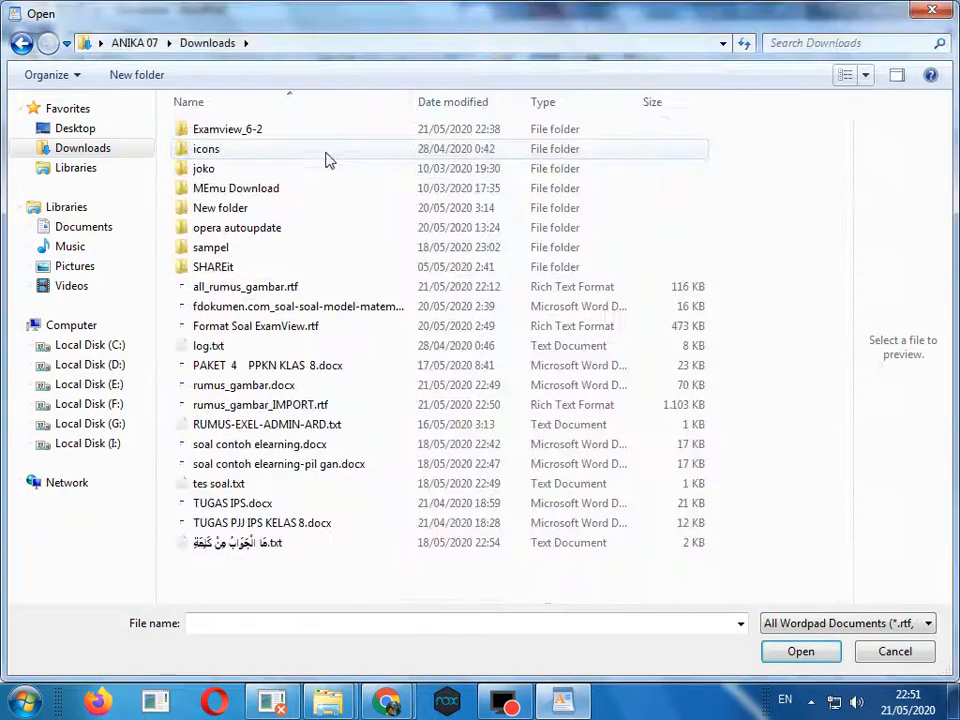
left_click(250, 287)
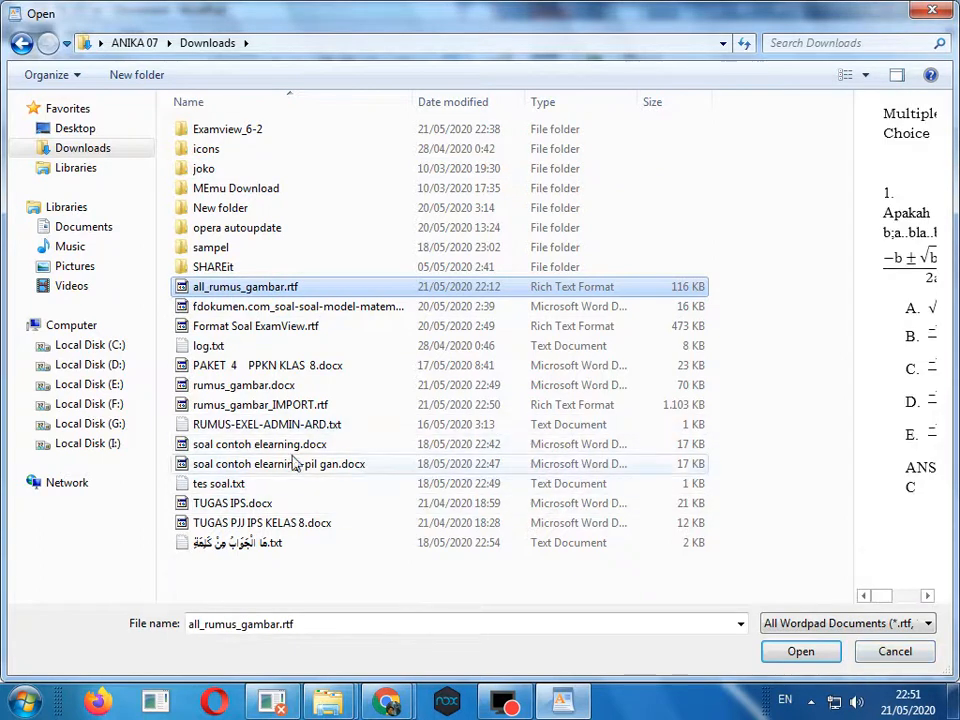
left_click(300, 405)
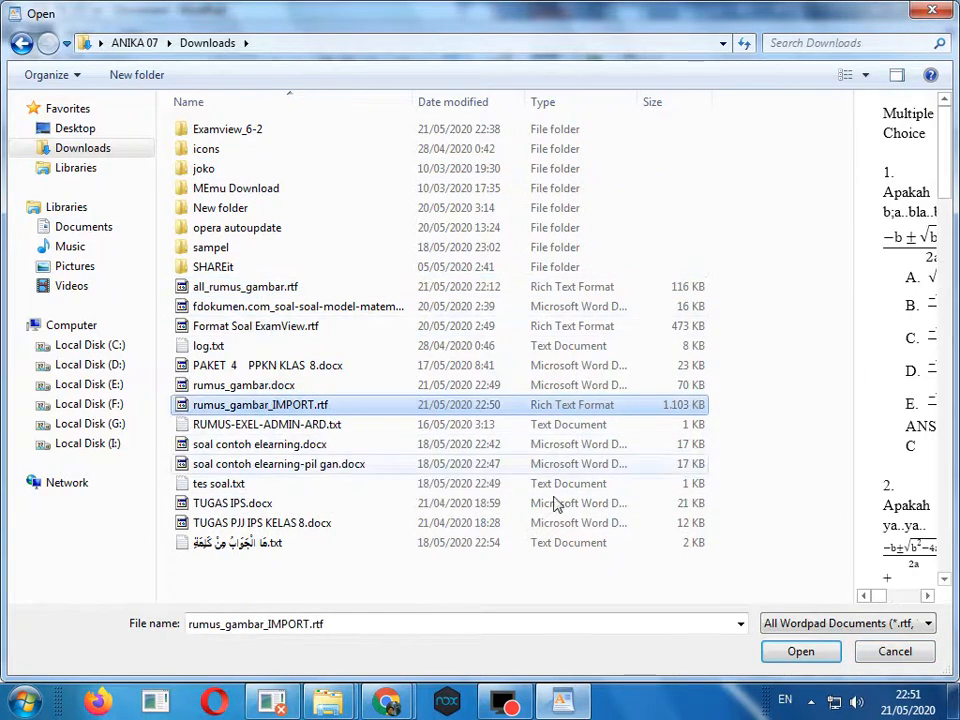
left_click(800, 651)
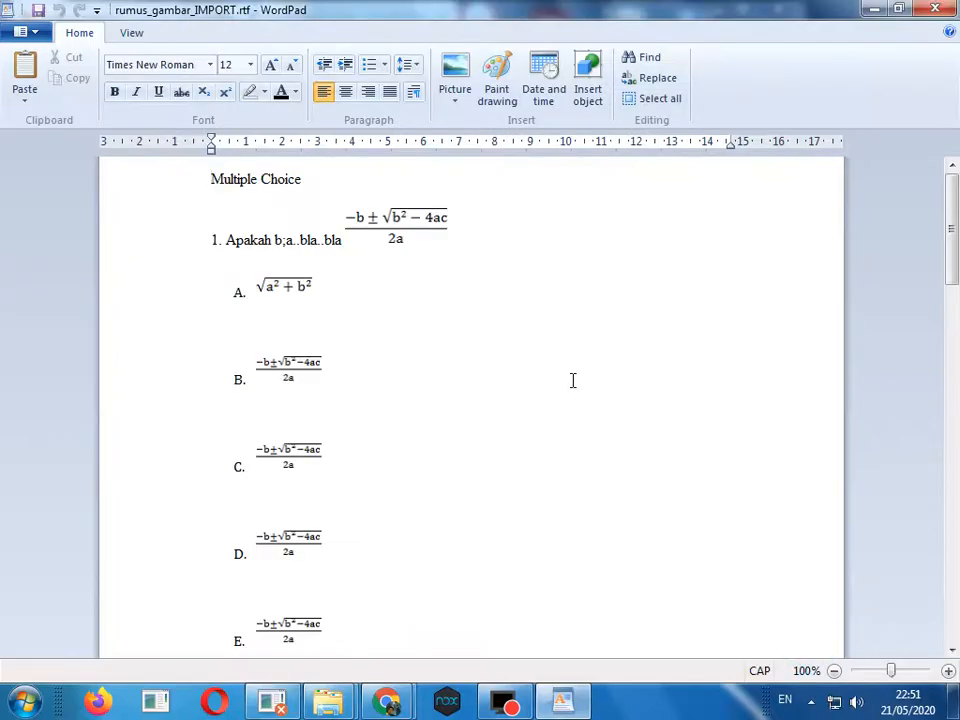
Review questions 1 to 4 at 60% zoom, checking the gaps below the formula options and the table picture.
scroll(573, 380, "down", 20)
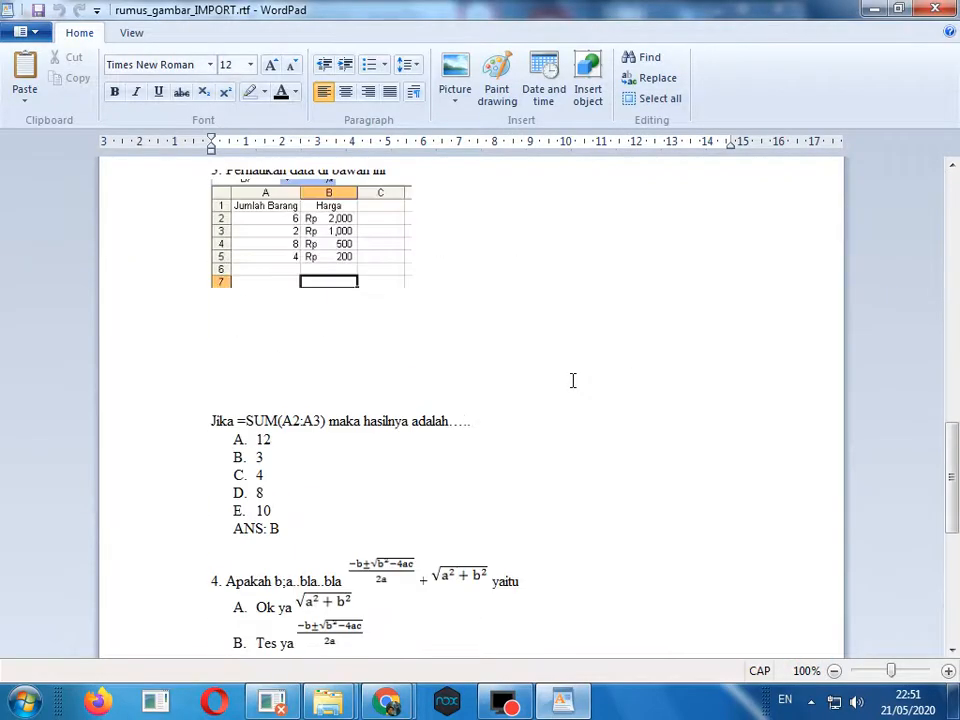
left_click(491, 319)
left_click(835, 671)
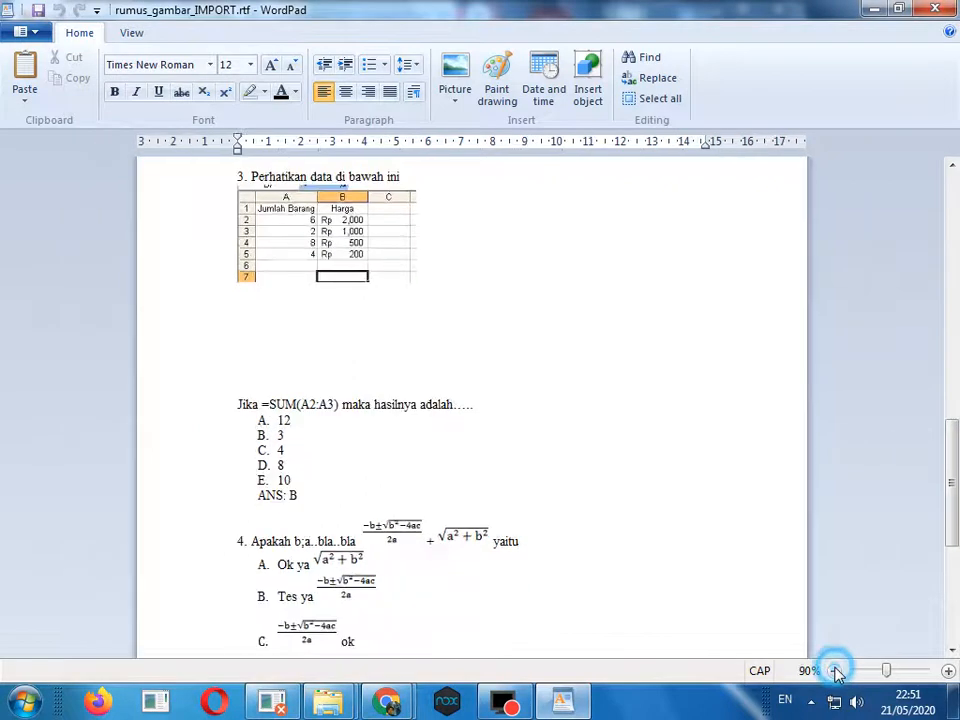
left_click(835, 671)
left_click(835, 671)
left_click(835, 671)
left_click_drag(954, 448, 958, 180)
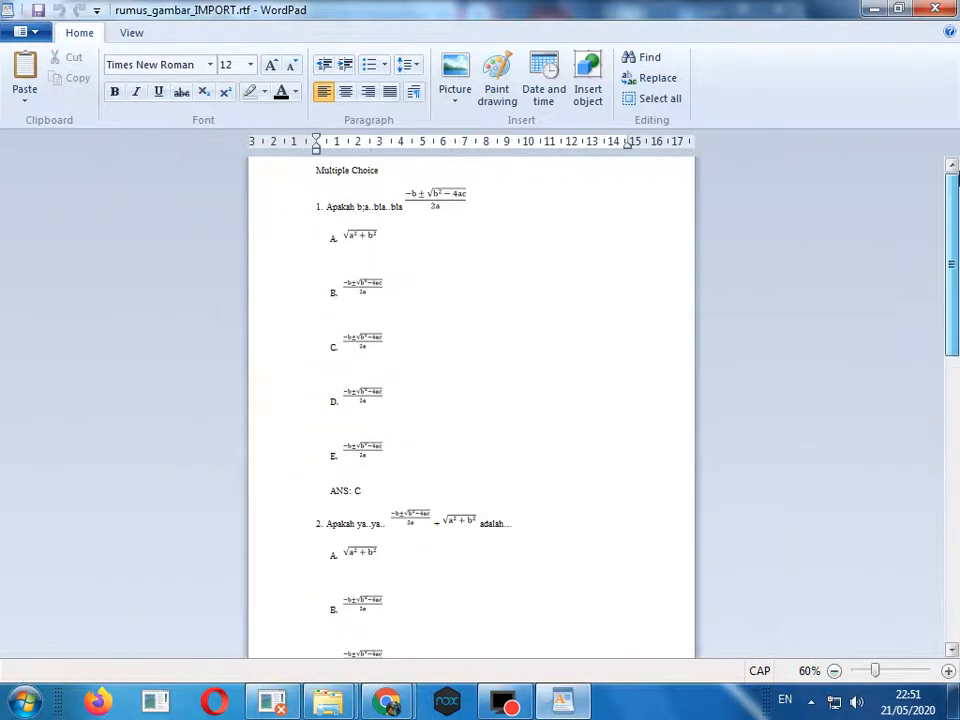
scroll(259, 250, "down", 10)
scroll(259, 263, "up", 4)
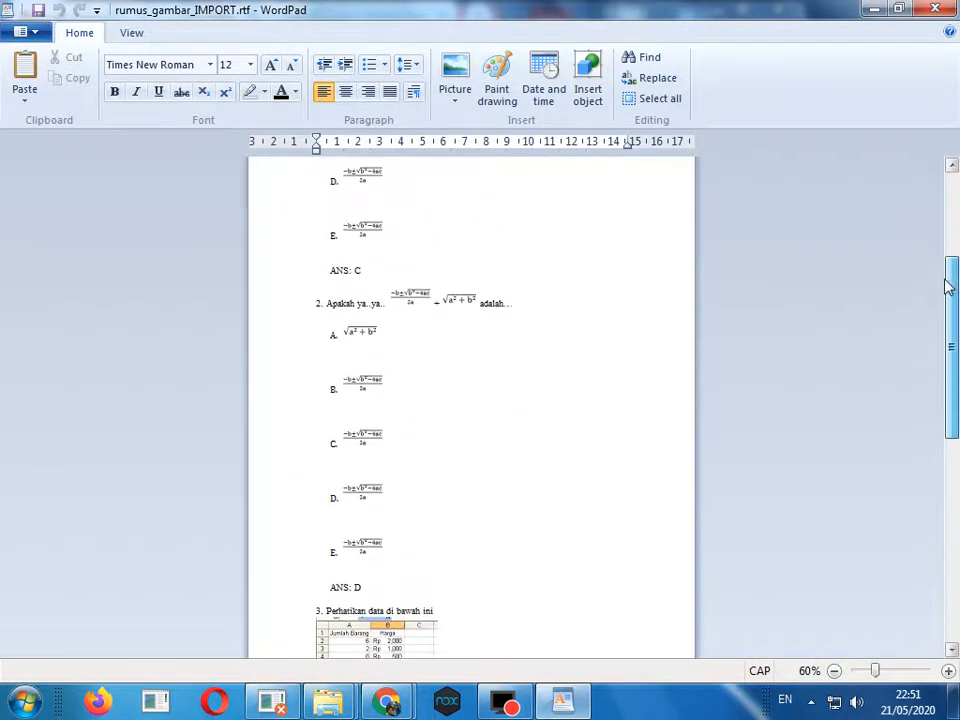
left_click(355, 287)
scroll(403, 349, "down", 4)
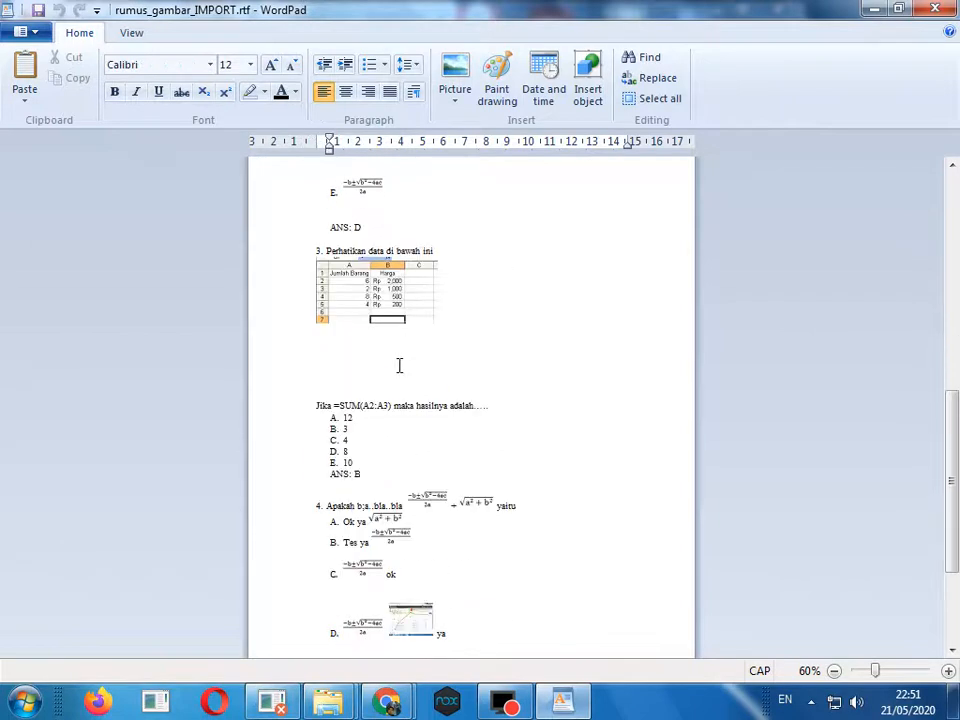
left_click(347, 203)
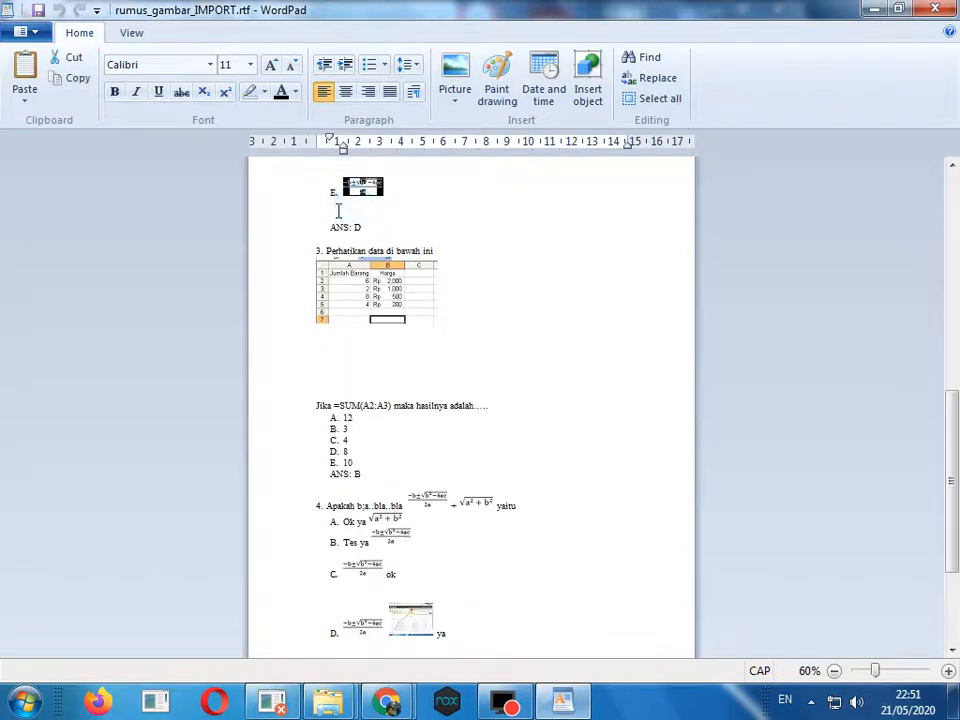
Remove the blank lines between the table picture and the "Jika =SUM(A2:A3)" text in question 3.
left_click(338, 211)
left_click(349, 240)
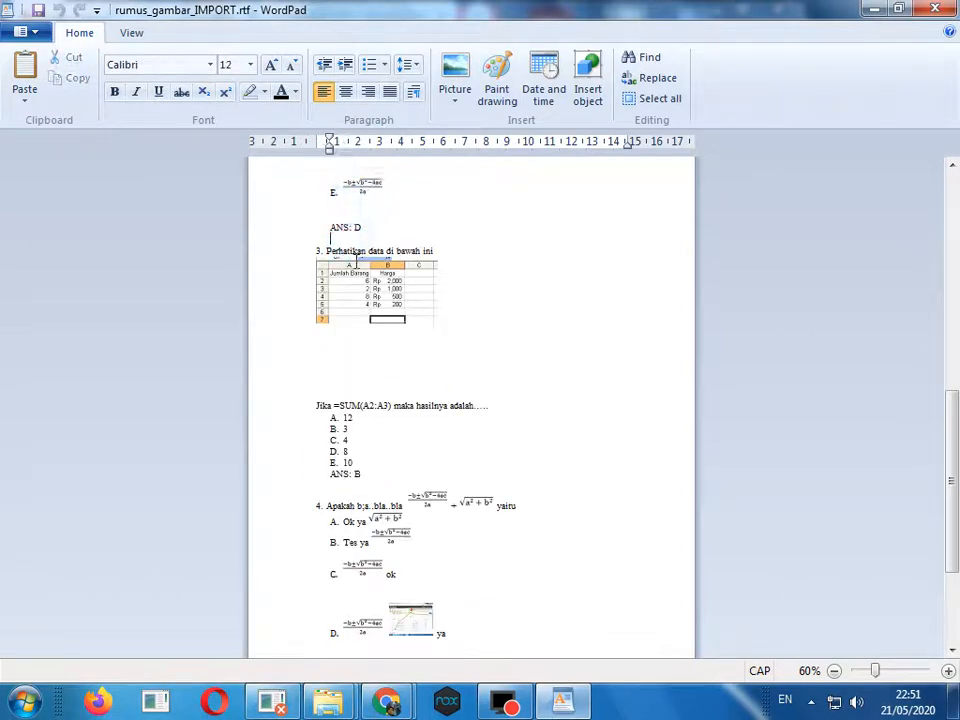
scroll(339, 272, "down", 3)
left_click(343, 221)
scroll(703, 311, "up", 1)
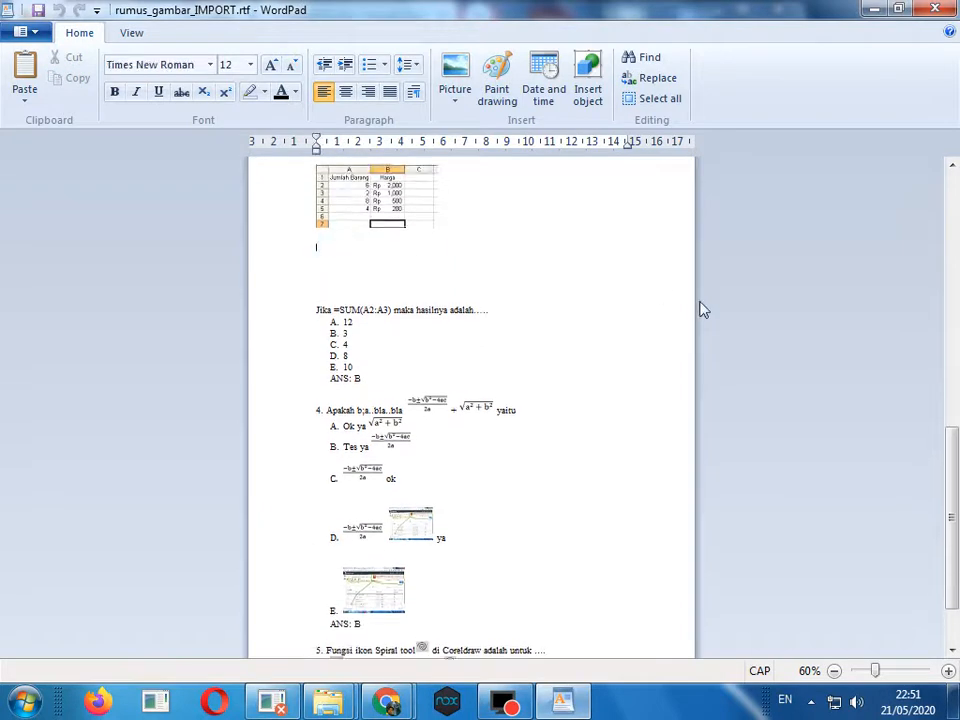
key("Delete")
key("Delete")
key("Delete")
key("Delete")
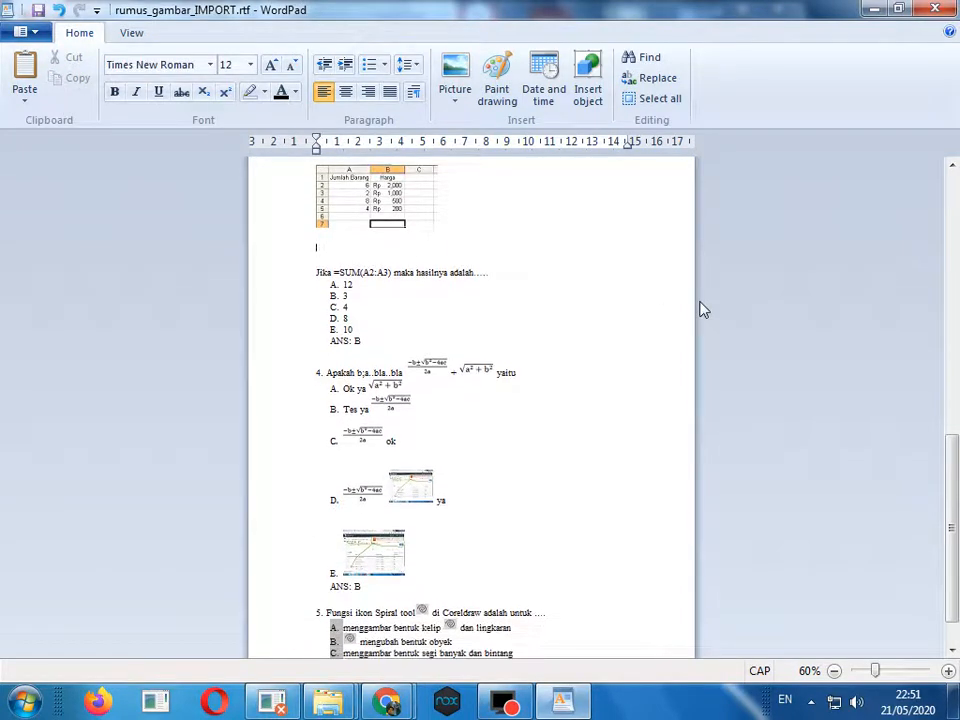
key("Delete")
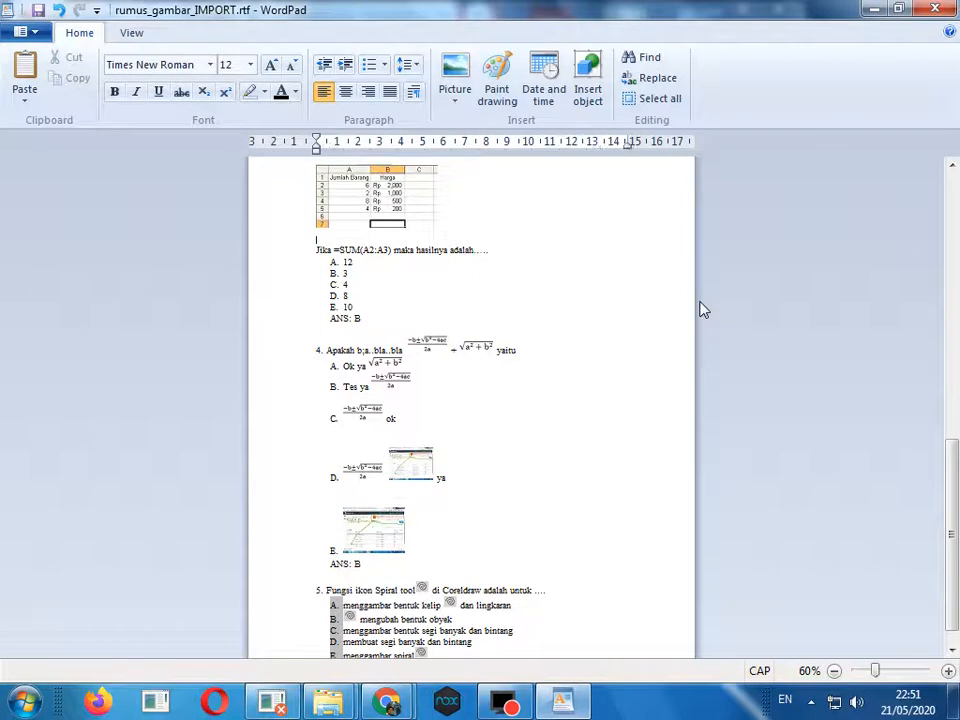
key("Delete")
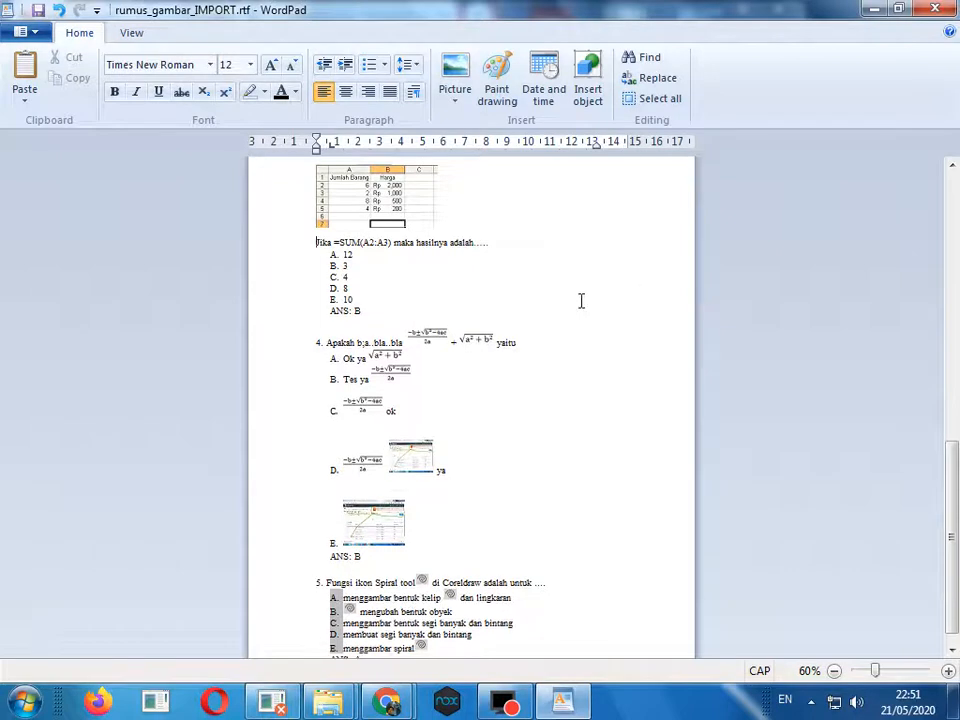
Check the spacing around questions 4 and 5, then save rumus_gambar_IMPORT.rtf and close the document.
left_click(353, 318)
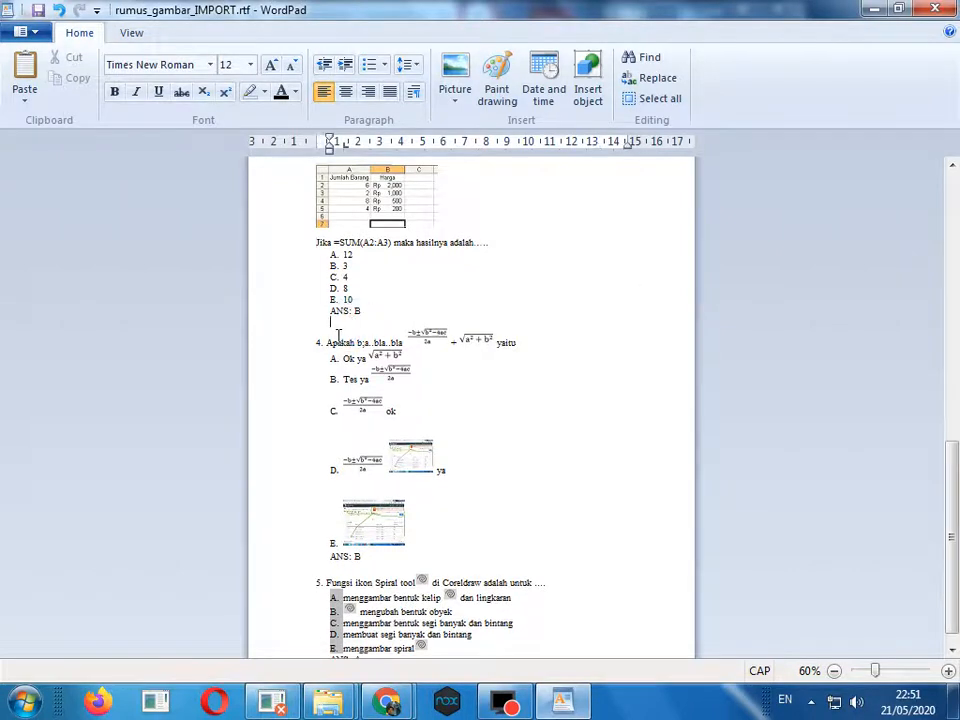
scroll(337, 333, "down", 1)
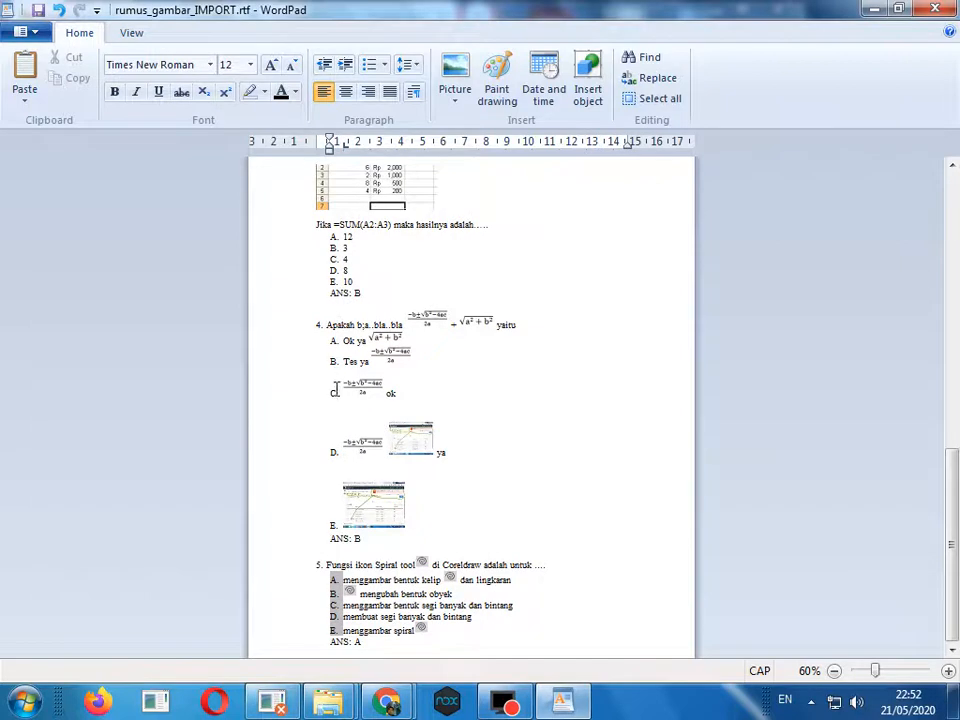
left_click(343, 552)
left_click(608, 606)
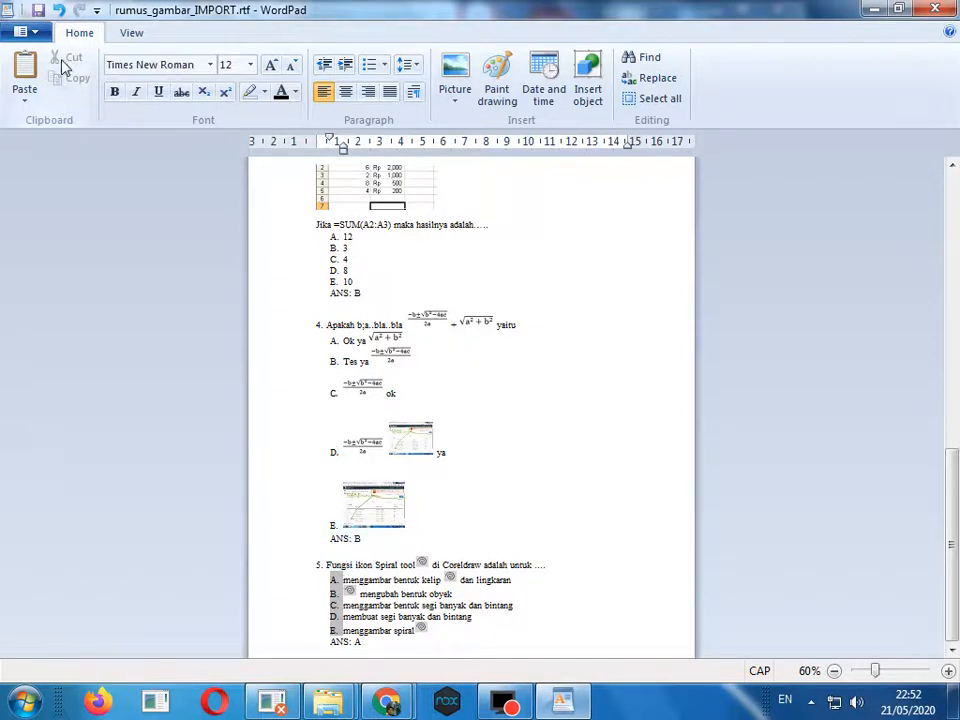
left_click(38, 12)
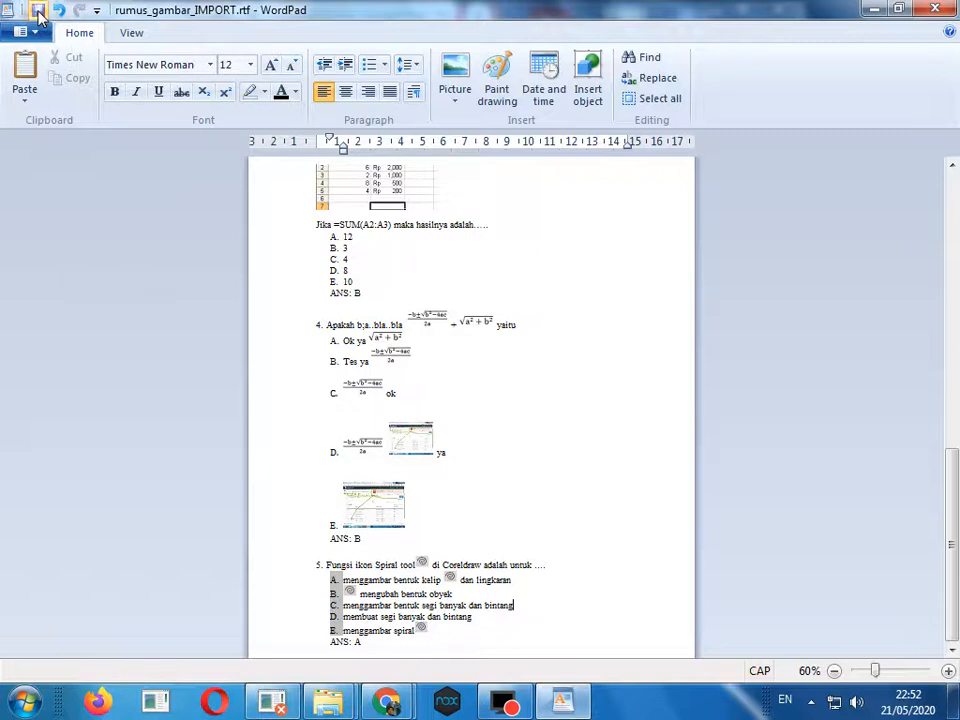
left_click(951, 8)
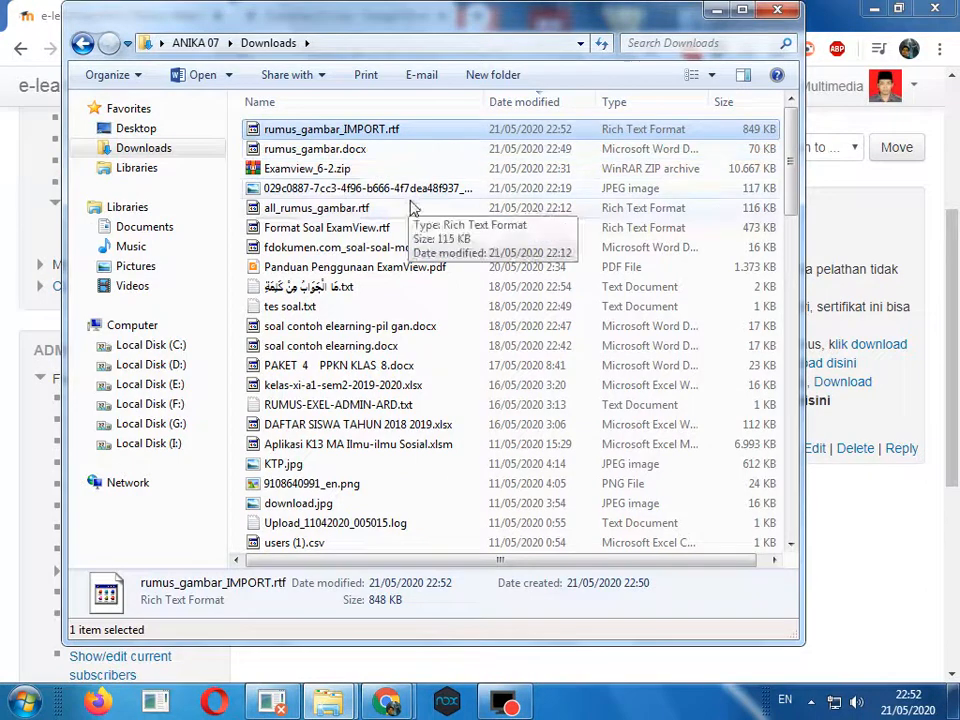
Delete the file all_rumus_gambar.rtf from the Downloads folder.
left_click(333, 210)
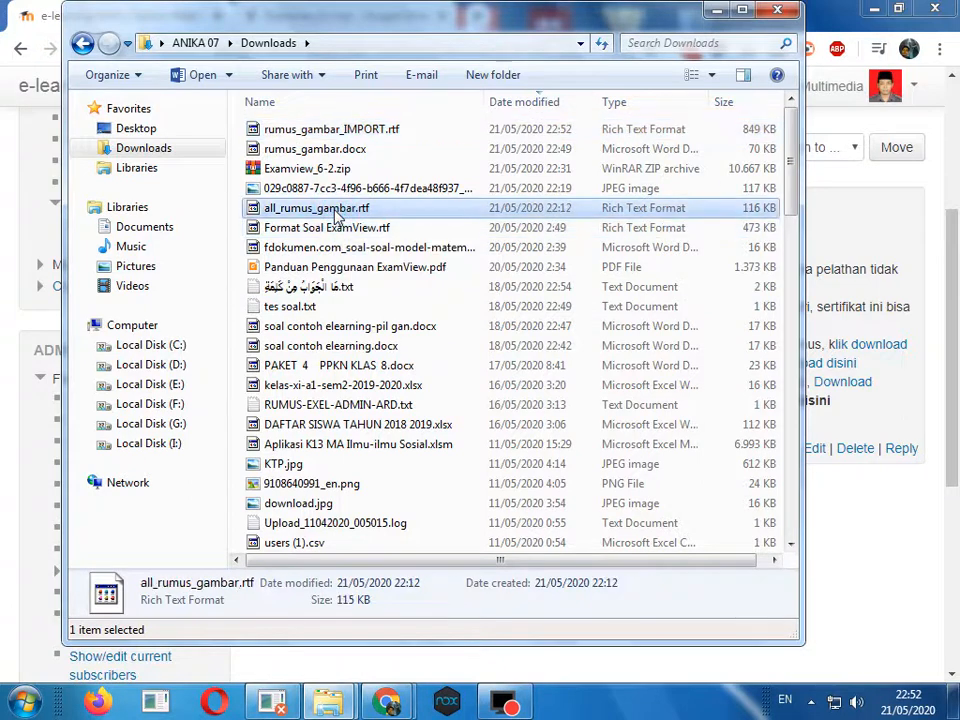
key("Delete")
left_click(578, 426)
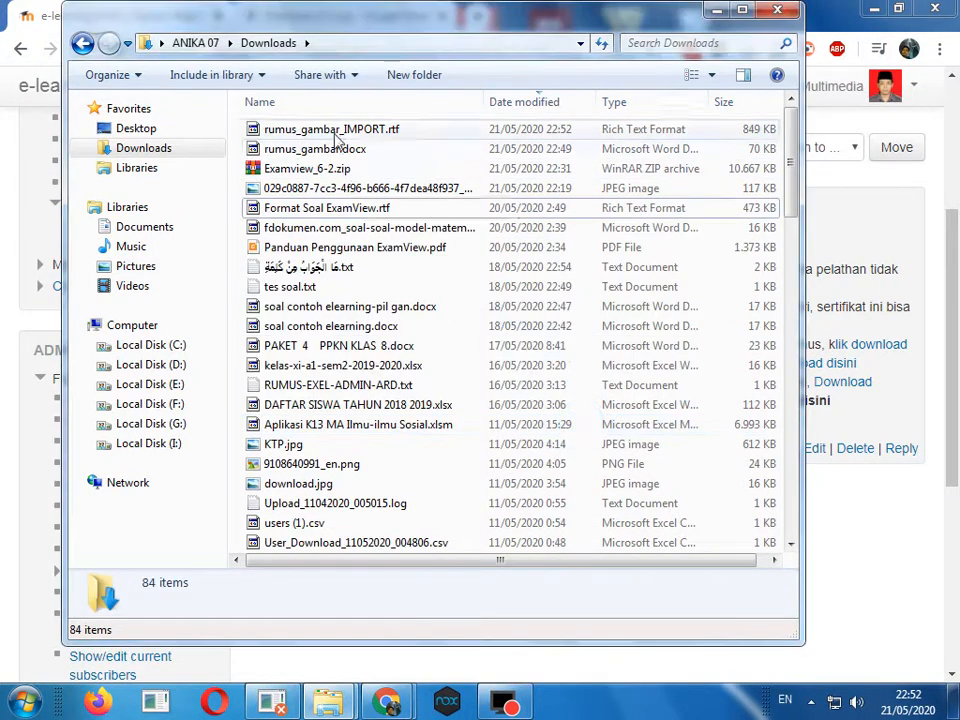
left_click(345, 130)
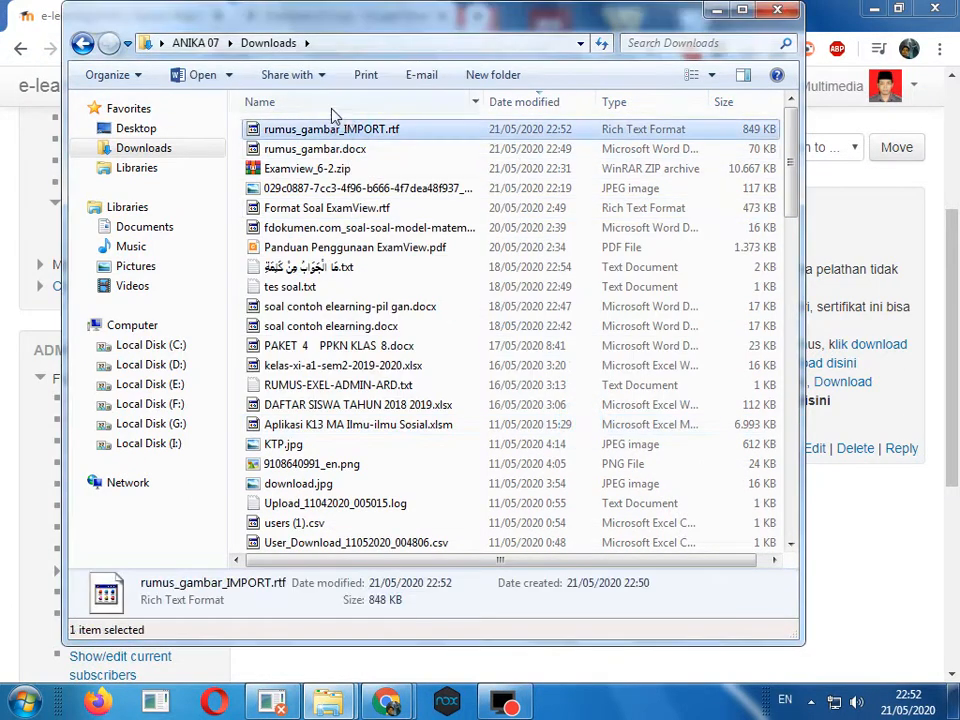
left_click(714, 12)
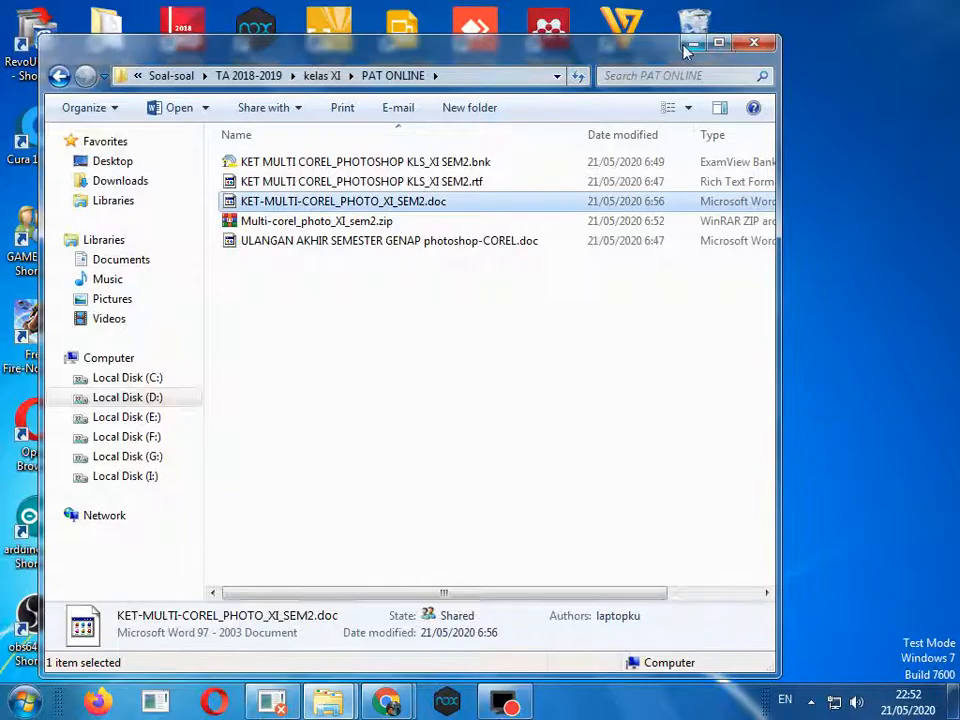
left_click(694, 43)
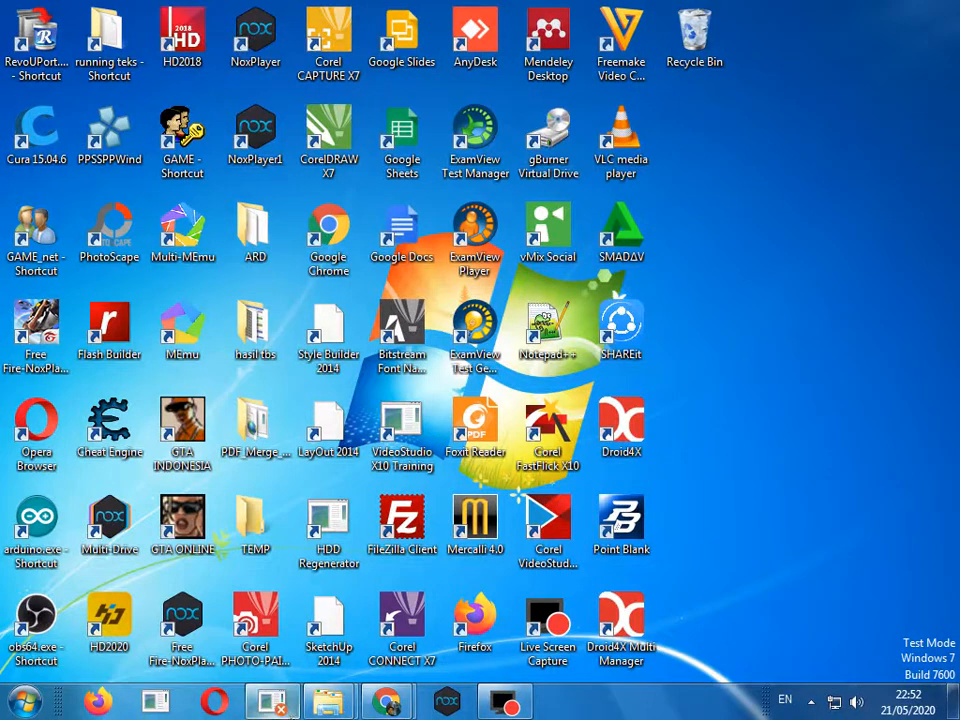
mouse_move(328, 700)
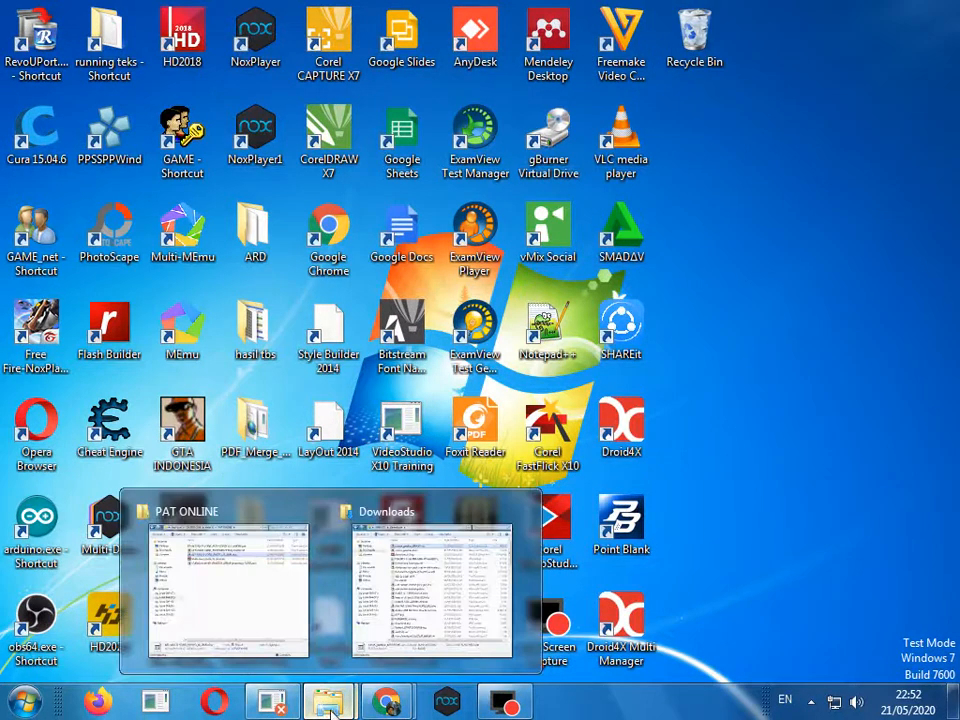
left_click(276, 587)
left_click(370, 241)
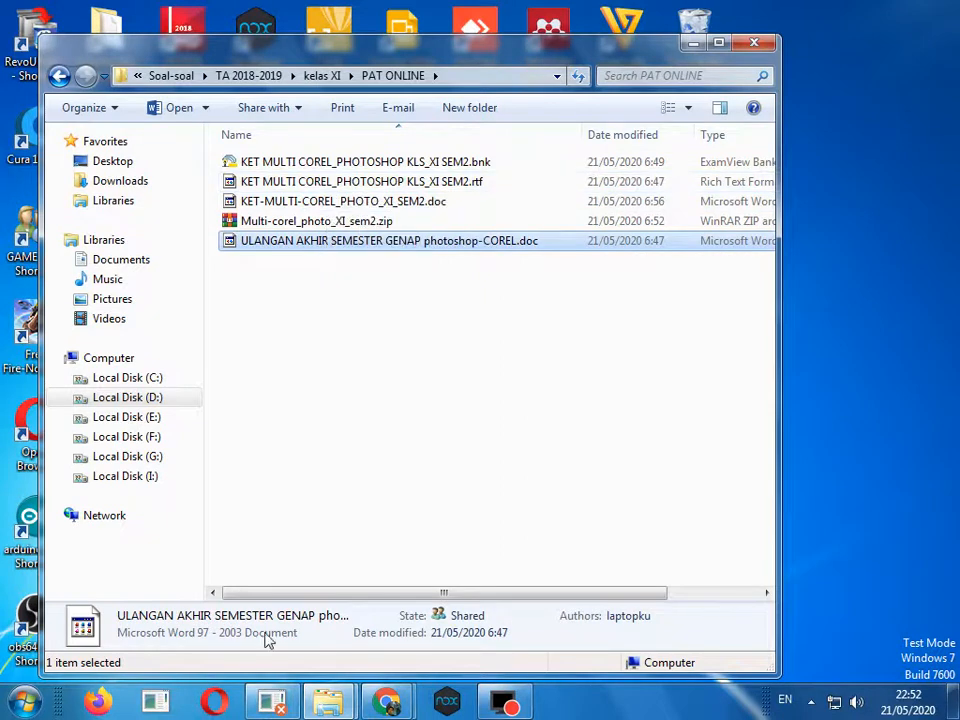
Delete the question bank rumus.bnk from the tes folder on Local Disk (C:).
mouse_move(328, 700)
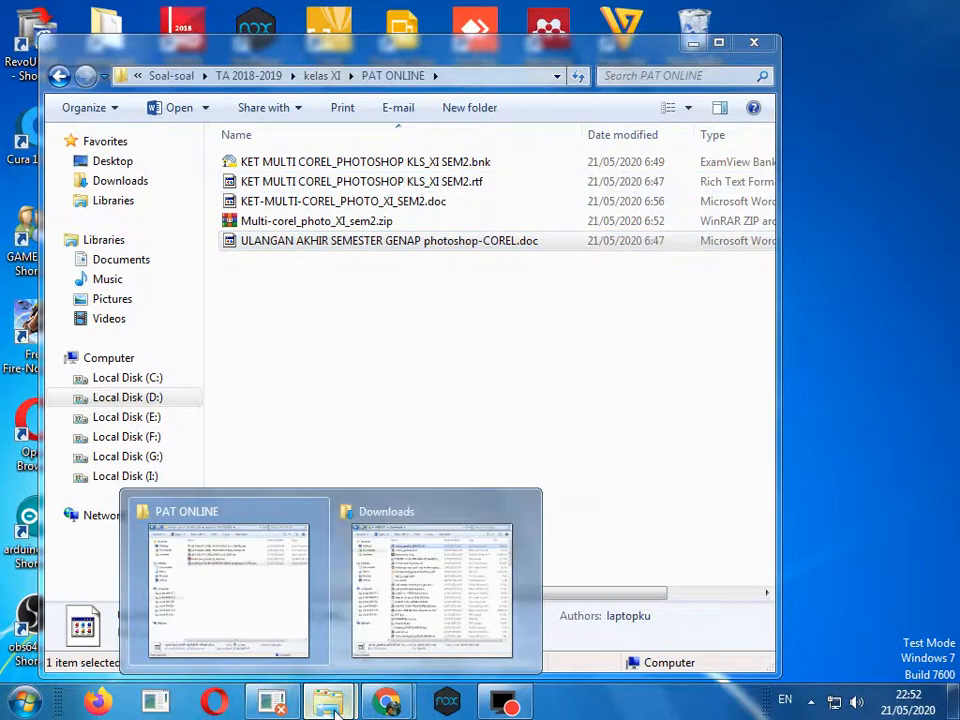
left_click(388, 565)
left_click(132, 325)
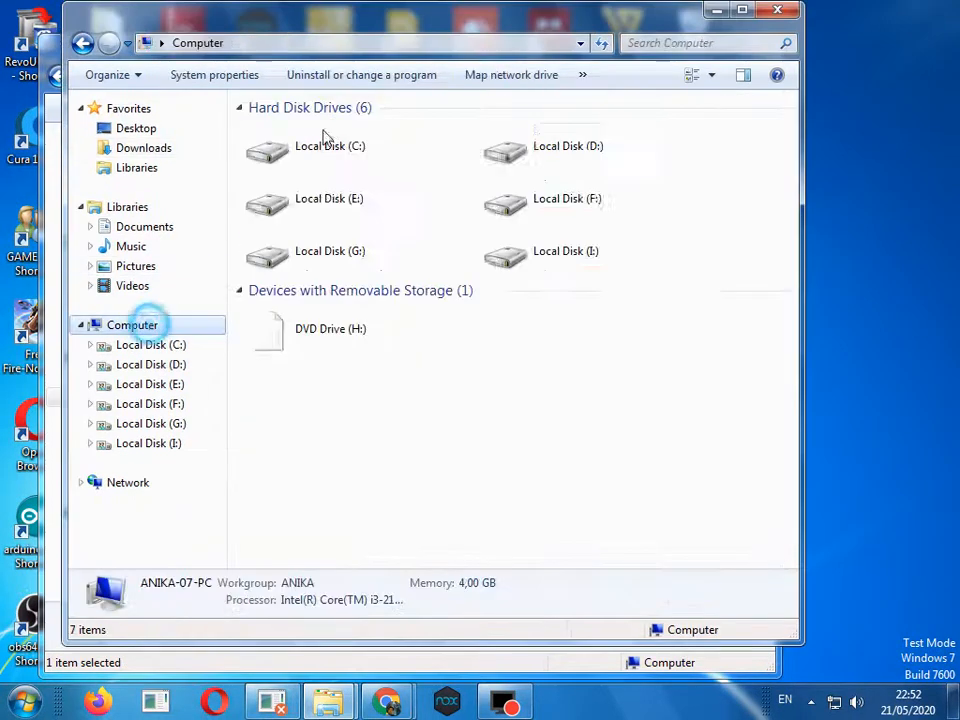
double_click(435, 26)
double_click(282, 141)
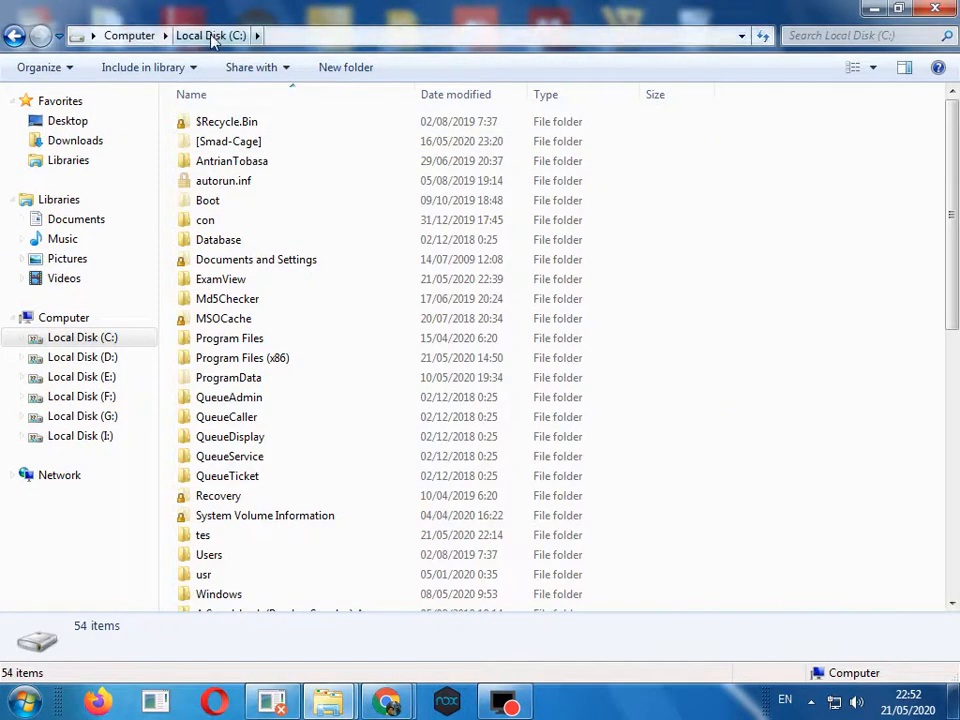
scroll(300, 485, "down", 1)
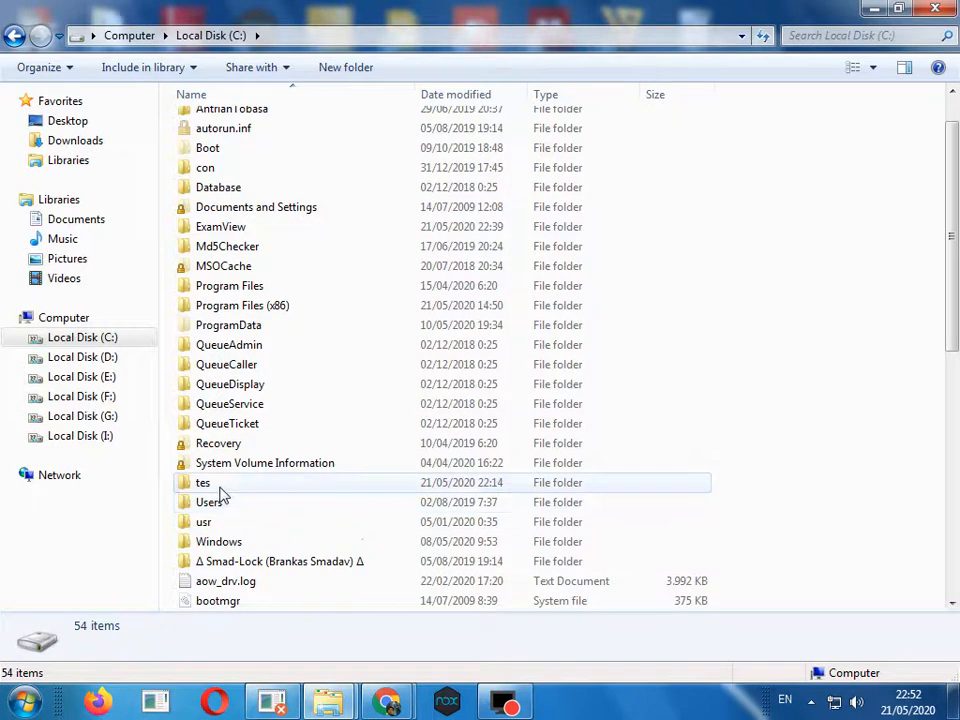
left_click(214, 484)
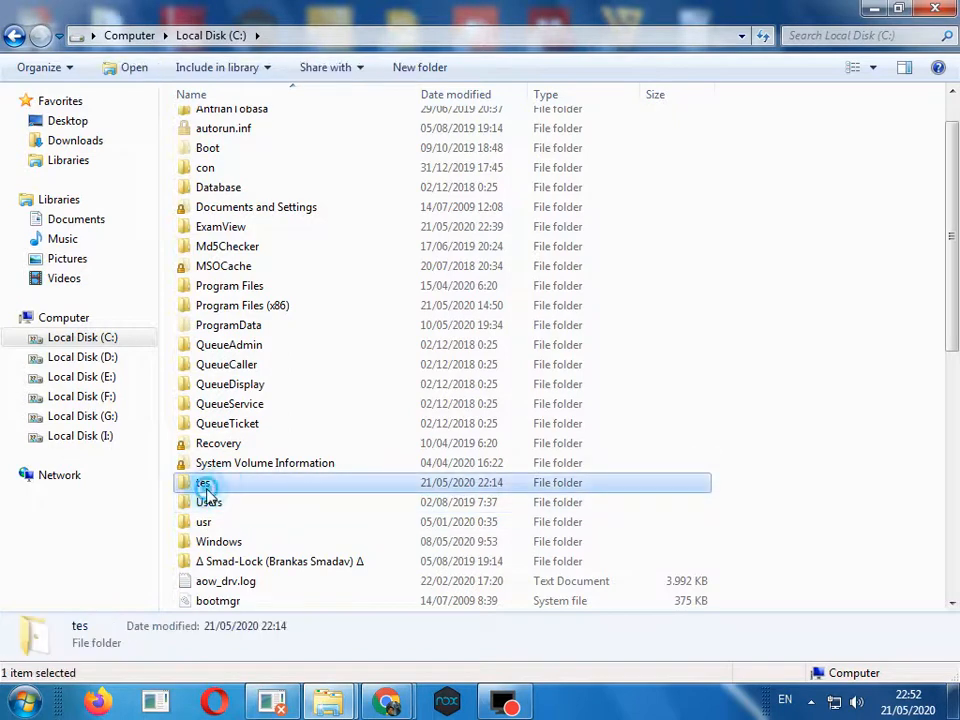
double_click(210, 488)
double_click(220, 122)
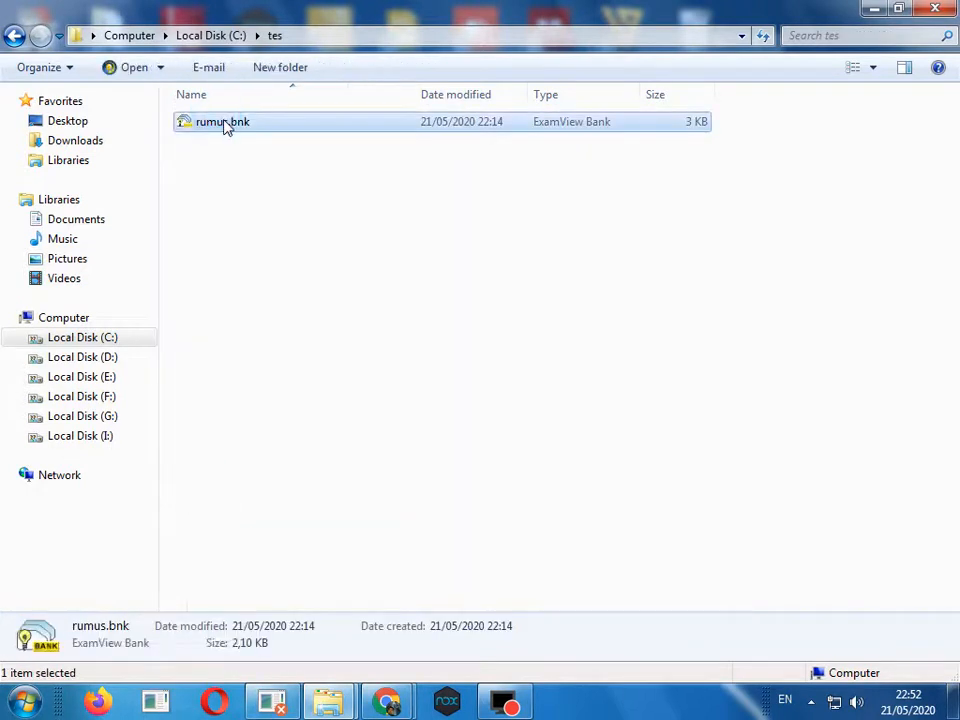
key("Delete")
left_click(550, 431)
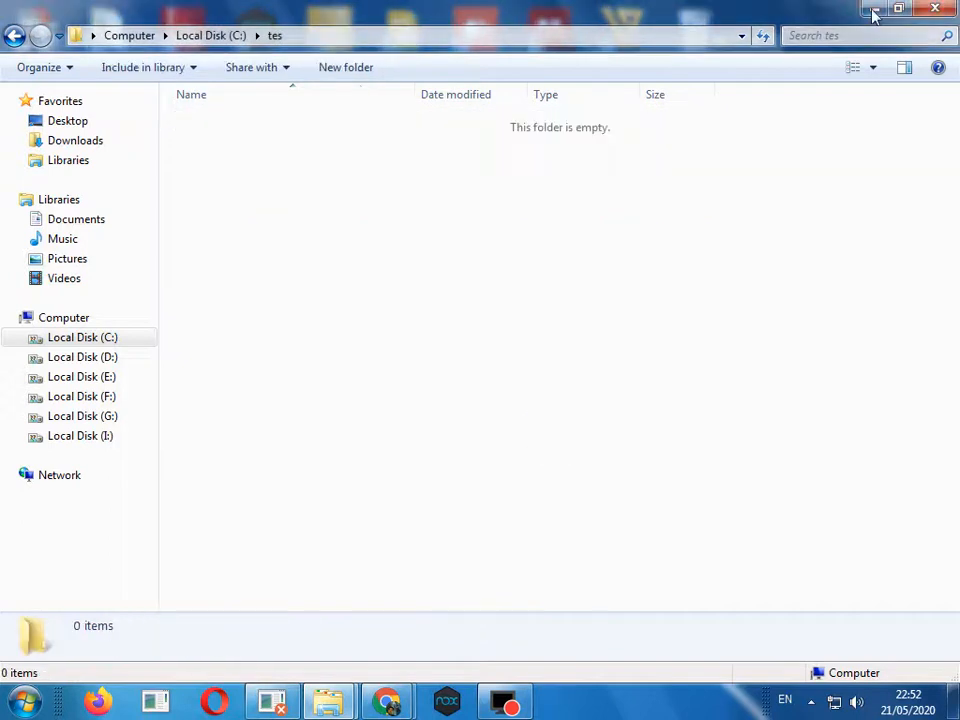
Minimize the open folder windows and launch the ExamView Import Utility.
left_click(876, 8)
left_click(694, 44)
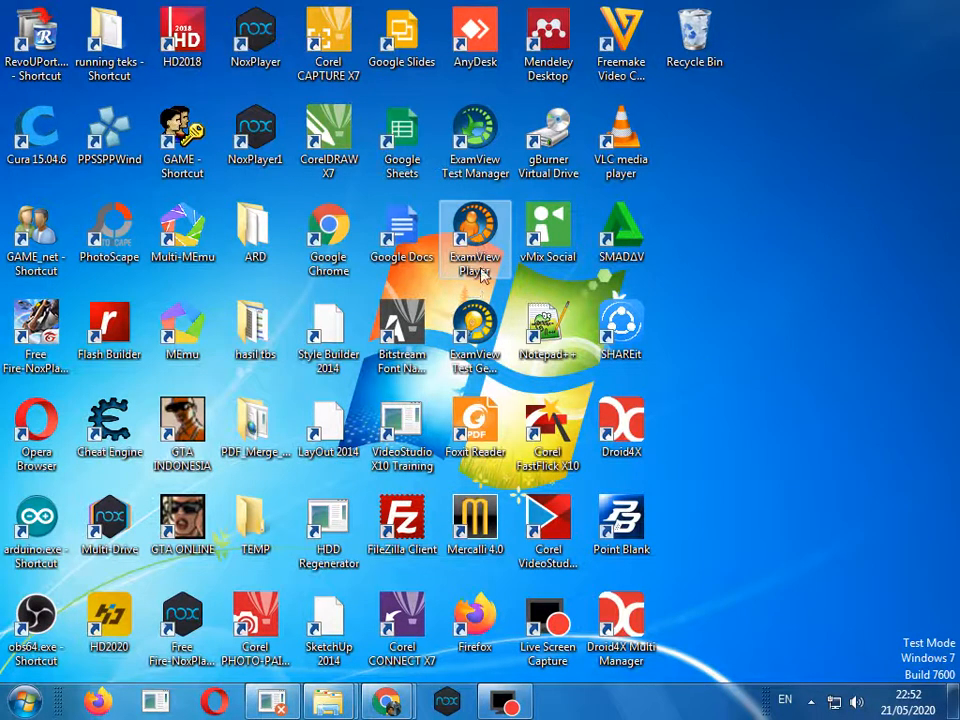
left_click(484, 320)
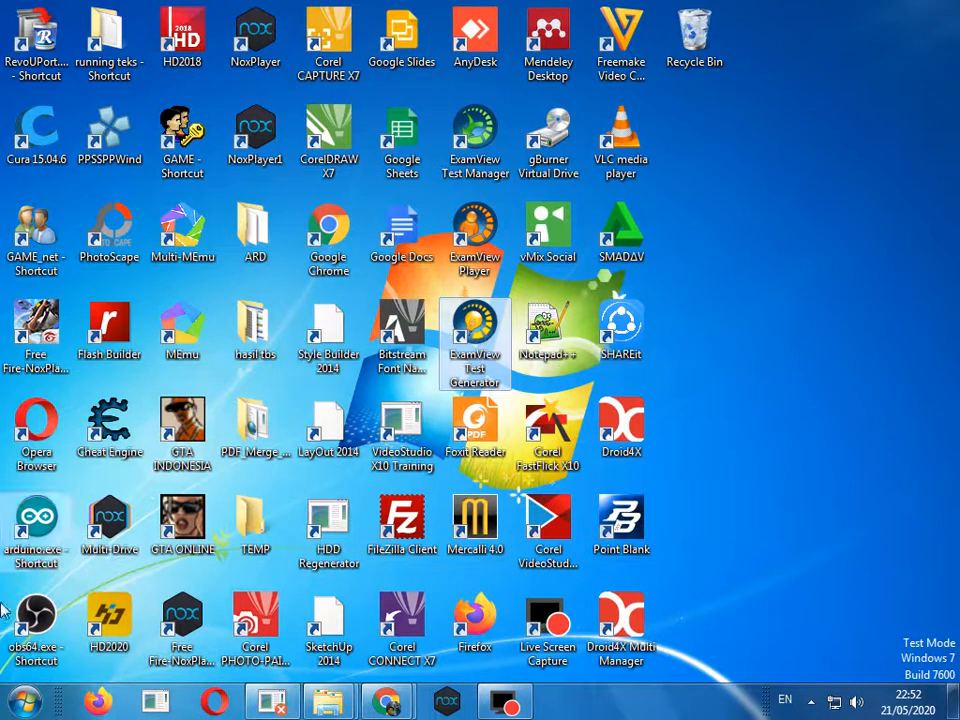
key("super")
left_click(77, 617)
left_click_drag(236, 317, 239, 429)
left_click(137, 452)
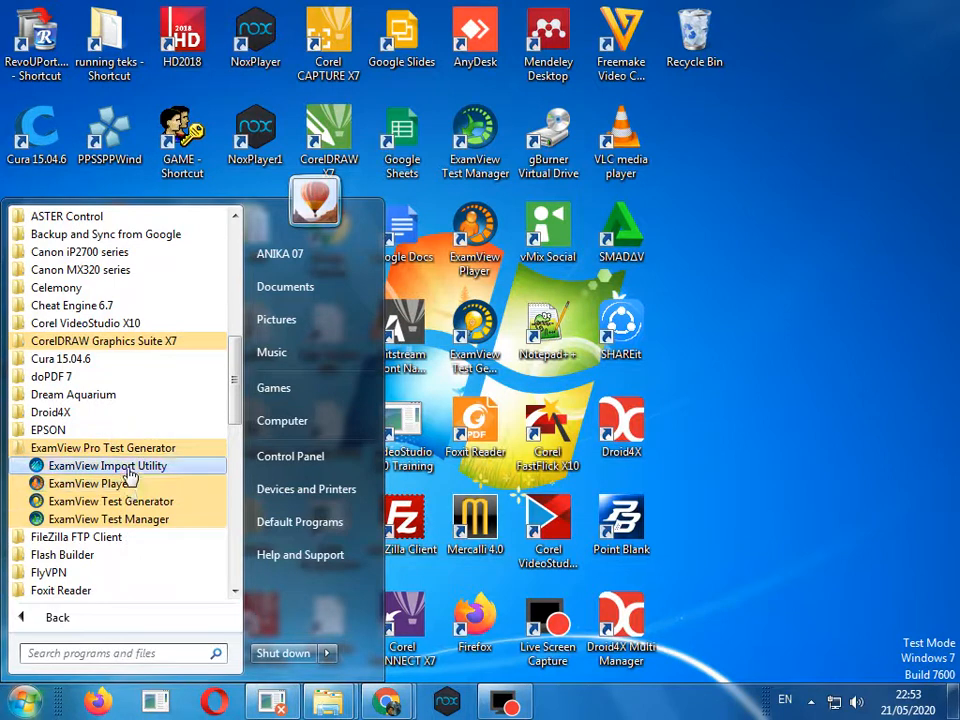
left_click(107, 466)
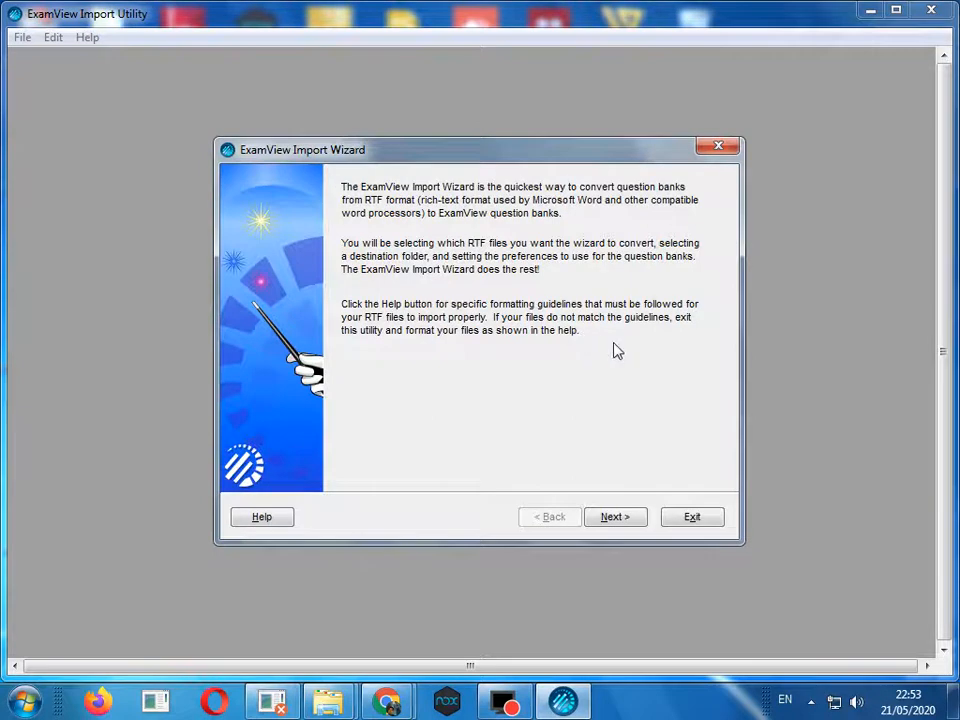
Advance the import wizard to Step 1 and set the source folder for the RTF files to the user's Downloads folder.
left_click(614, 518)
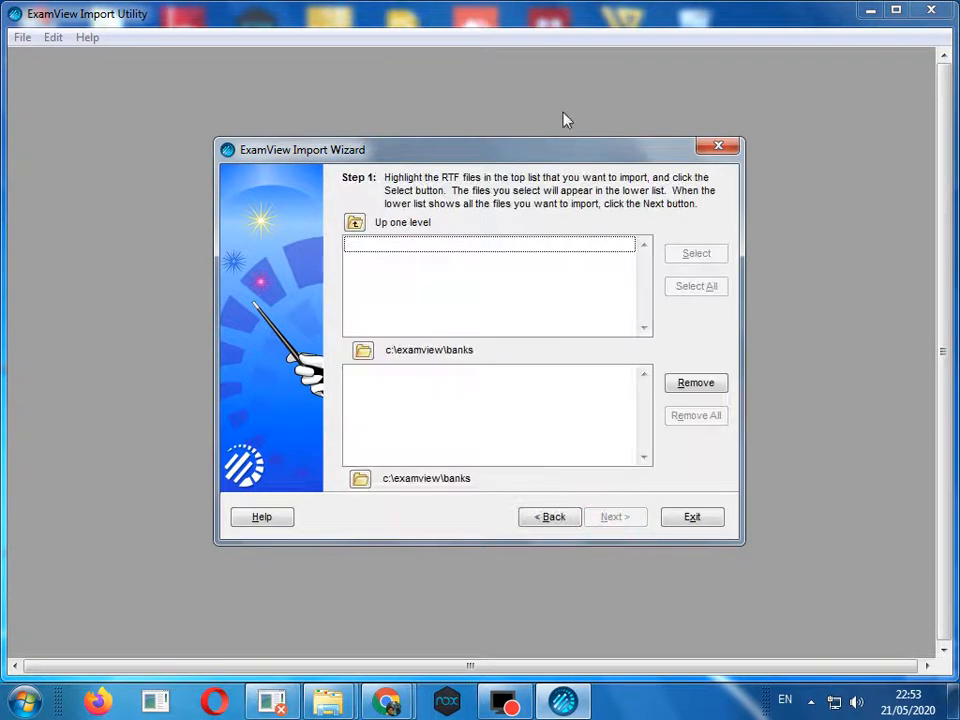
left_click(364, 354)
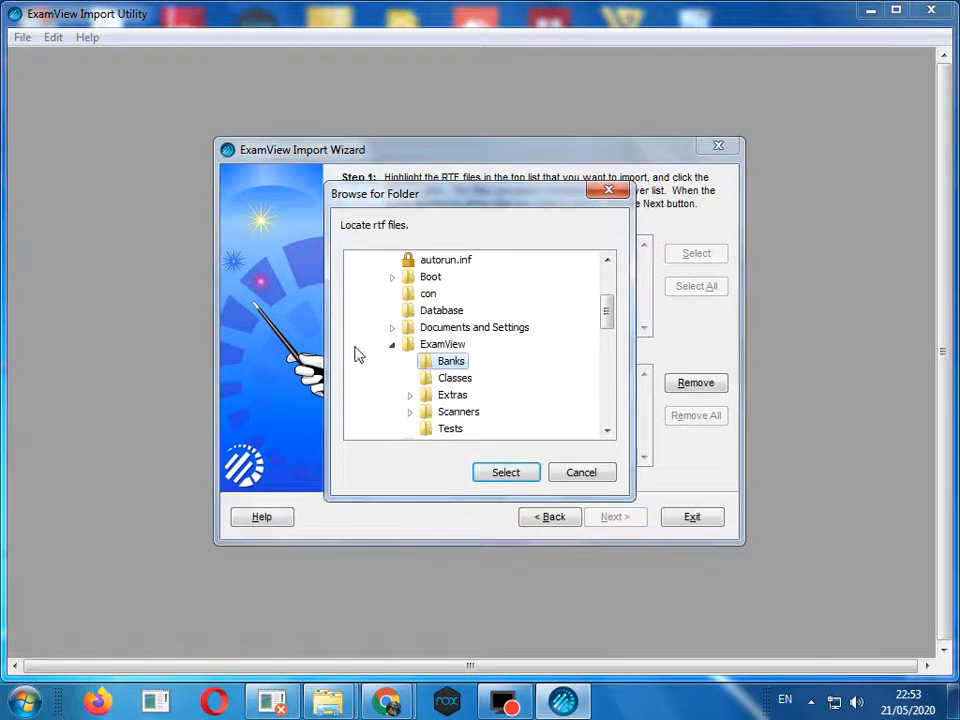
left_click(393, 344)
left_click_drag(602, 317, 606, 279)
left_click(357, 294)
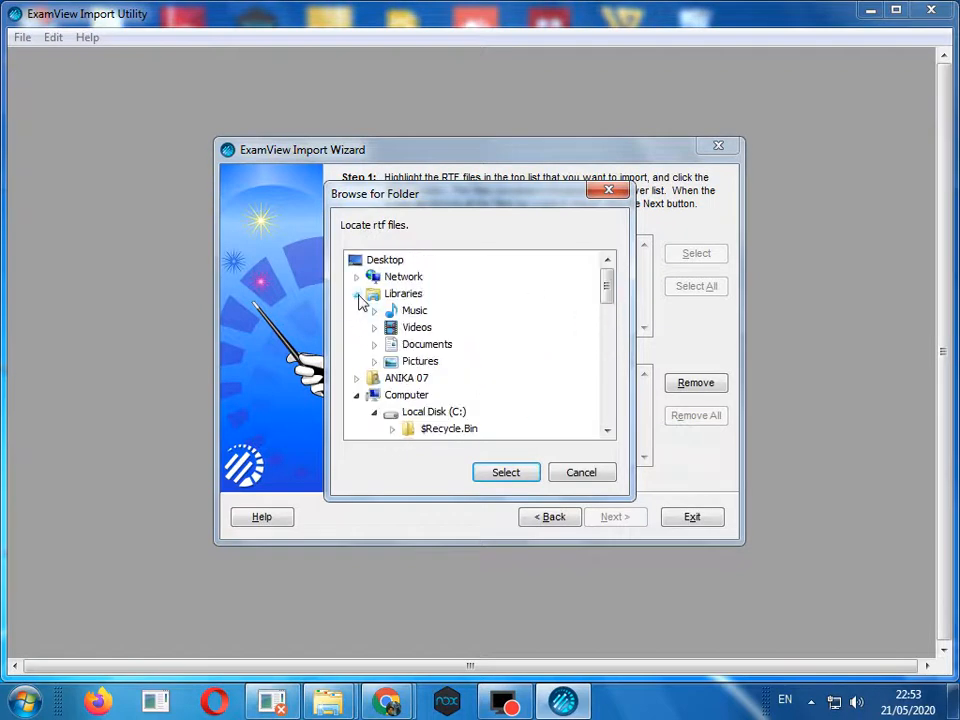
left_click(356, 377)
left_click_drag(608, 294, 610, 316)
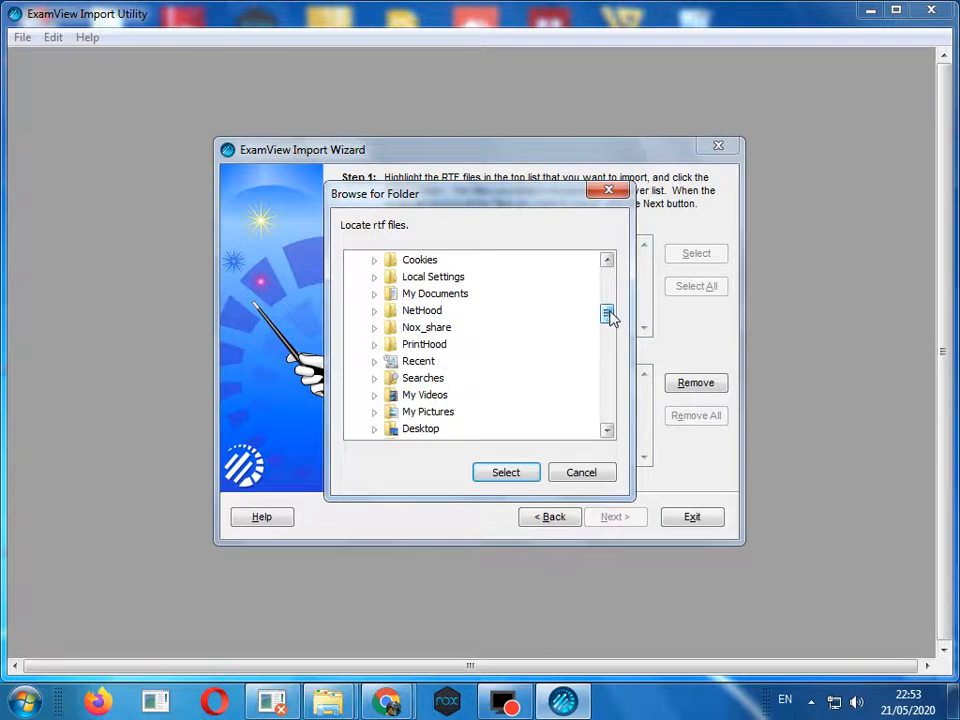
left_click_drag(608, 321, 608, 336)
left_click(376, 361)
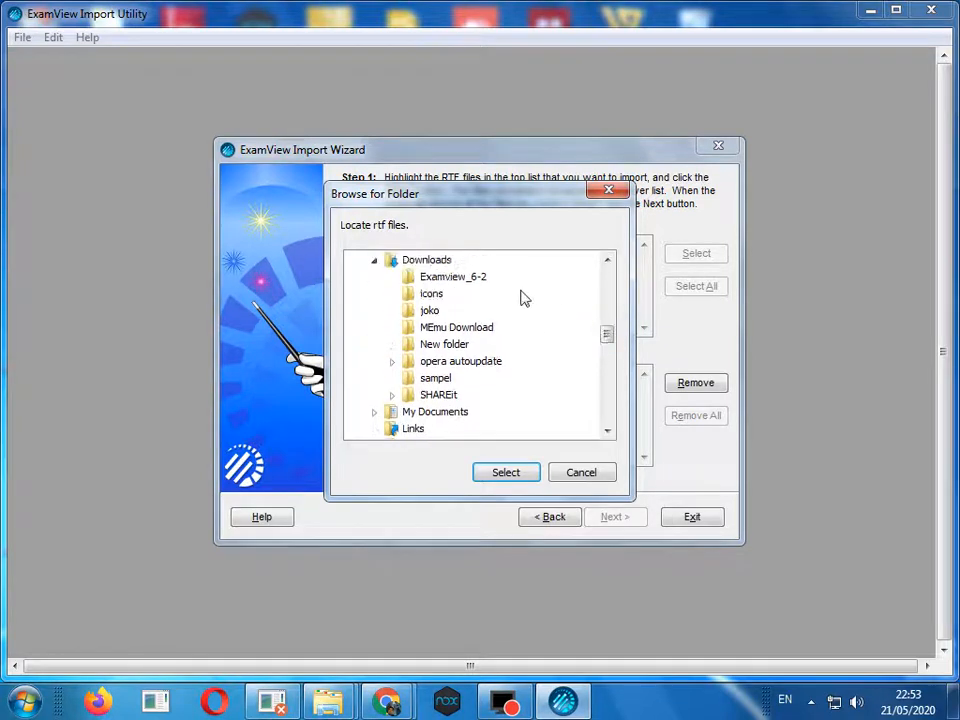
left_click(428, 262)
left_click(506, 473)
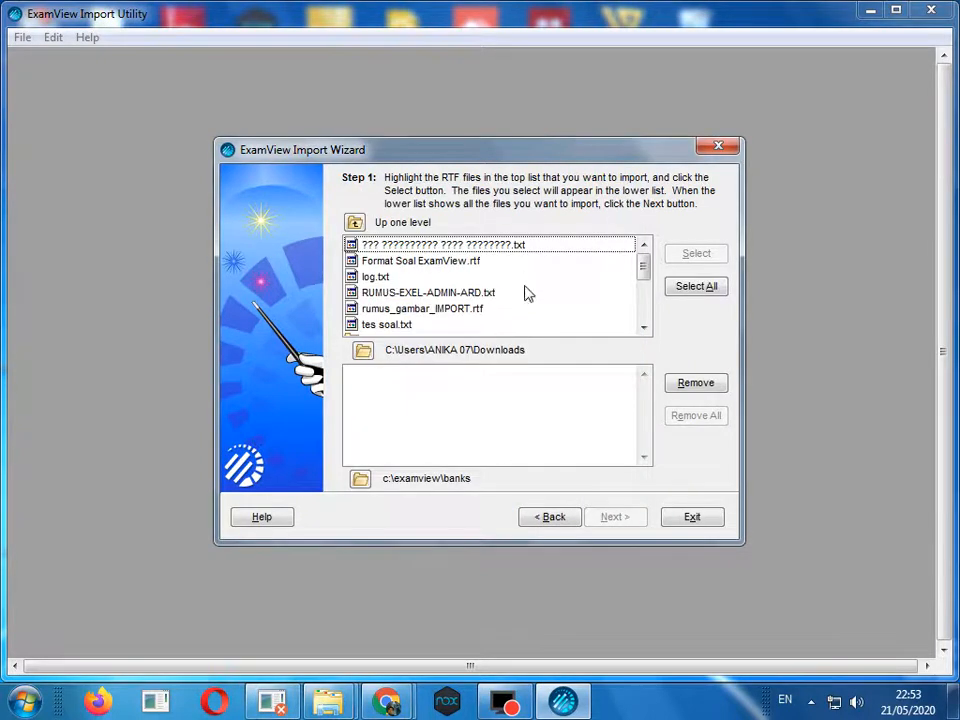
Add rumus_gambar_IMPORT.rtf to the import list and set the destination folder for converted banks to C:\tes.
left_click(422, 310)
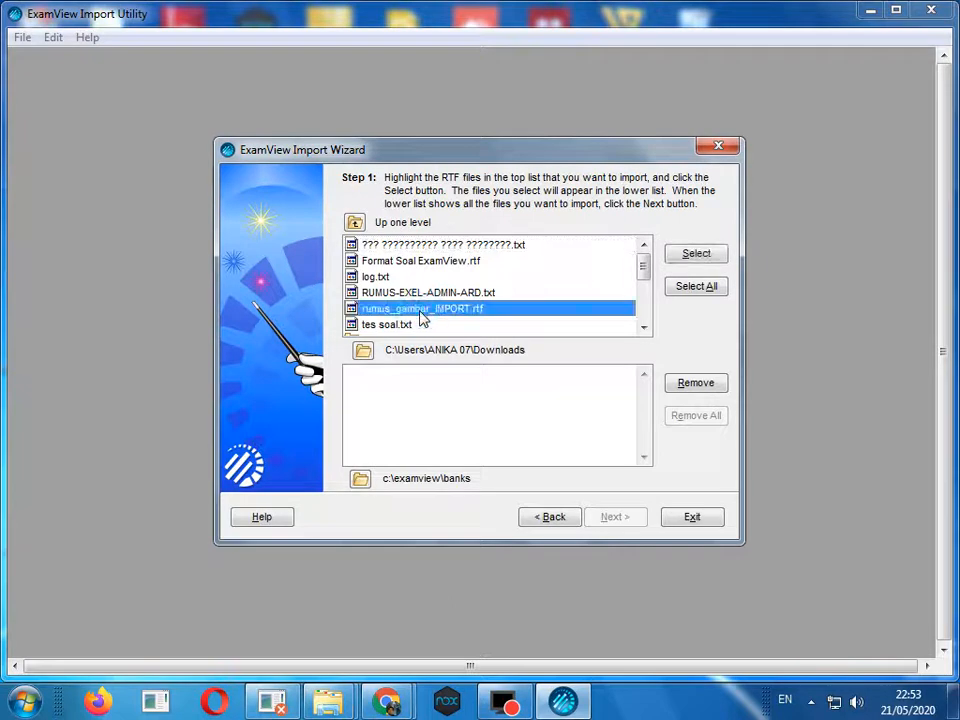
left_click(695, 255)
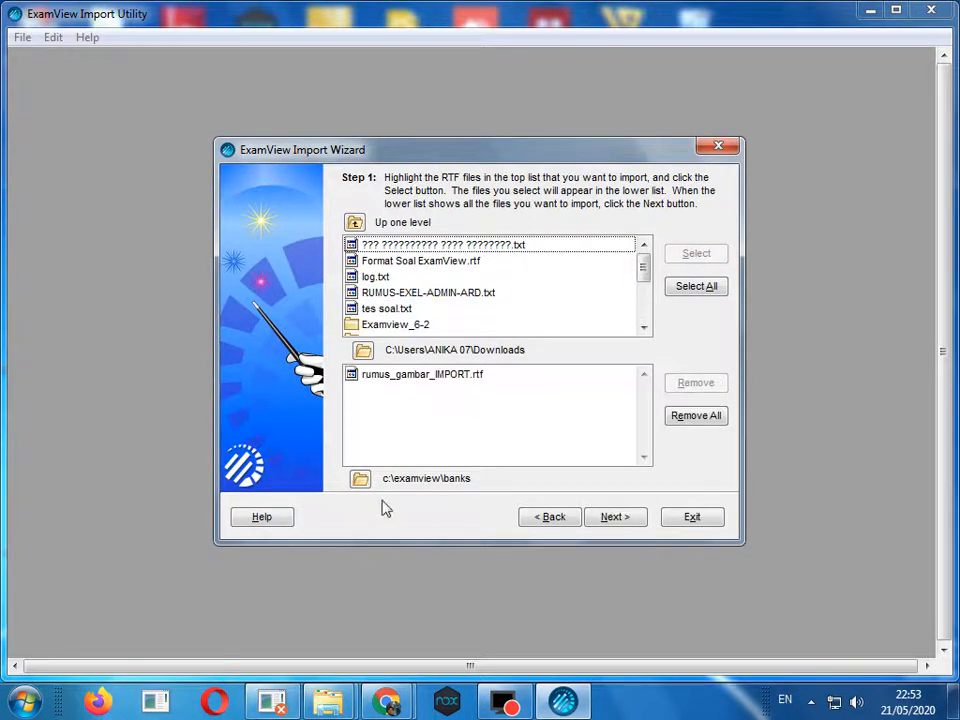
left_click(363, 482)
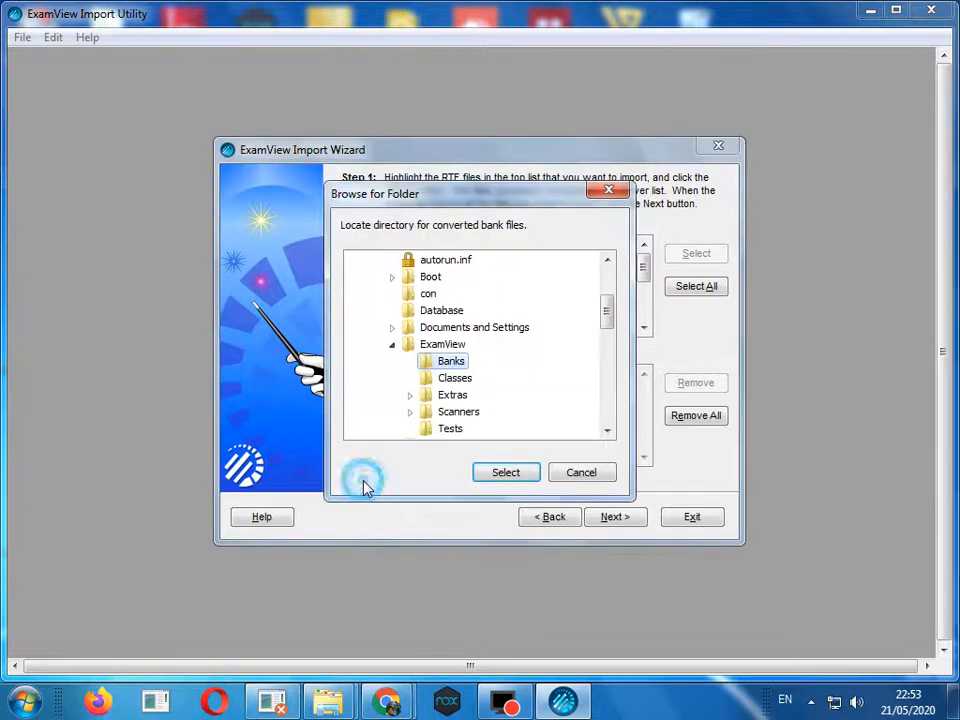
left_click_drag(607, 319, 605, 279)
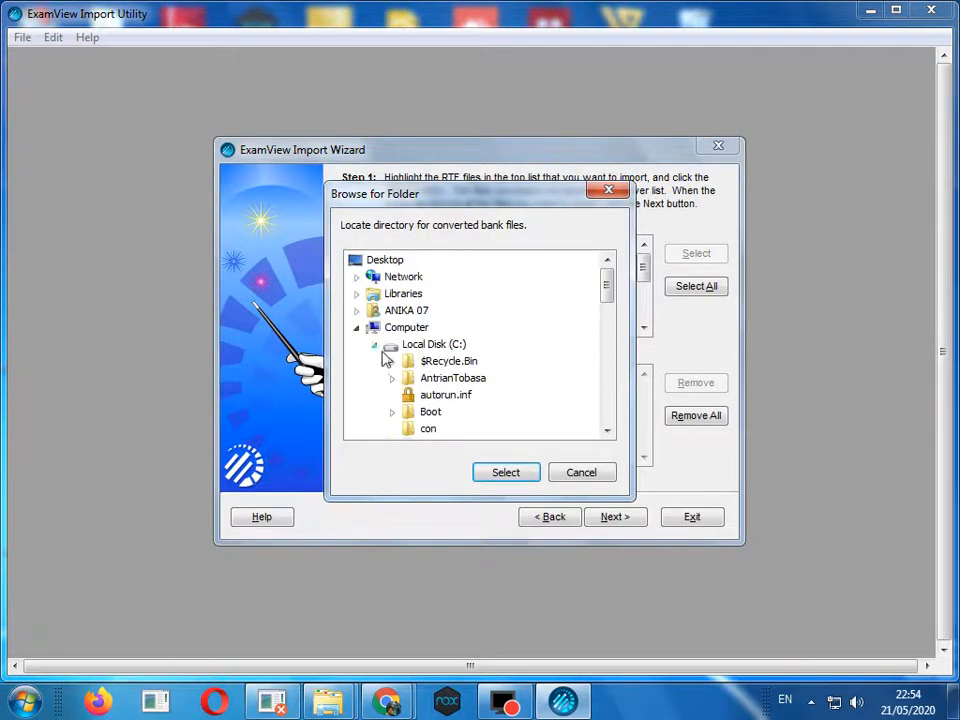
left_click(391, 381)
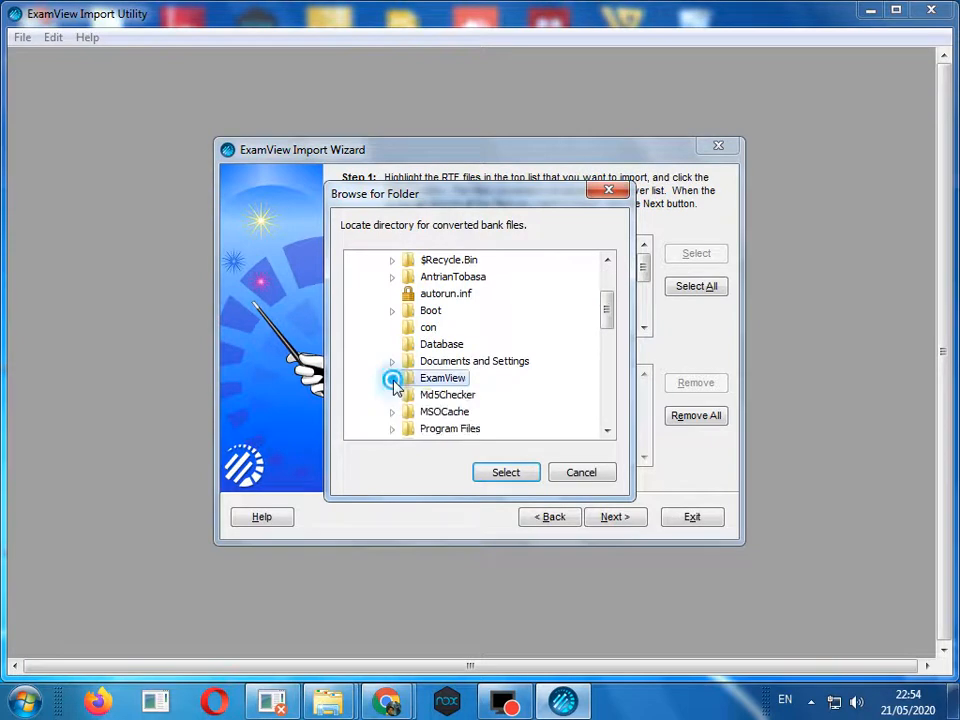
left_click_drag(606, 315, 608, 368)
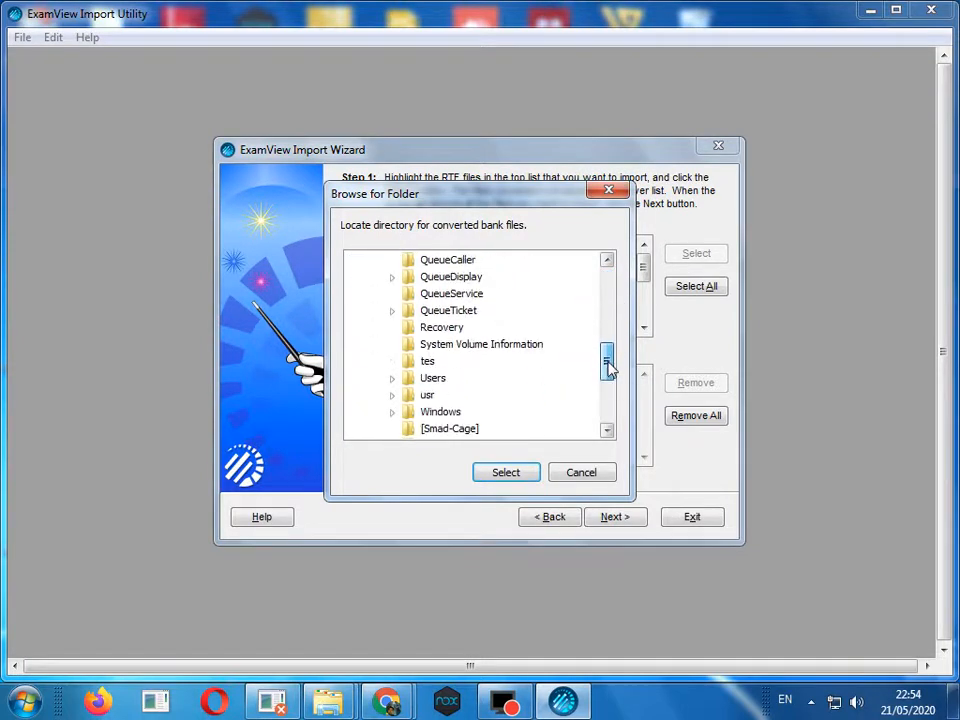
left_click(427, 361)
left_click(508, 472)
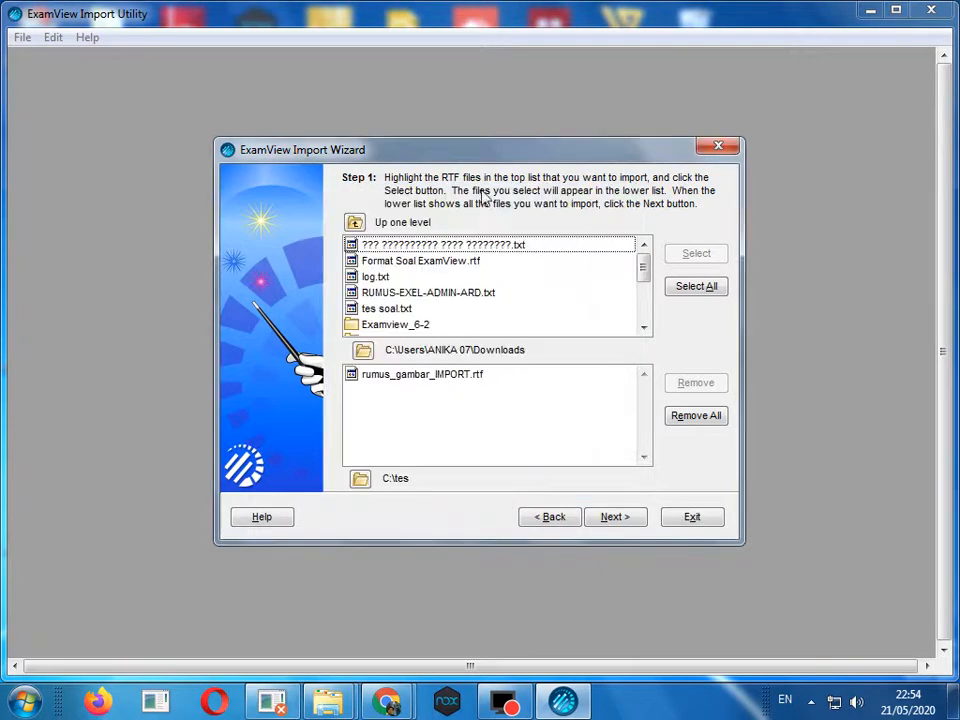
Advance to the question bank preferences, set the default multiple choice columns to 1, and accept the remaining preferences.
left_click(619, 518)
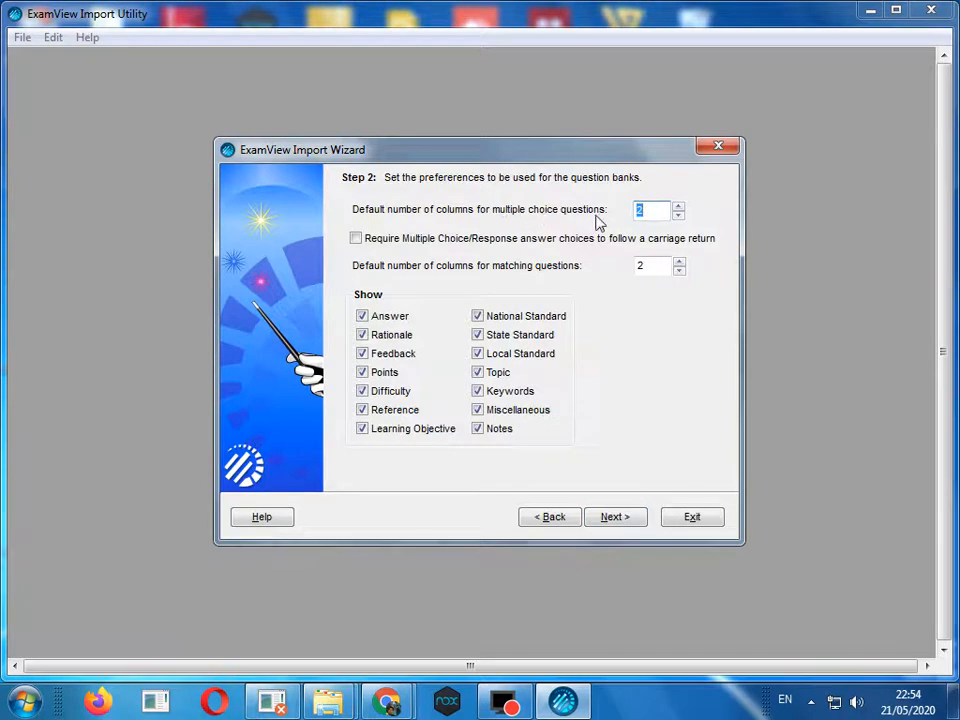
left_click(678, 214)
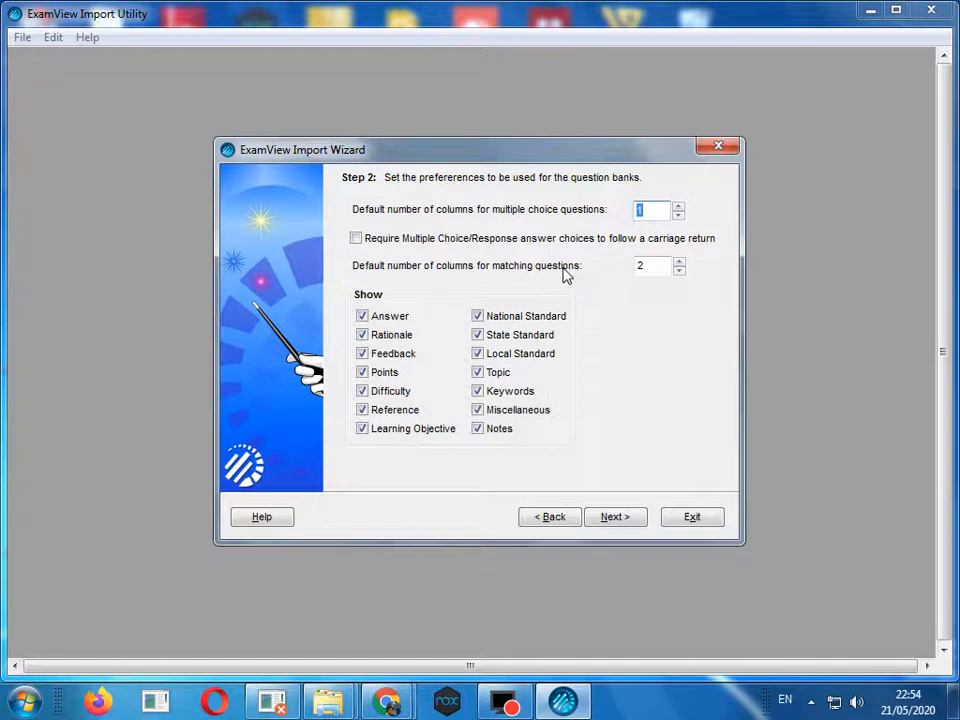
left_click(661, 265)
double_click(661, 265)
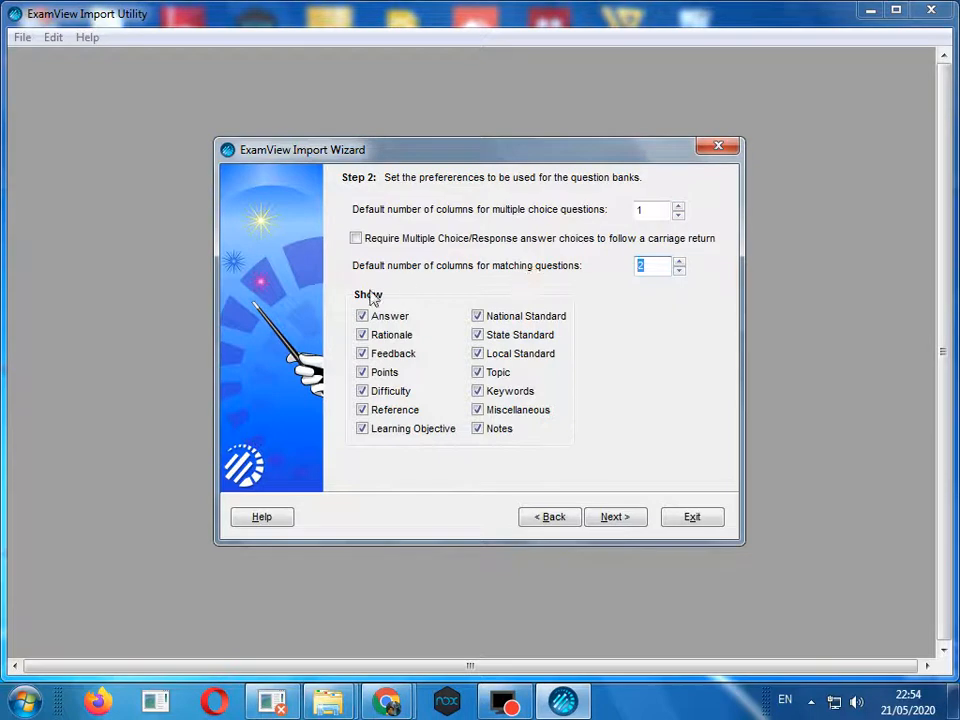
left_click(614, 517)
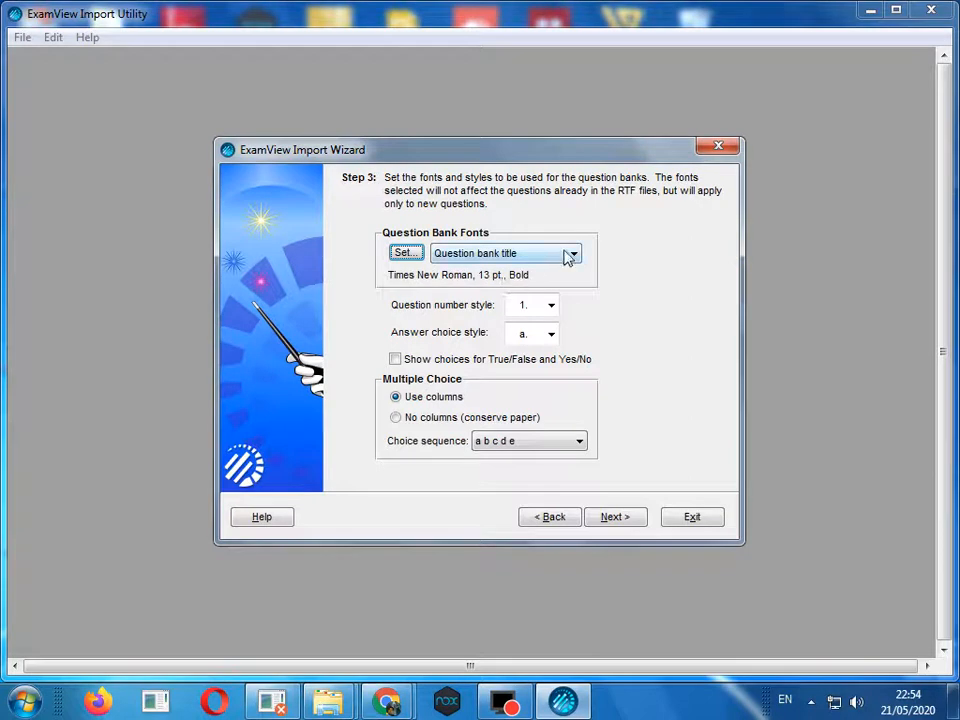
Set the question bank title font size to 12 pt.
left_click(410, 253)
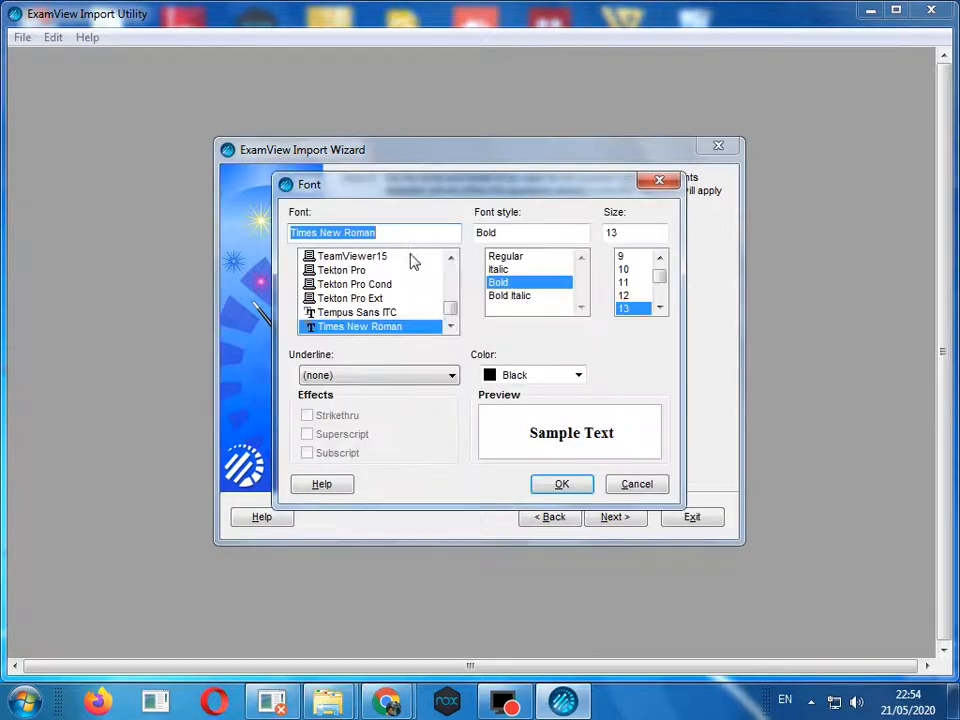
left_click(628, 295)
left_click(563, 486)
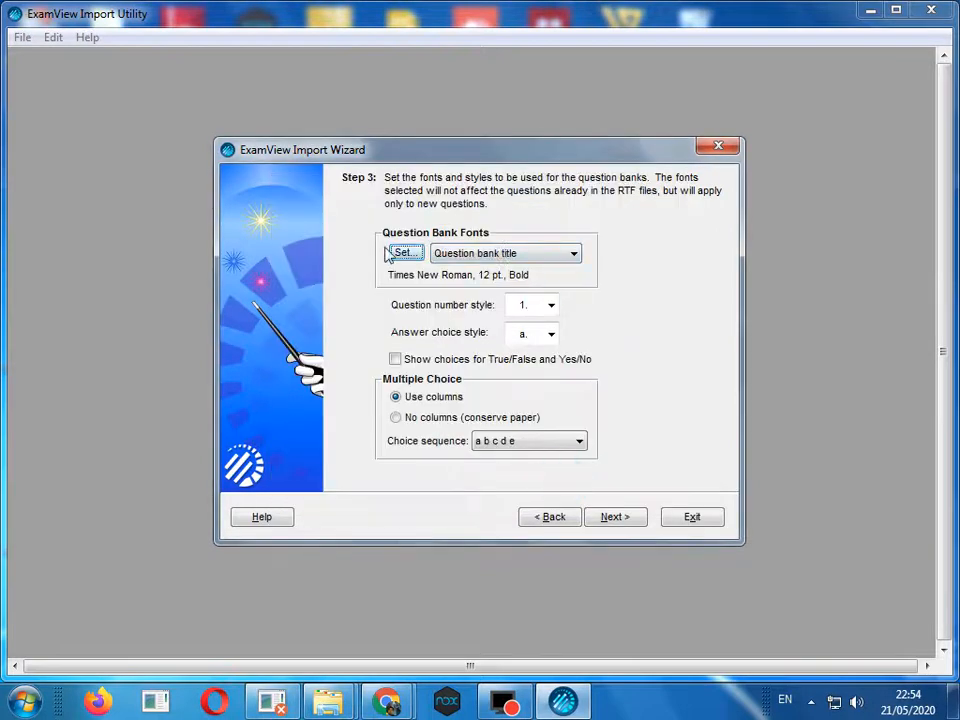
Set the answer choice style to A. and accept the font and style settings.
left_click(546, 306)
left_click(544, 310)
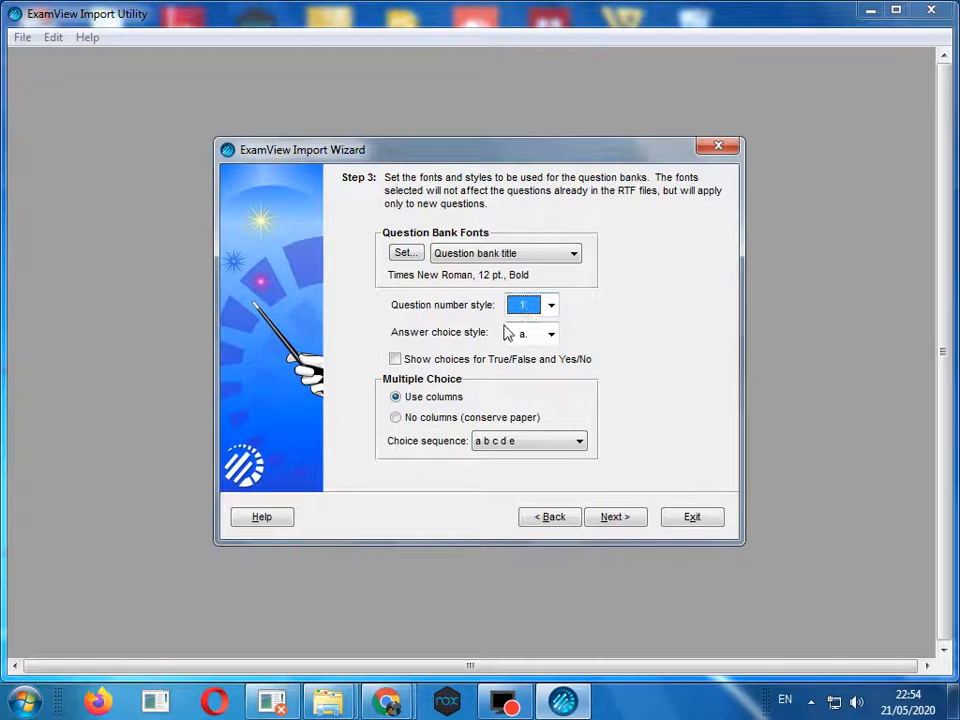
left_click(551, 334)
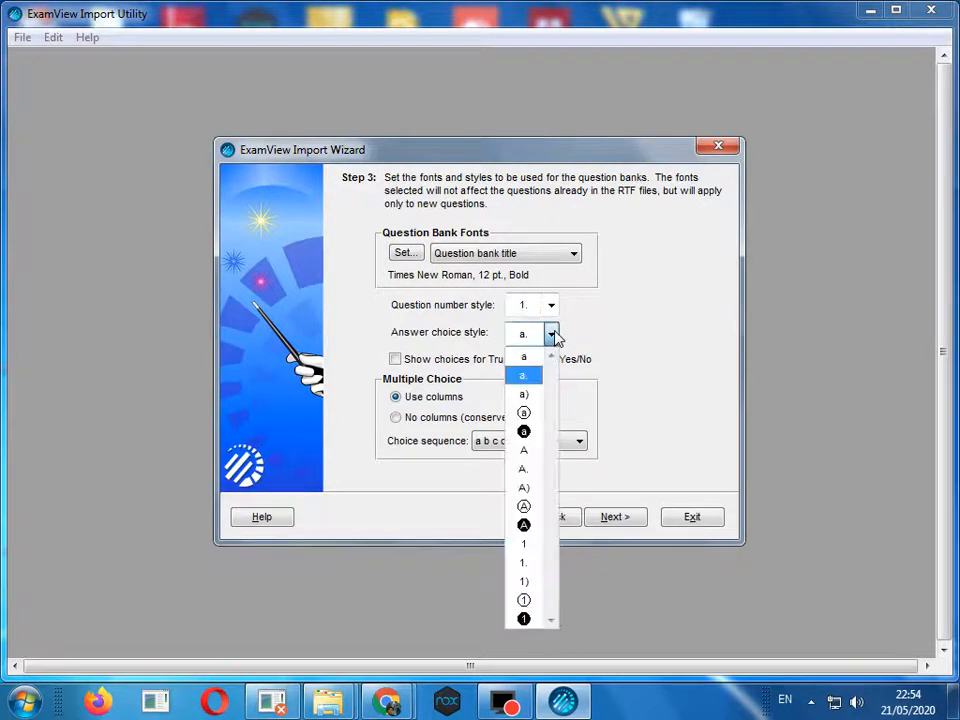
left_click(530, 468)
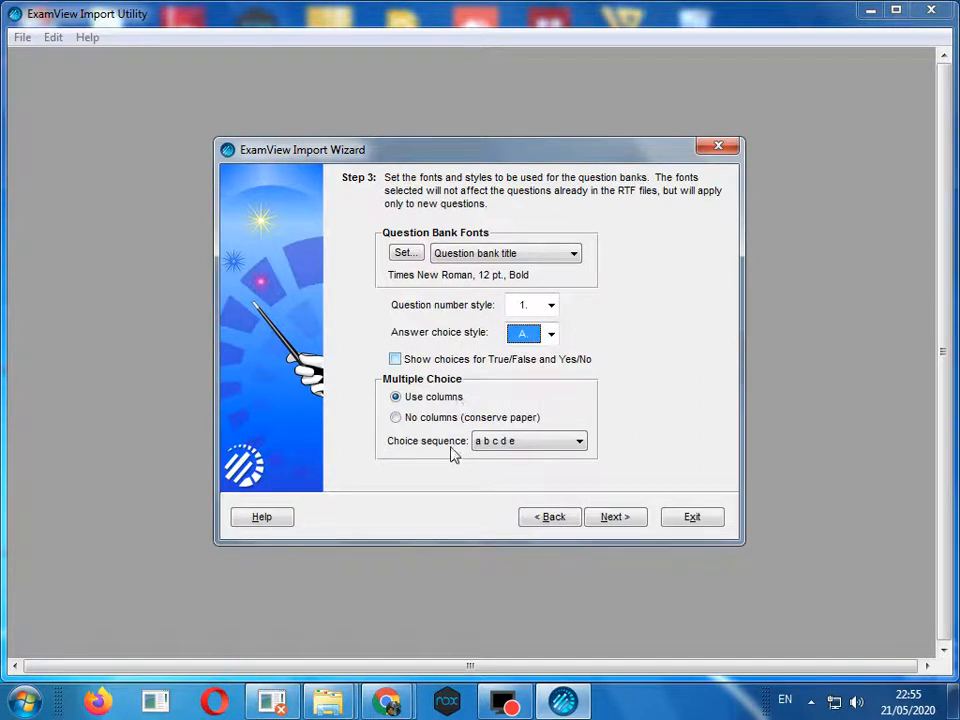
left_click(614, 517)
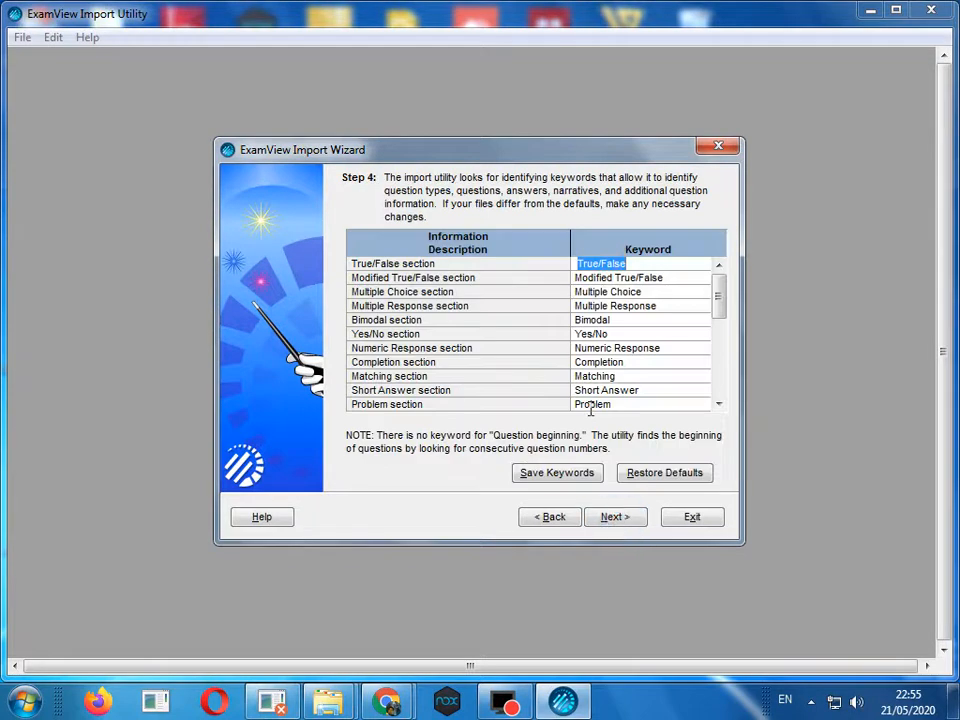
Keep the default identifying keywords and run the import to convert the RTF file to a question bank.
mouse_move(719, 288)
left_mouse_down()
mouse_move(726, 380)
mouse_move(720, 266)
left_mouse_up()
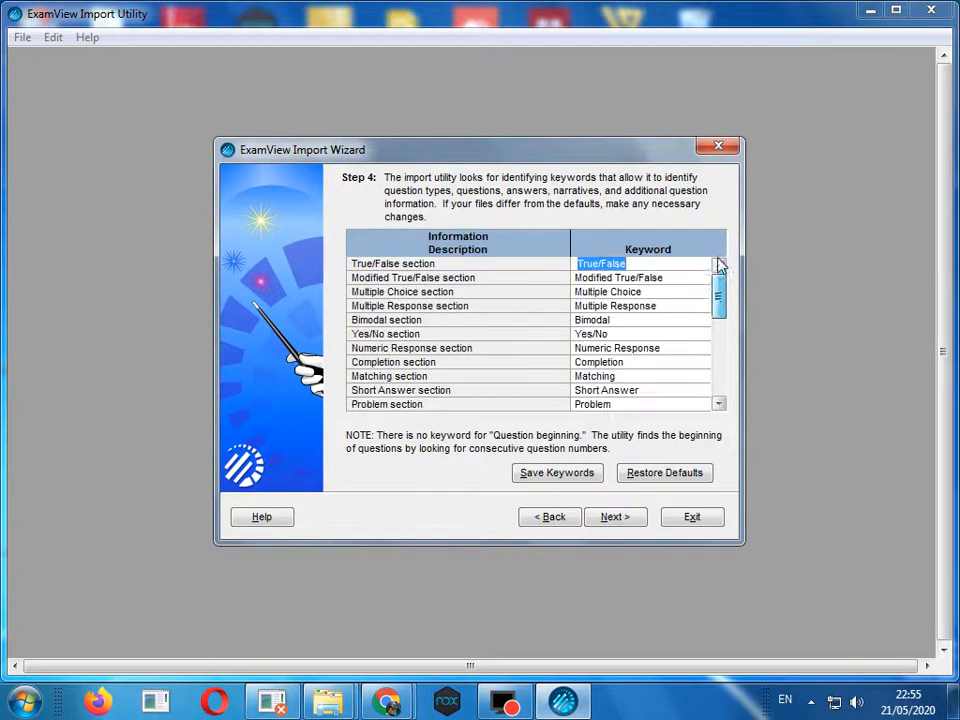
left_click(620, 520)
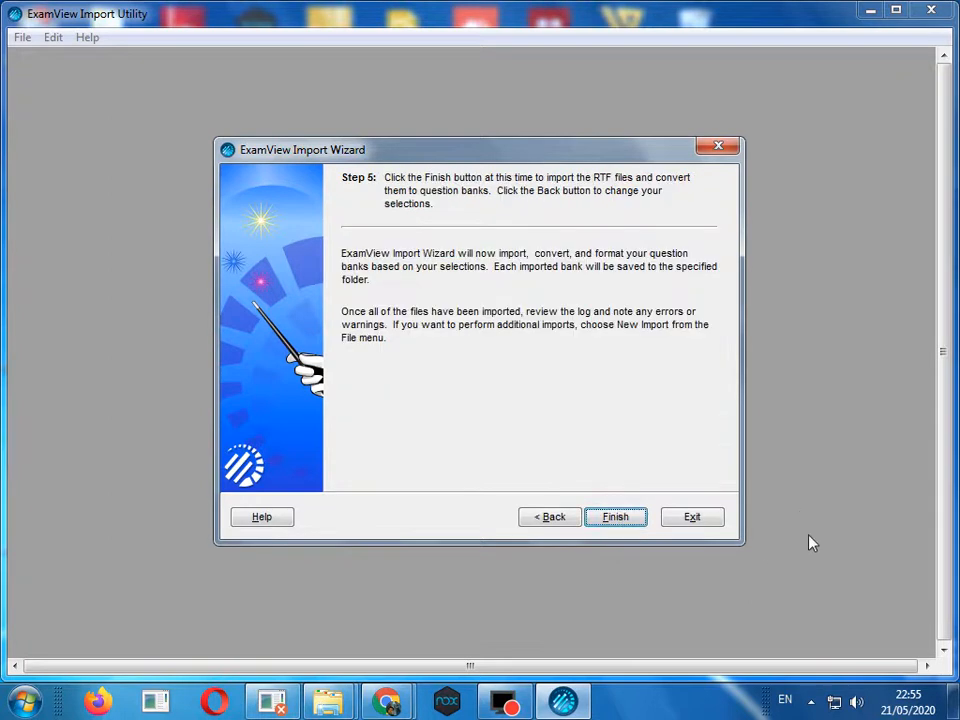
left_click(616, 517)
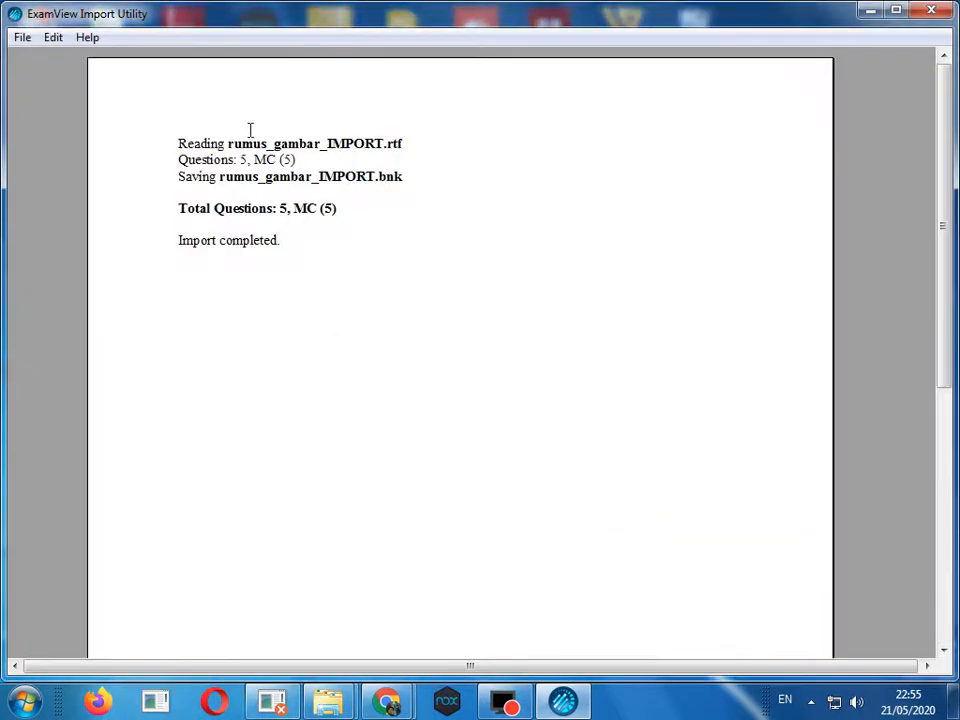
Review the import log for the source file, question totals, saved bank file and completion status, and close the Import Utility.
left_click_drag(175, 146, 415, 148)
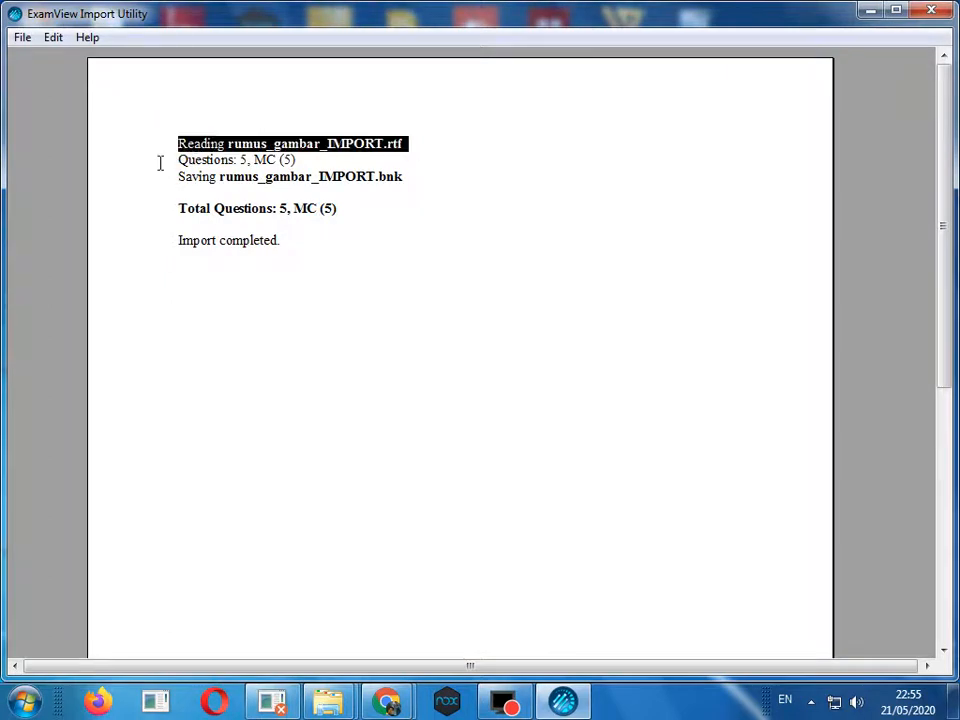
left_click(209, 146)
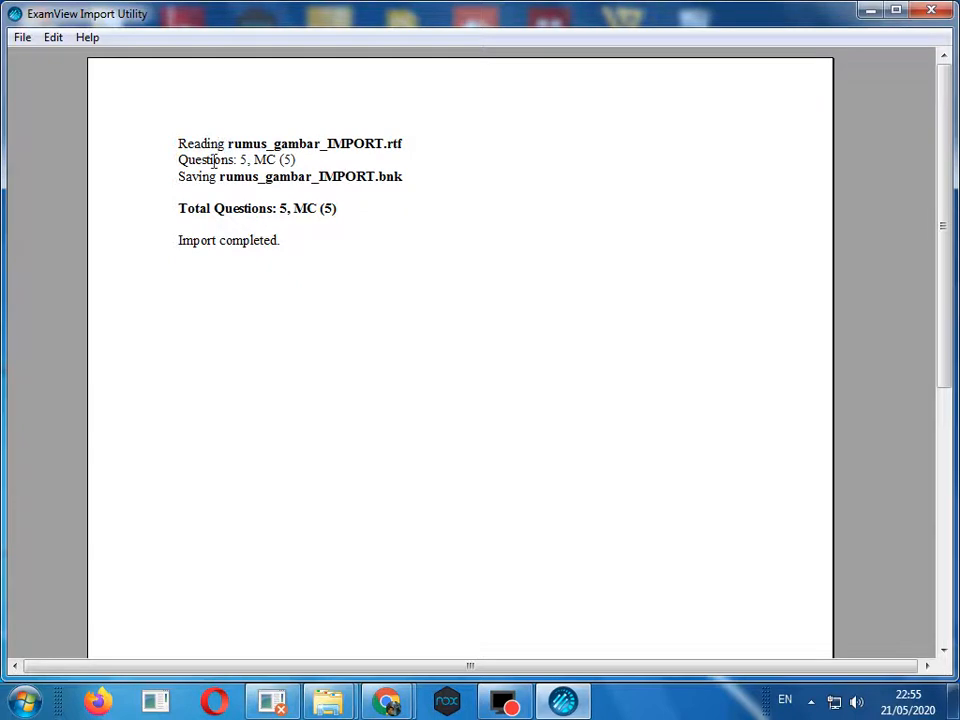
left_click_drag(240, 160, 249, 161)
left_click_drag(312, 177, 430, 176)
left_click_drag(177, 211, 248, 211)
left_click_drag(306, 208, 314, 208)
left_click(304, 208)
left_click(328, 208)
left_click_drag(175, 240, 279, 237)
left_click_drag(178, 144, 342, 253)
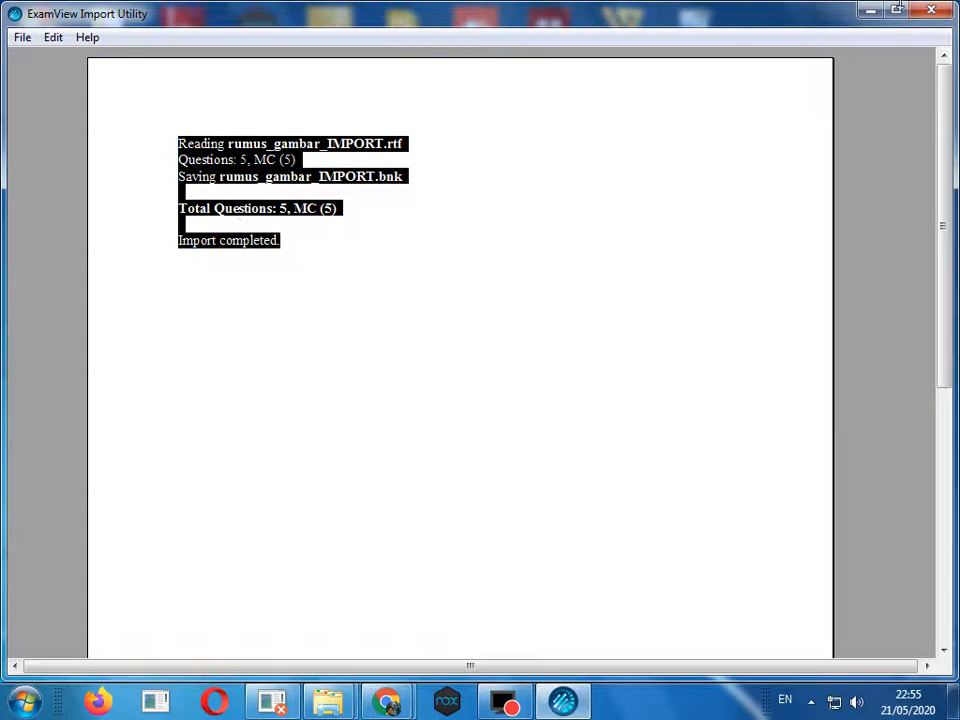
left_click(931, 10)
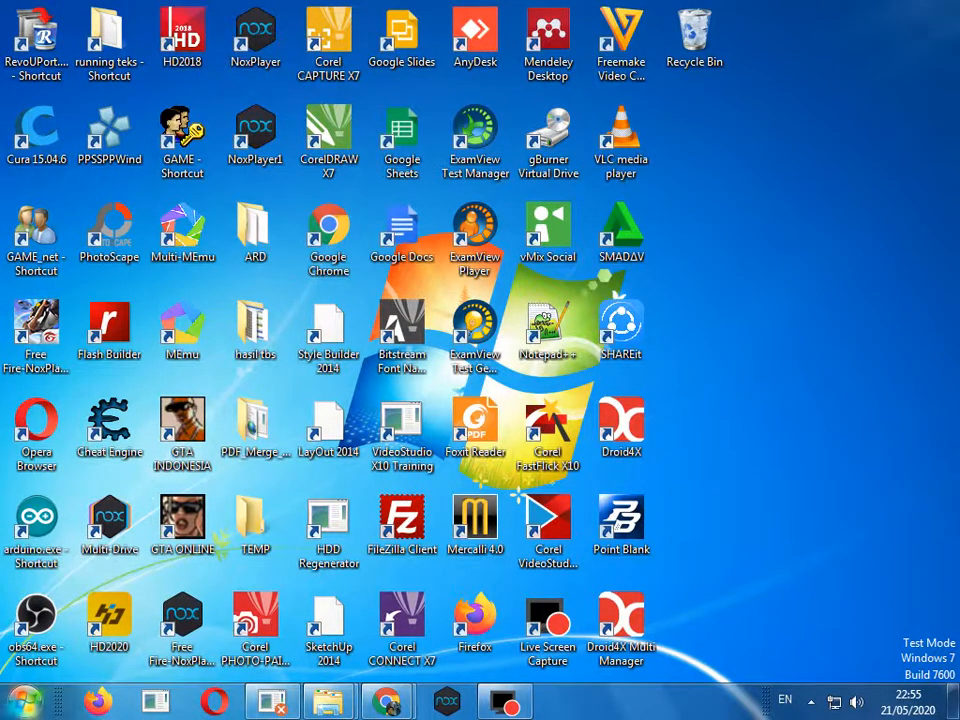
left_click(24, 701)
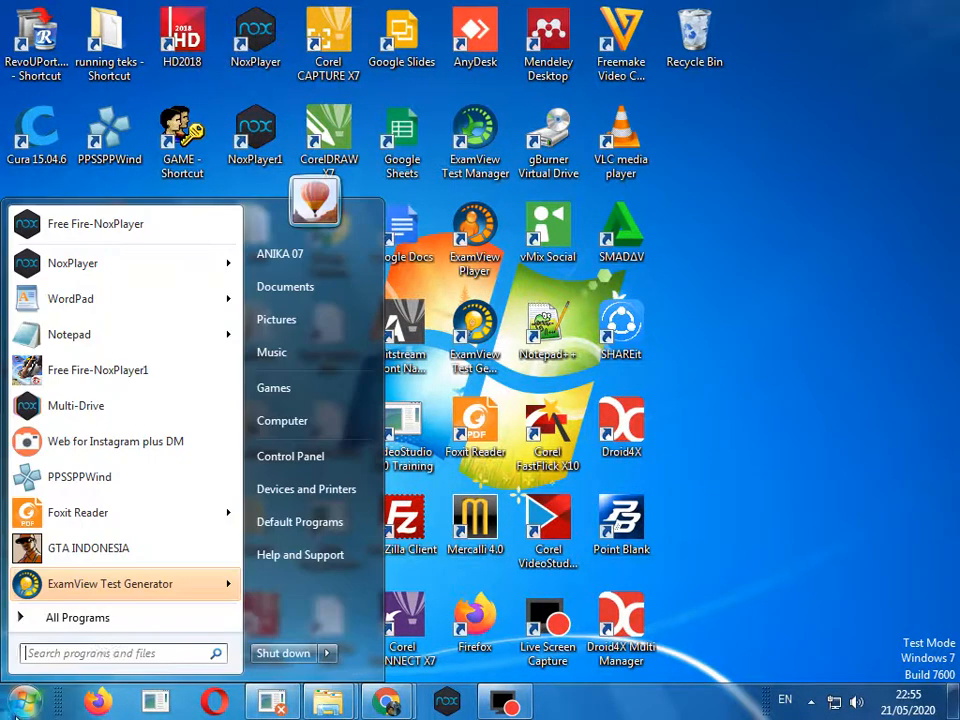
left_click(100, 620)
left_click(100, 620)
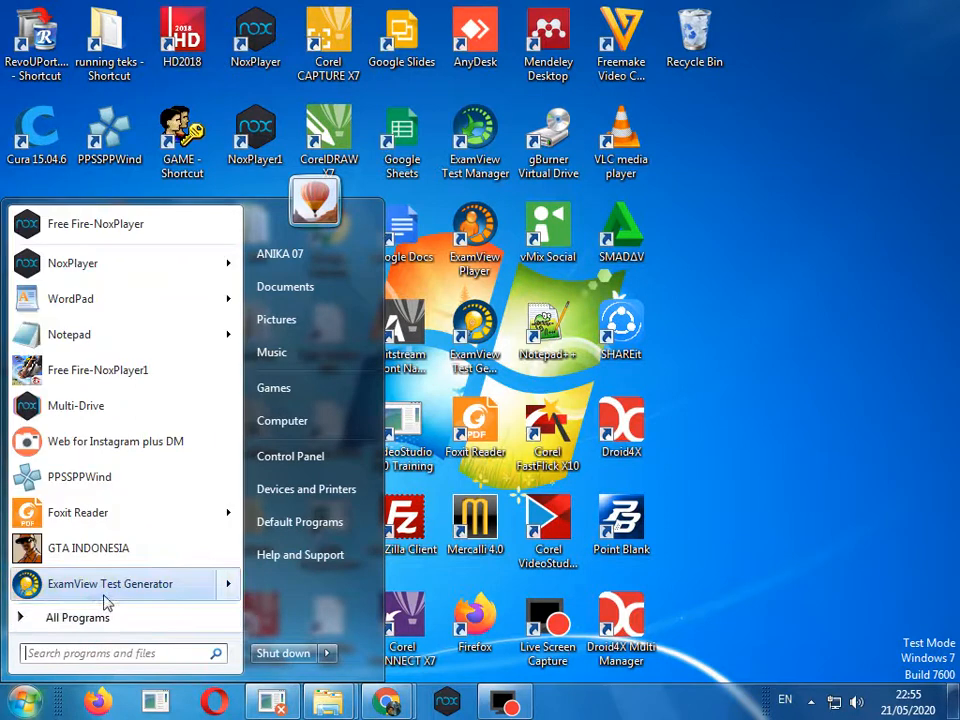
left_click(665, 255)
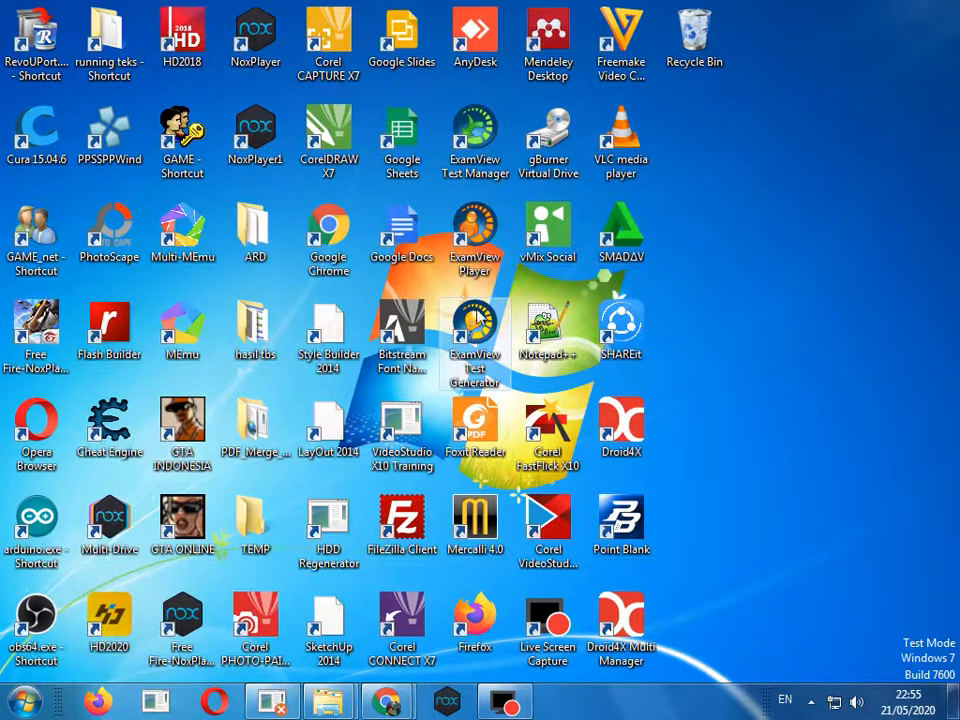
Launch ExamView Test Generator from its desktop shortcut.
left_click(481, 336)
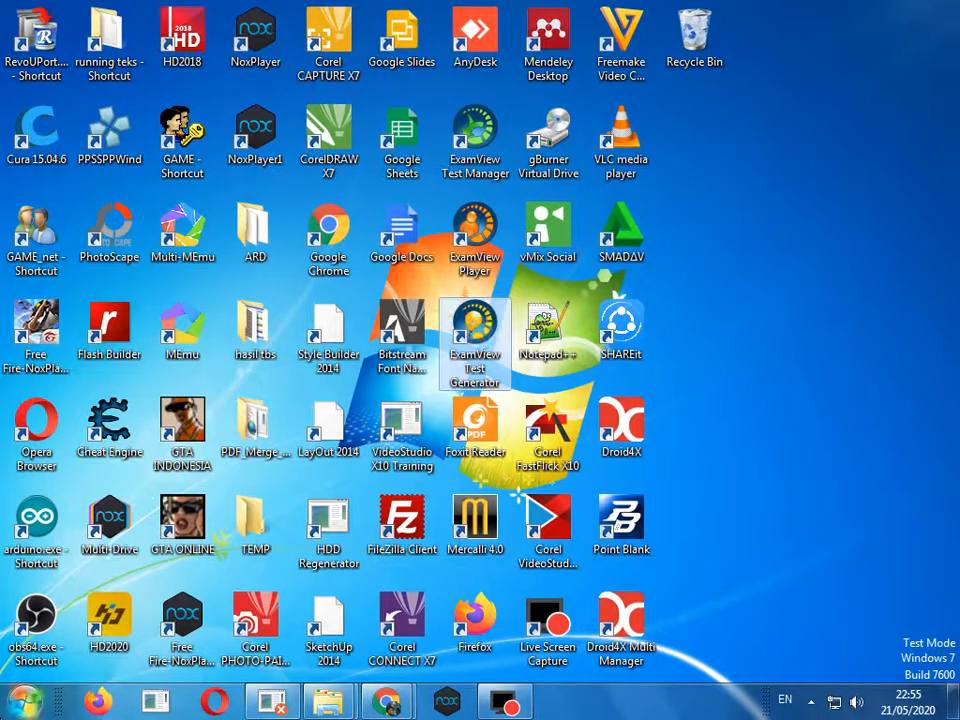
double_click(483, 338)
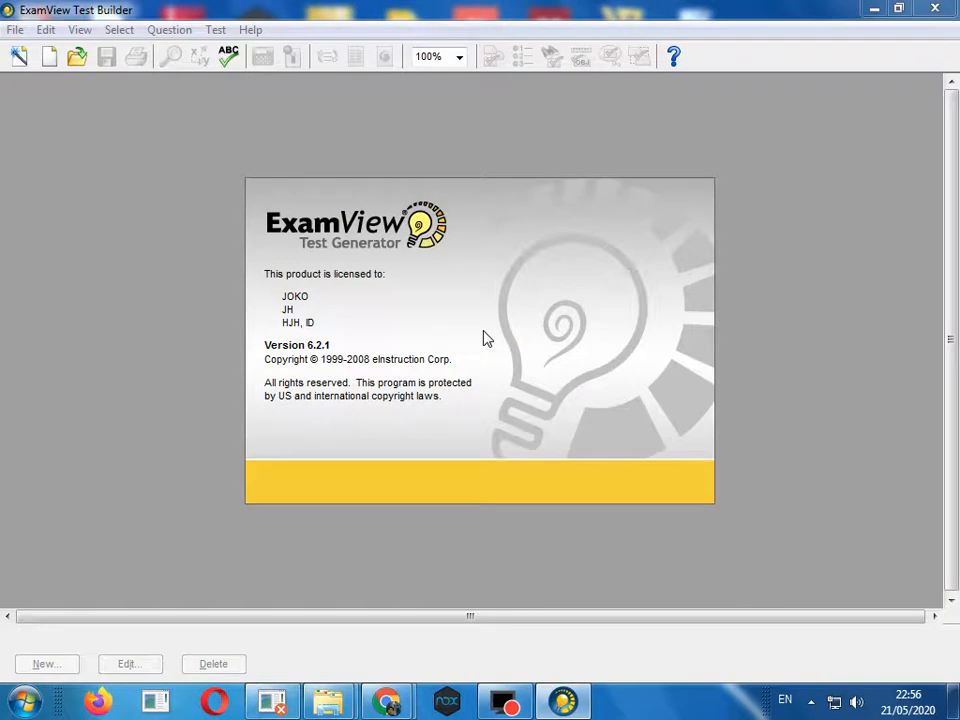
left_click(26, 700)
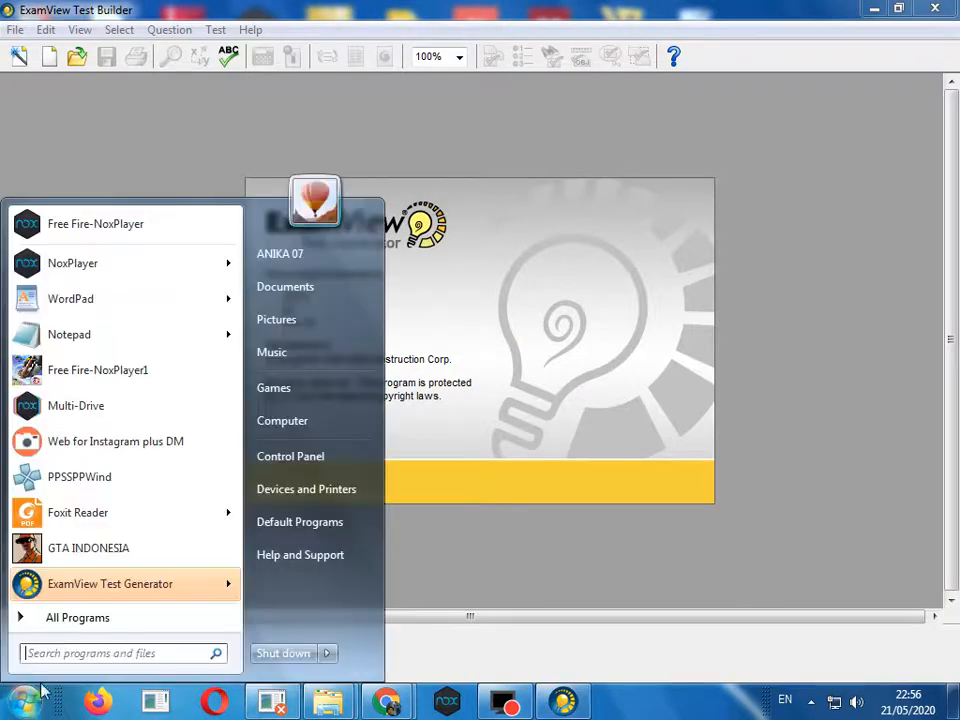
type("EX")
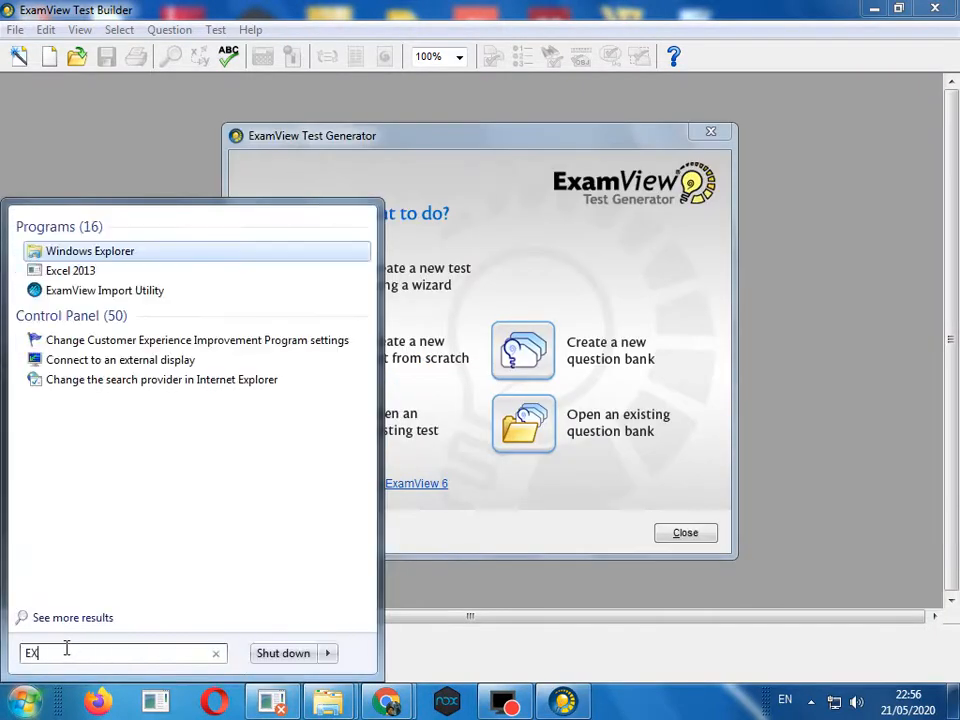
left_click(414, 146)
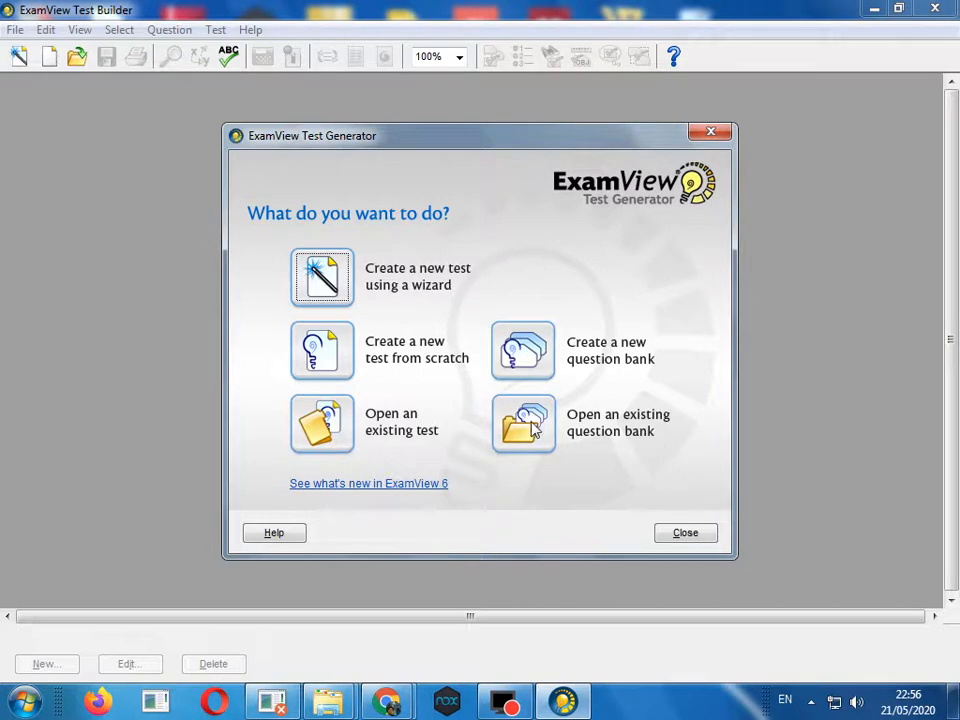
Open the existing question bank rumus_gambar_IMPORT.bnk from the tes folder on Local Disk (C:).
left_click(523, 424)
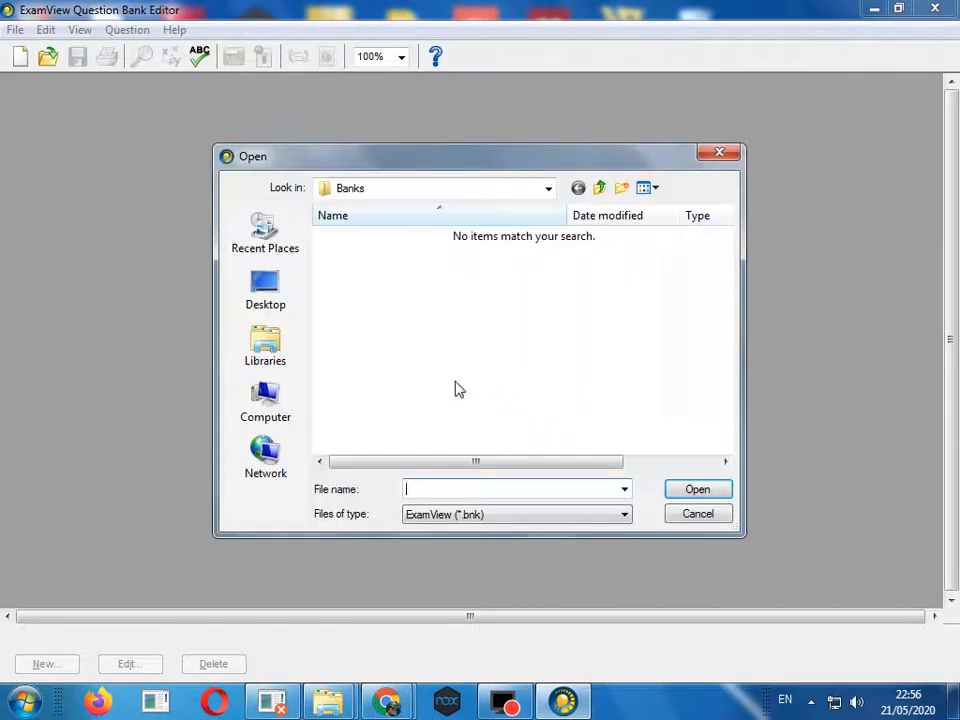
left_click(270, 400)
double_click(401, 266)
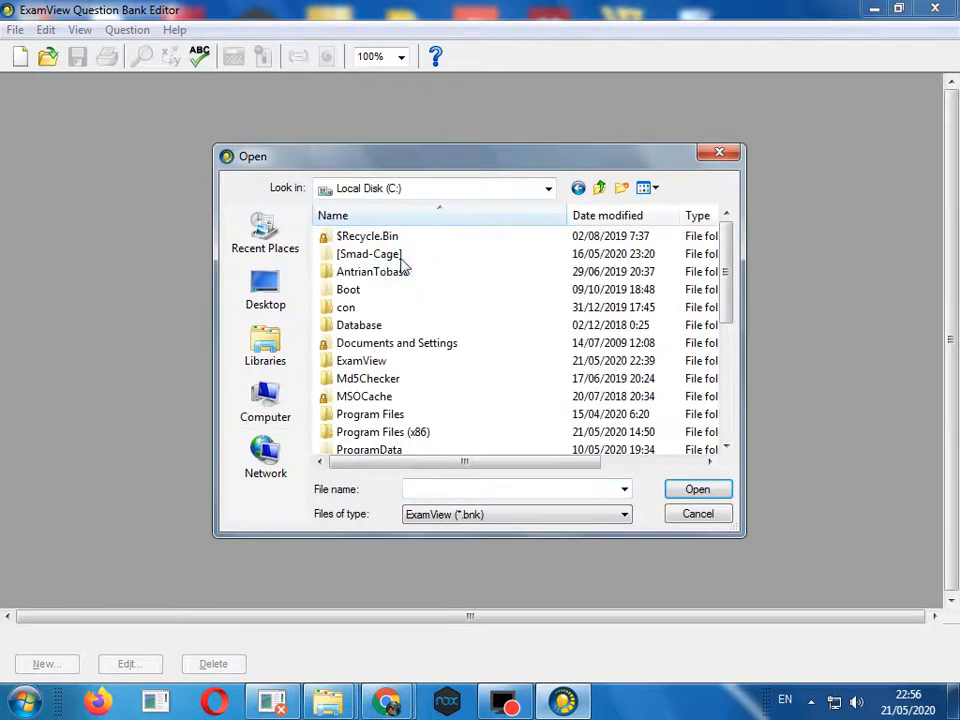
left_click_drag(729, 272, 729, 365)
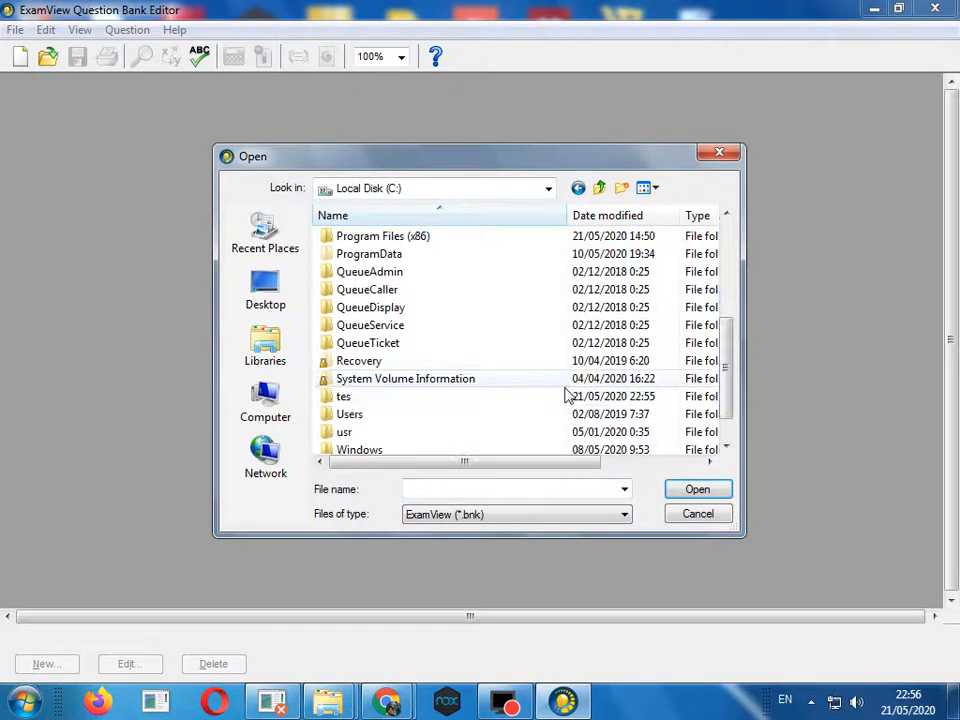
double_click(355, 398)
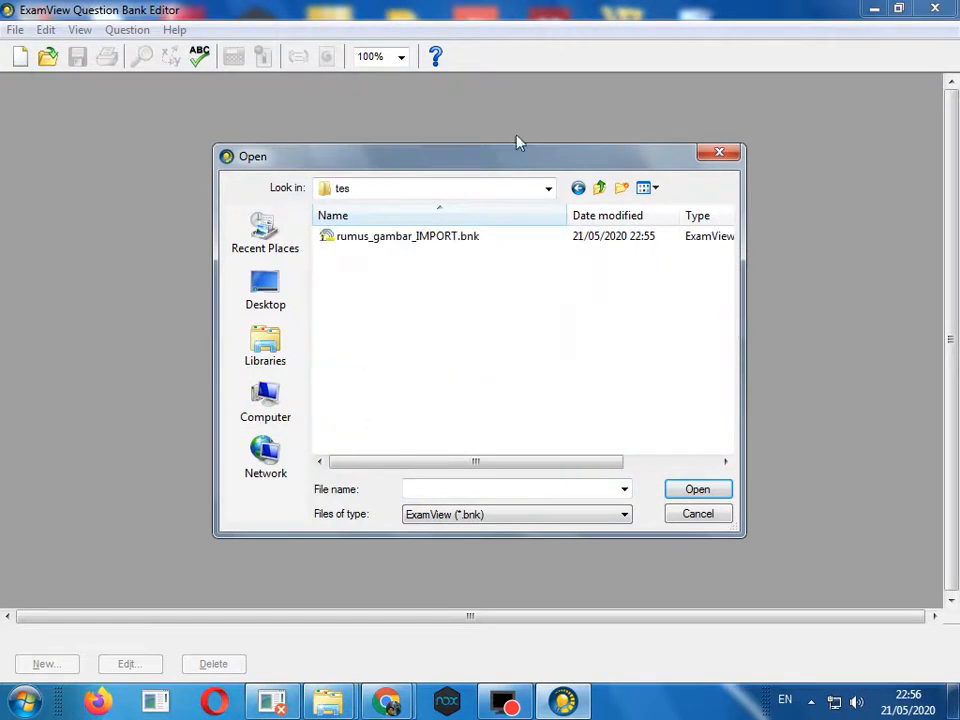
left_click(421, 238)
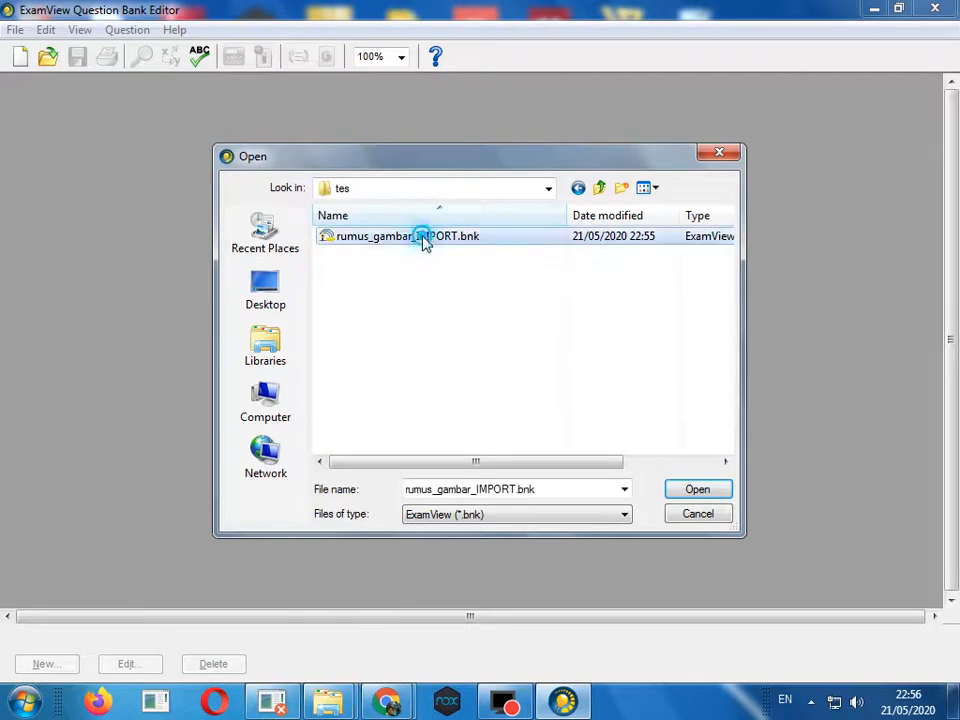
left_click(716, 492)
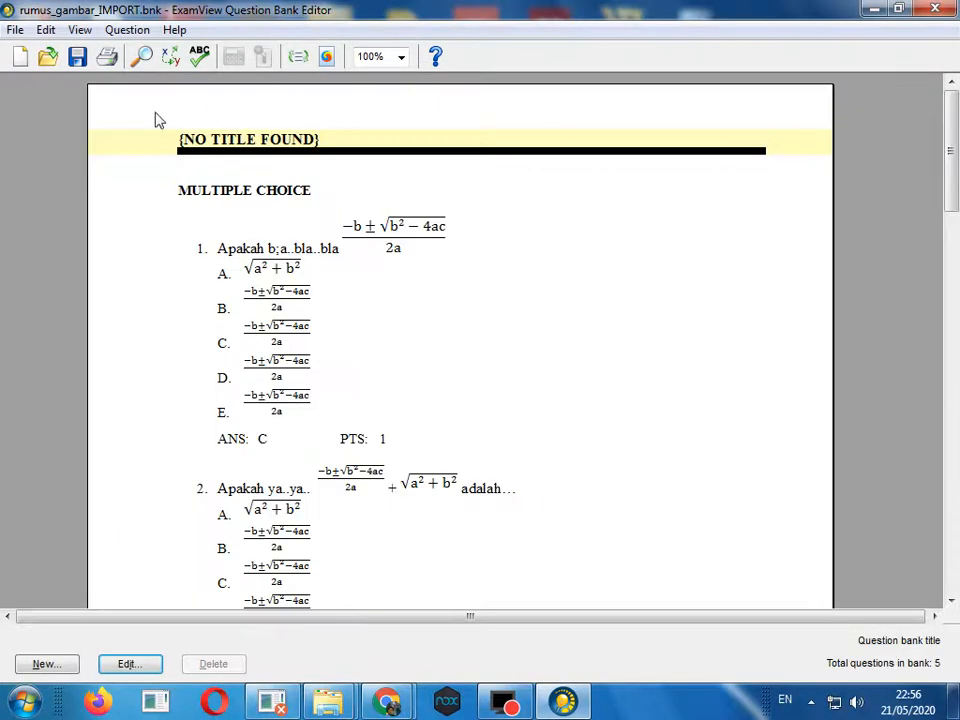
Review the imported multiple-choice questions in the bank, checking their formulas, images, answer choices and answer keys.
mouse_move(953, 103)
left_mouse_down()
mouse_move(955, 126)
mouse_move(954, 108)
left_mouse_up()
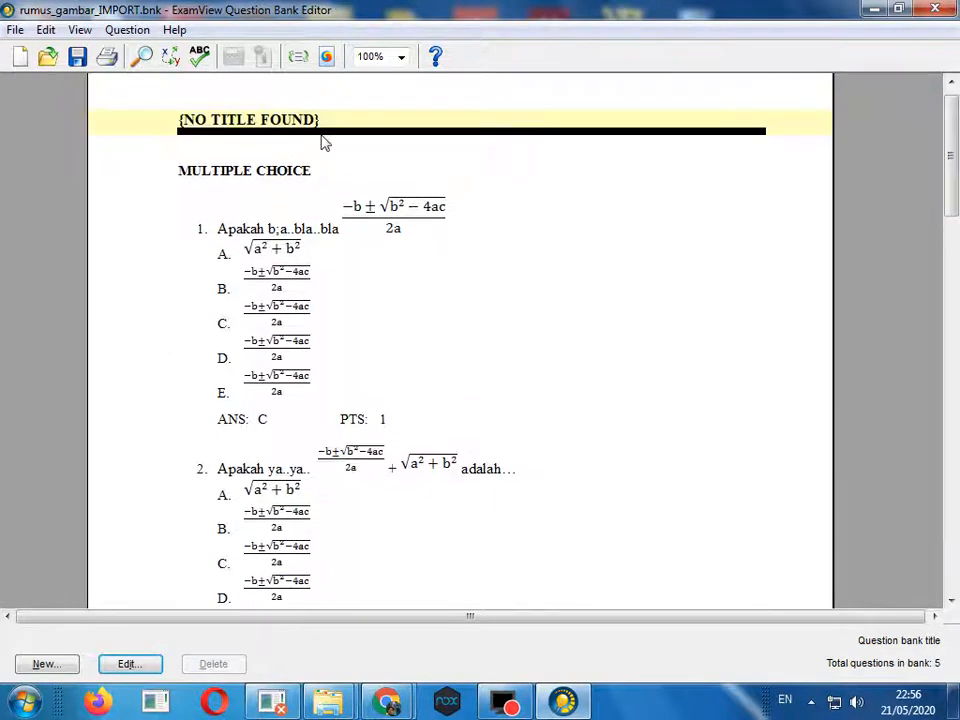
left_click(256, 322)
scroll(296, 364, "down", 3)
left_click(315, 366)
scroll(315, 370, "down", 10)
left_click(316, 342)
scroll(336, 375, "down", 20)
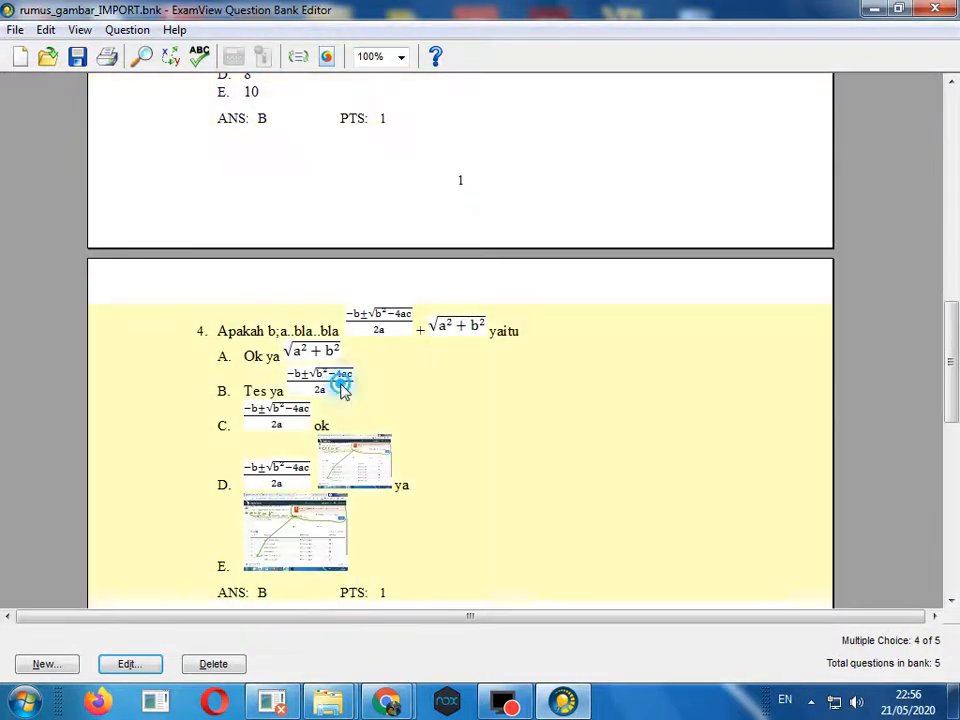
left_click(370, 420)
scroll(370, 420, "down", 4)
left_click(370, 432)
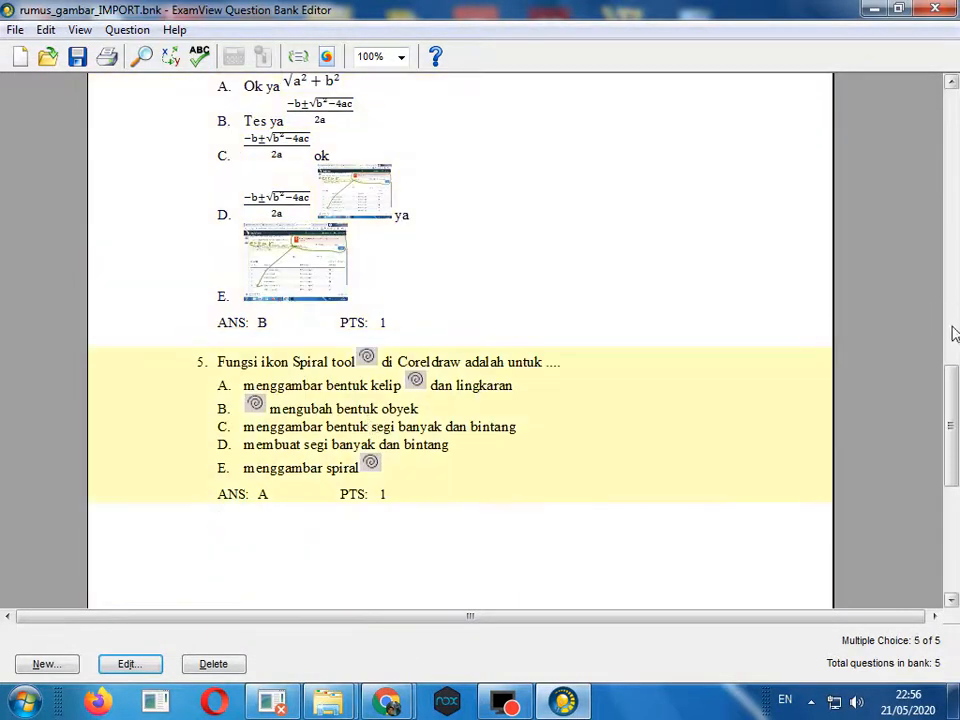
left_click_drag(952, 430, 945, 128)
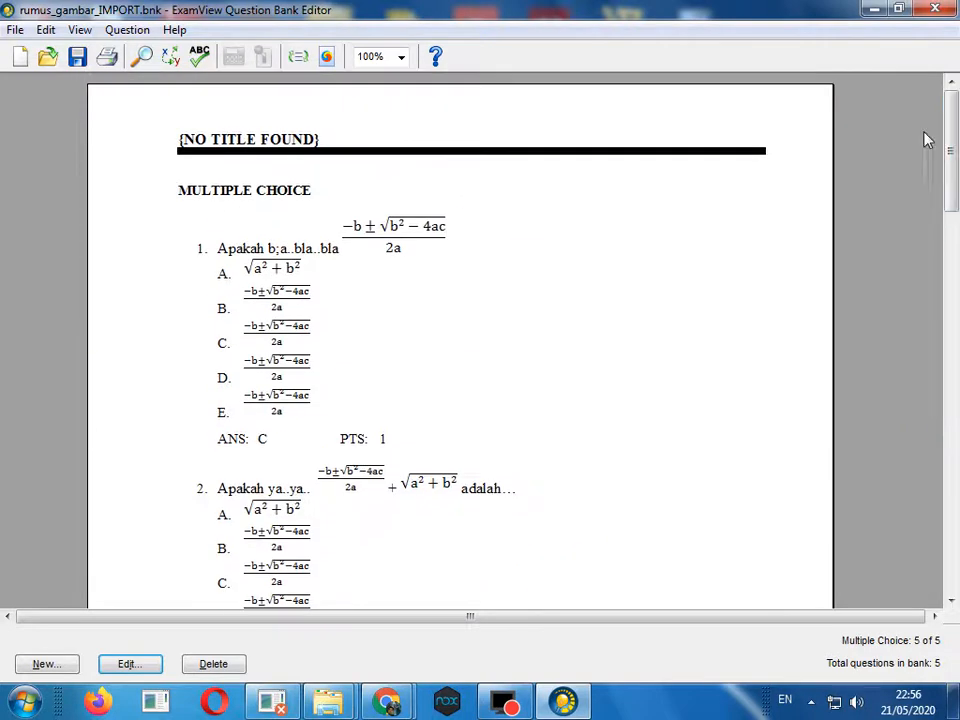
Correct "b;a" to "bLa" in the text of question 1, keep C as the correct answer and record the question.
double_click(280, 270)
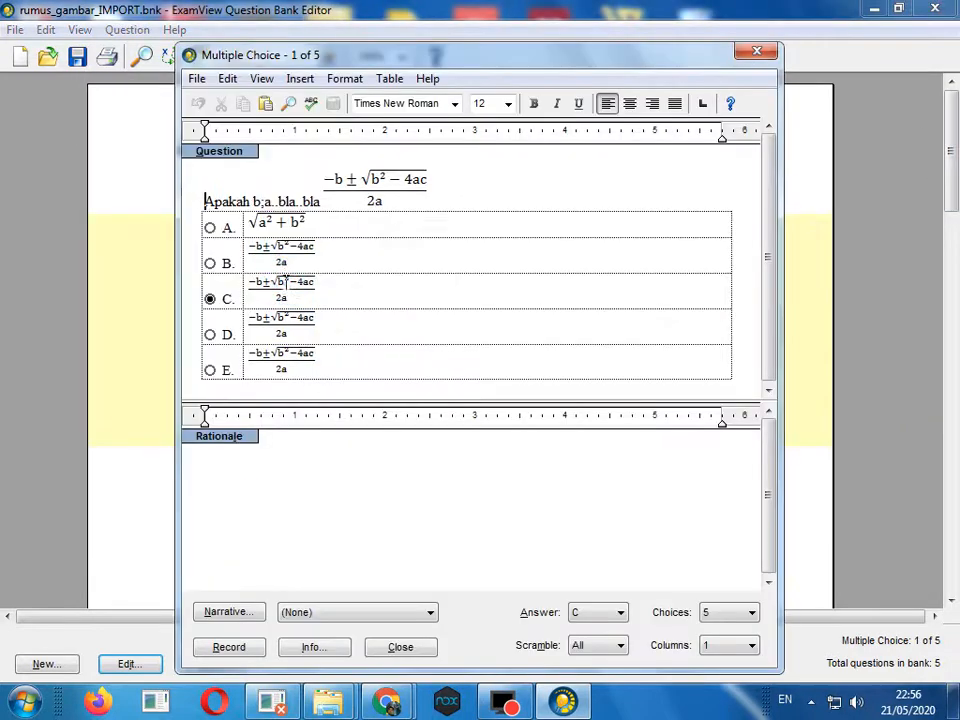
left_click(756, 51)
double_click(289, 279)
left_click(268, 201)
type("l")
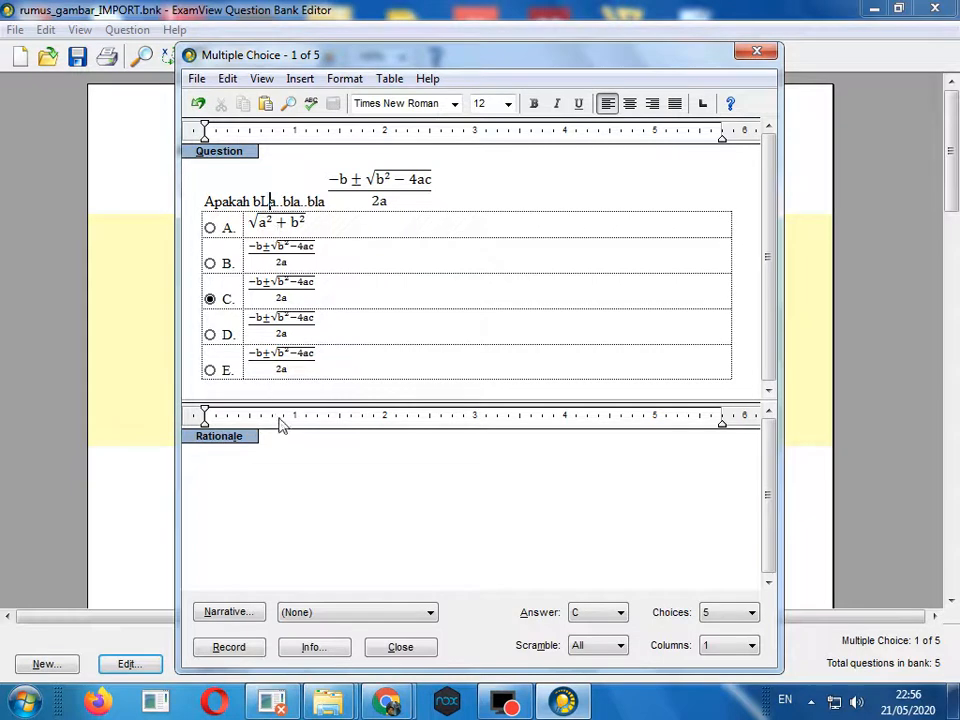
left_click(211, 337)
left_click(210, 371)
left_click(210, 335)
left_click(211, 300)
left_click(243, 648)
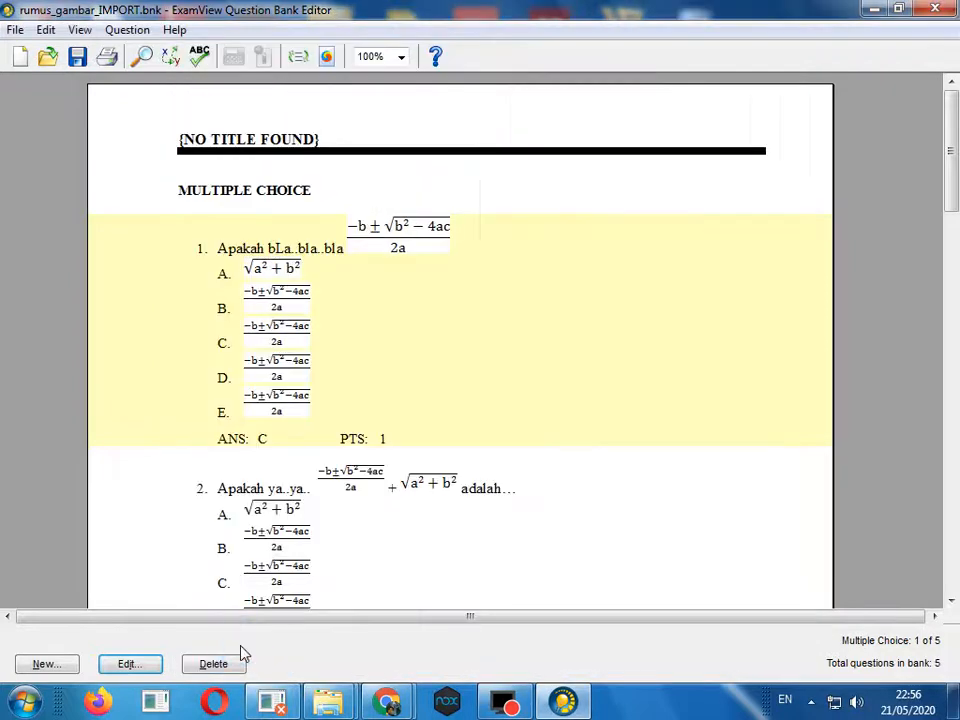
Set the correct answer of question 2 to B and record the question.
scroll(406, 307, "down", 6)
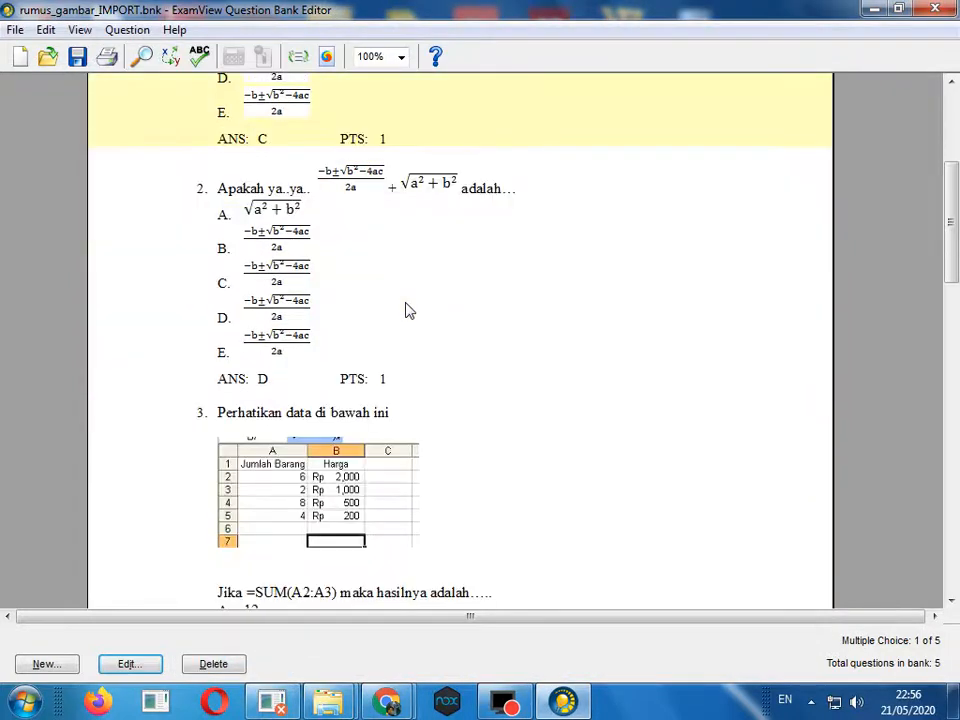
scroll(372, 285, "up", 5)
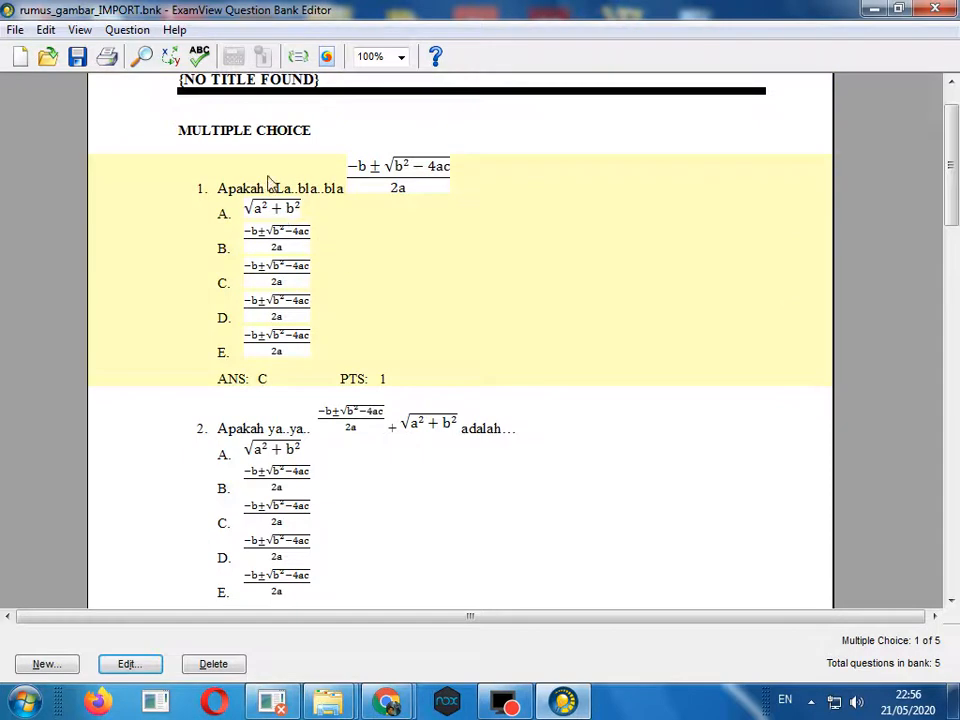
scroll(215, 290, "down", 5)
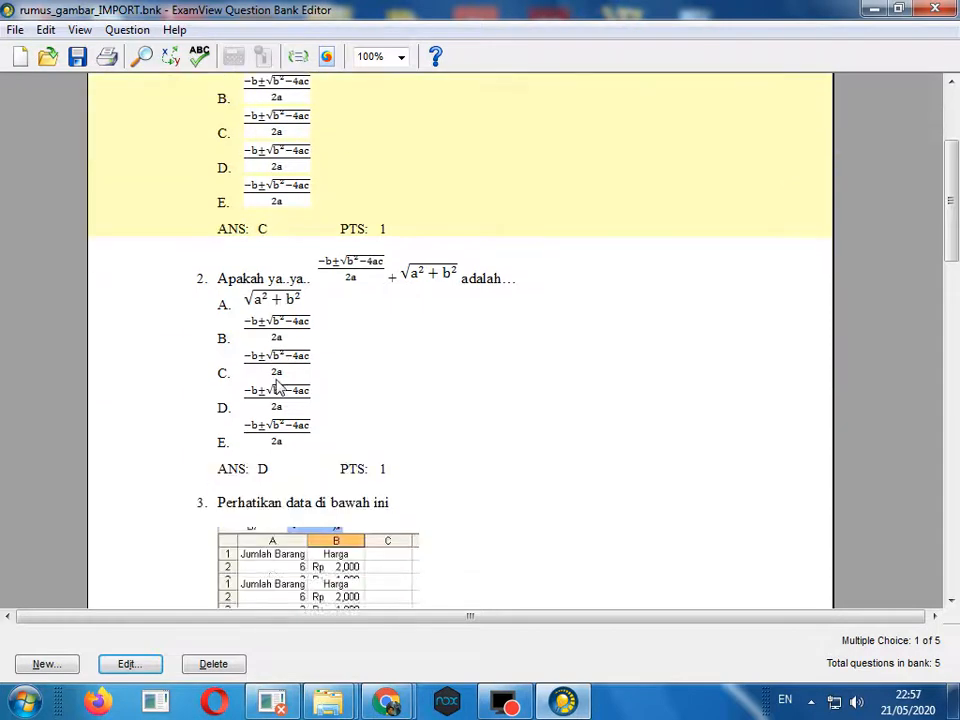
double_click(275, 292)
left_click(212, 255)
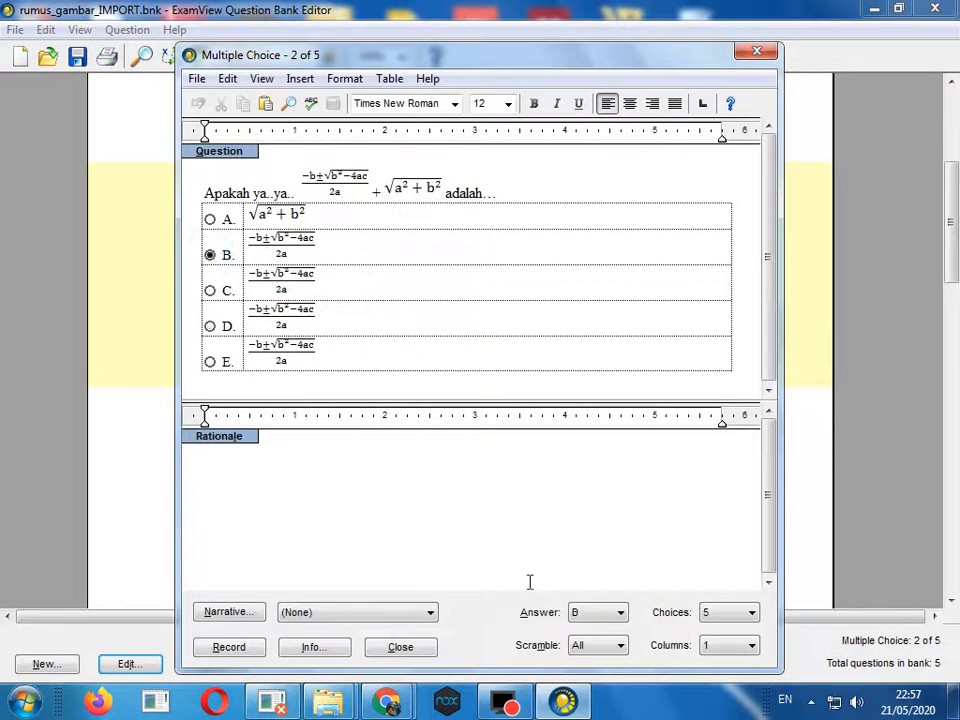
left_click(240, 648)
Check the remaining questions through question 5 and save the question bank.
scroll(290, 410, "down", 2)
scroll(300, 420, "down", 10)
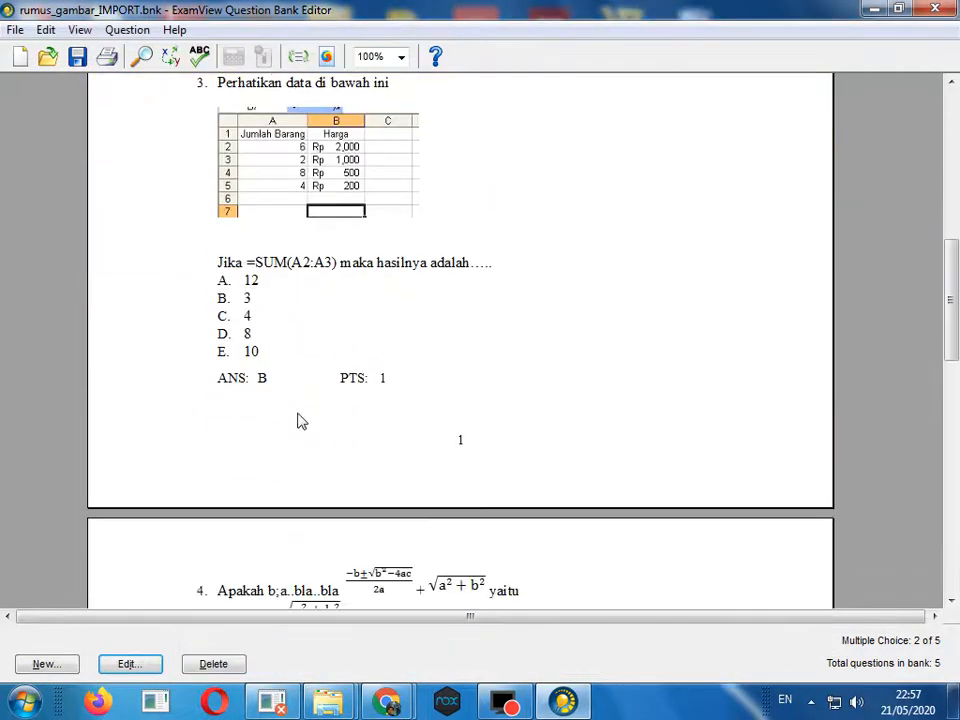
scroll(300, 420, "down", 2)
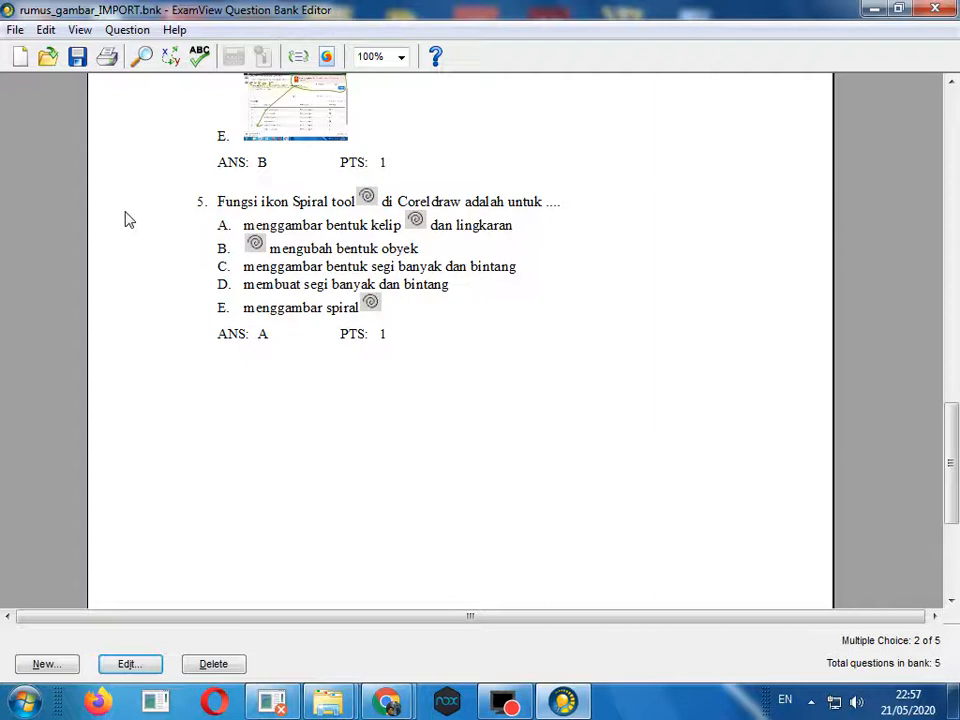
left_click(77, 57)
Export the question bank in Blackboard 7.1+ format to the tes folder with the file name Soal_rumus_pat.
left_click(16, 30)
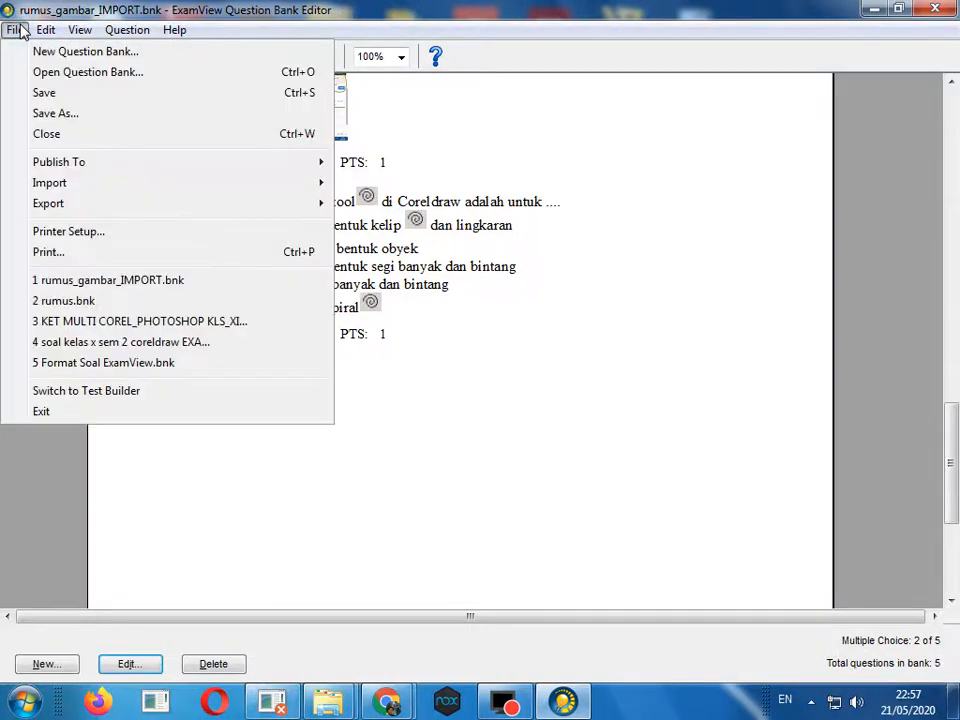
mouse_move(97, 214)
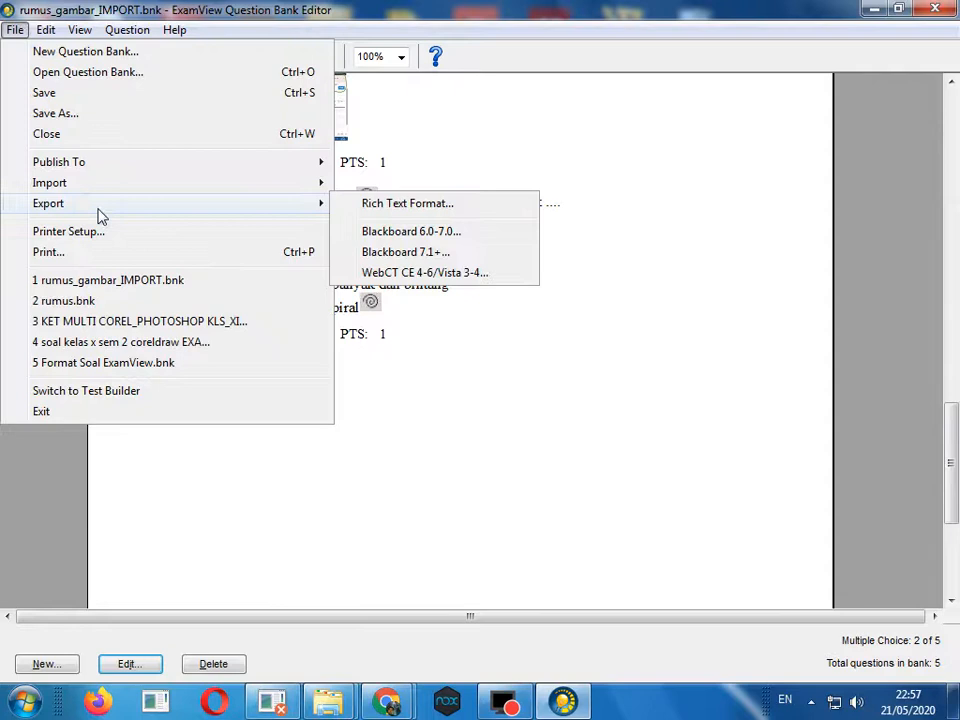
left_click(440, 253)
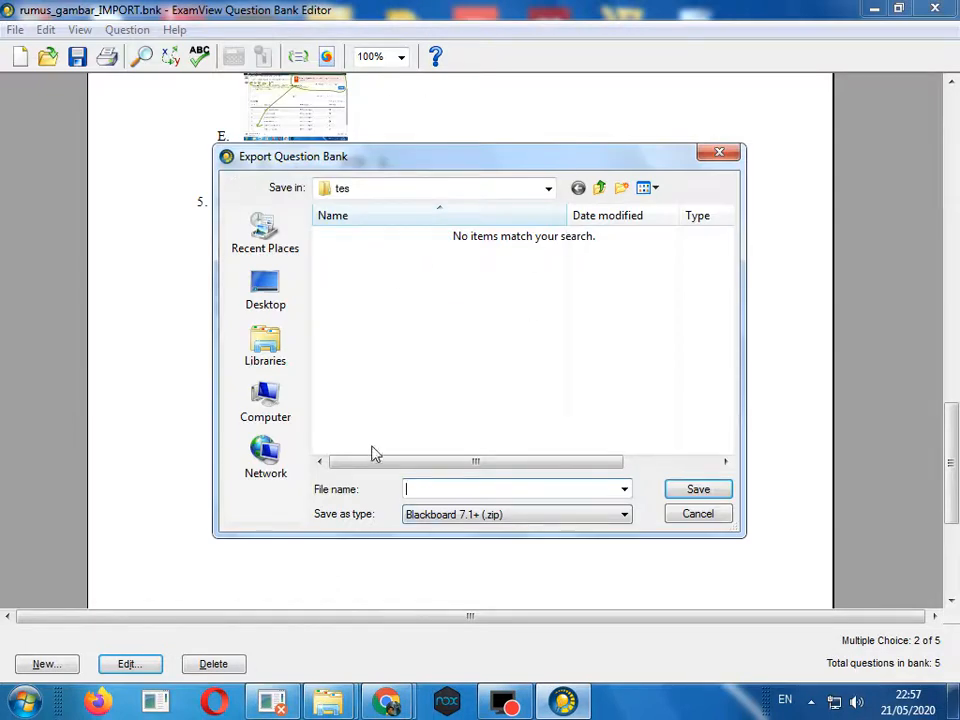
left_click(443, 490)
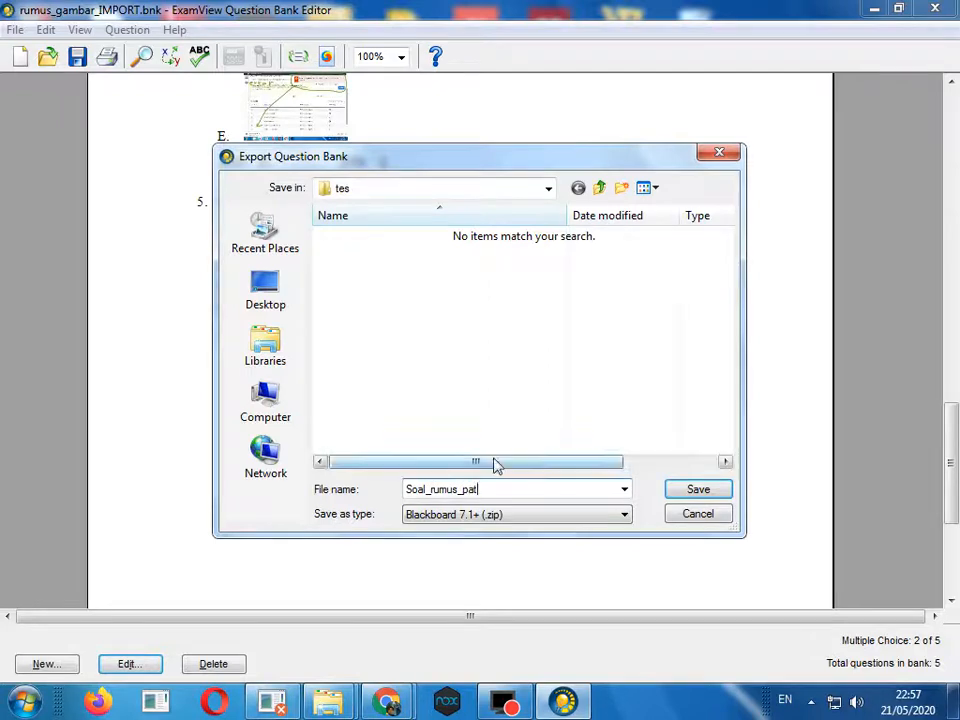
left_click(506, 374)
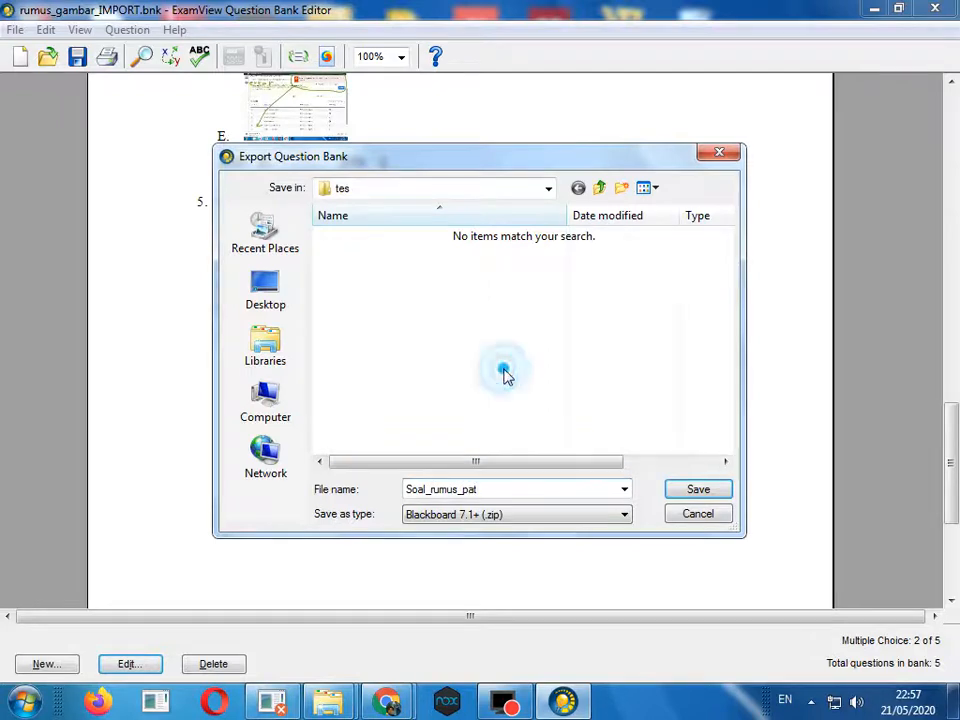
left_click(697, 490)
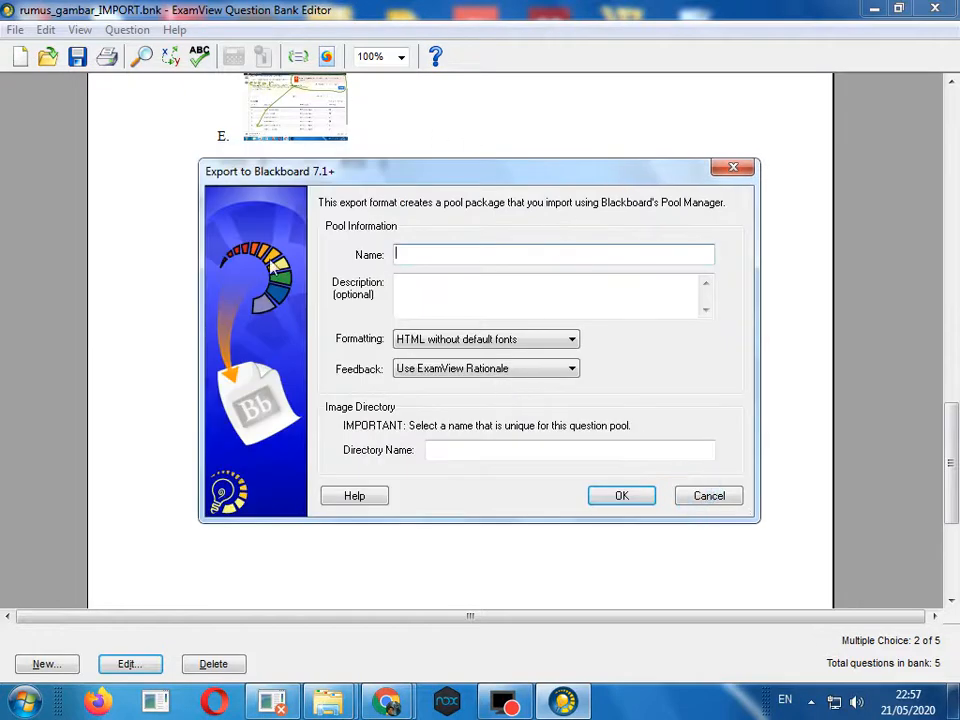
Switch to the e-learning MAN 2 Bantul site in Chrome and look through the PAT training post and administration links.
left_click(390, 704)
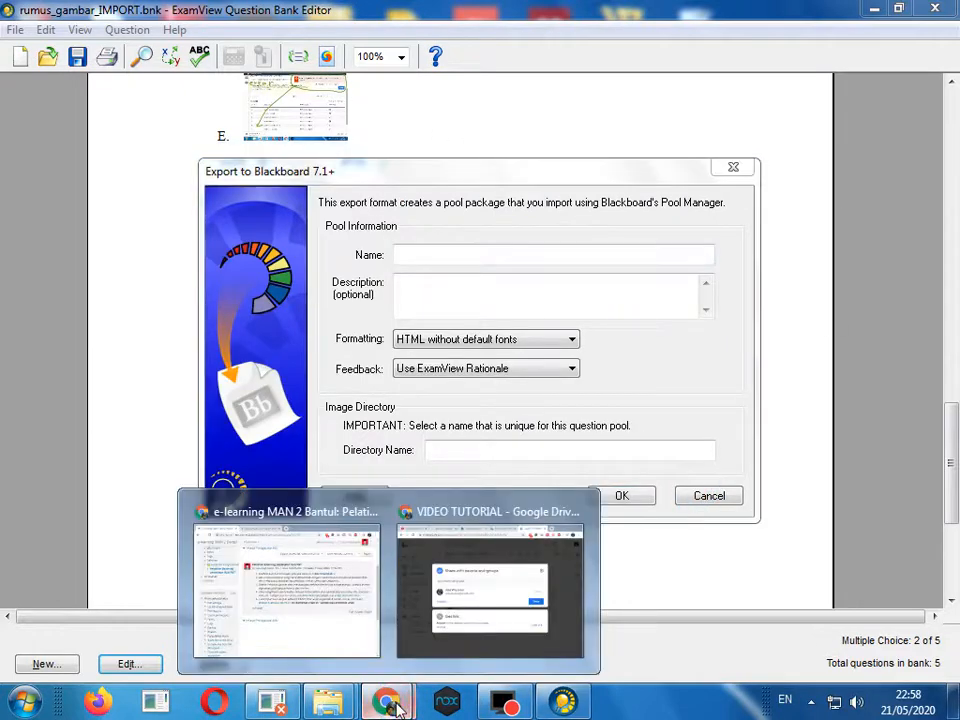
left_click(330, 627)
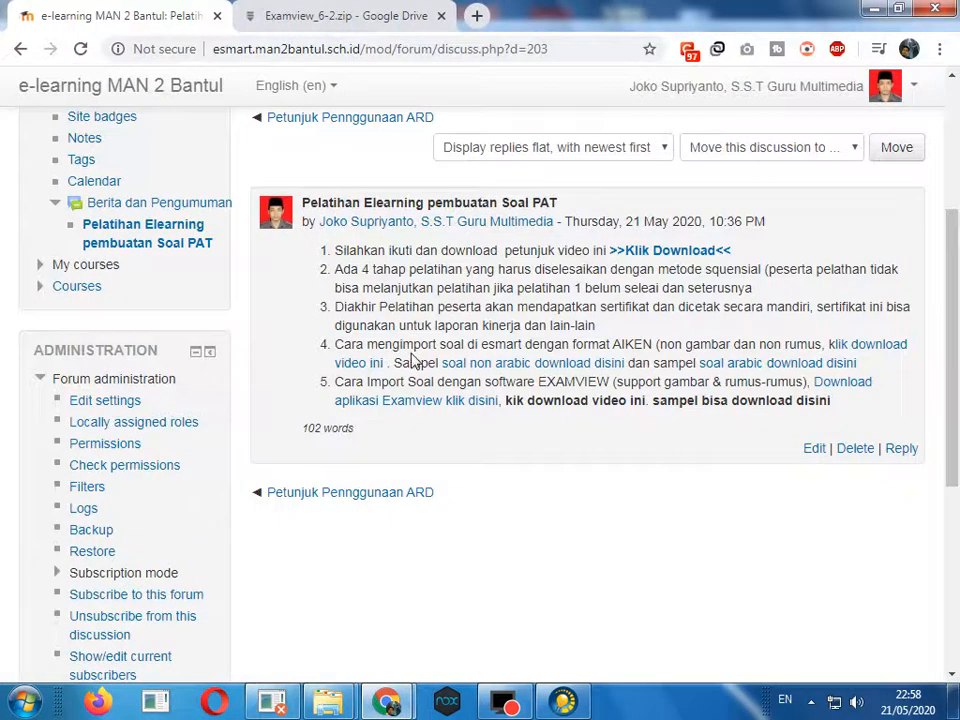
scroll(339, 426, "down", 4)
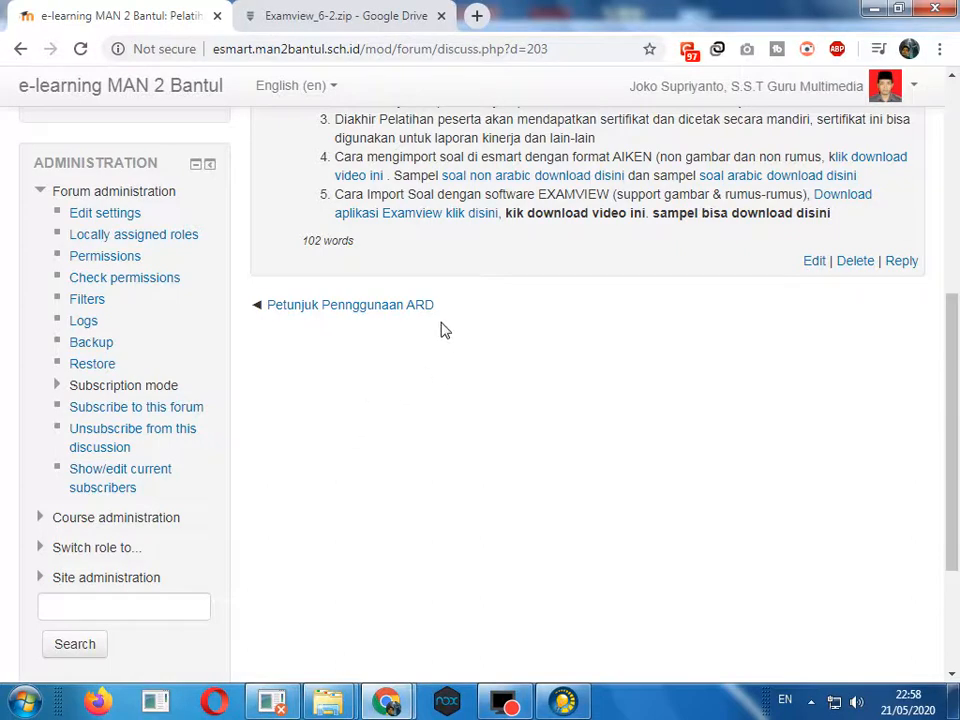
scroll(446, 323, "up", 5)
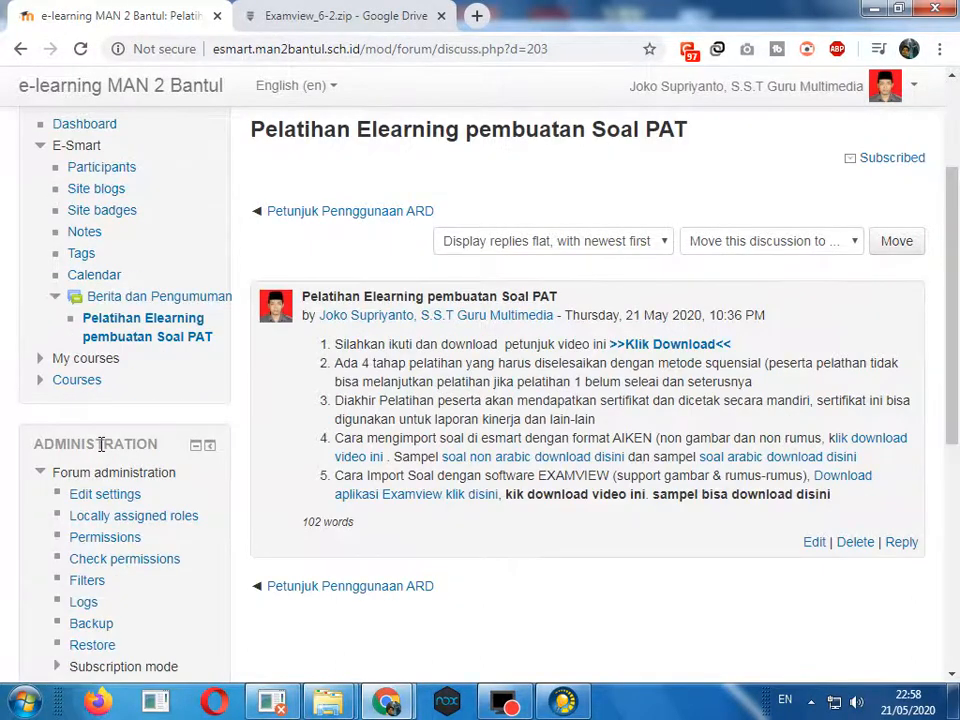
scroll(99, 441, "down", 9)
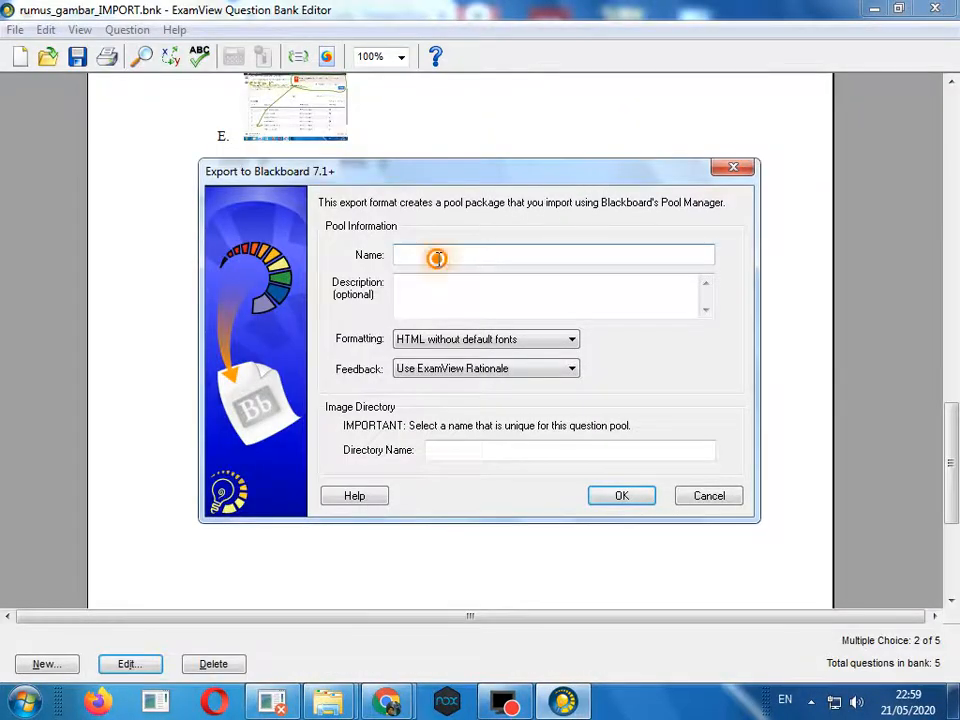
Paste PAT-BJAWA-PILGAN as the Blackboard pool name and replace BJAWA with MULTI to name it PAT-MULTI-PILGAN.
right_click(438, 259)
left_click(482, 341)
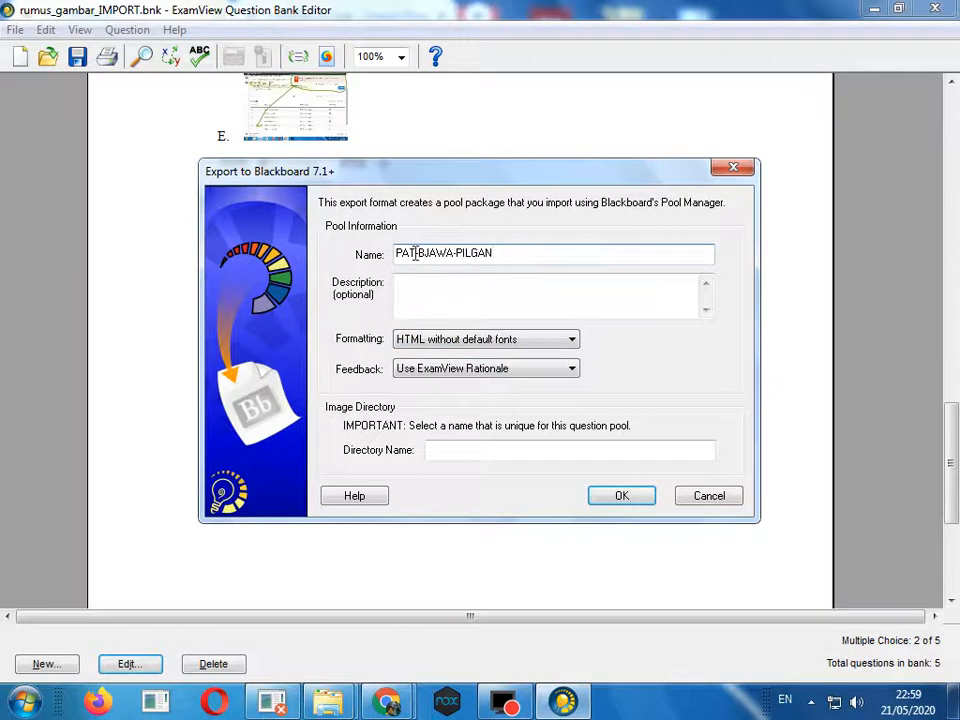
left_click_drag(455, 254, 421, 253)
type("MULTI")
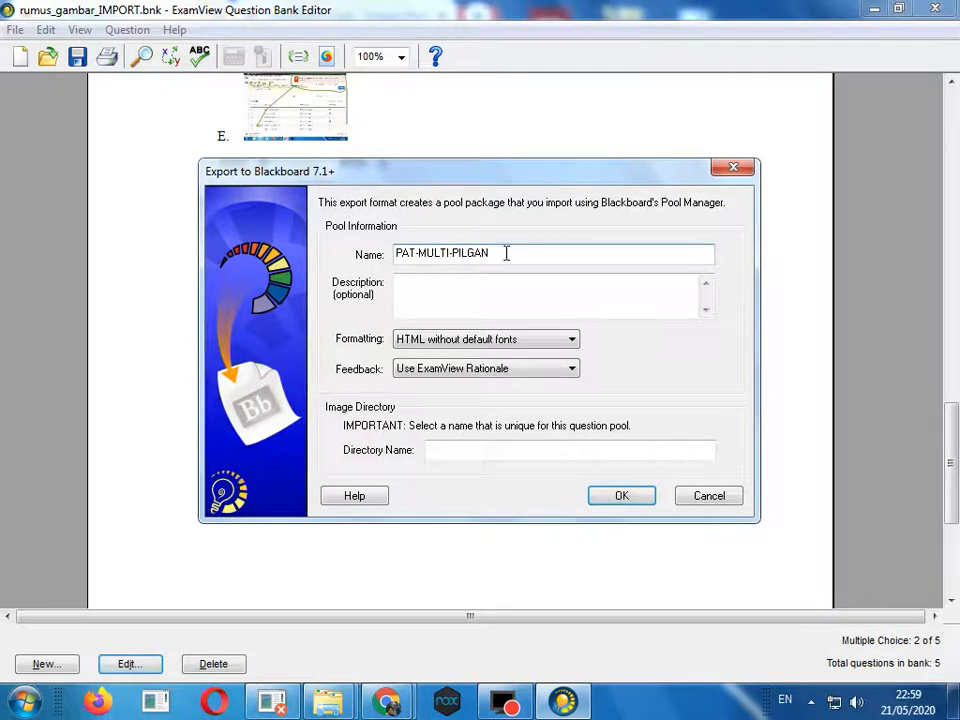
left_click(440, 295)
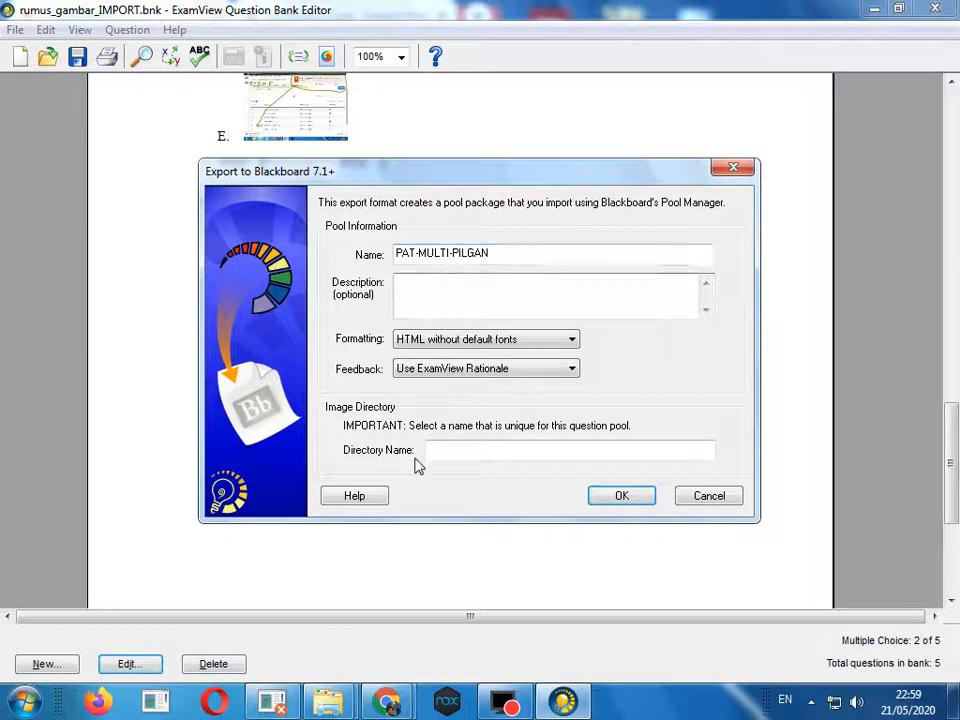
Copy the pool name PAT-MULTI-PILGAN into the image directory name.
double_click(521, 255)
right_click(401, 255)
left_click(426, 318)
left_click(484, 450)
right_click(486, 452)
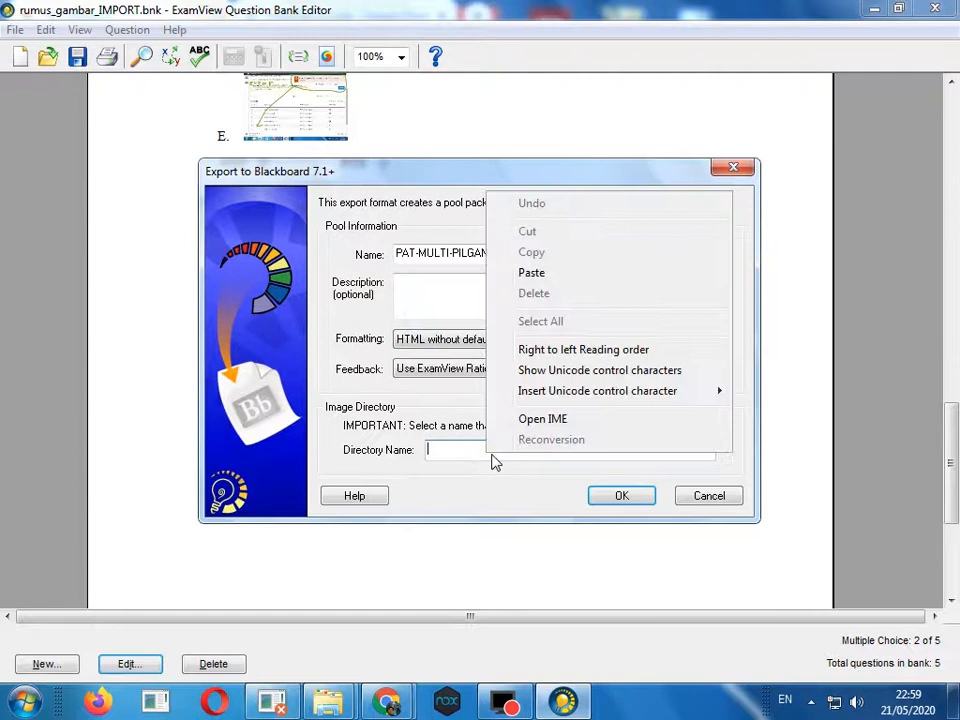
left_click(532, 273)
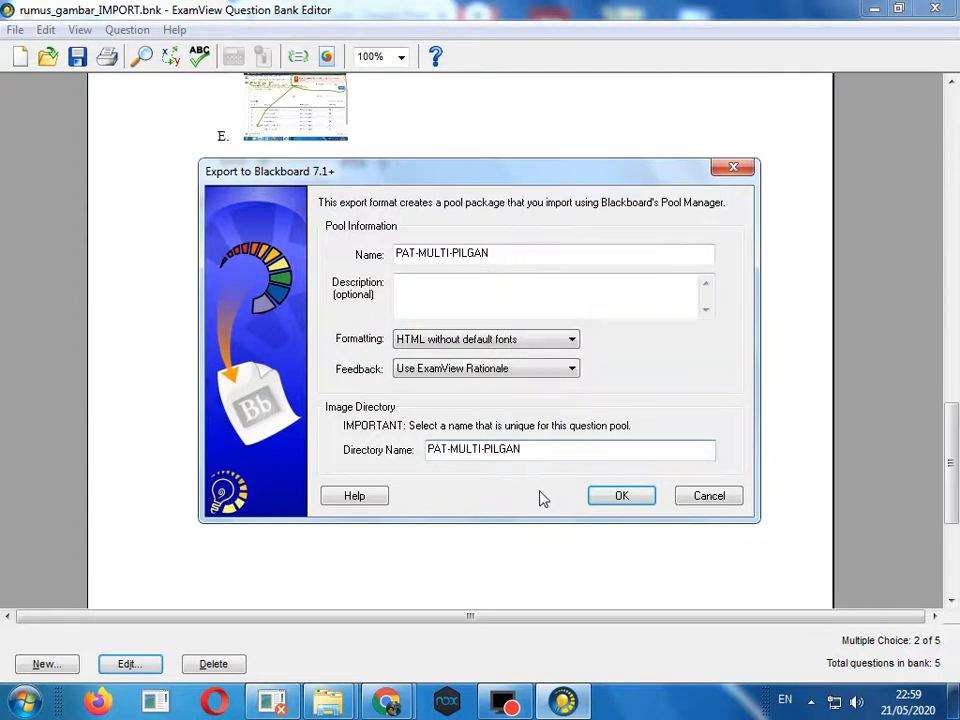
Finish the Blackboard export and check for Soal_rumus_pat.zip in the refreshed tes folder.
left_click(622, 497)
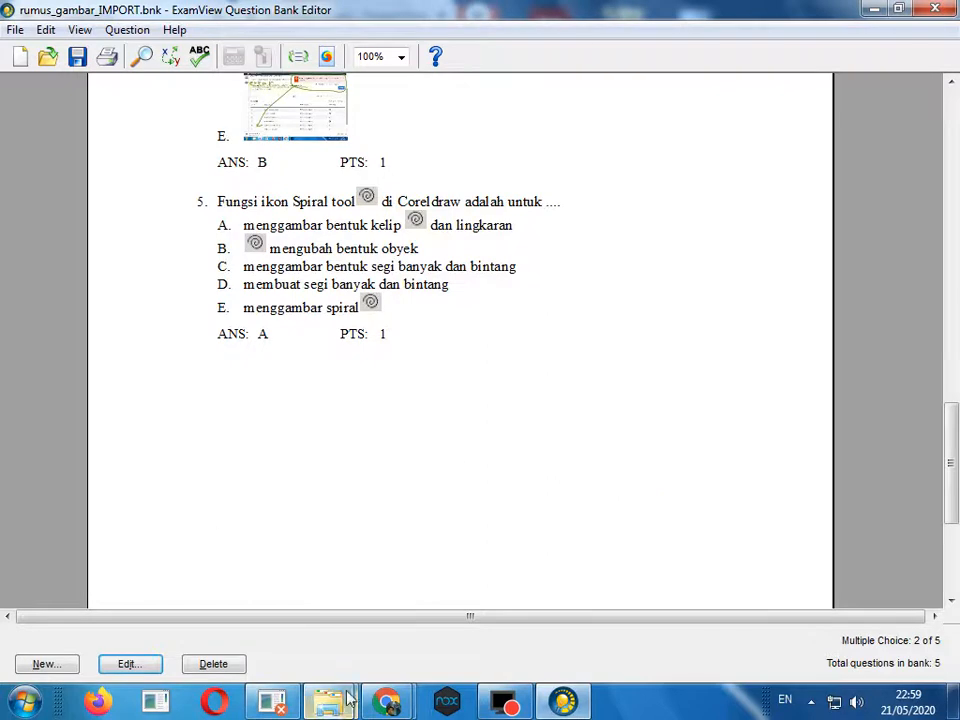
mouse_move(328, 700)
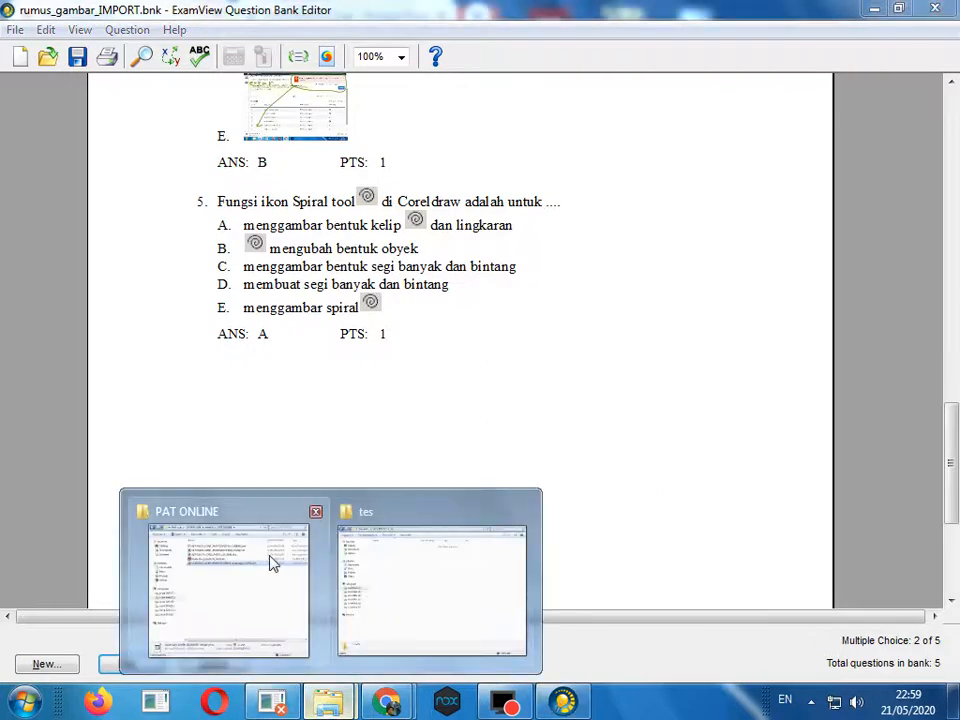
left_click(429, 566)
right_click(291, 229)
left_click(329, 303)
left_click(251, 123)
left_click(246, 144)
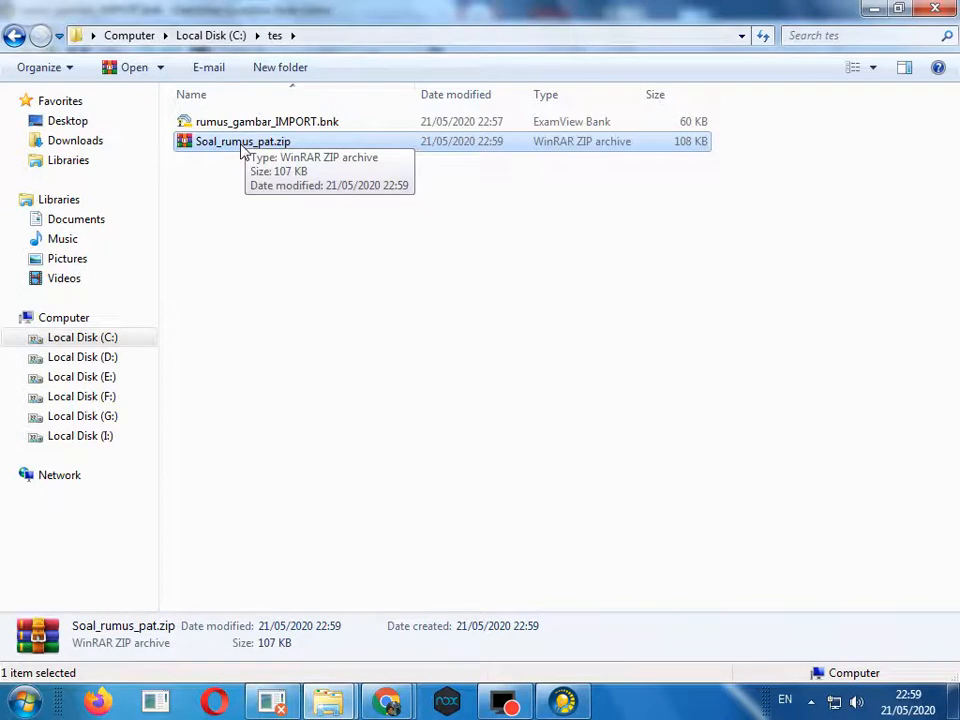
Switch to the e-learning MAN 2 Bantul site in Chrome and open the Kelas X course under UJIAN Madrasah.
left_click(385, 700)
left_click(326, 602)
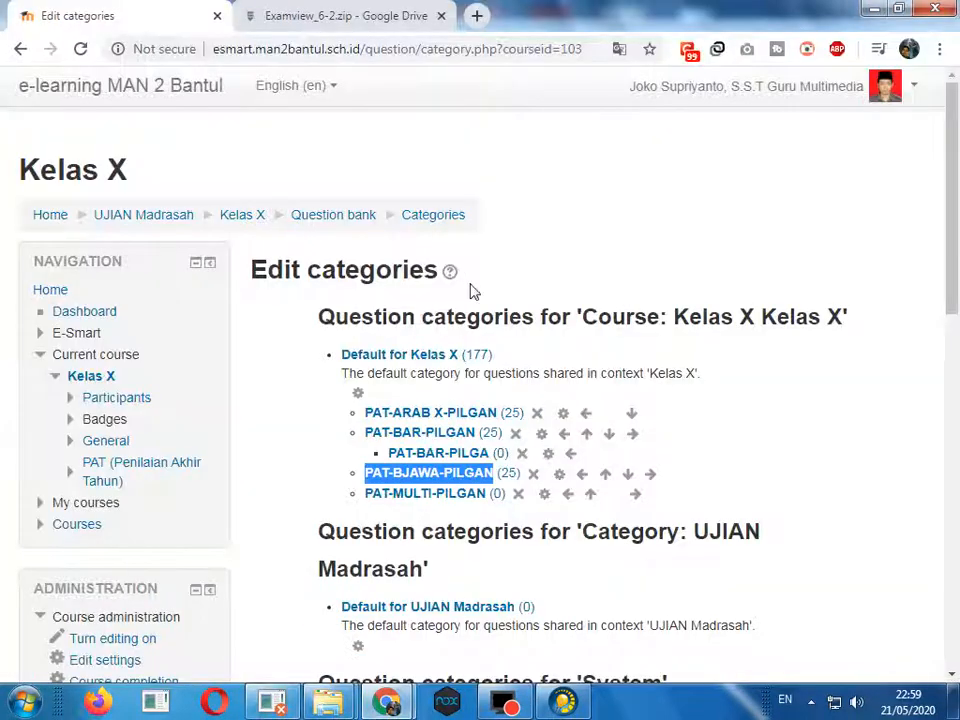
left_click(50, 215)
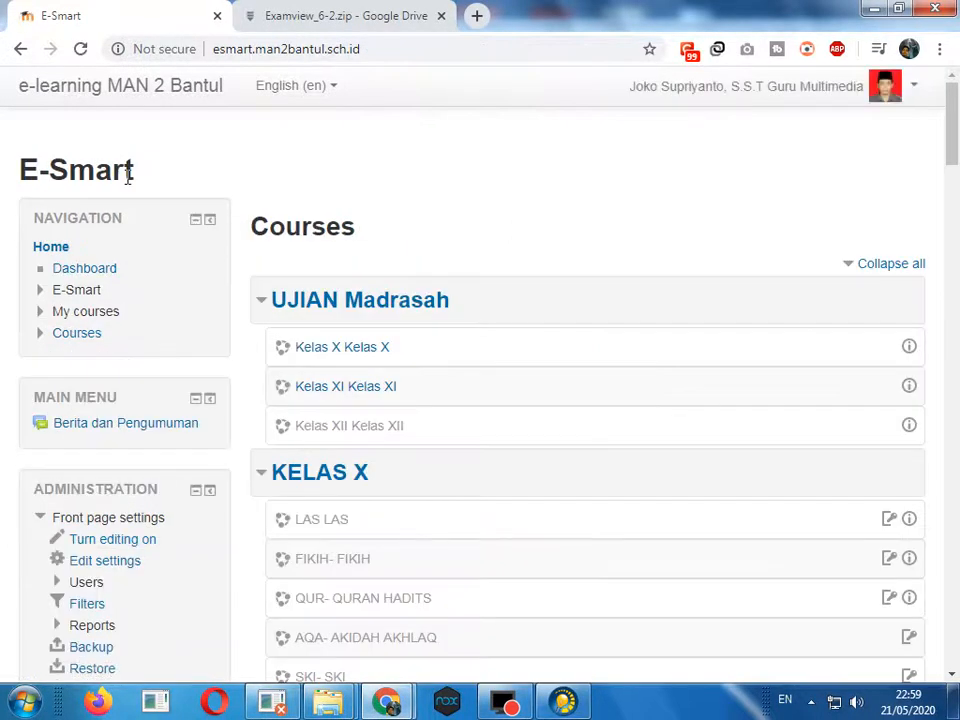
left_click(365, 350)
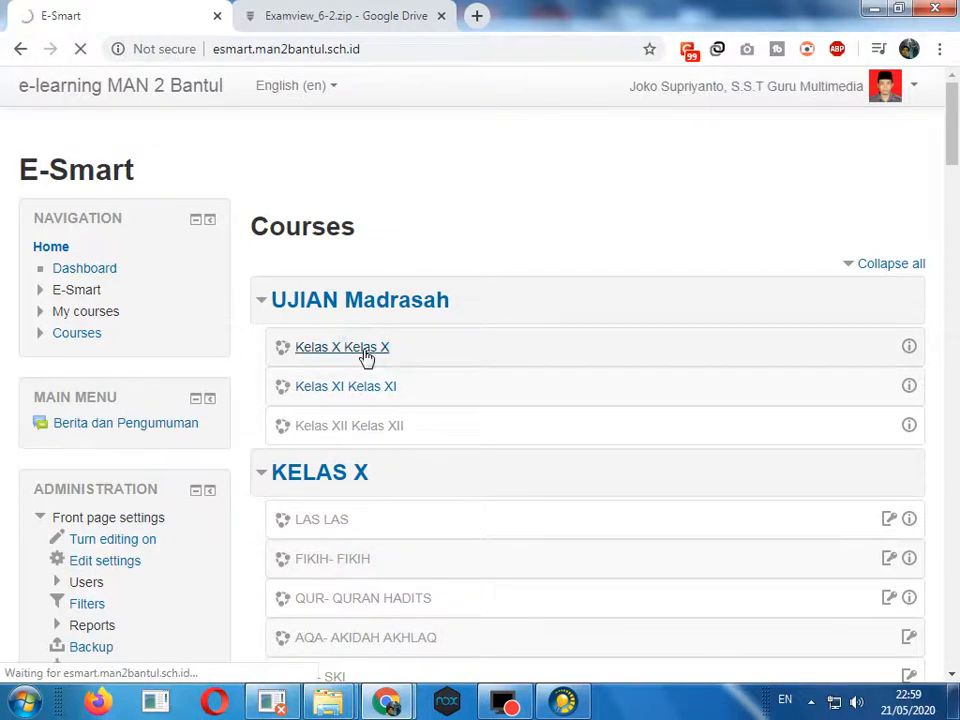
Open the SAMPEL_MAPEL quiz at the end of the Kelas X course.
scroll(454, 418, "down", 5)
scroll(454, 418, "down", 15)
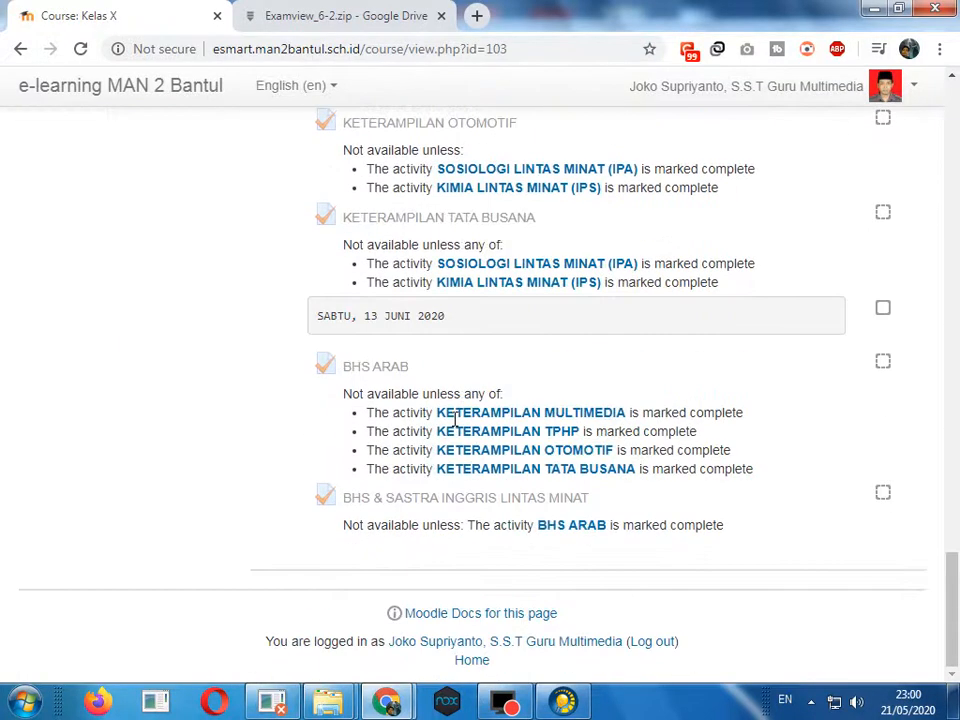
left_click_drag(956, 566, 930, 206)
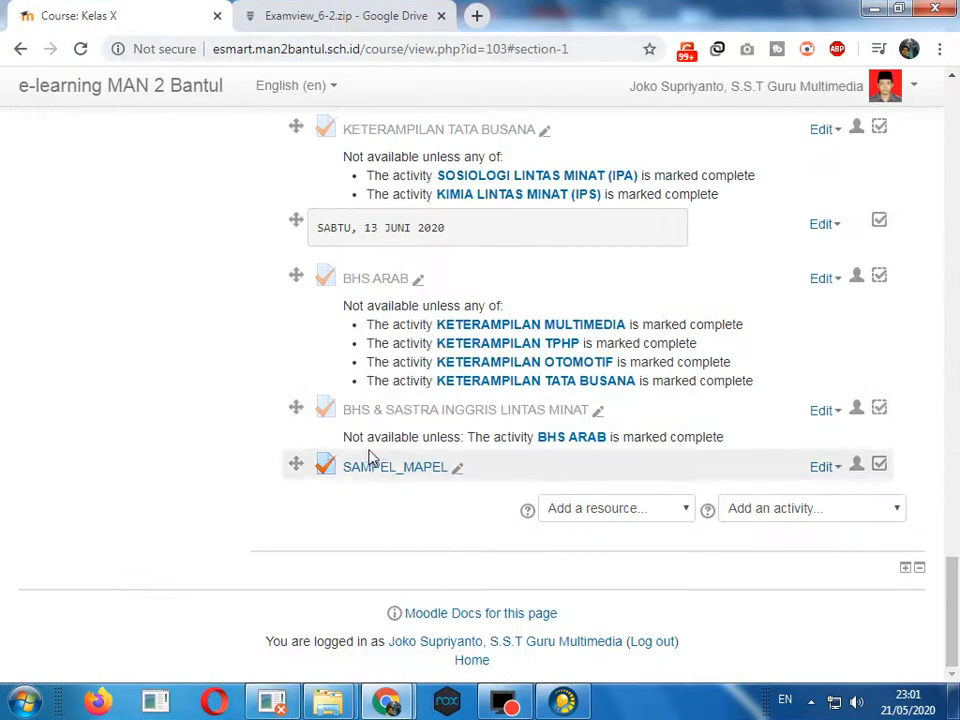
scroll(238, 555, "up", 2)
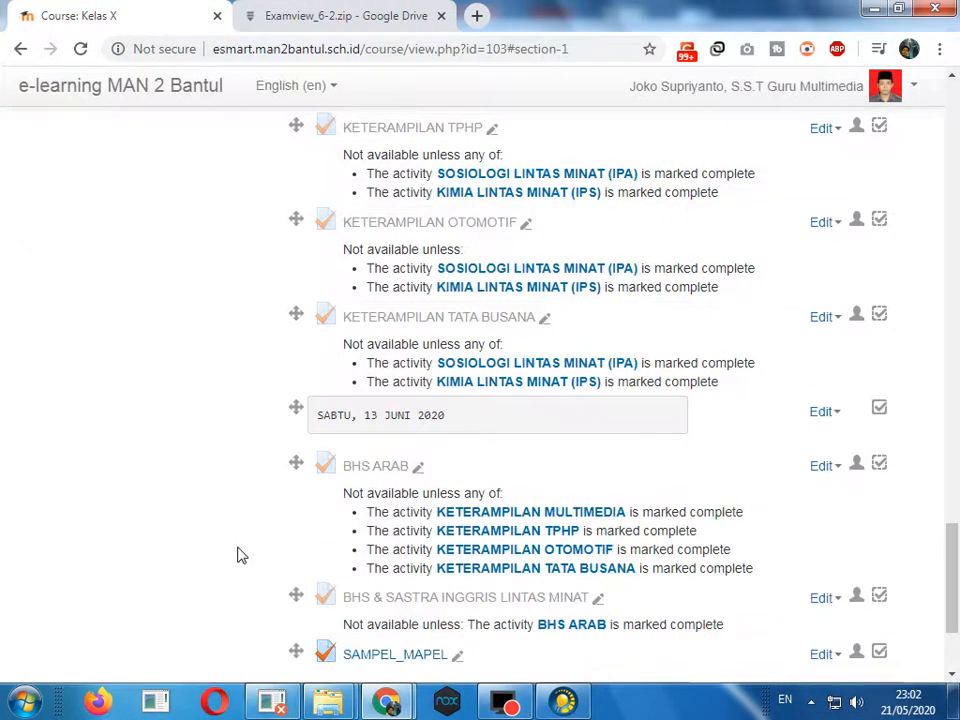
scroll(238, 555, "down", 2)
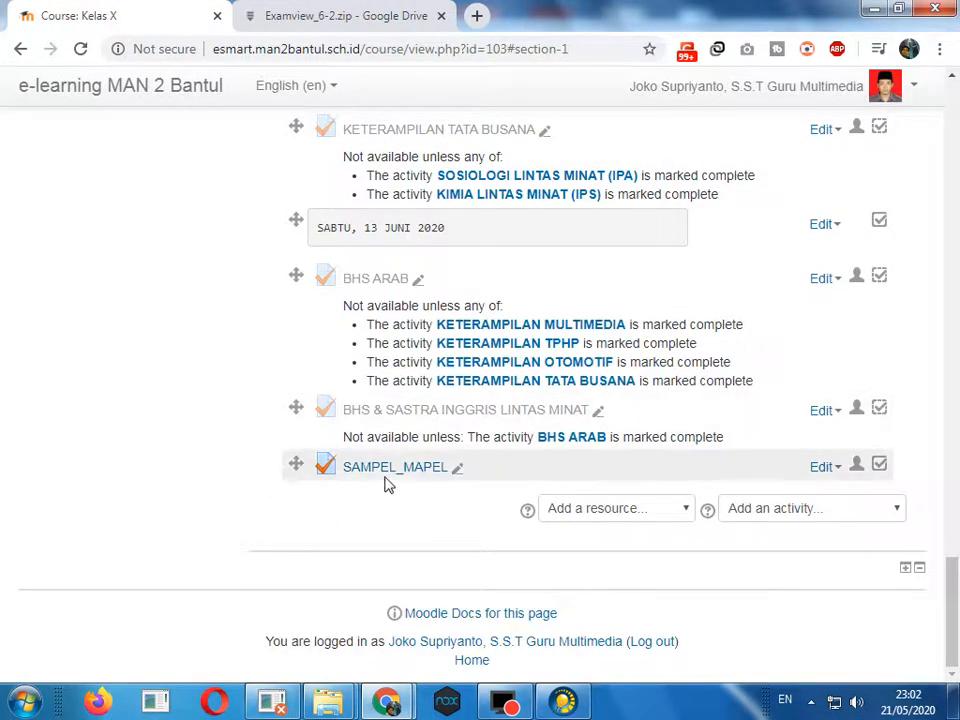
left_click(386, 467)
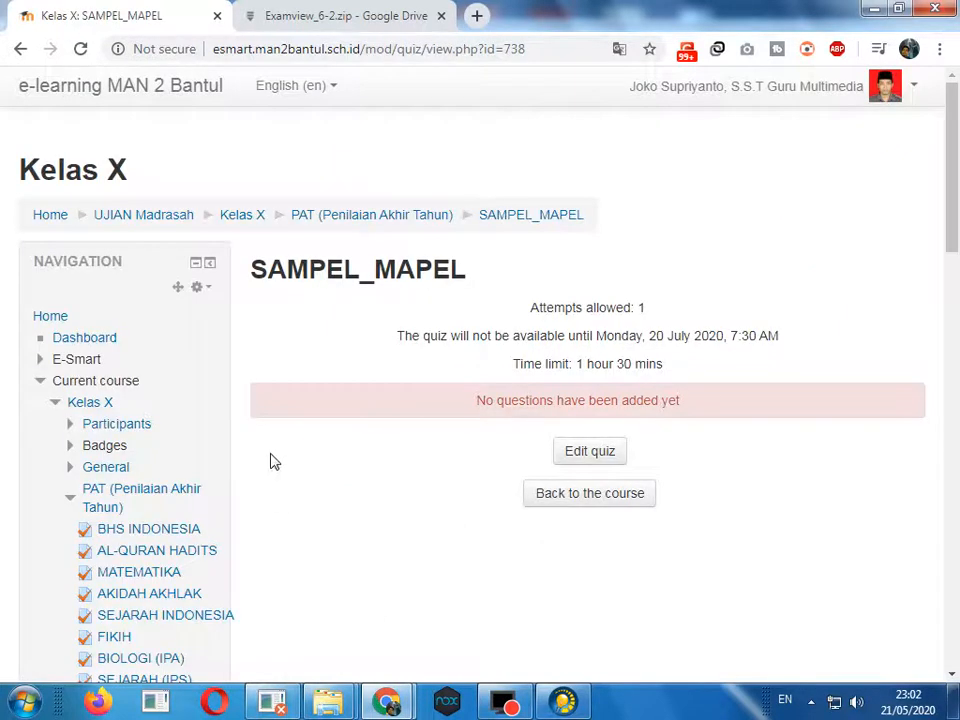
Open the question import page from the SAMPEL_MAPEL quiz's question bank.
scroll(507, 480, "down", 4)
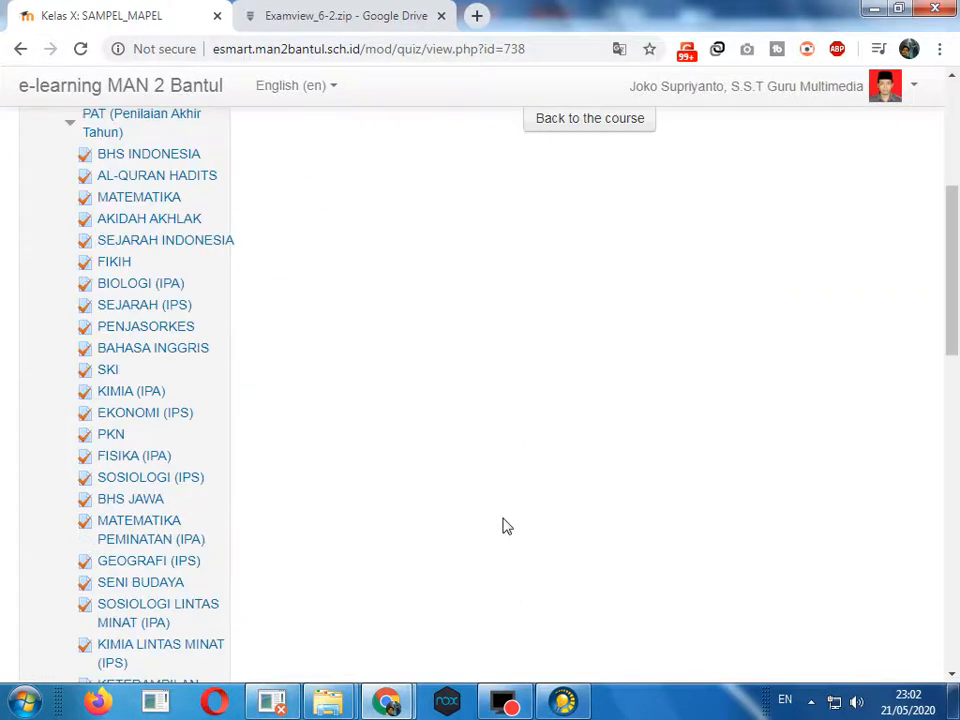
scroll(507, 526, "down", 10)
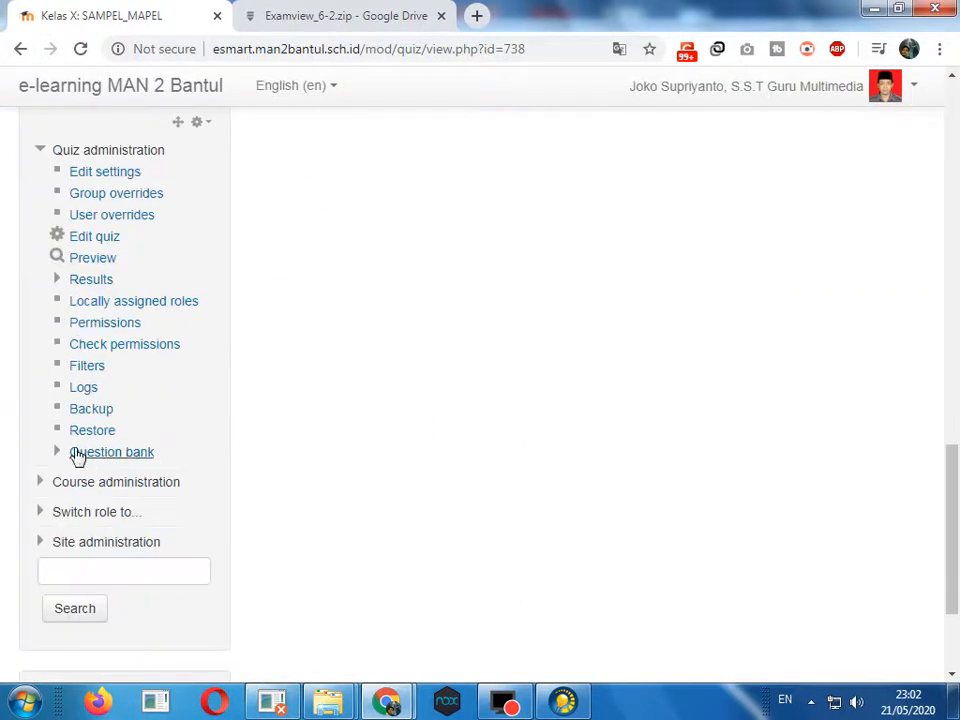
left_click(58, 455)
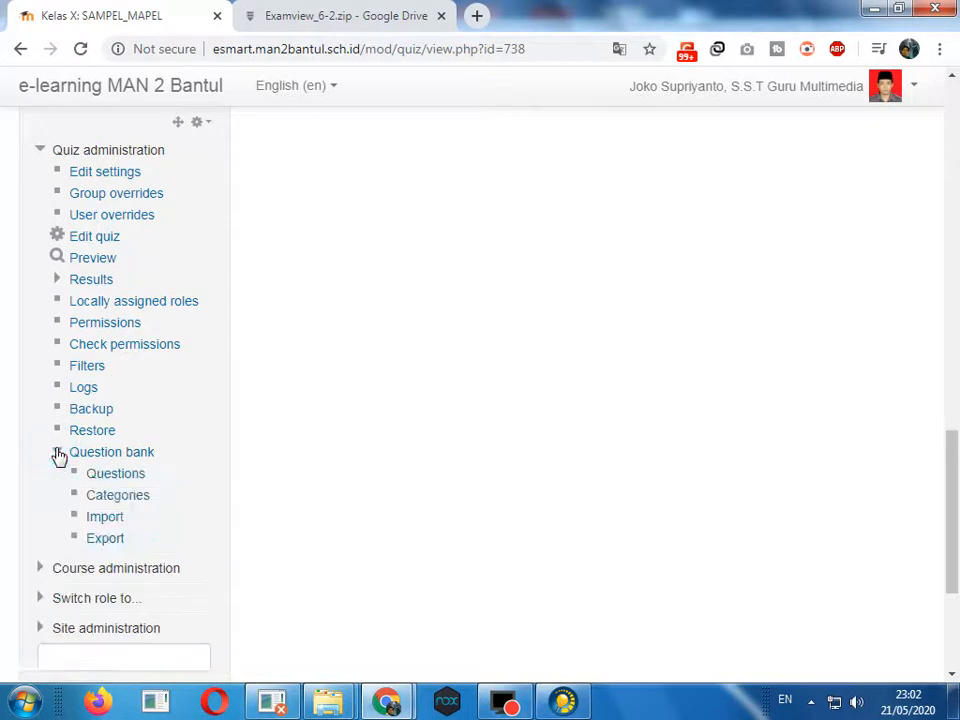
left_click(112, 517)
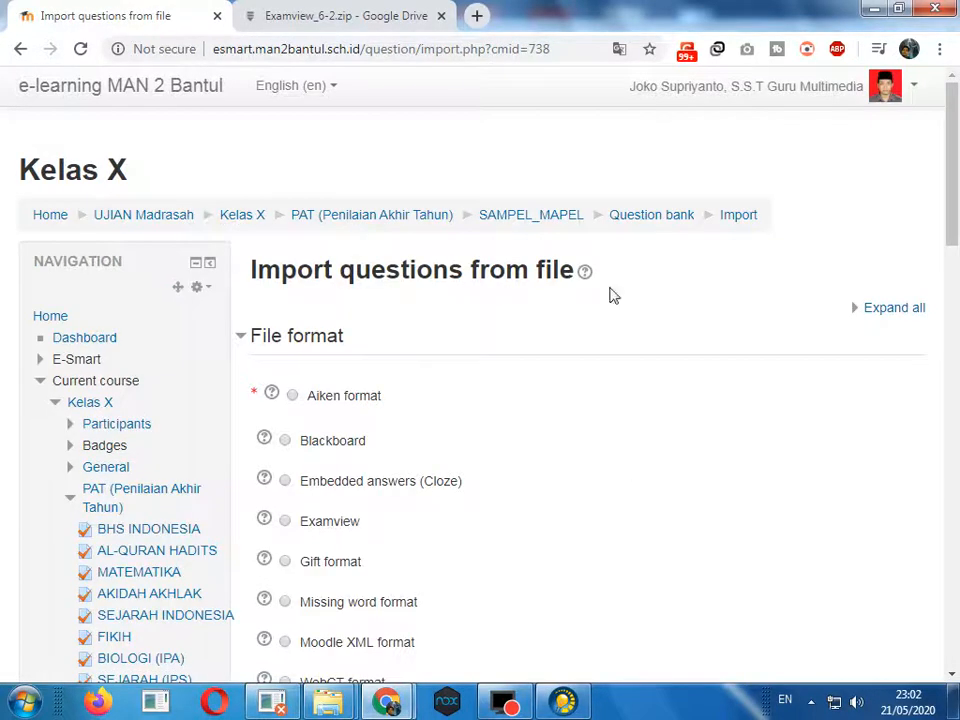
Choose Blackboard as the import file format and read its help note on zip files and image support.
left_click(286, 444)
left_click(264, 438)
scroll(640, 445, "down", 1)
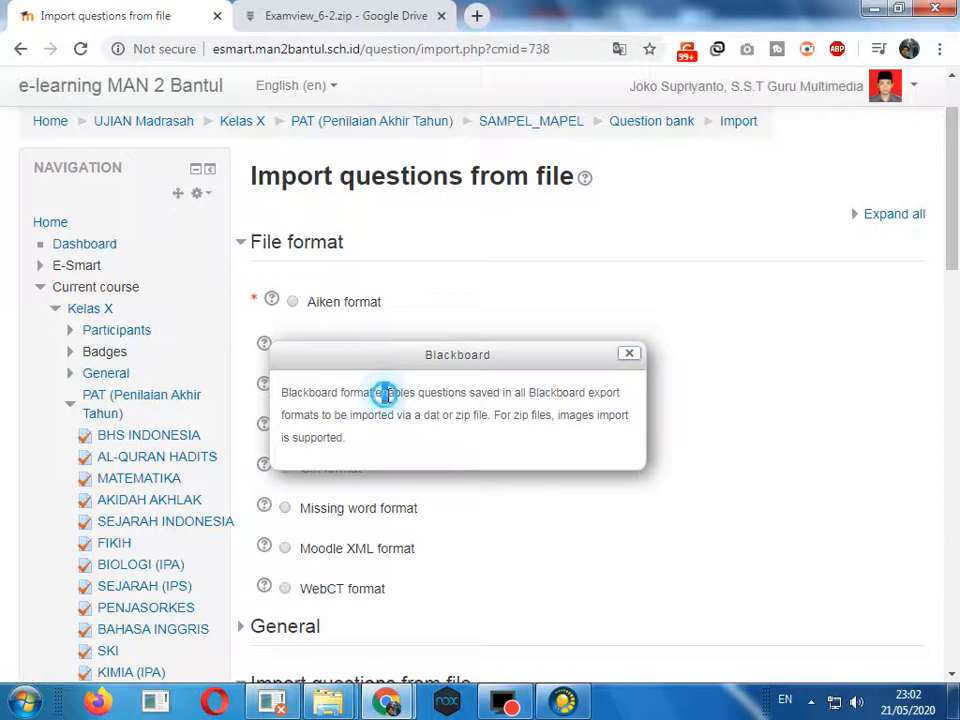
left_click_drag(385, 395, 469, 394)
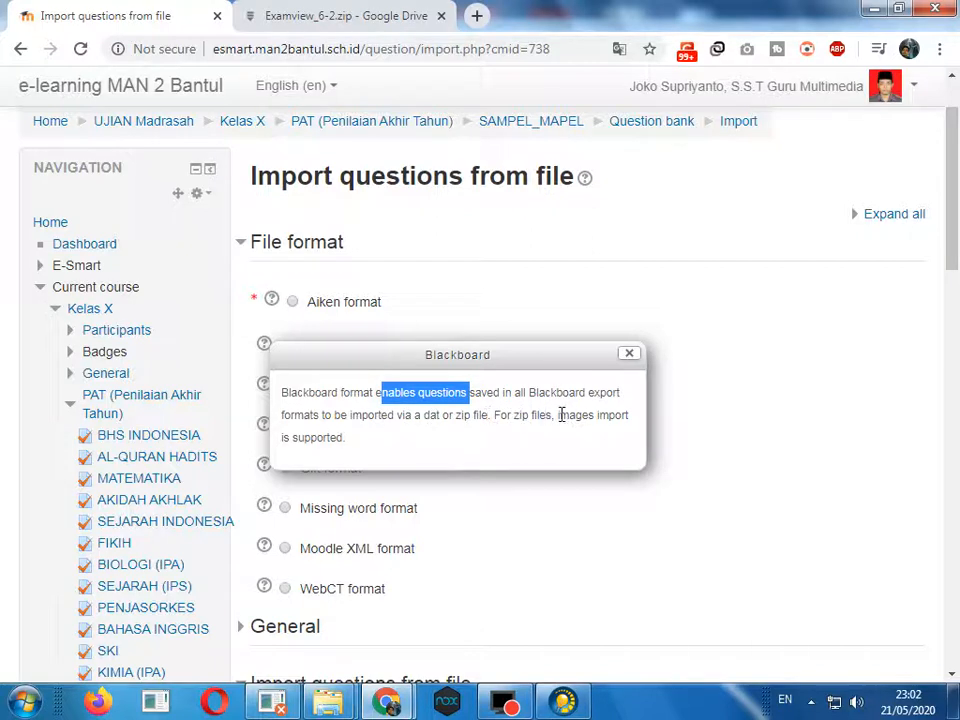
left_click_drag(556, 415, 398, 463)
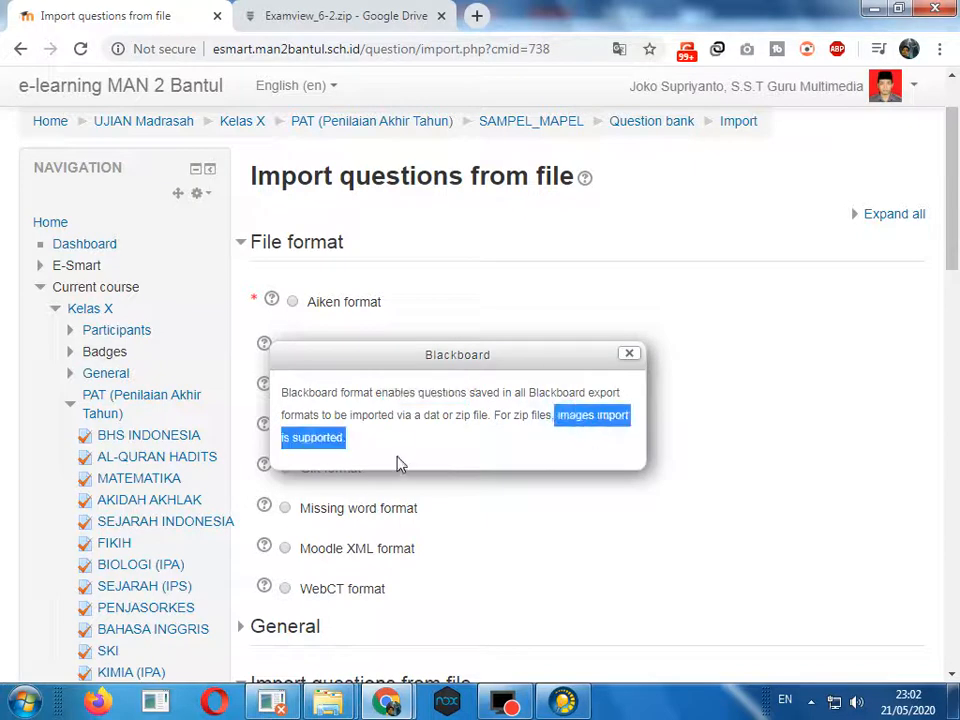
left_click(627, 353)
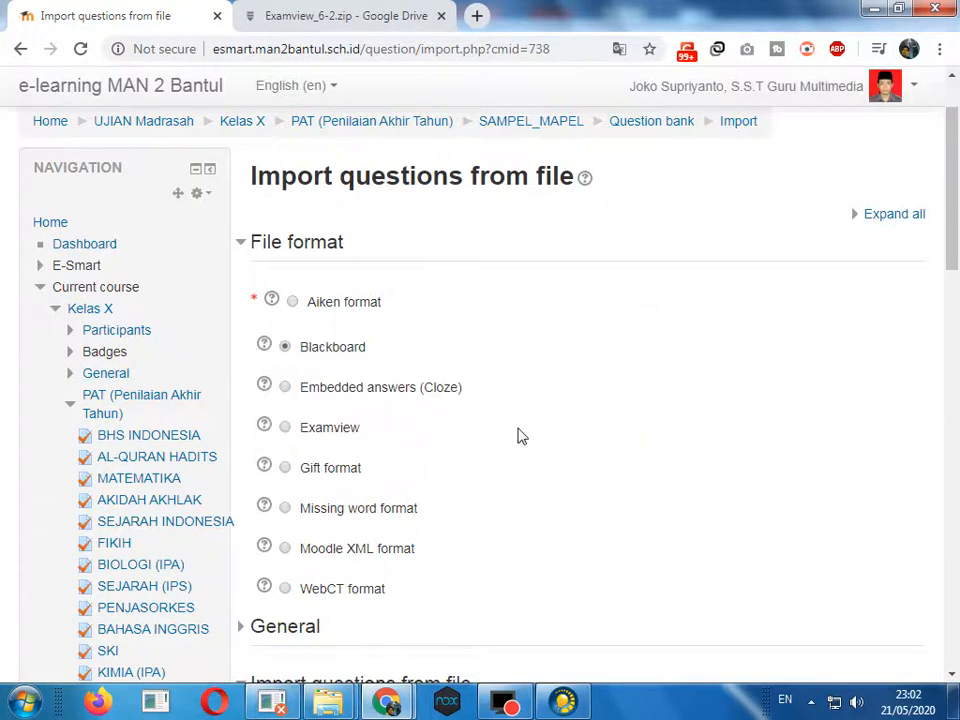
Expand the general import settings and choose Default for Kelas X as the import category.
scroll(491, 416, "down", 3)
left_click(242, 349)
scroll(578, 441, "down", 1)
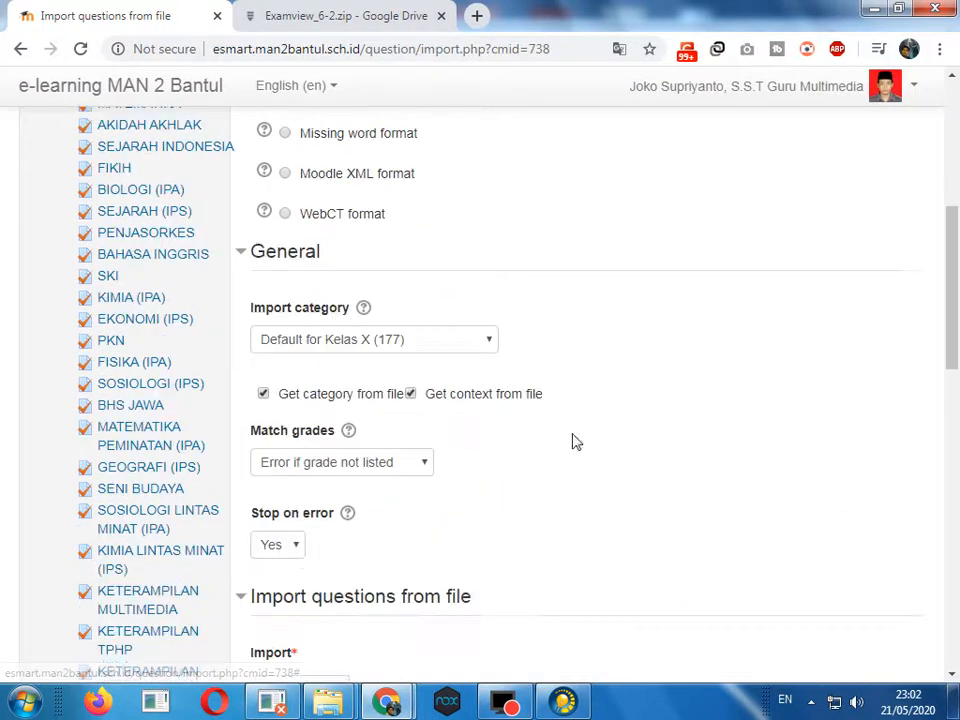
left_click(468, 339)
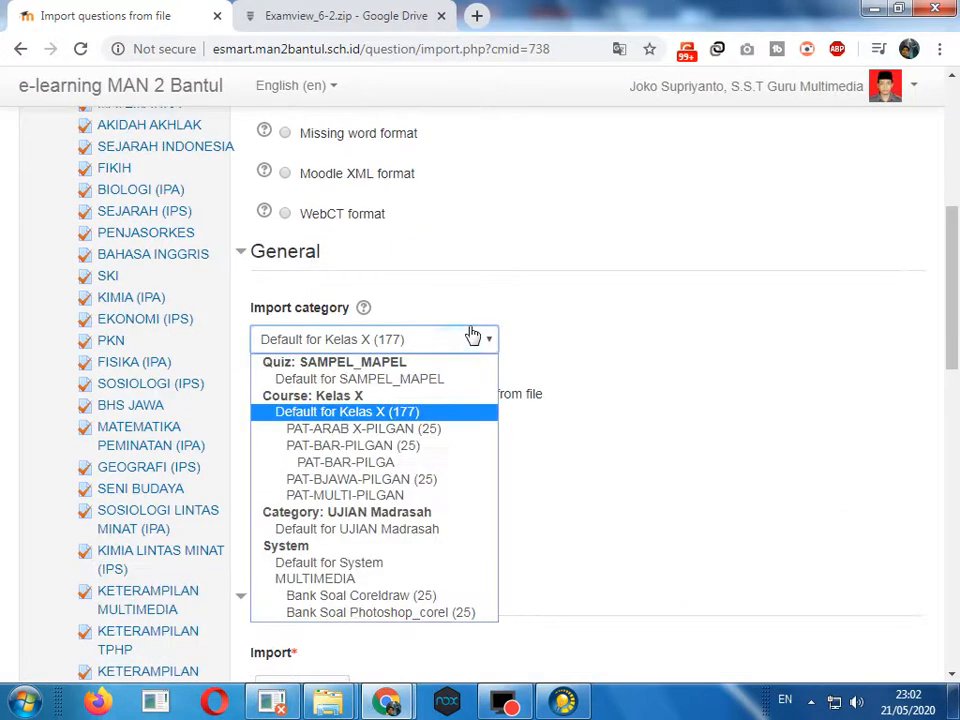
left_click(341, 414)
Upload Soal_rumus_pat.zip from the tes folder on drive C and import its questions.
scroll(467, 531, "down", 2)
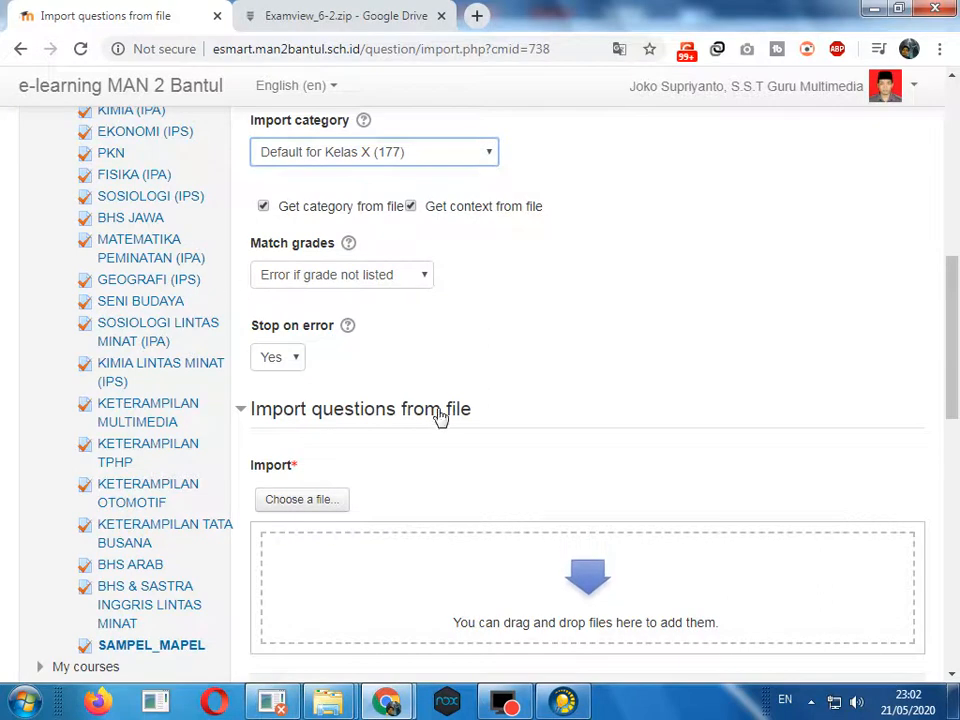
scroll(435, 425, "down", 1)
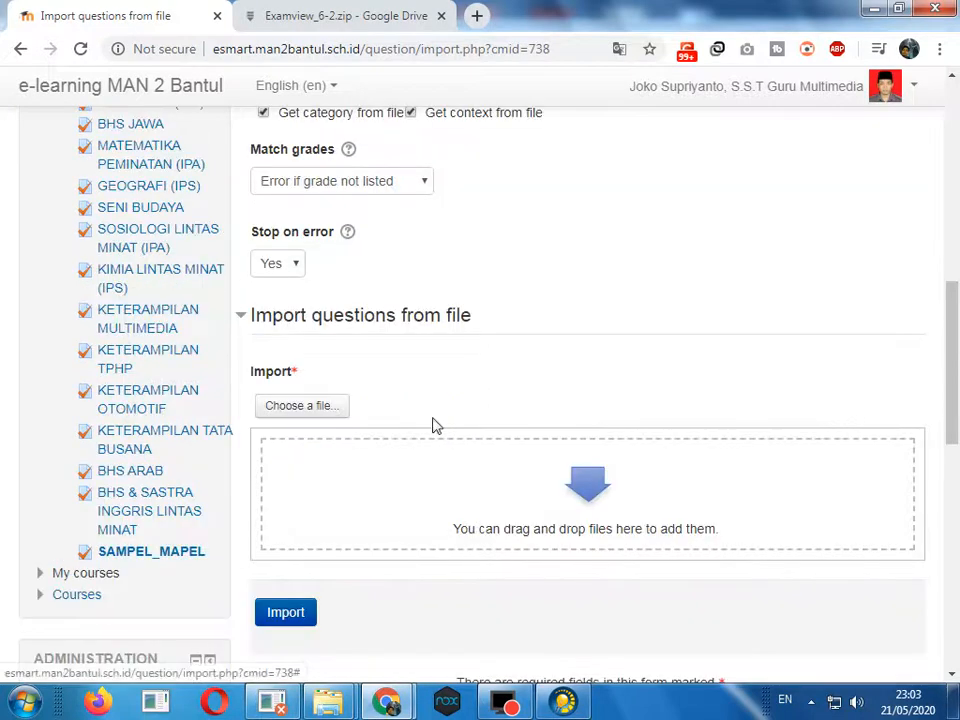
left_click(301, 410)
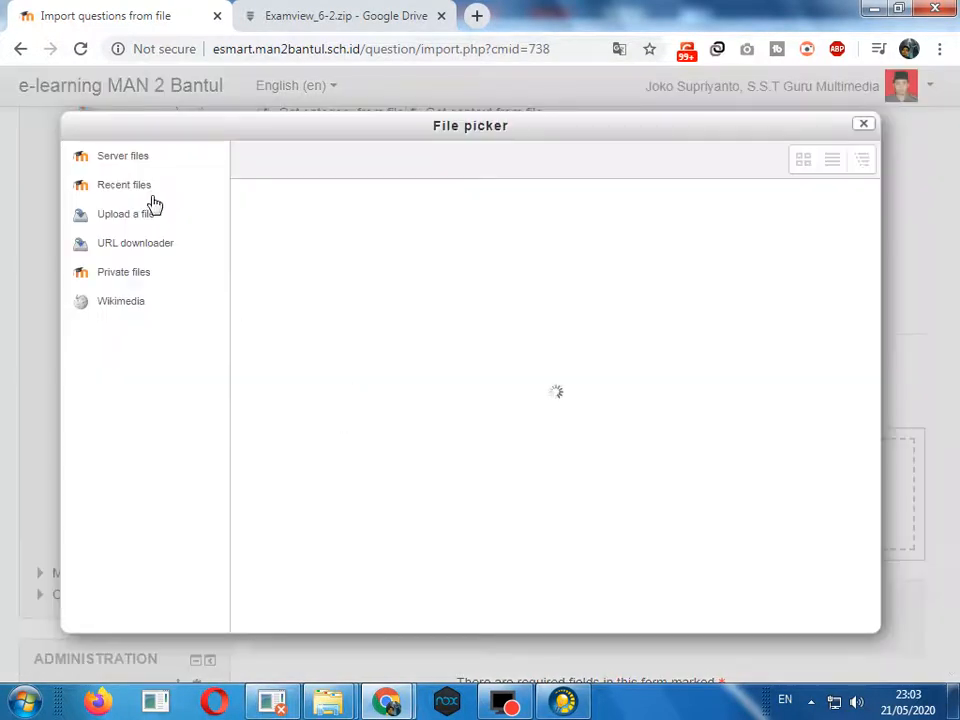
left_click(465, 258)
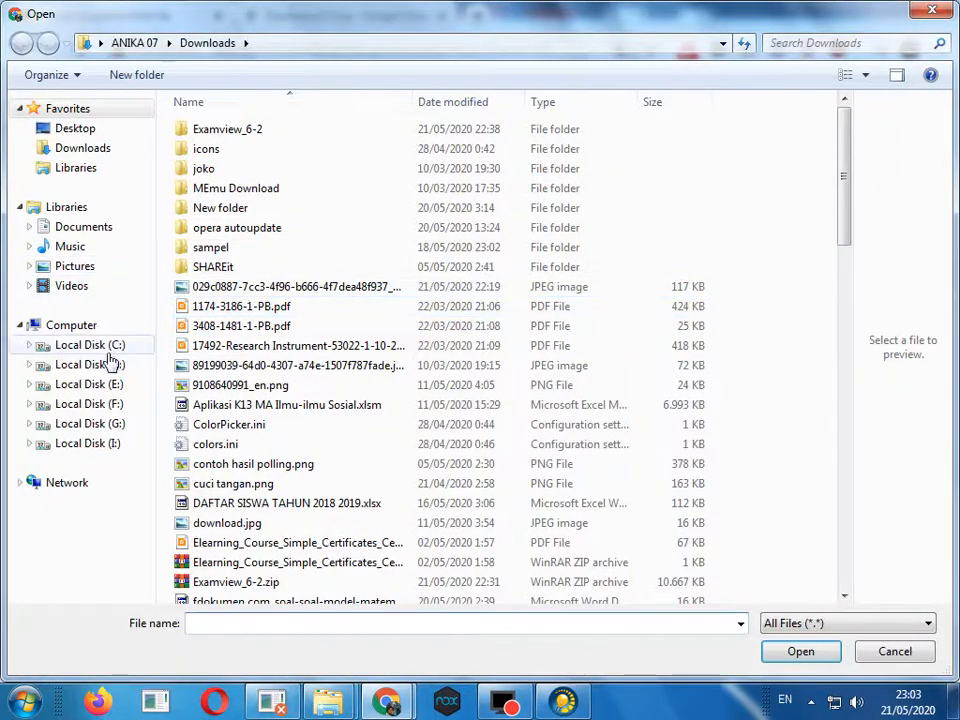
left_click(115, 345)
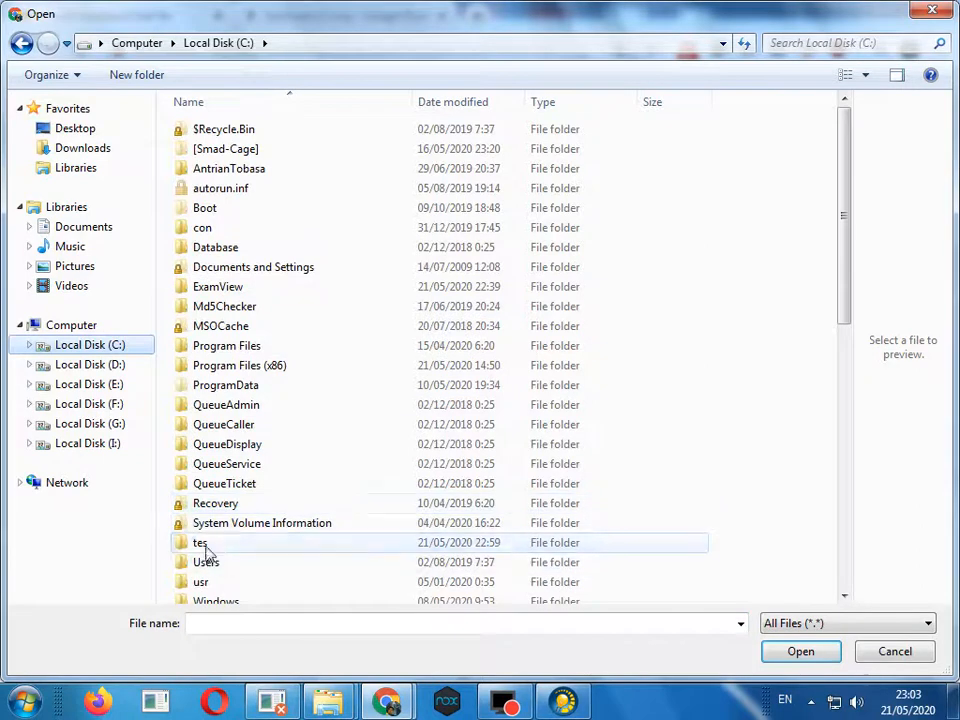
double_click(203, 543)
left_click(268, 157)
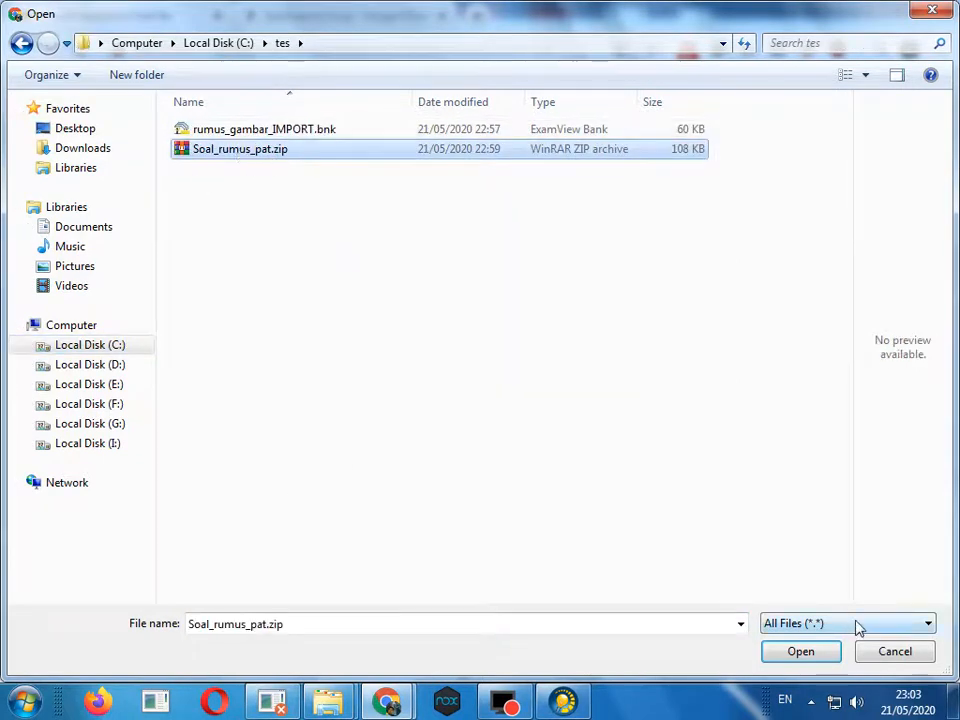
left_click(803, 656)
left_click(561, 499)
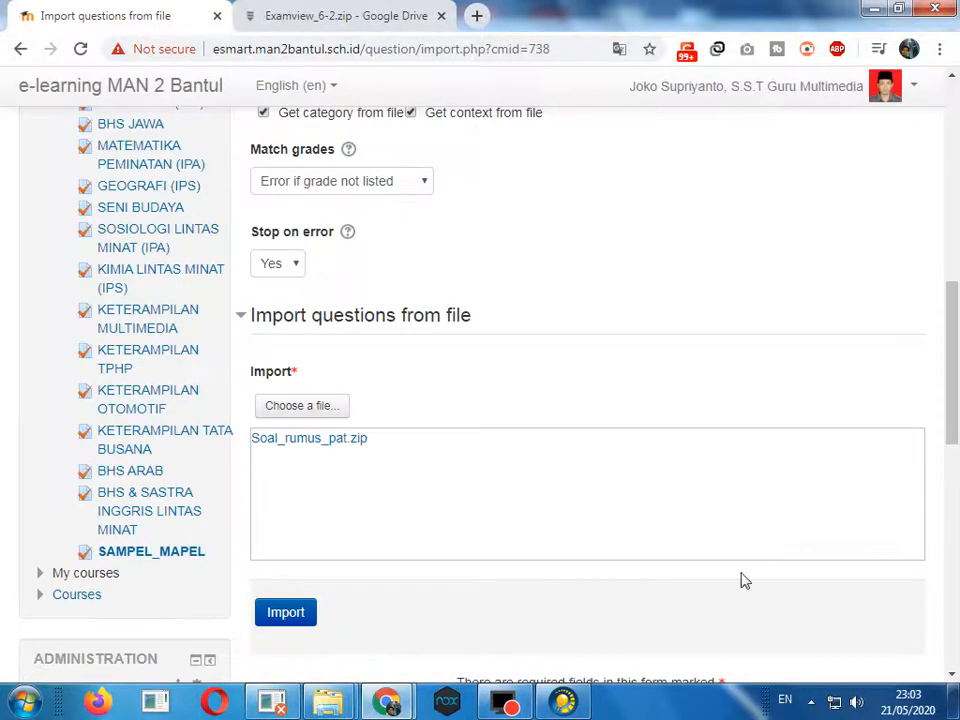
scroll(572, 514, "down", 1)
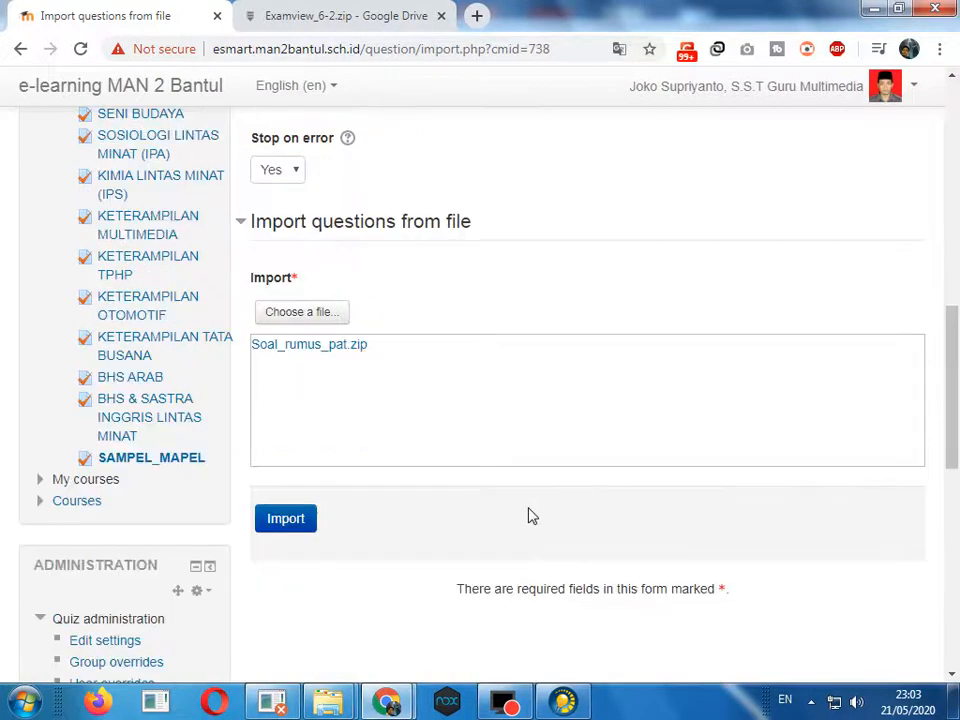
left_click(286, 521)
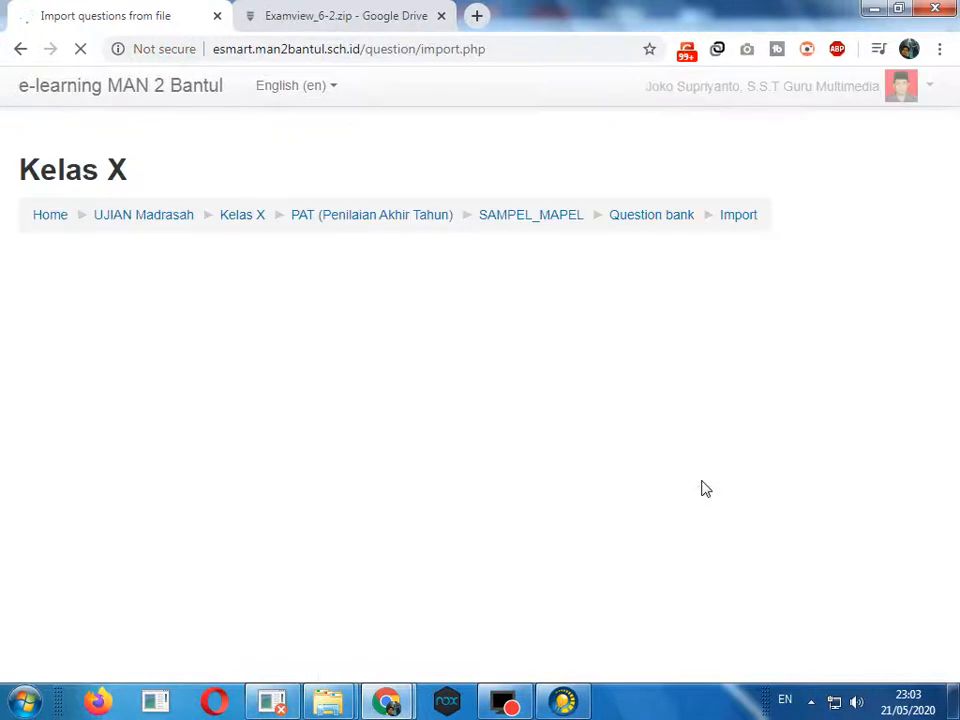
Review the text of each imported question and the import summary.
scroll(703, 489, "down", 2)
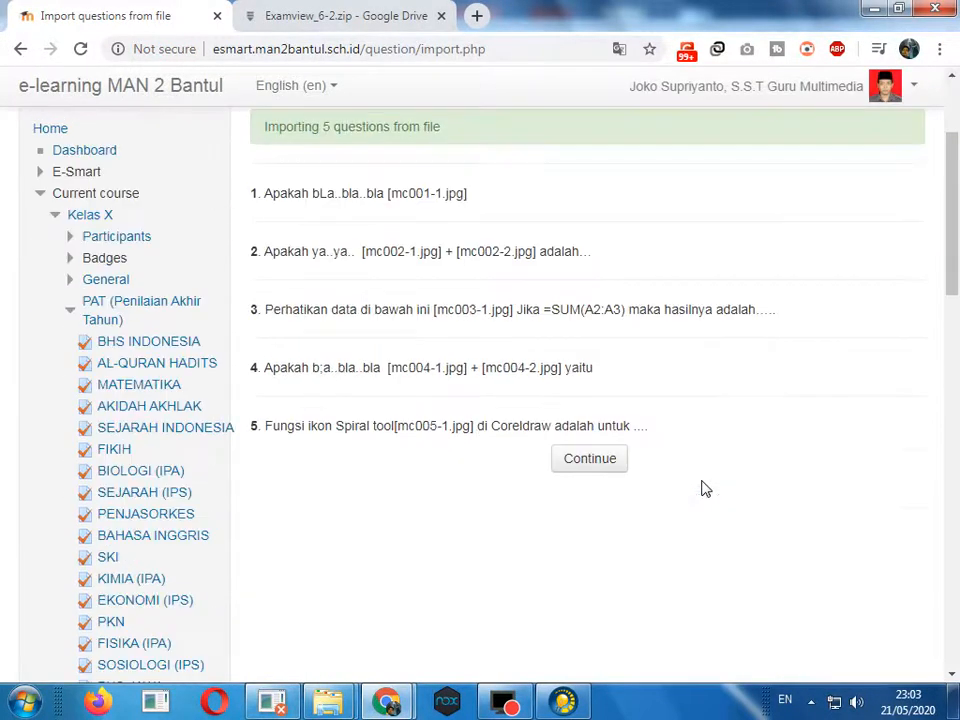
left_click_drag(282, 193, 319, 193)
left_click_drag(284, 251, 345, 251)
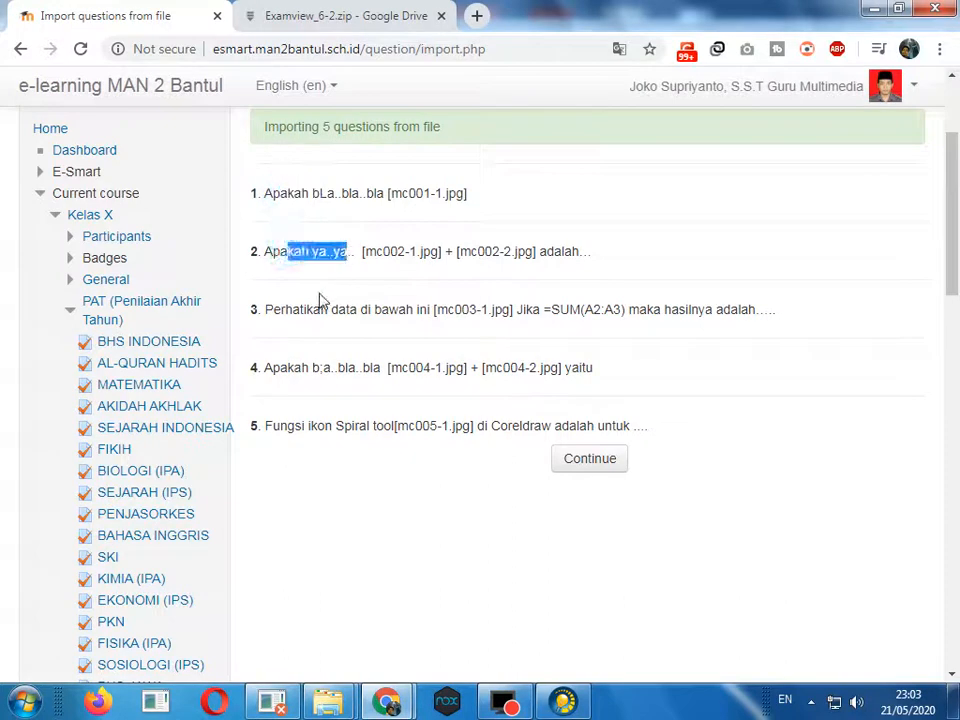
left_click_drag(312, 309, 357, 309)
left_click_drag(343, 367, 386, 367)
left_click_drag(372, 425, 397, 425)
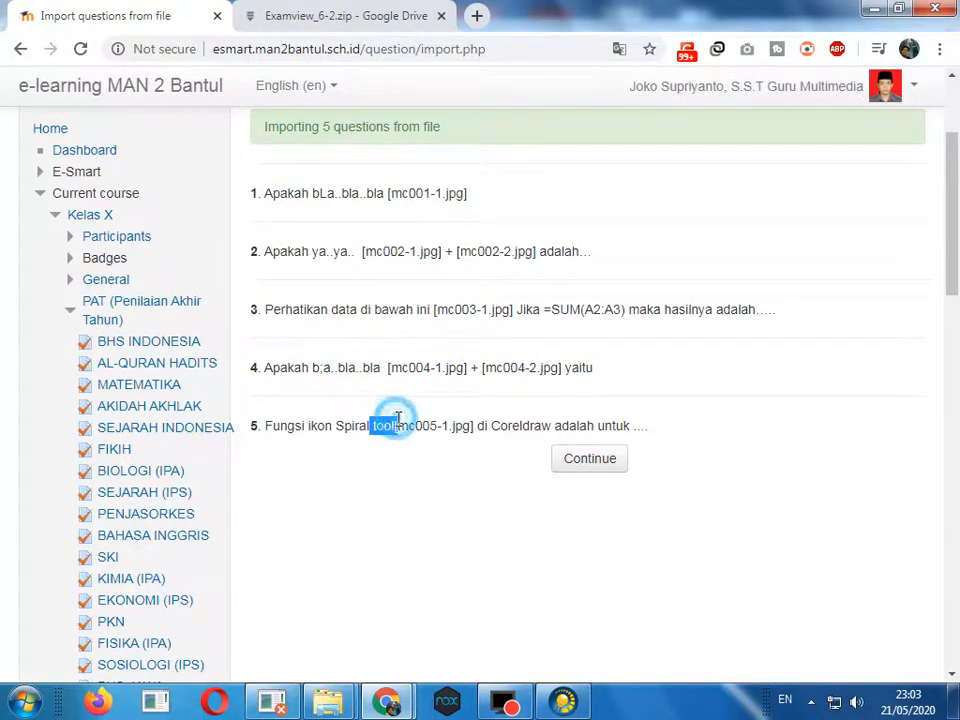
scroll(365, 490, "up", 2)
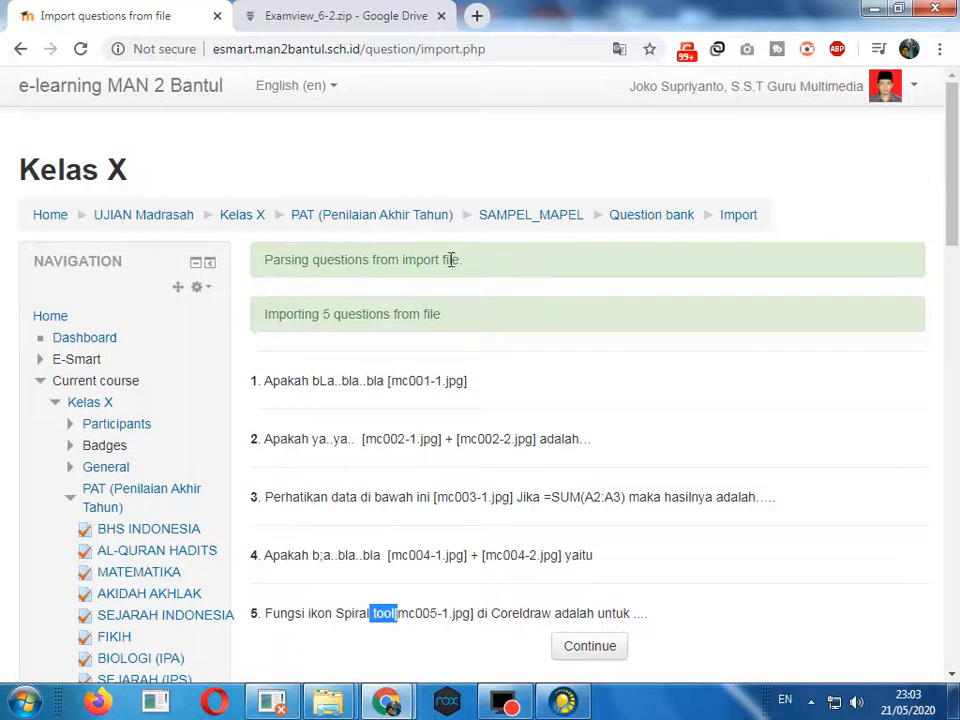
left_click_drag(323, 315, 405, 318)
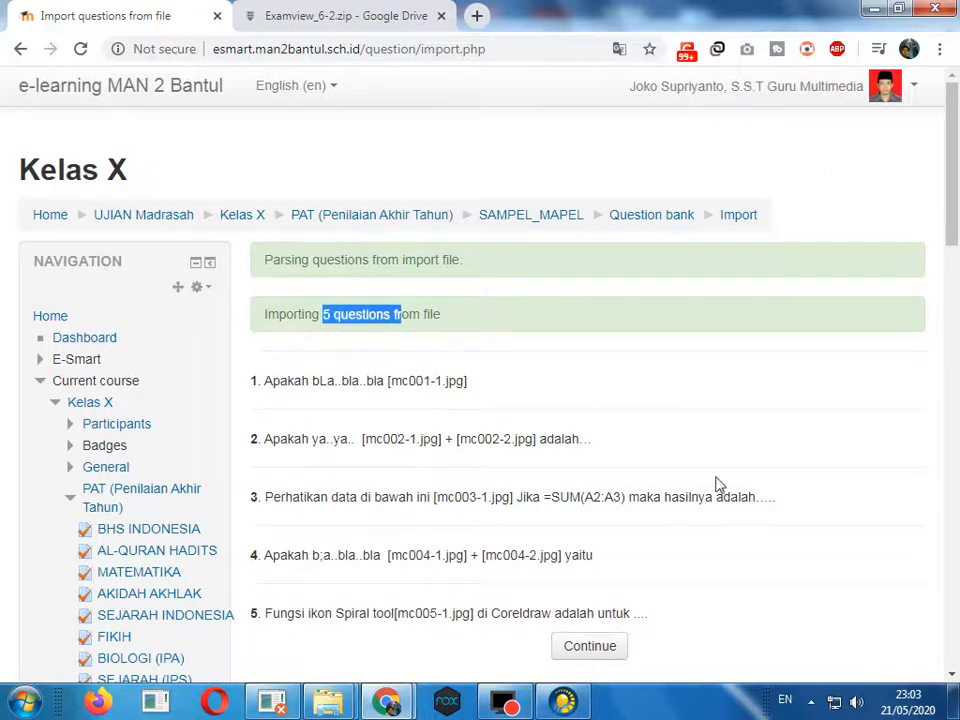
Finish the import and view the imported questions listed in the question bank.
scroll(669, 452, "down", 2)
left_click(589, 459)
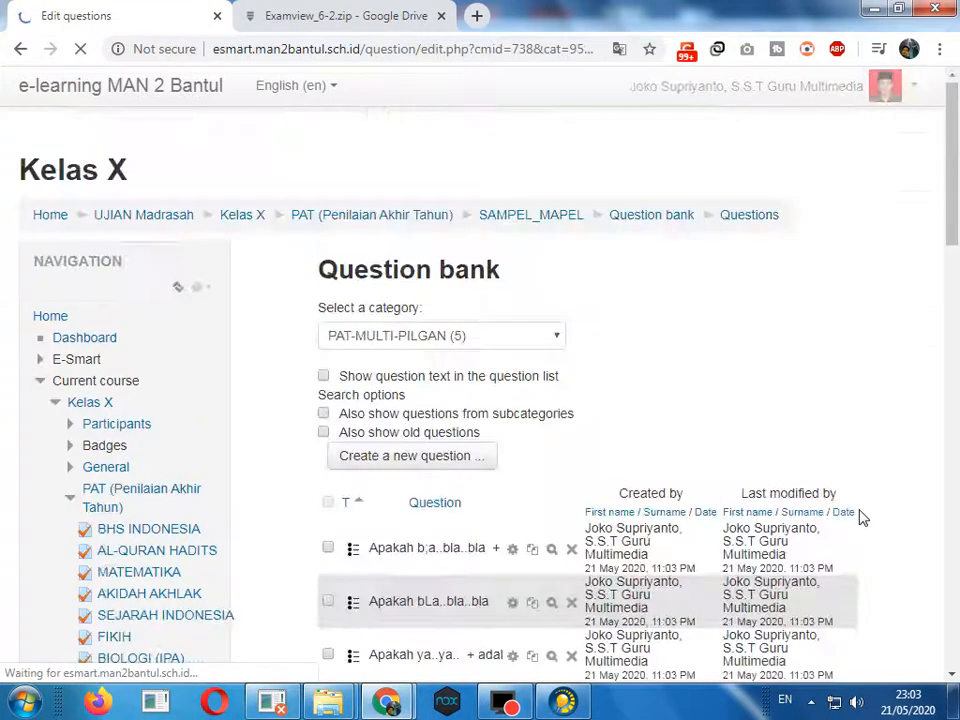
scroll(760, 394, "down", 4)
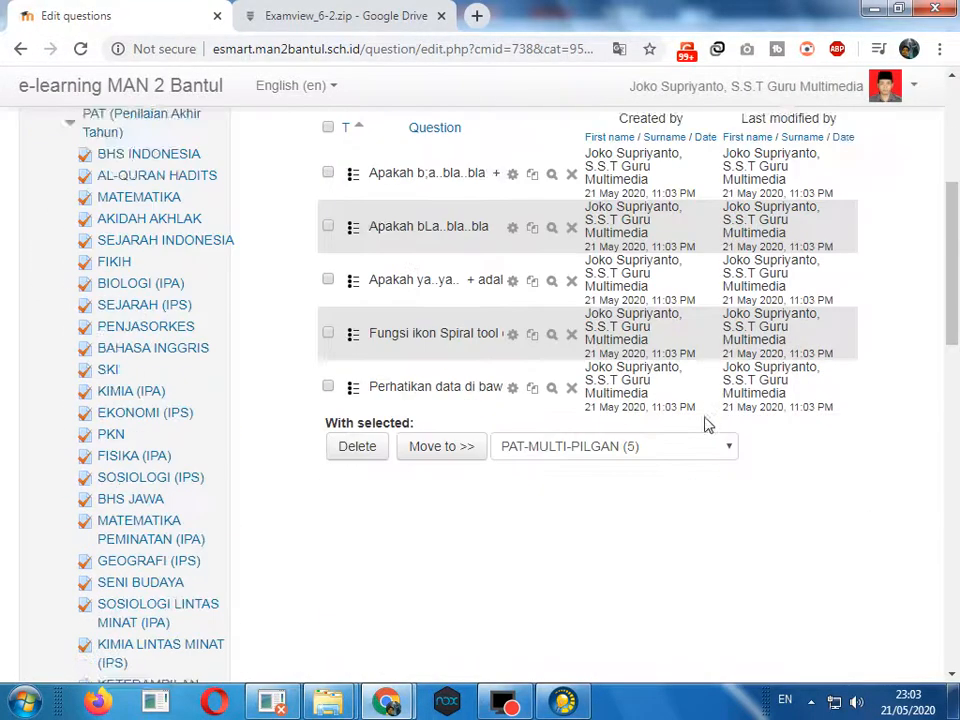
Go to the question bank categories and open the top-level PAT-MULTI-PILGAN category of the Kelas X course for editing.
scroll(705, 420, "down", 10)
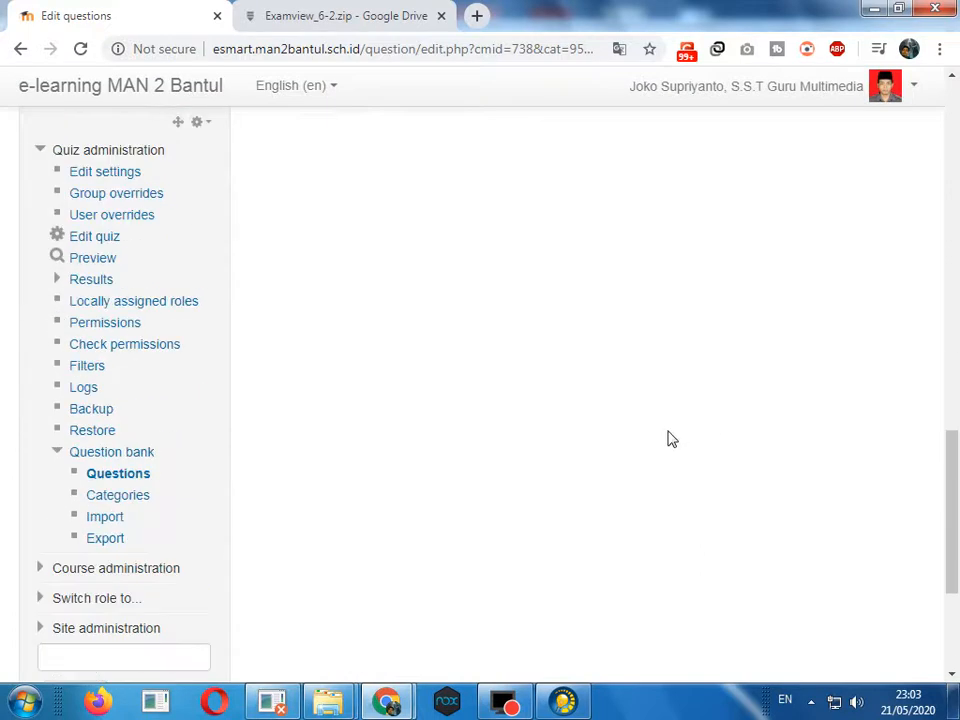
left_click(122, 496)
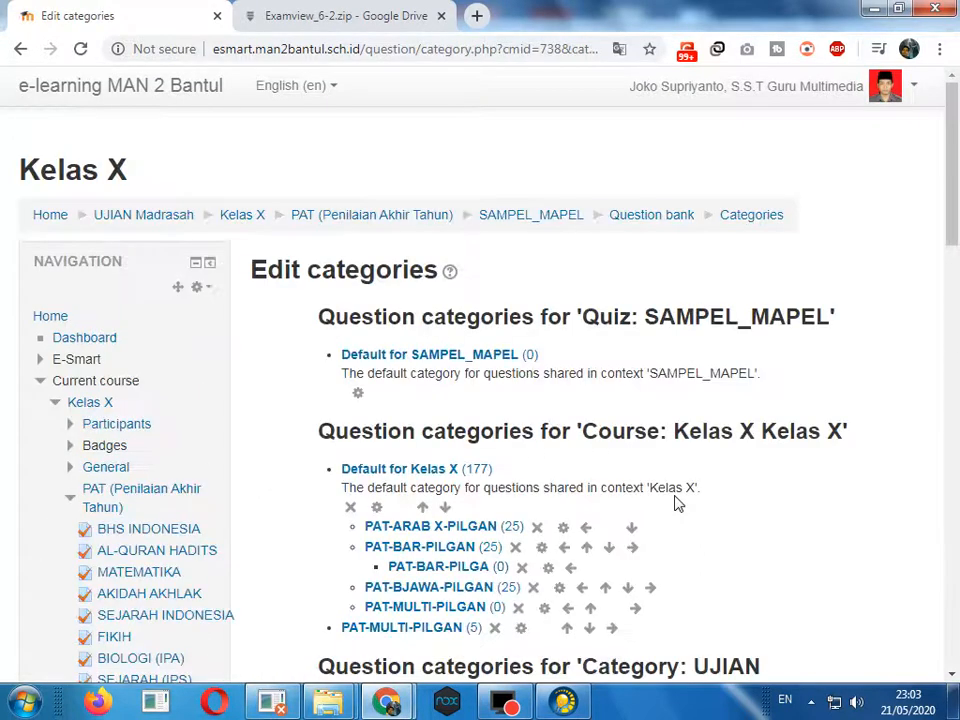
scroll(675, 497, "down", 2)
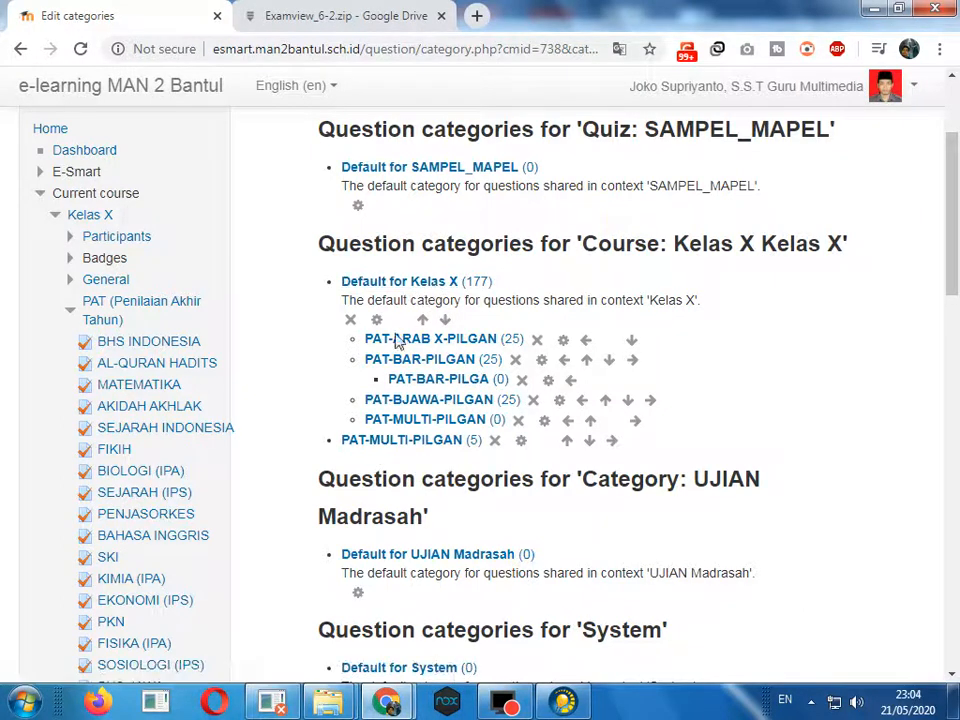
left_click(394, 447)
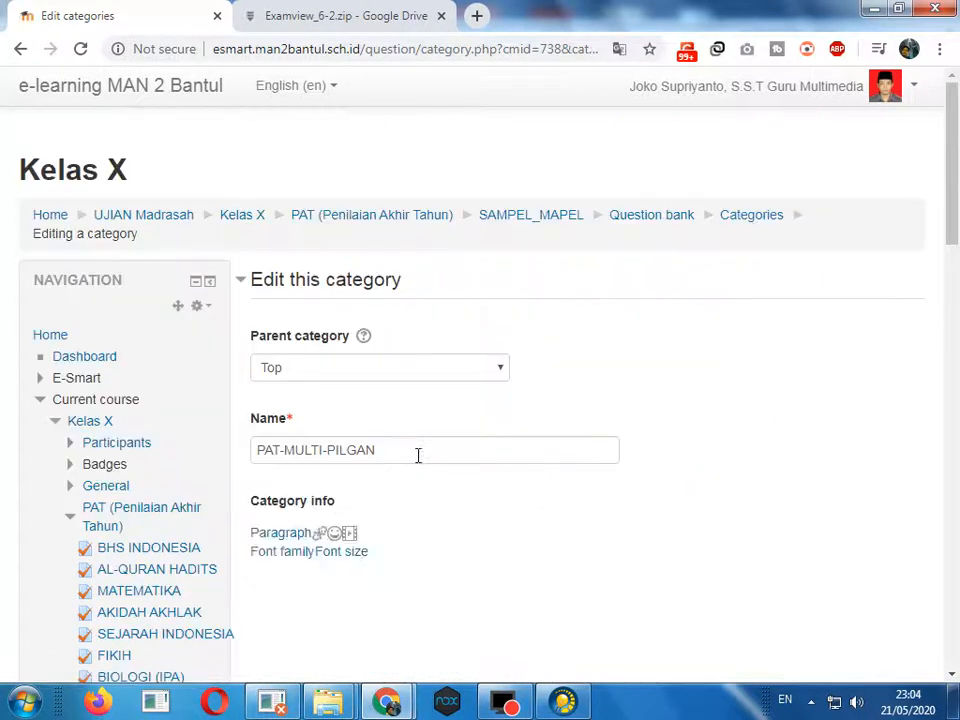
Return to the question bank's question list and choose PAT-MULTI-PILGAN as the category.
scroll(410, 460, "down", 3)
scroll(420, 472, "down", 10)
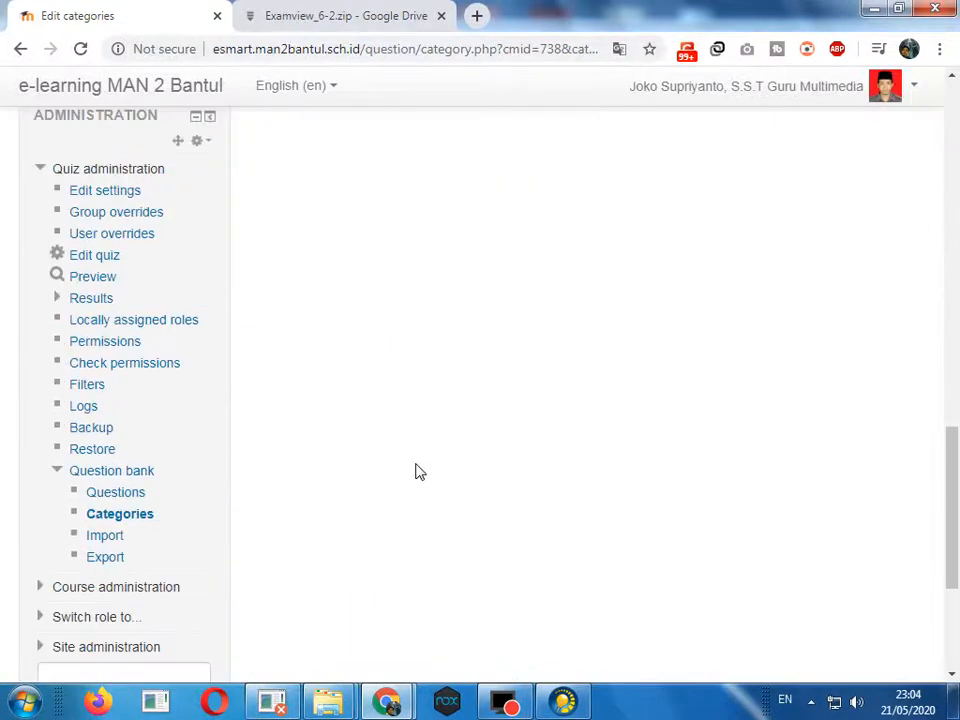
left_click(142, 493)
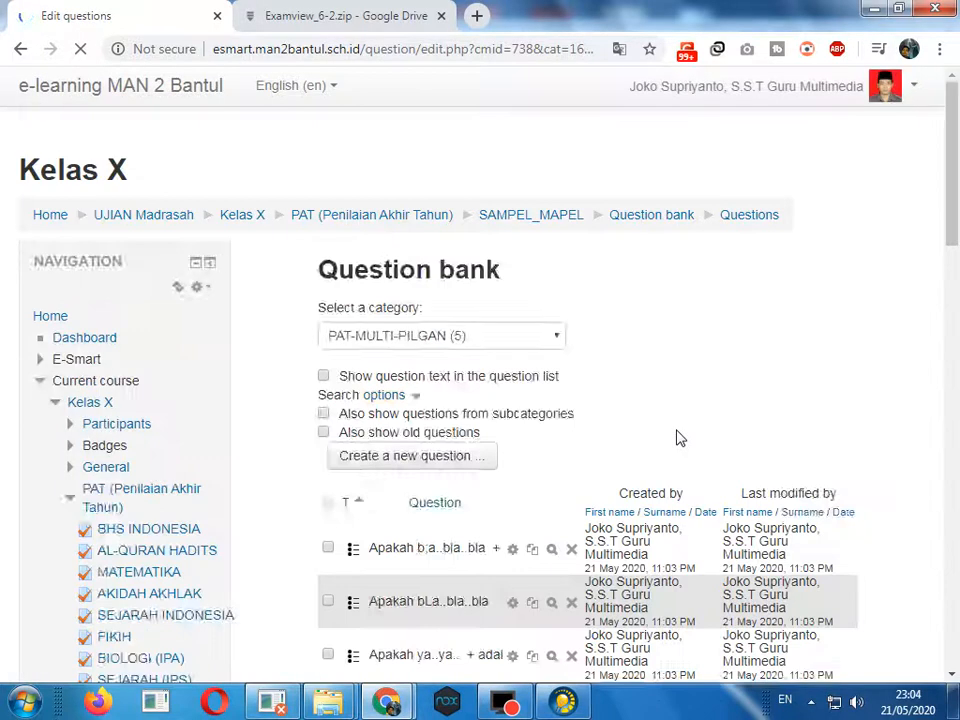
scroll(570, 260, "down", 2)
left_click(546, 150)
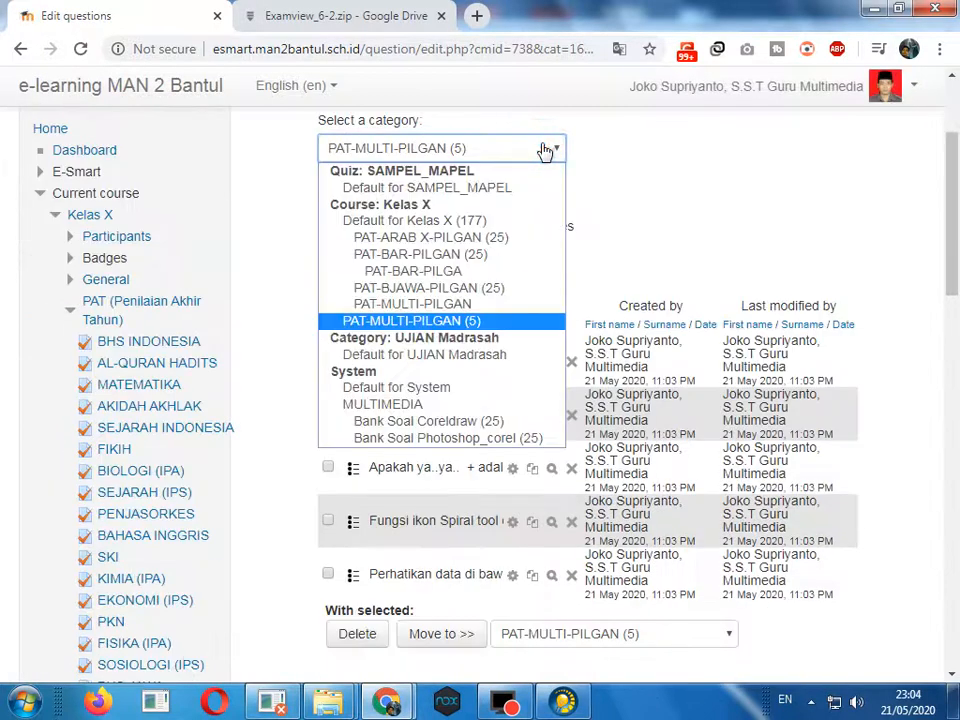
left_click(450, 328)
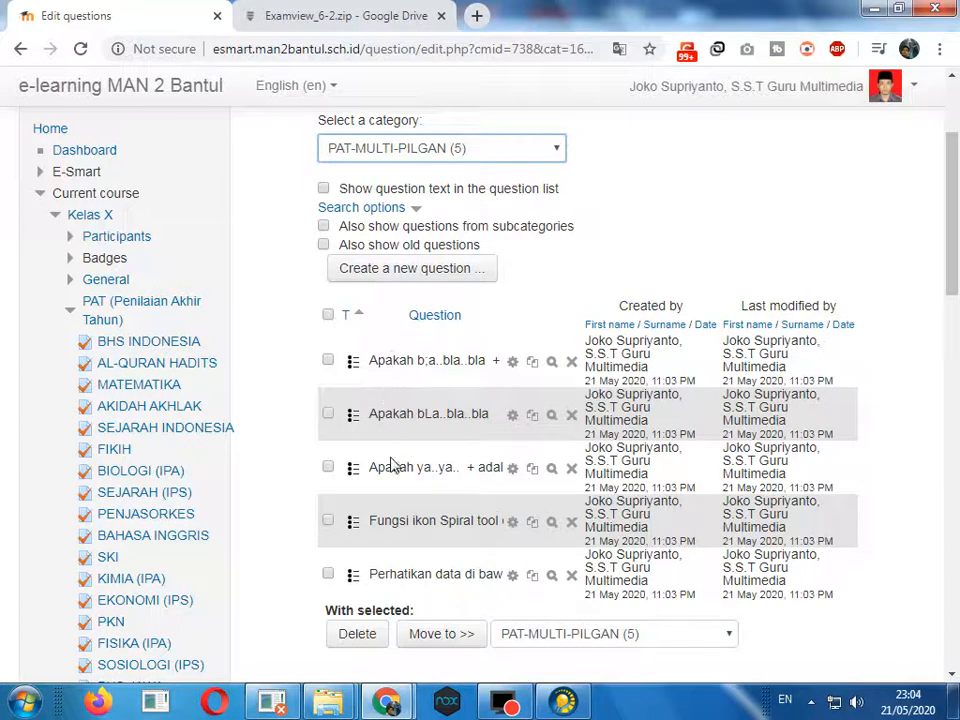
Open the question "Apakah b;a..bla..bla + yaitu" for editing and examine the formulas in its question text and first two choices.
left_click(512, 361)
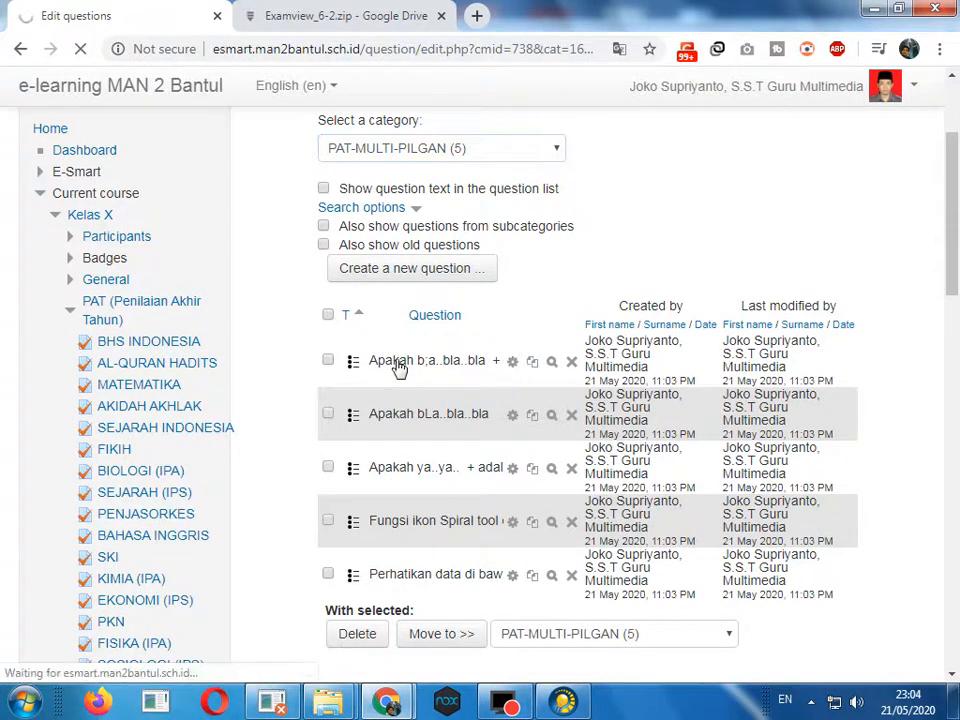
scroll(615, 398, "down", 3)
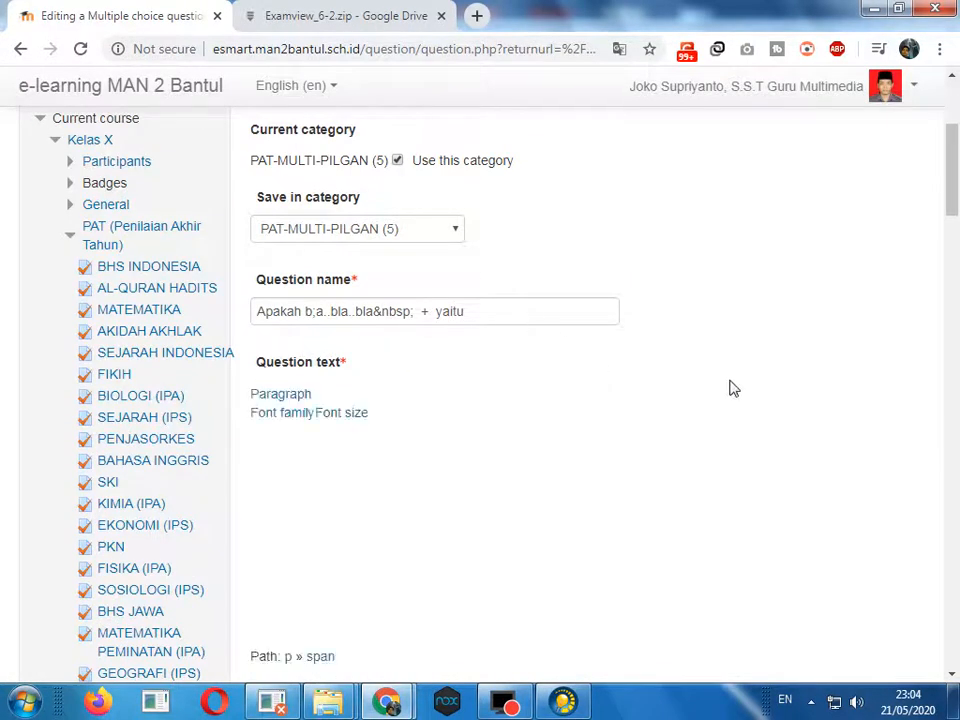
scroll(731, 389, "down", 2)
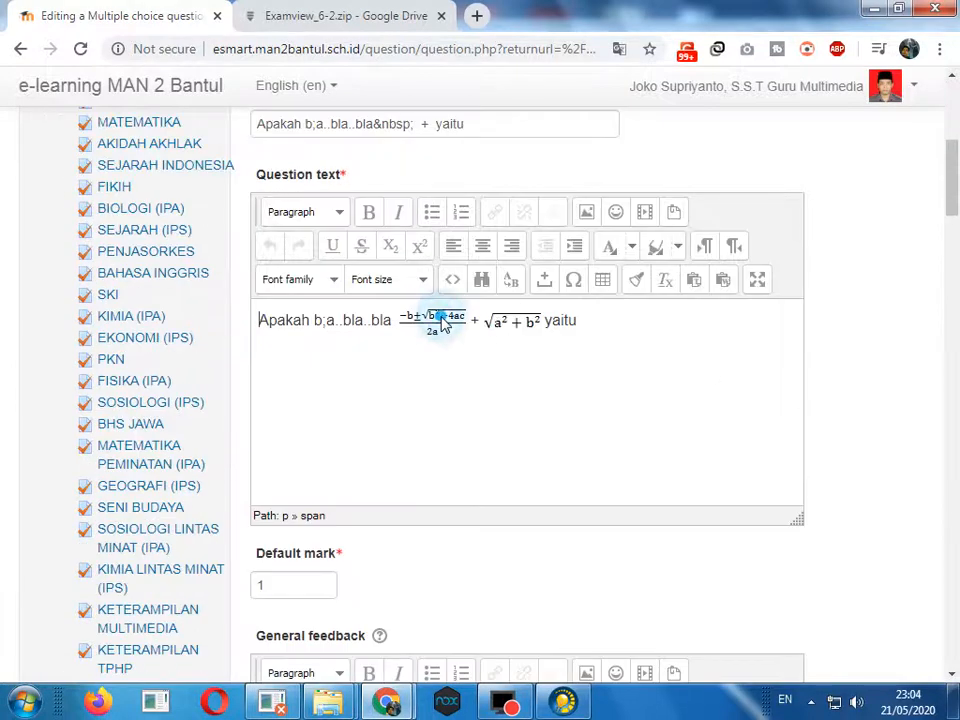
scroll(499, 375, "down", 6)
scroll(499, 375, "down", 5)
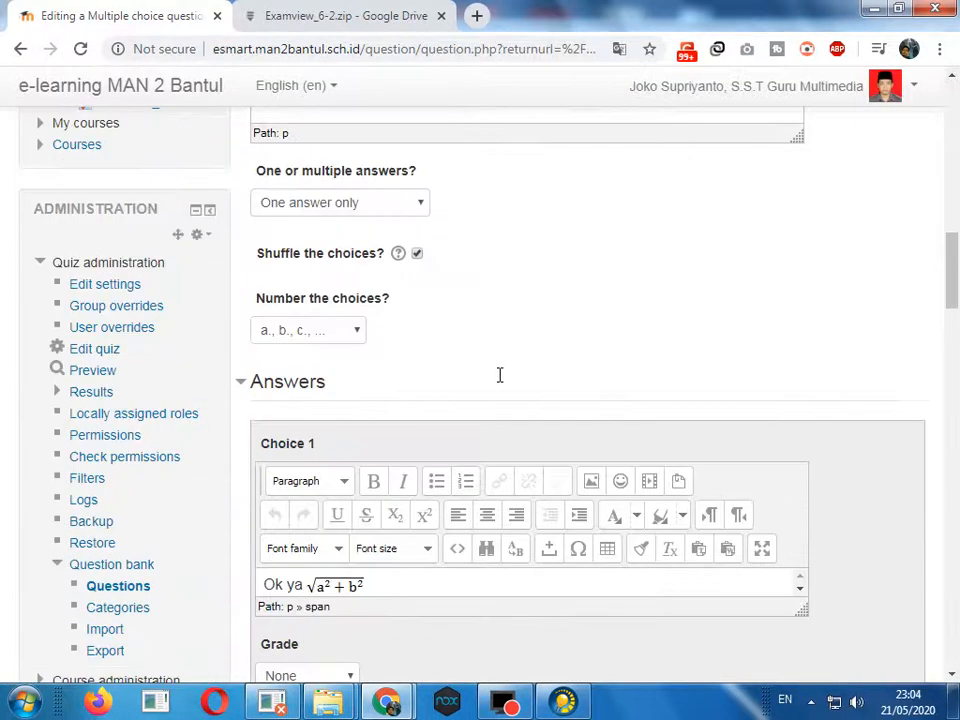
scroll(365, 385, "down", 3)
scroll(365, 385, "down", 3)
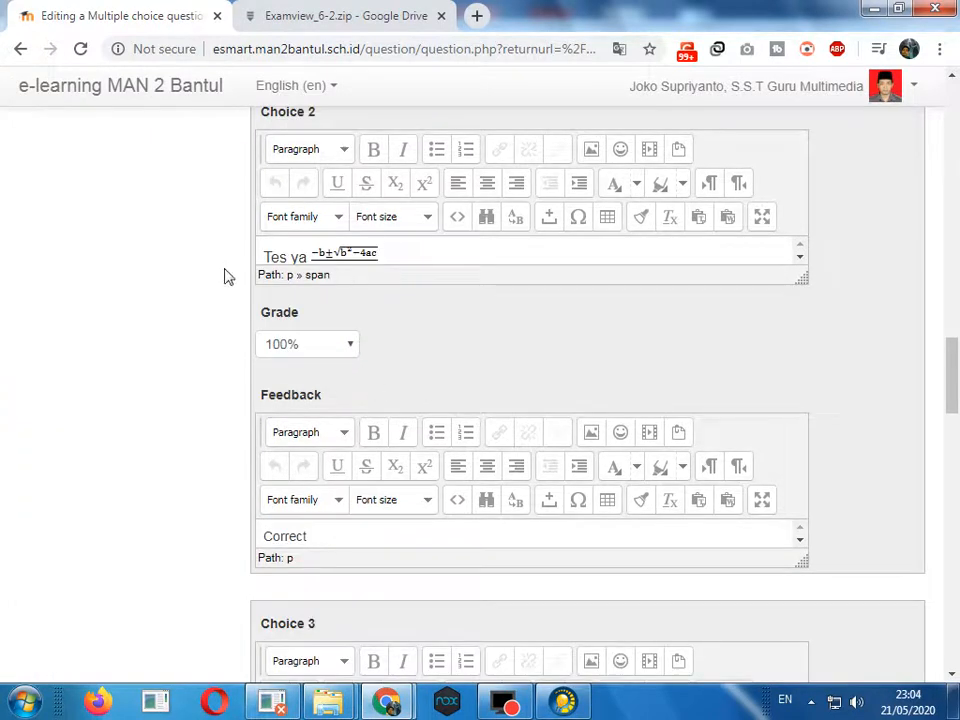
scroll(347, 303, "up", 1)
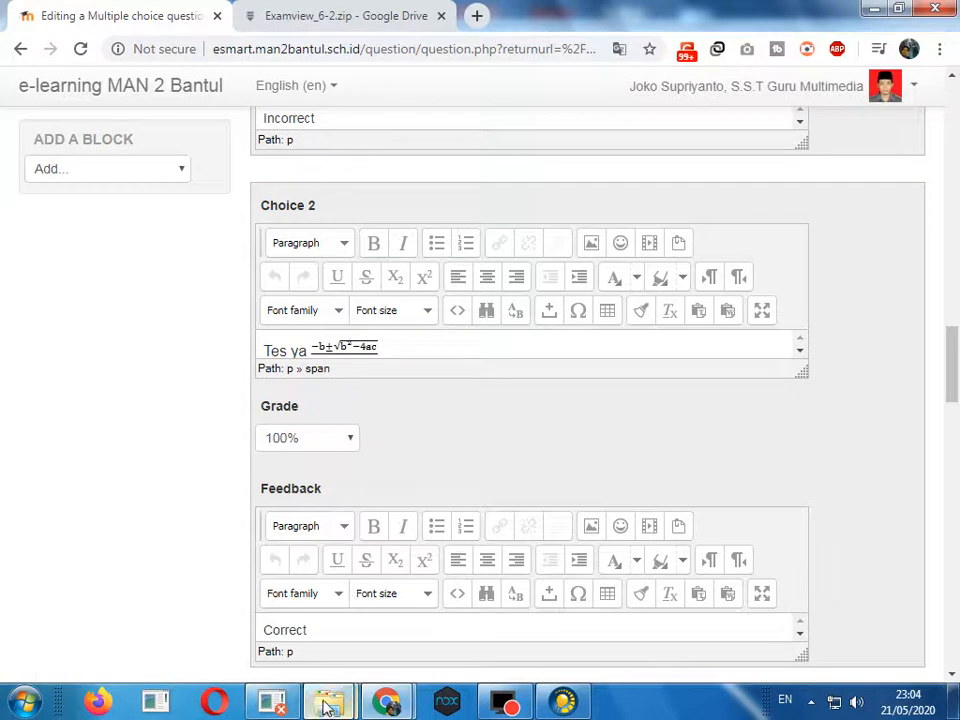
Open rumus_gambar.docx from the Downloads folder and bring it up in Word.
mouse_move(327, 708)
left_click(290, 625)
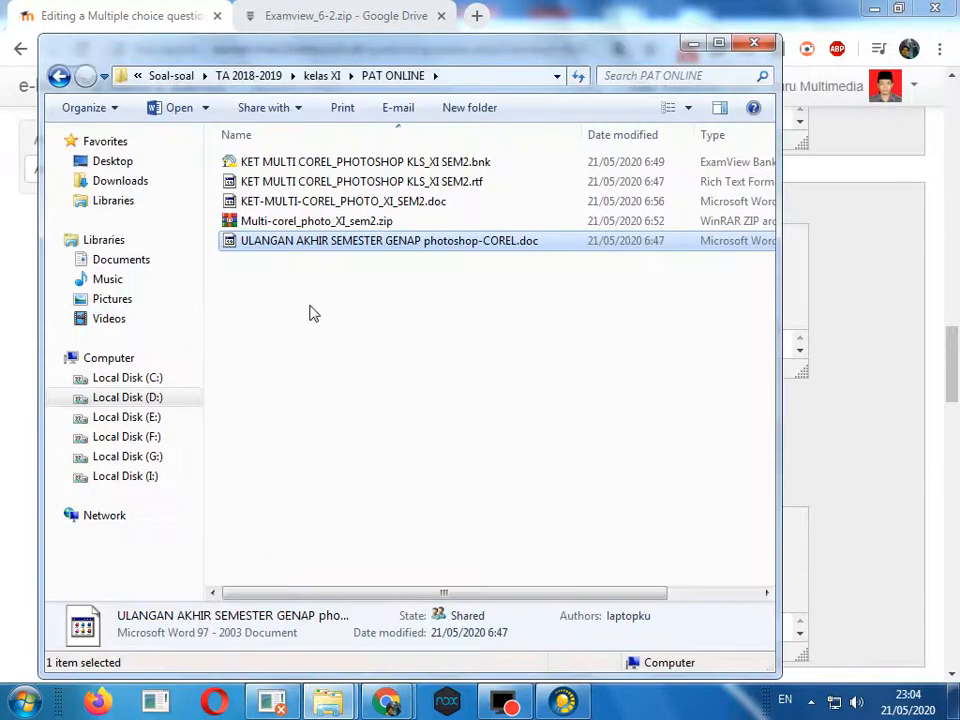
mouse_move(327, 703)
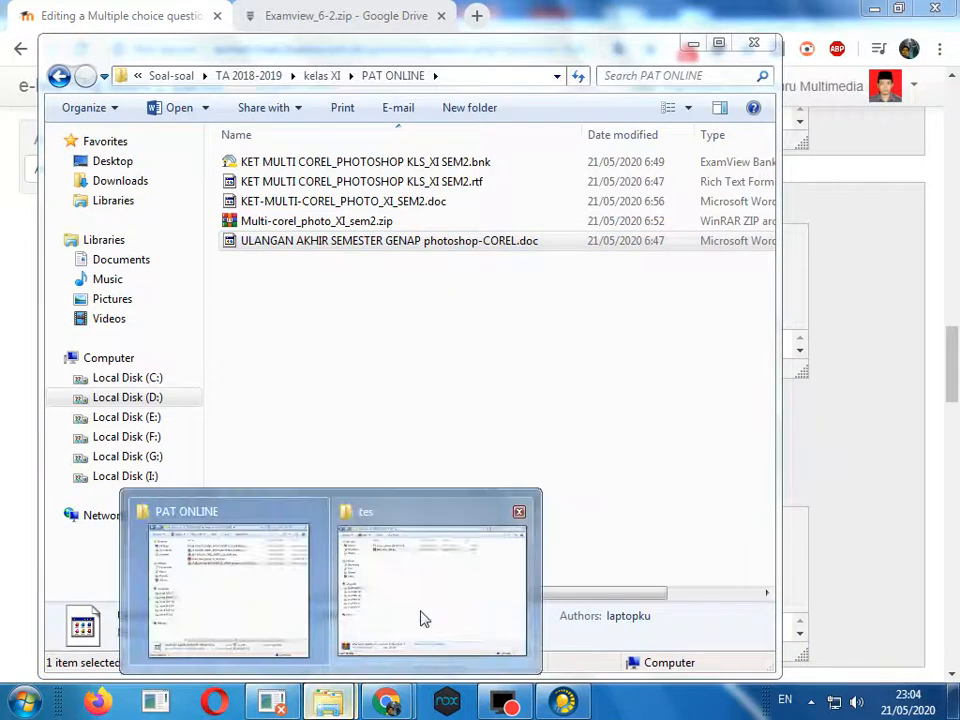
left_click(410, 625)
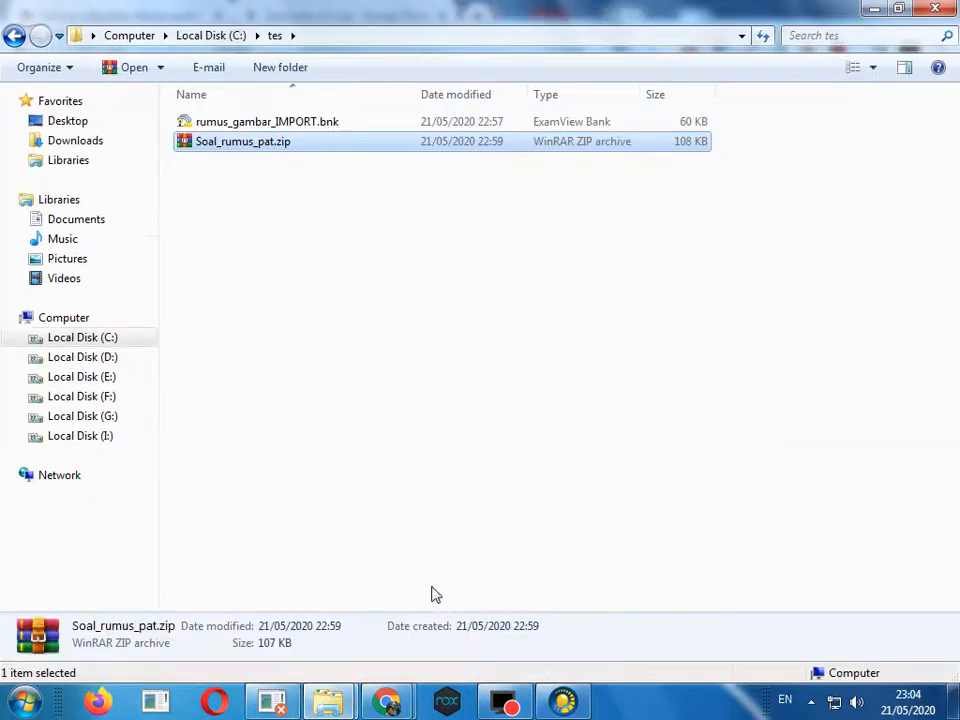
left_click(72, 142)
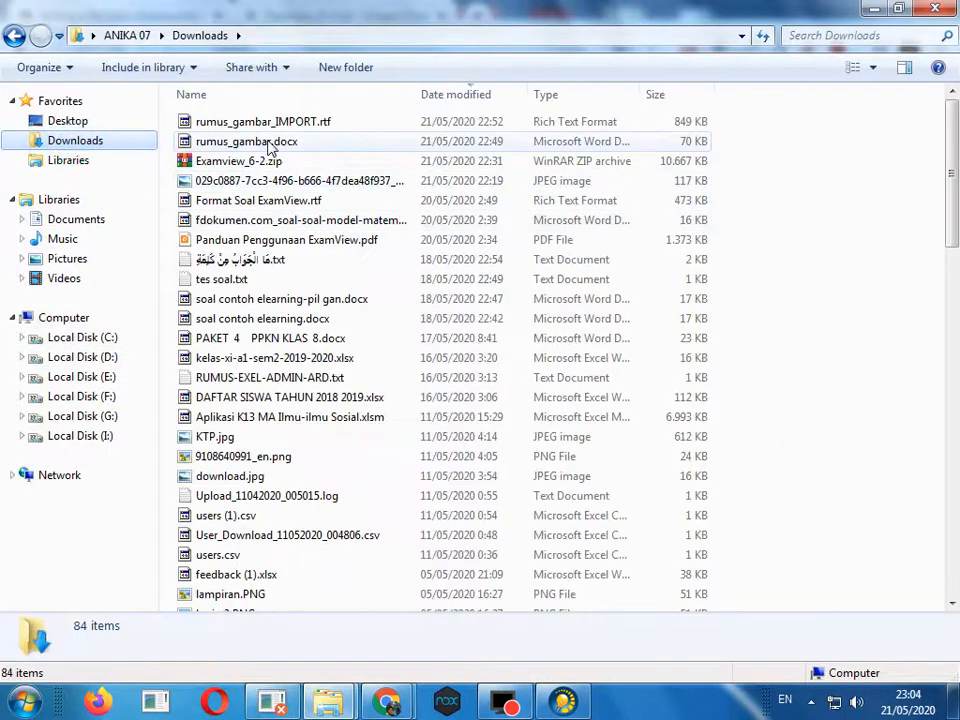
double_click(268, 147)
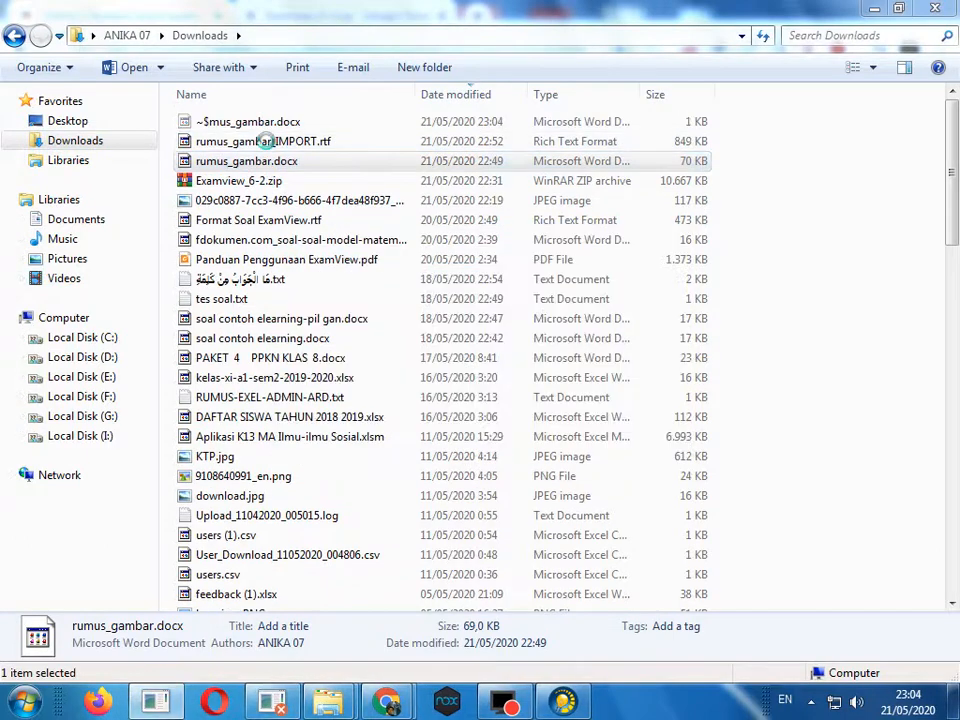
left_click(666, 534)
left_click(161, 706)
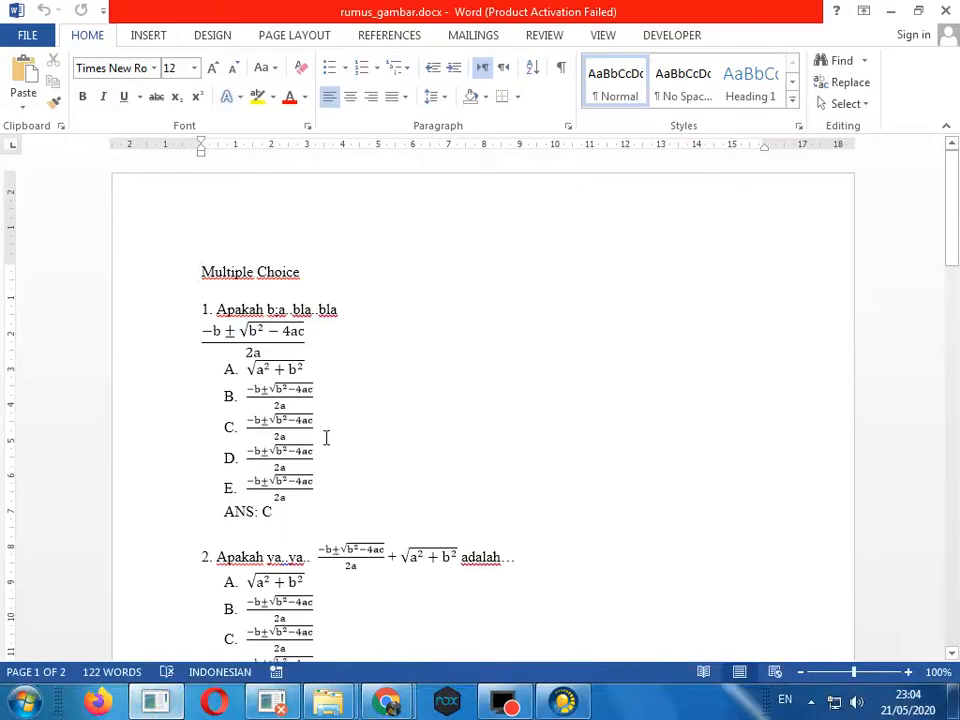
Minimize Word and the file windows, and return to the question text in the Moodle question editor.
left_click(889, 11)
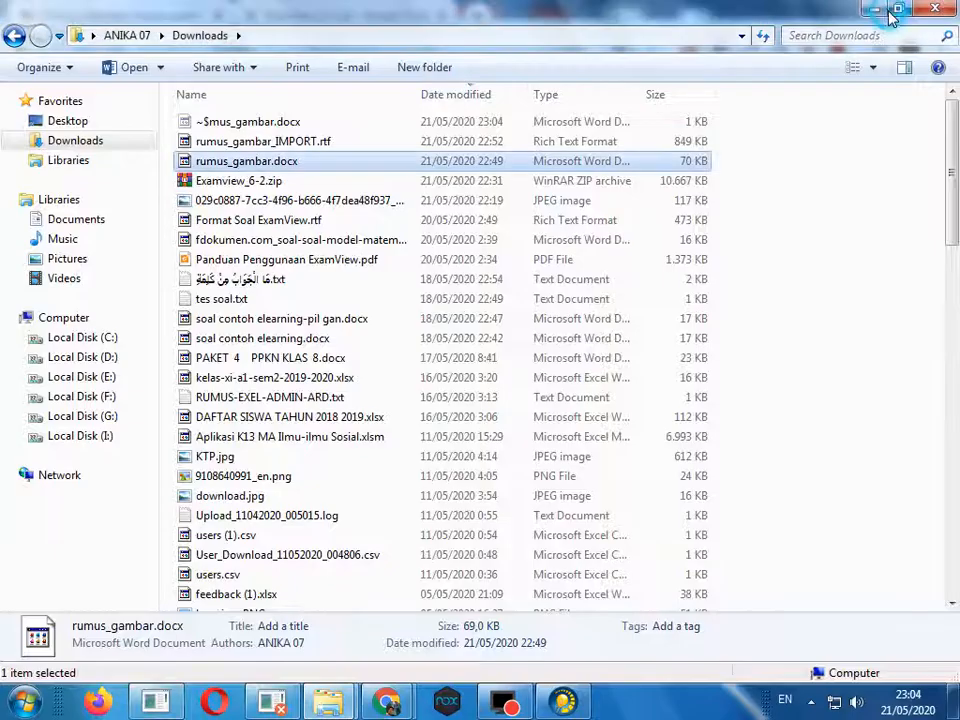
left_click(873, 9)
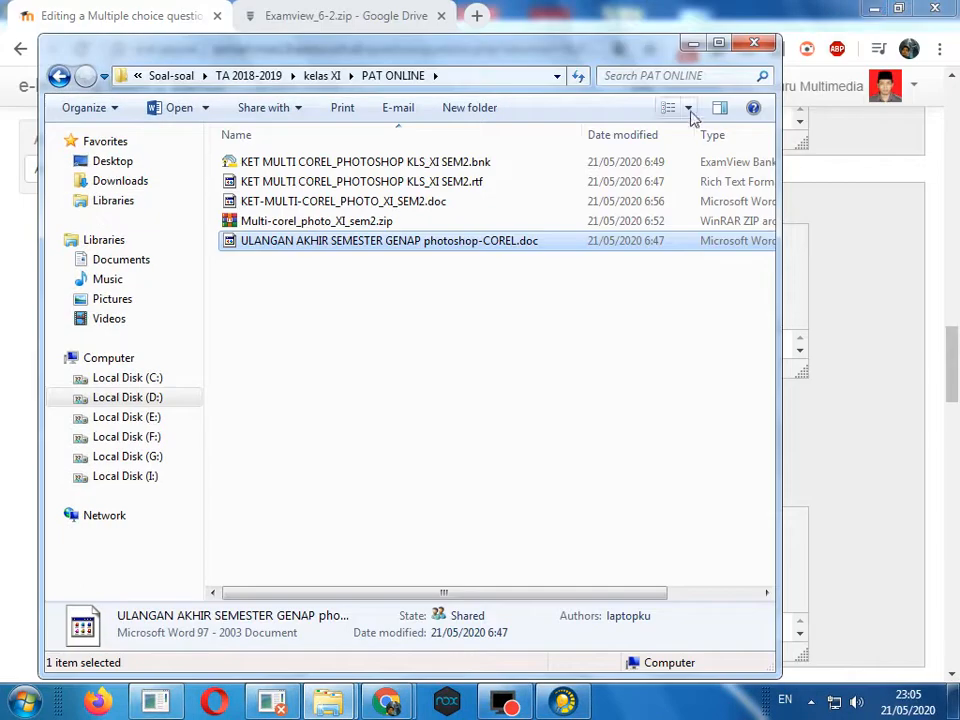
left_click(790, 18)
scroll(542, 478, "up", 10)
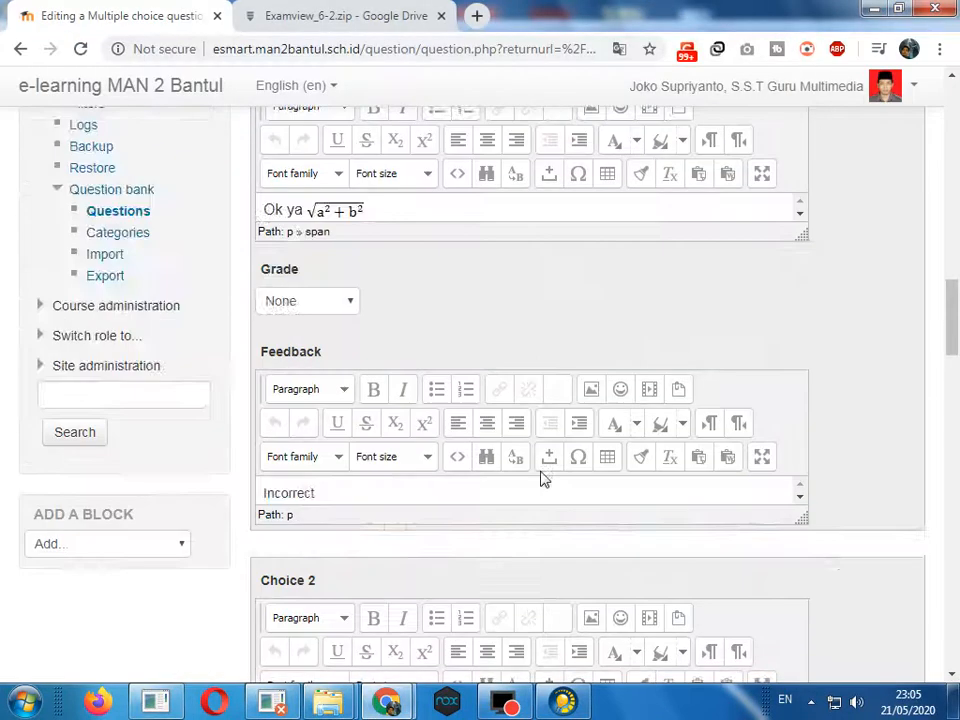
scroll(542, 471, "up", 4)
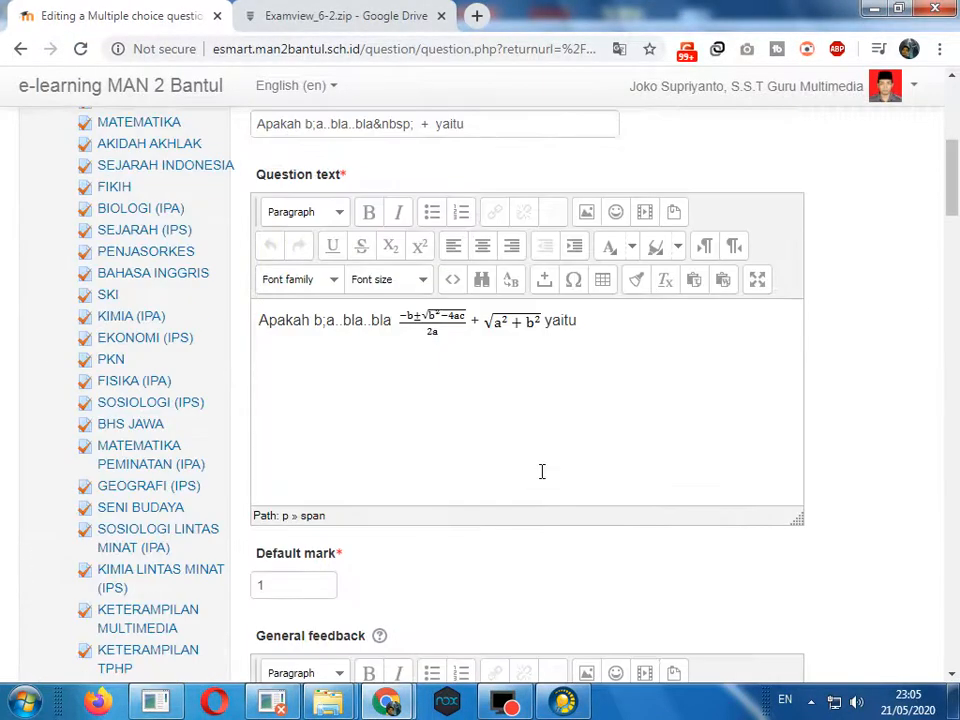
Switch to Word and find question 4 in rumus_gambar.docx, examining its formulas and answer options.
left_click(155, 700)
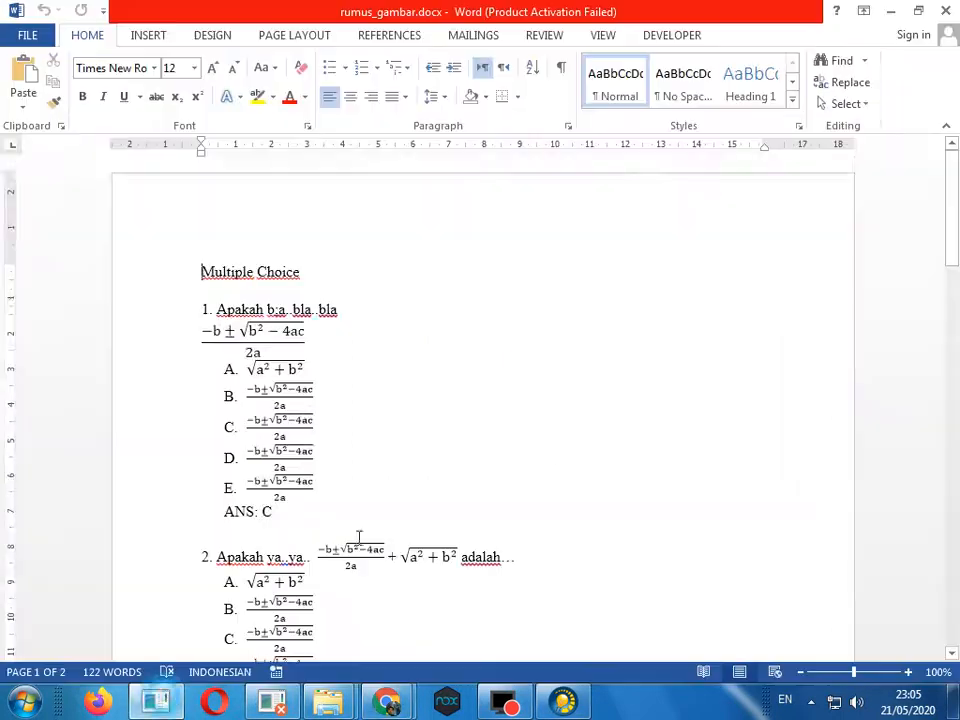
scroll(913, 278, "down", 4)
left_click_drag(952, 285, 955, 450)
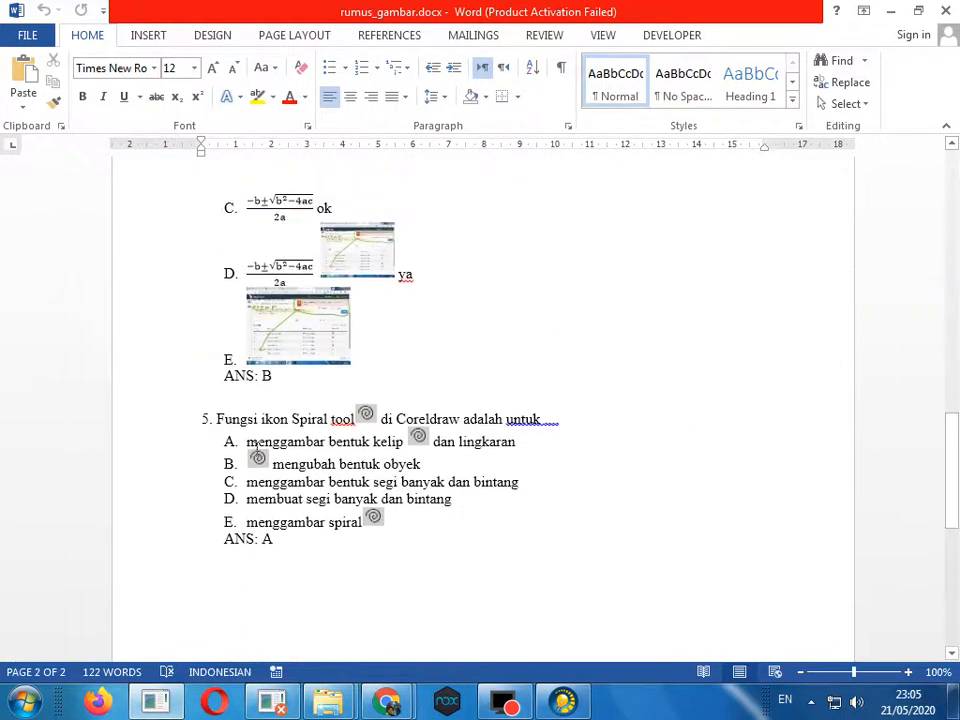
scroll(254, 418, "up", 6)
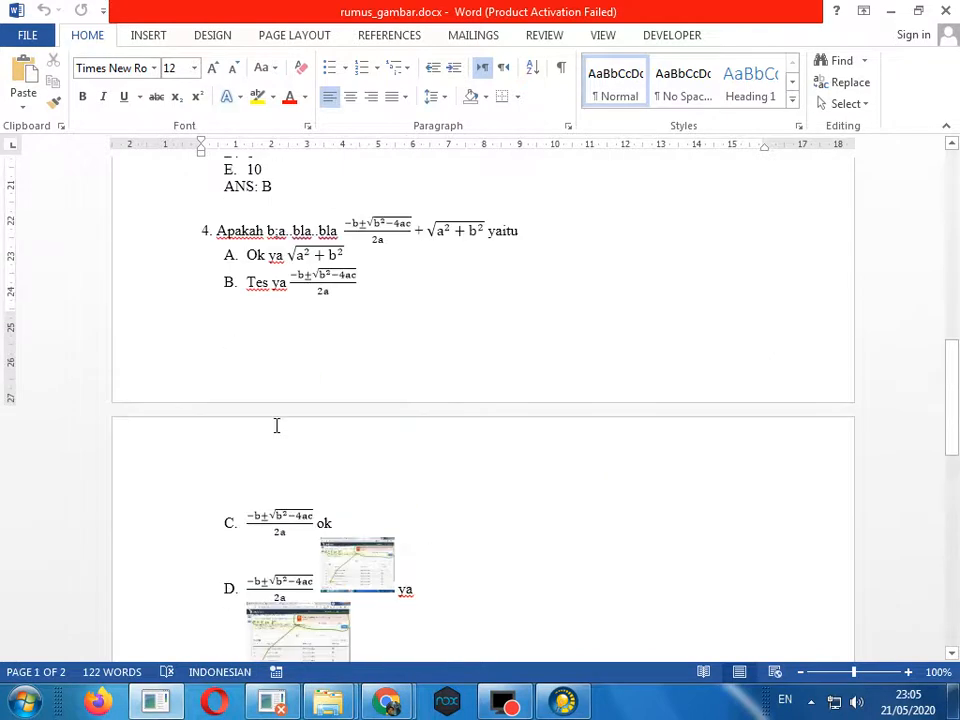
scroll(257, 420, "down", 3)
scroll(258, 432, "up", 3)
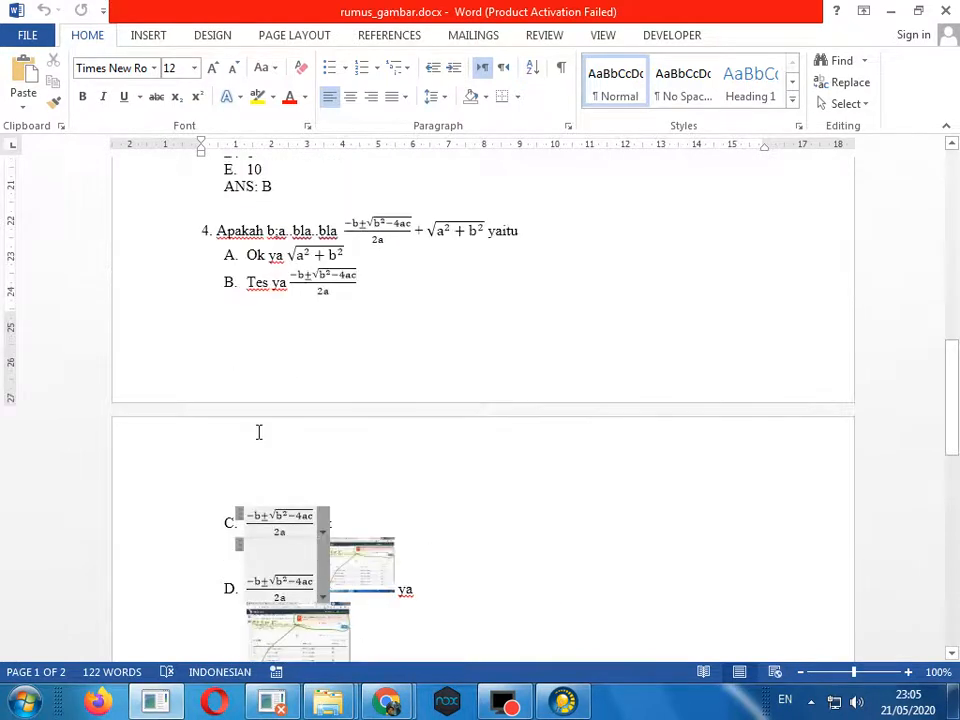
Switch back to the Moodle question editor and compare the imported answer choices with question 4 of the source document.
left_click(890, 10)
scroll(440, 428, "down", 3)
scroll(440, 428, "down", 9)
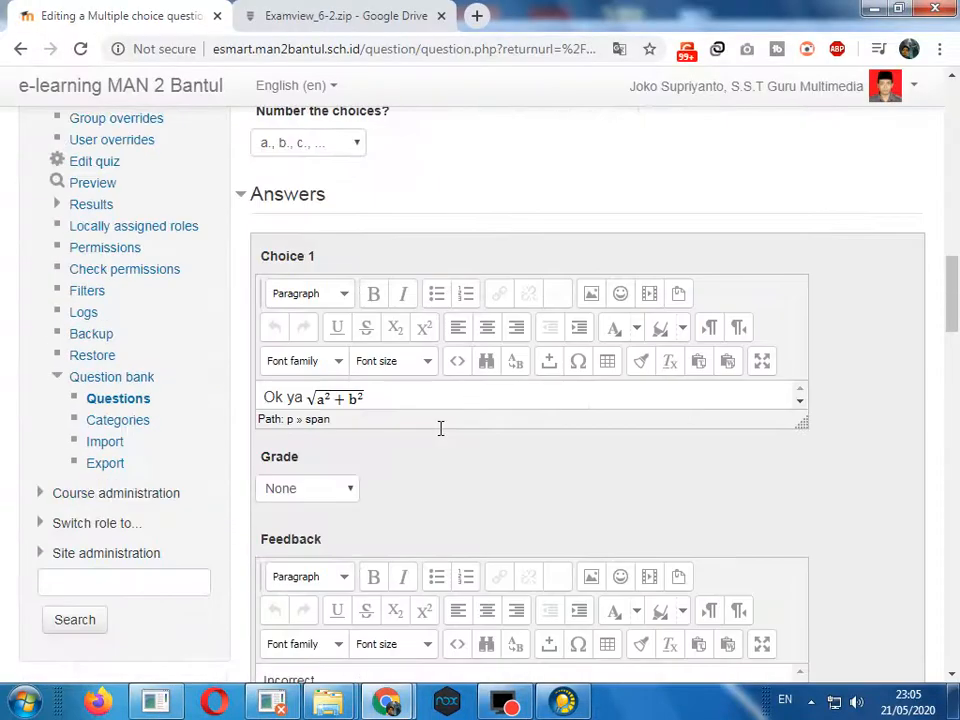
scroll(440, 435, "down", 4)
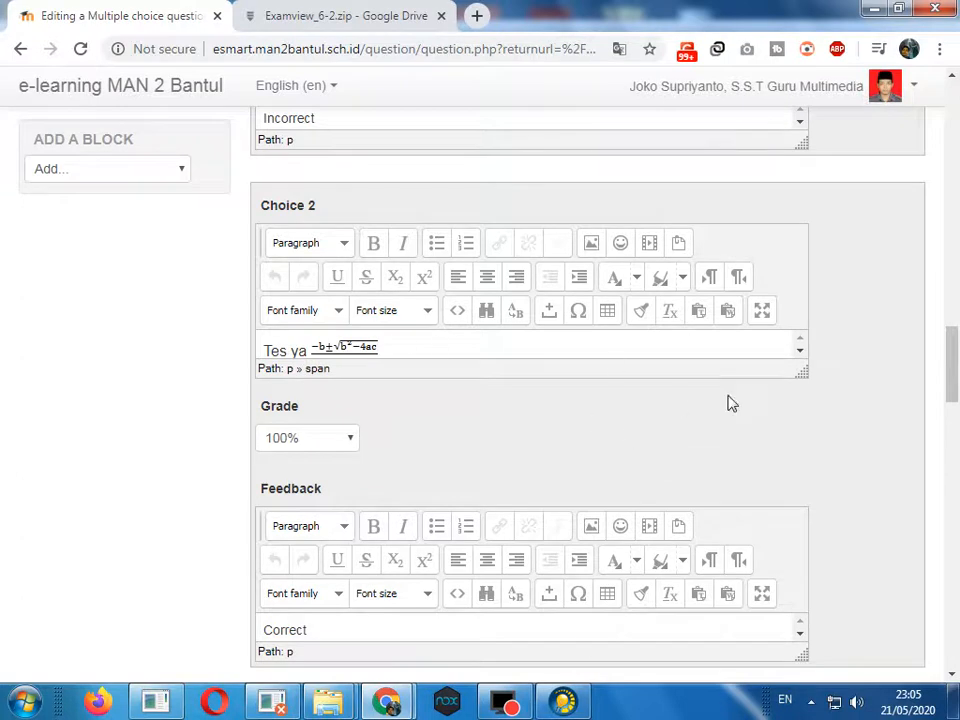
scroll(752, 407, "down", 13)
scroll(950, 490, "up", 3)
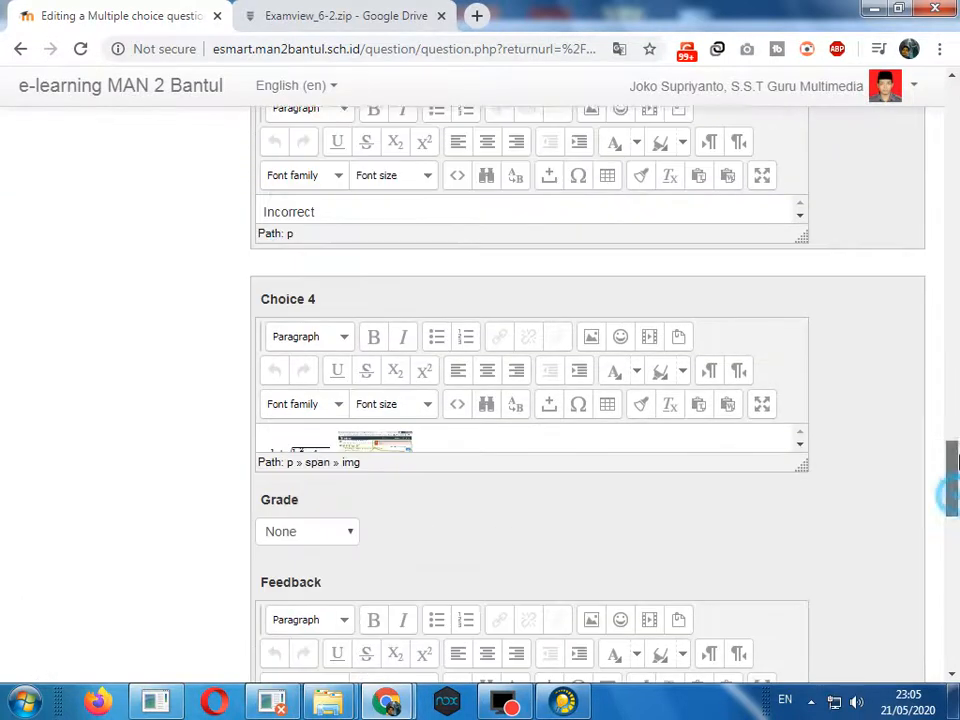
Leave the question editor without saving and go to the PAT (Penilaian Akhir Tahun) section of the Kelas X course.
left_click_drag(957, 477, 946, 98)
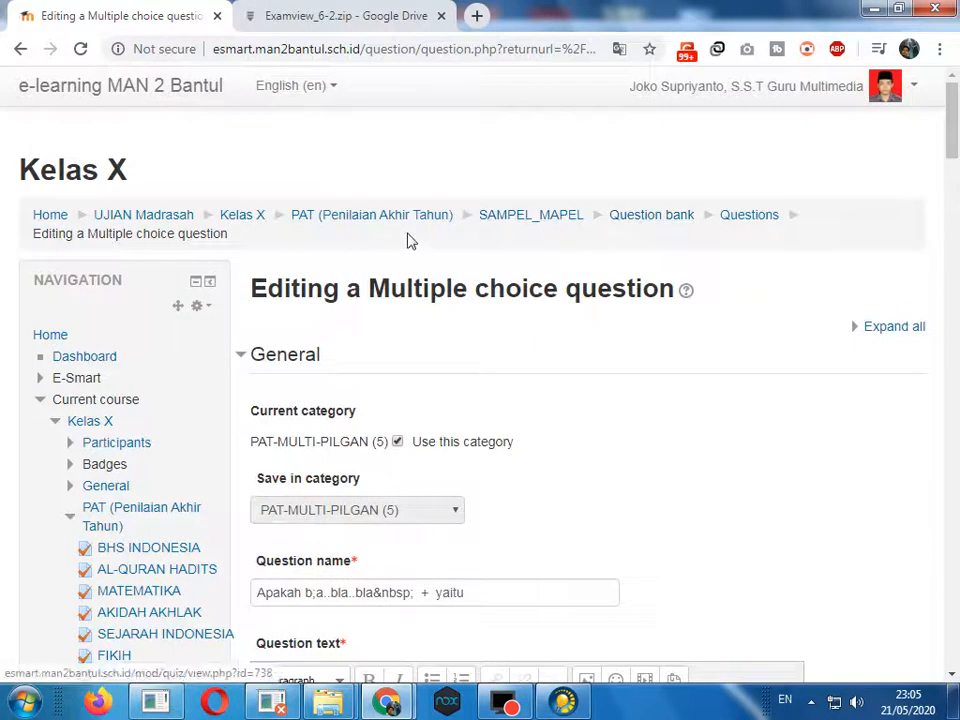
left_click(360, 216)
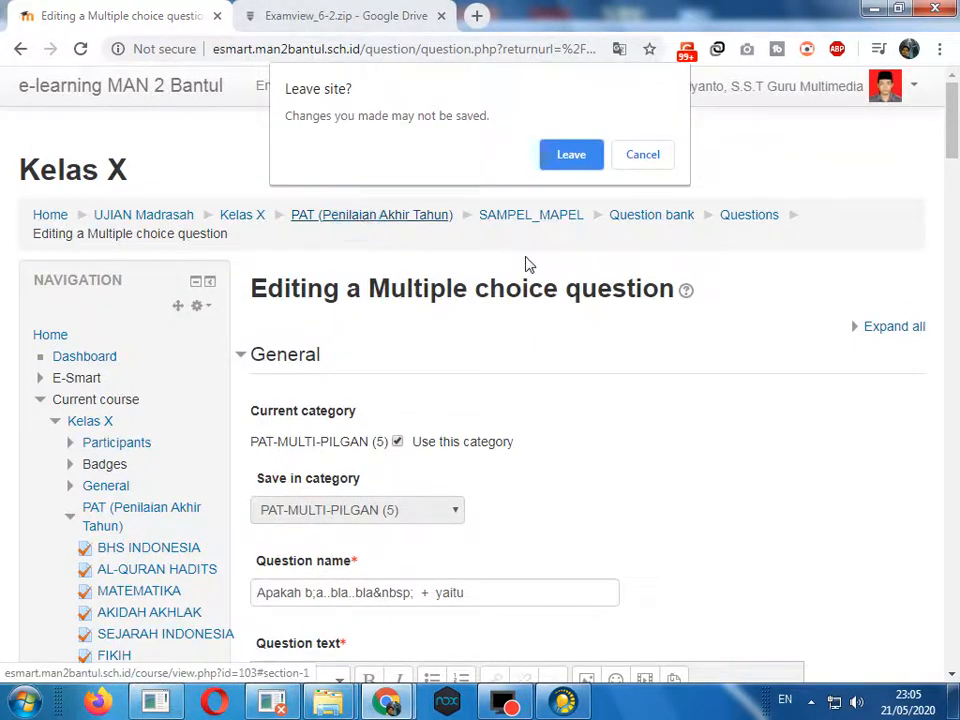
left_click(640, 157)
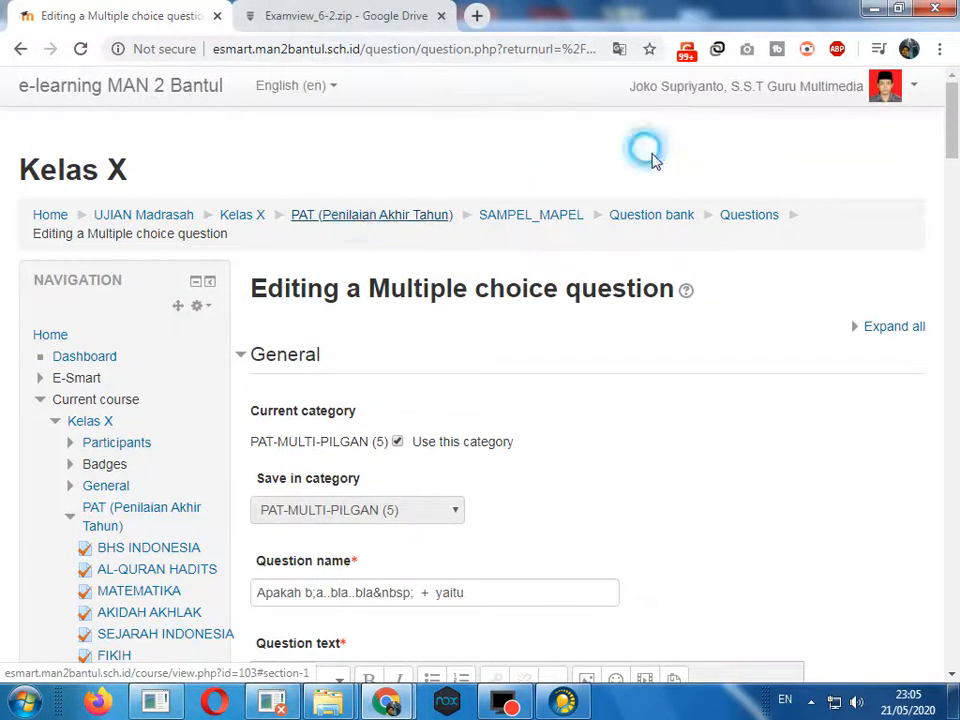
left_click(396, 217)
left_click(540, 184)
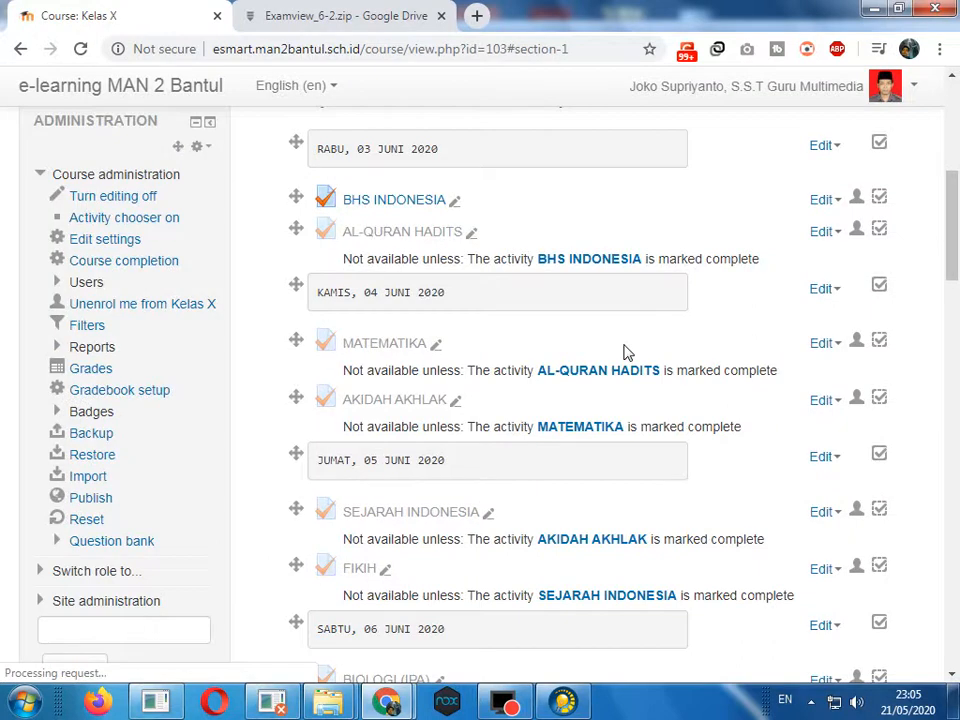
Open the SAMPEL_MAPEL quiz in the course and bring up its question editing page.
left_click_drag(952, 215, 953, 597)
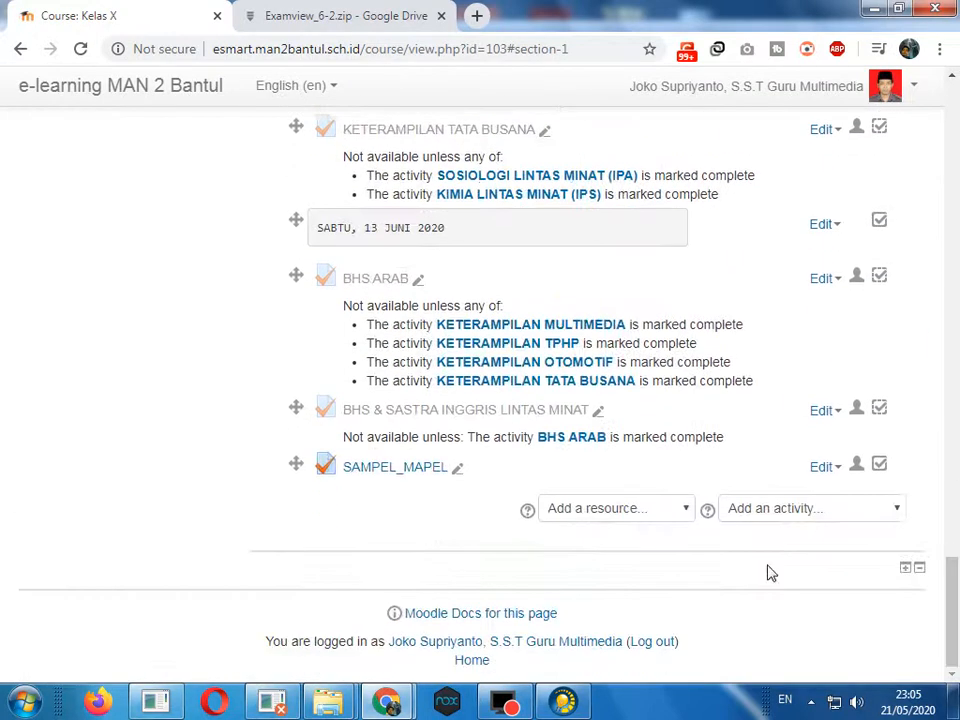
left_click(413, 466)
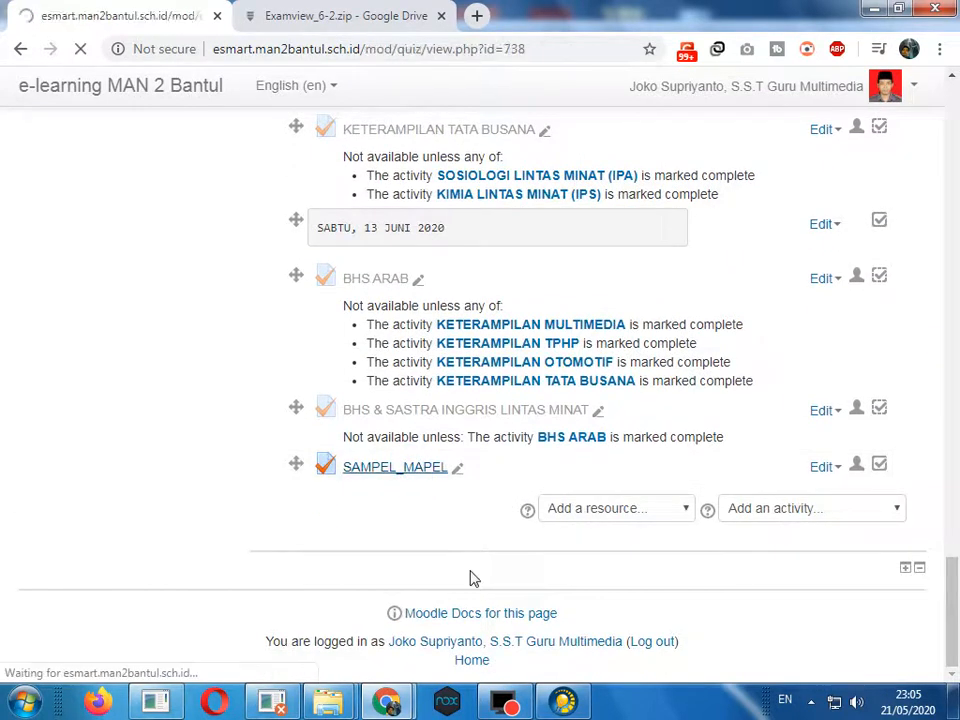
scroll(455, 450, "down", 3)
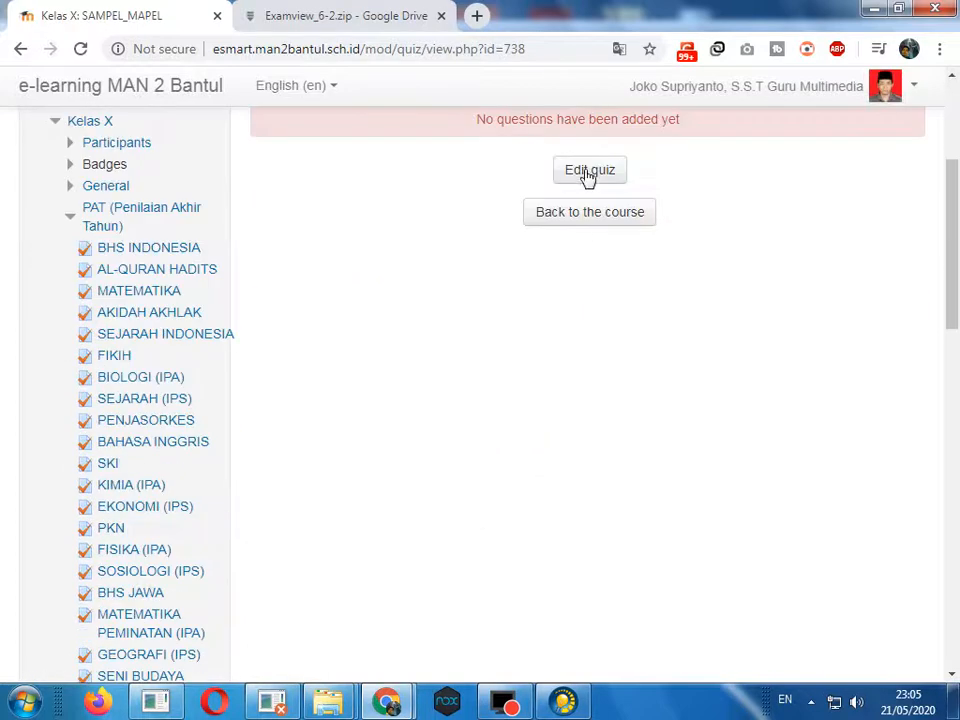
scroll(405, 309, "down", 8)
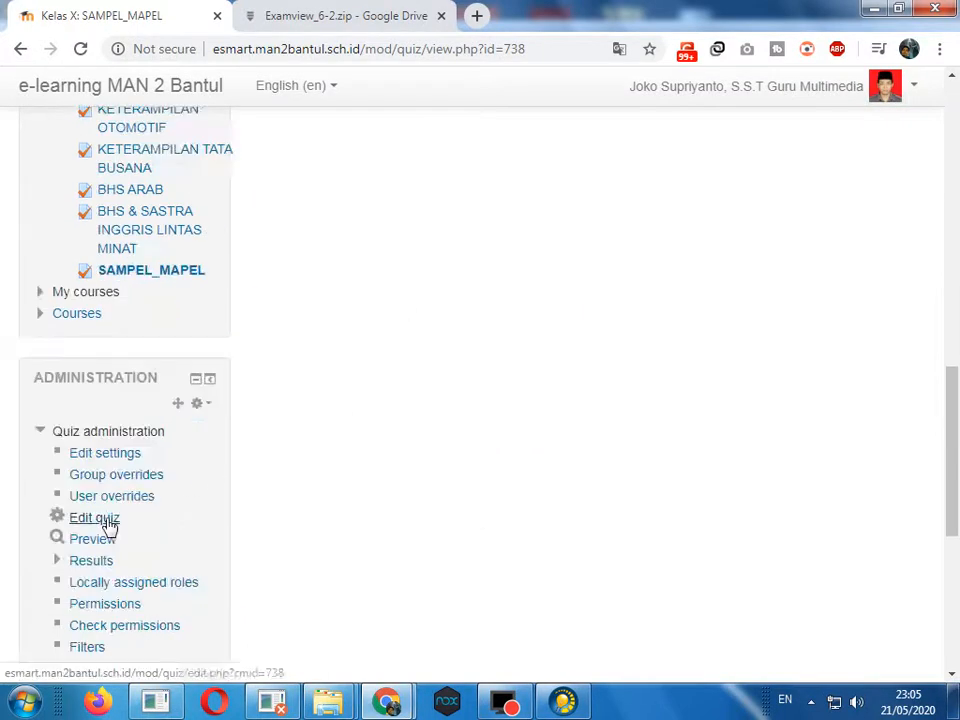
scroll(692, 499, "up", 8)
scroll(437, 463, "down", 8)
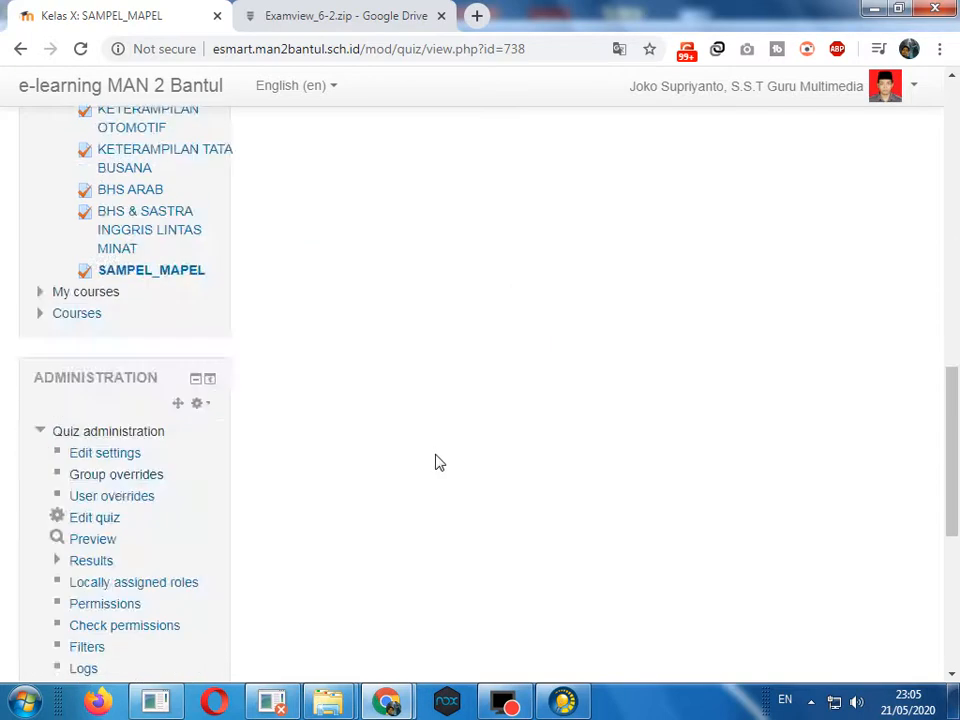
left_click(94, 521)
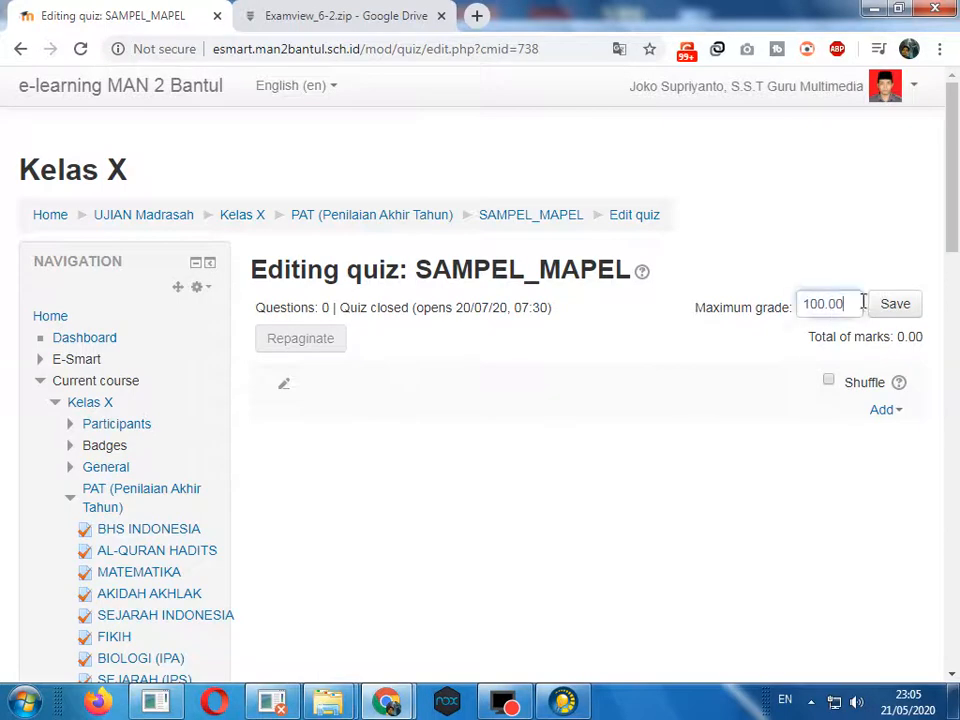
Enable question shuffling and add all questions from the PAT-MULTI-PILGAN category of the question bank to the quiz.
left_click_drag(859, 303, 750, 313)
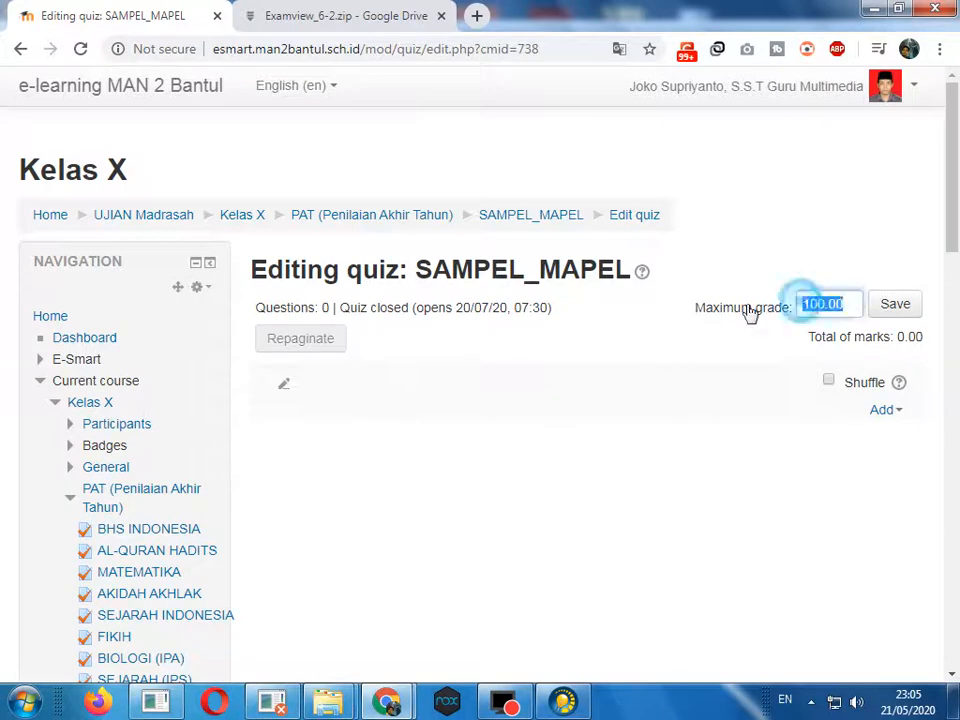
left_click(830, 384)
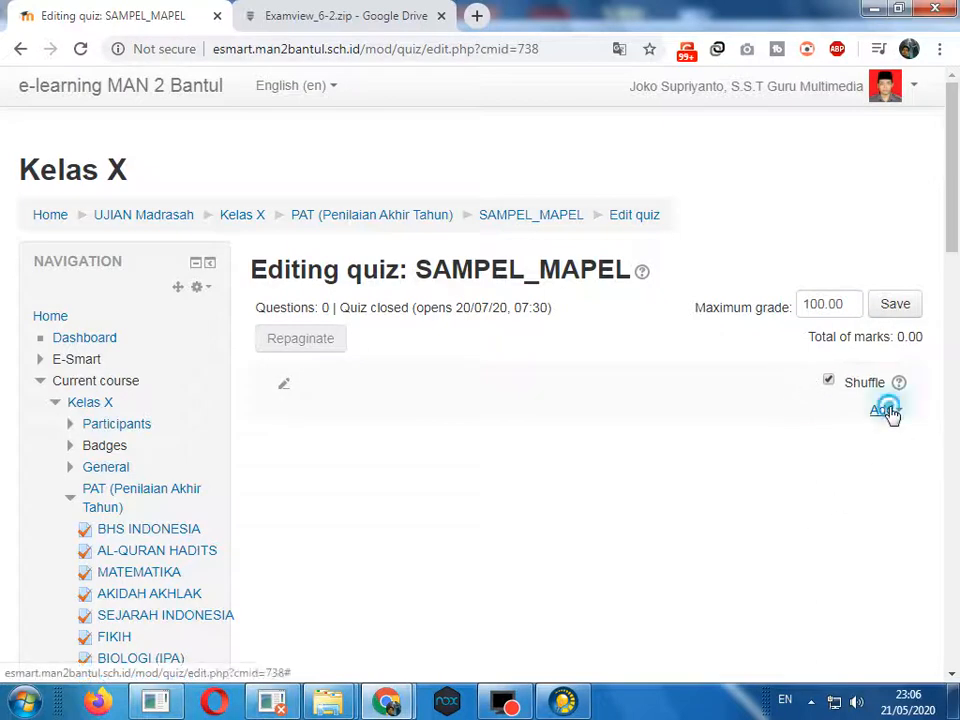
left_click(886, 412)
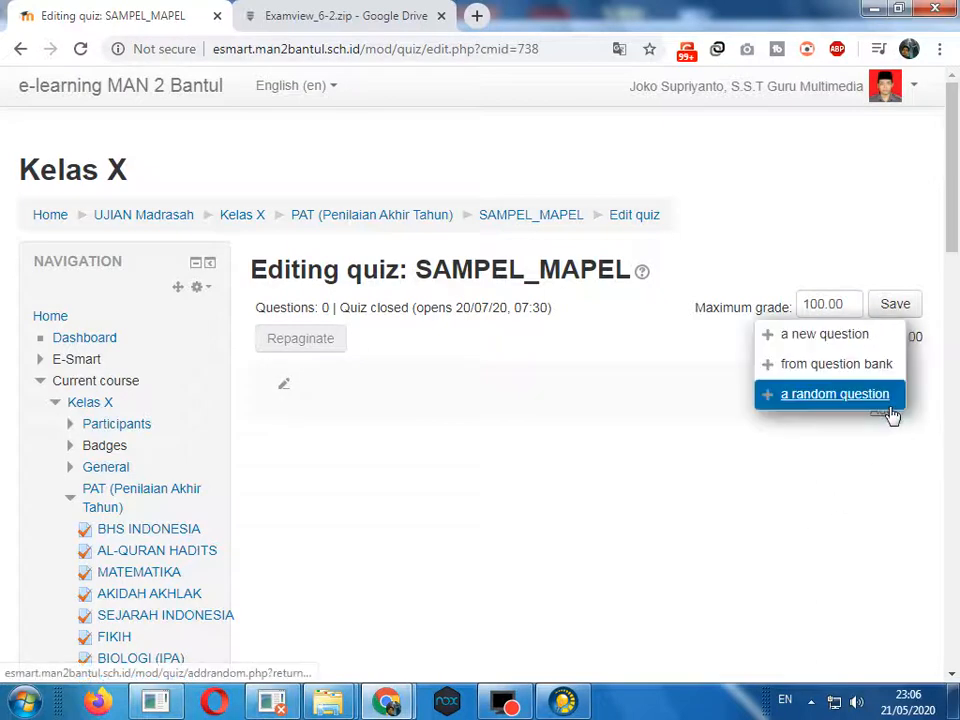
left_click(859, 366)
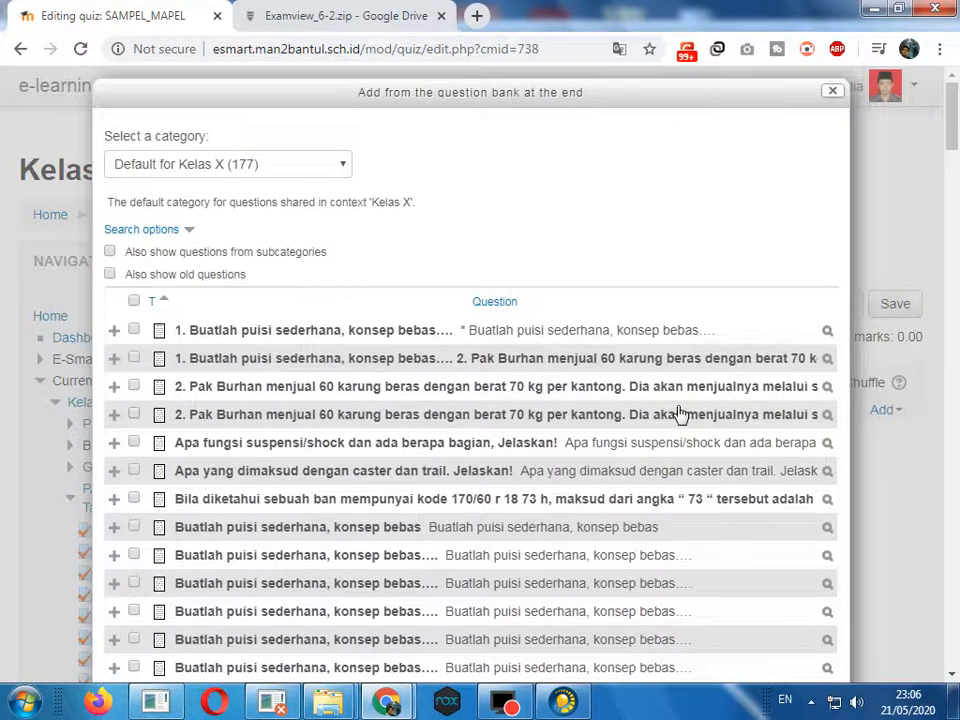
left_click(275, 163)
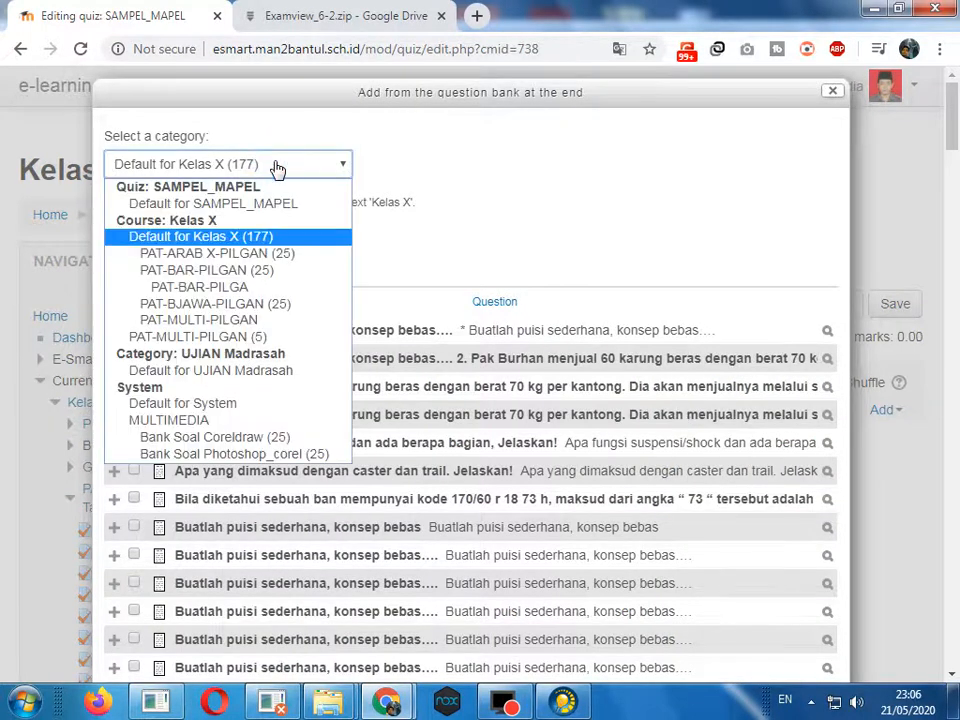
left_click(211, 338)
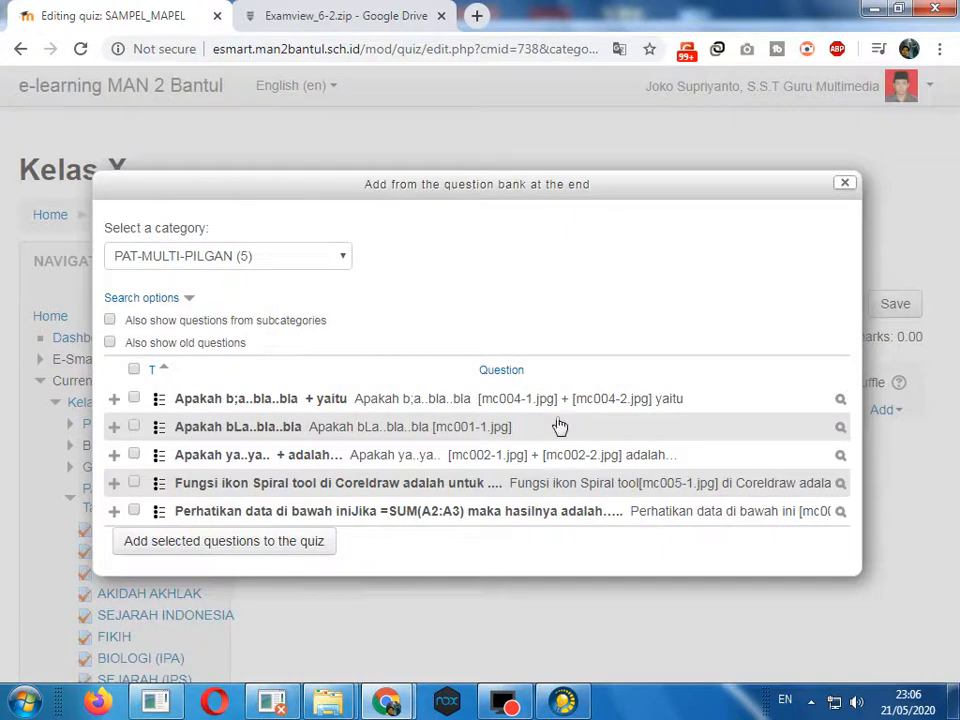
left_click(134, 369)
left_click(199, 545)
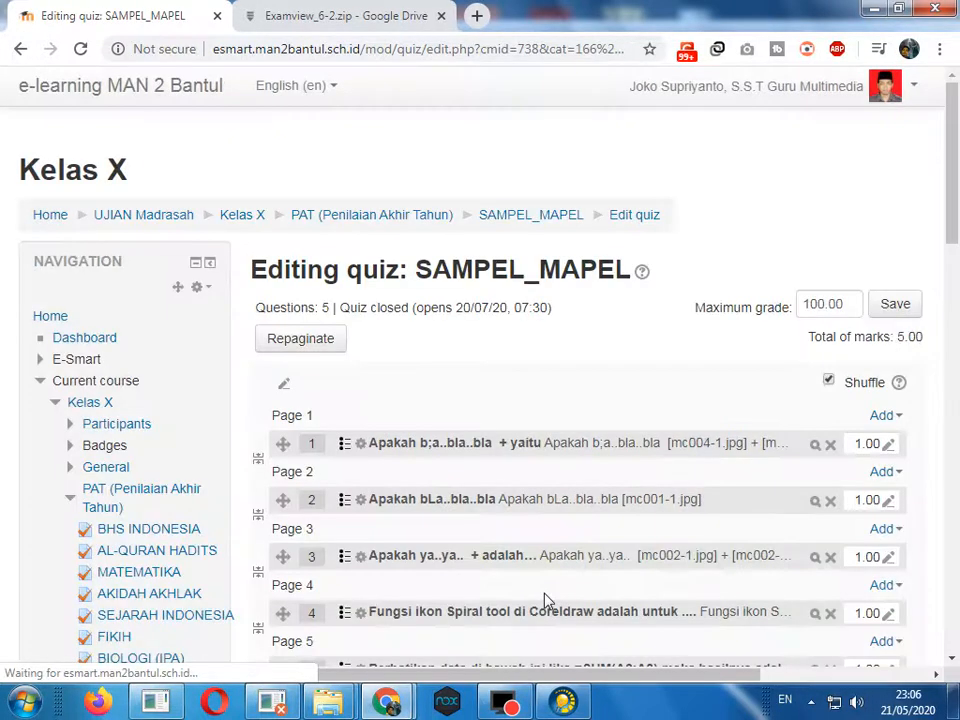
Check the quiz's added questions, maximum grade and total of marks, and start a preview of SAMPEL_MAPEL.
scroll(548, 598, "down", 4)
scroll(550, 596, "up", 3)
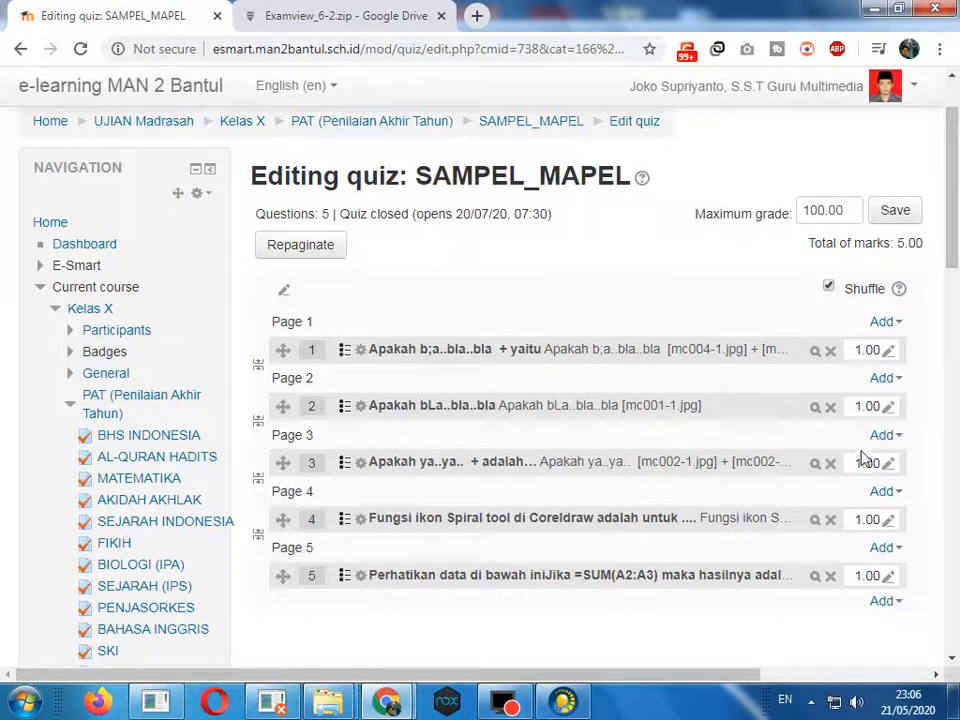
left_click(835, 209)
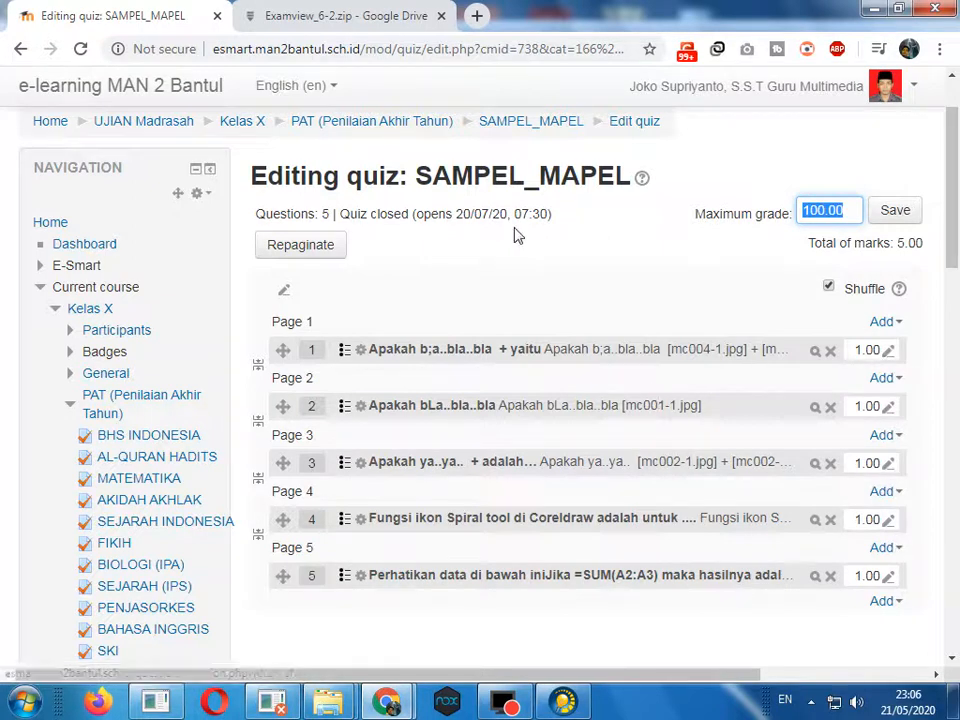
left_click_drag(936, 252, 906, 243)
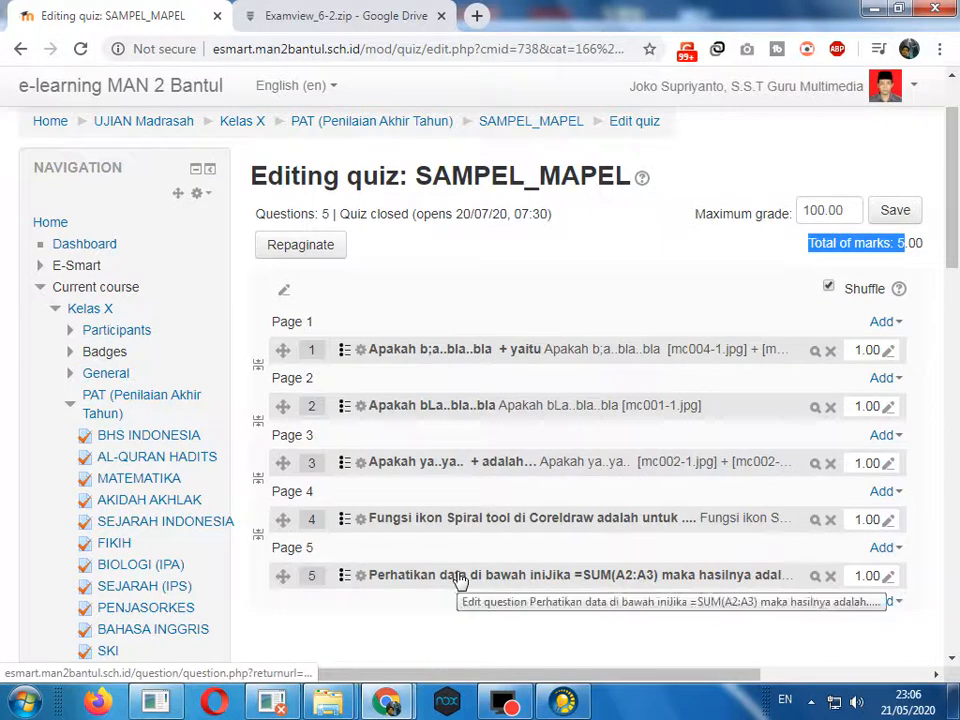
scroll(530, 271, "down", 3)
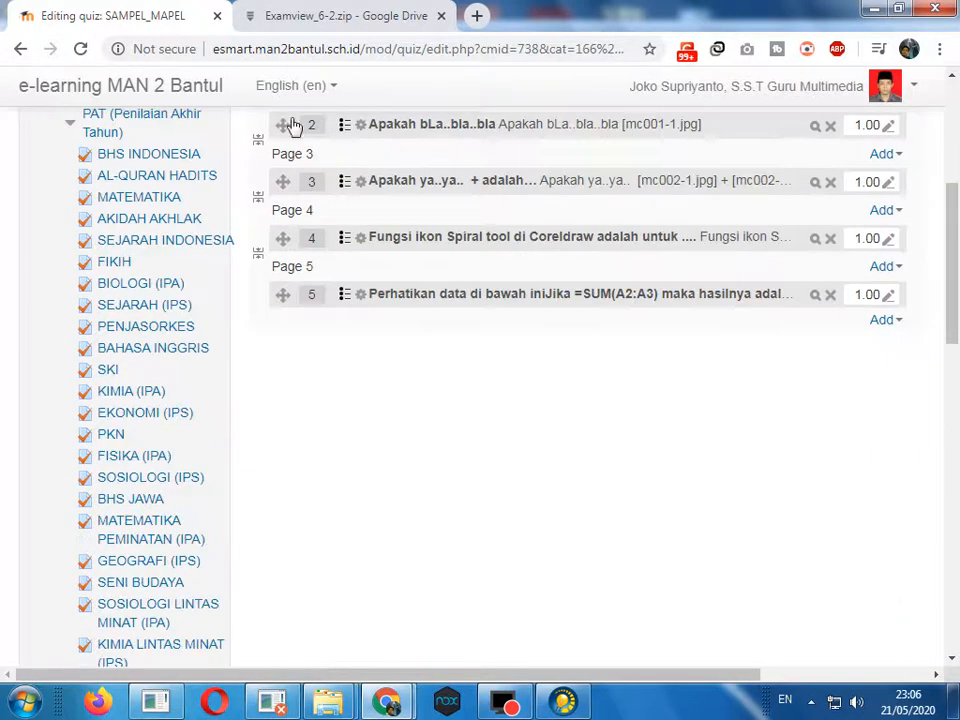
scroll(409, 504, "down", 3)
scroll(409, 504, "down", 3)
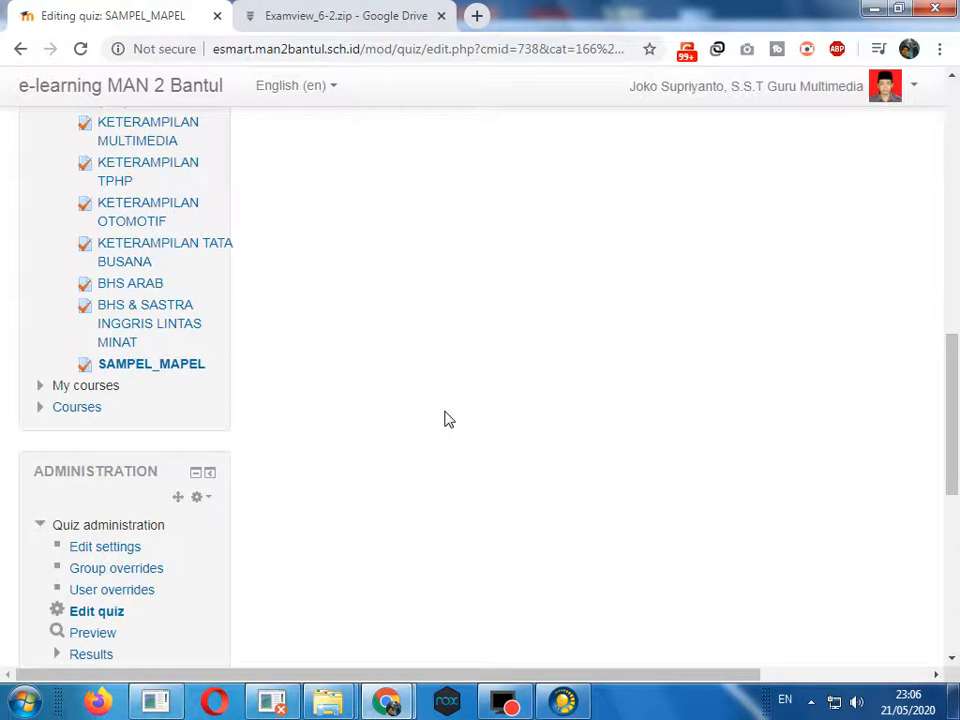
scroll(447, 419, "down", 1)
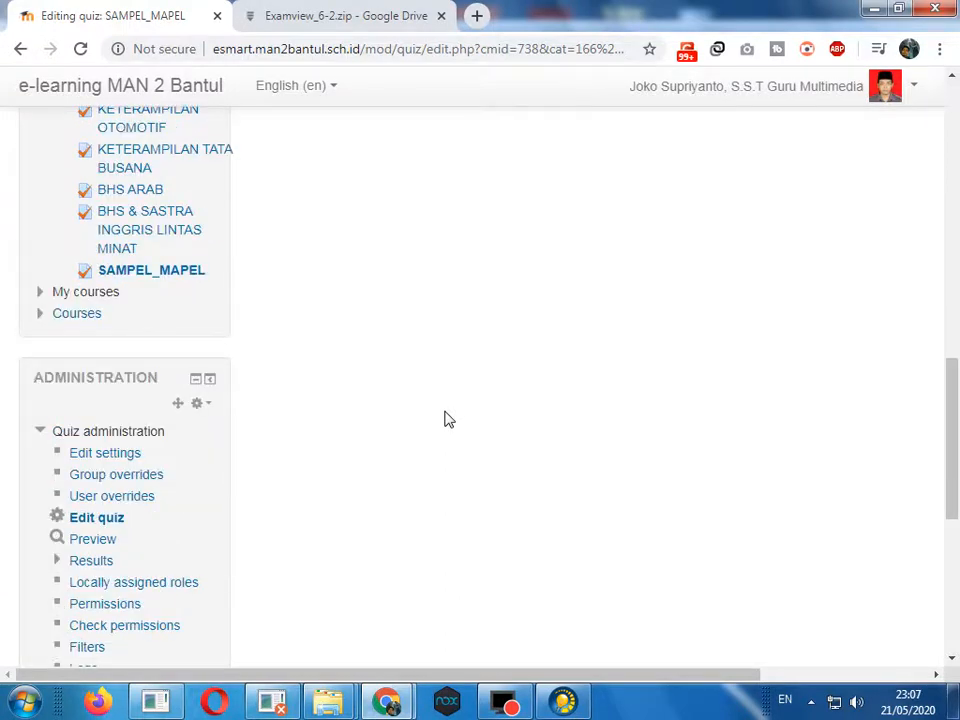
scroll(504, 424, "up", 8)
scroll(534, 431, "down", 8)
left_click(92, 539)
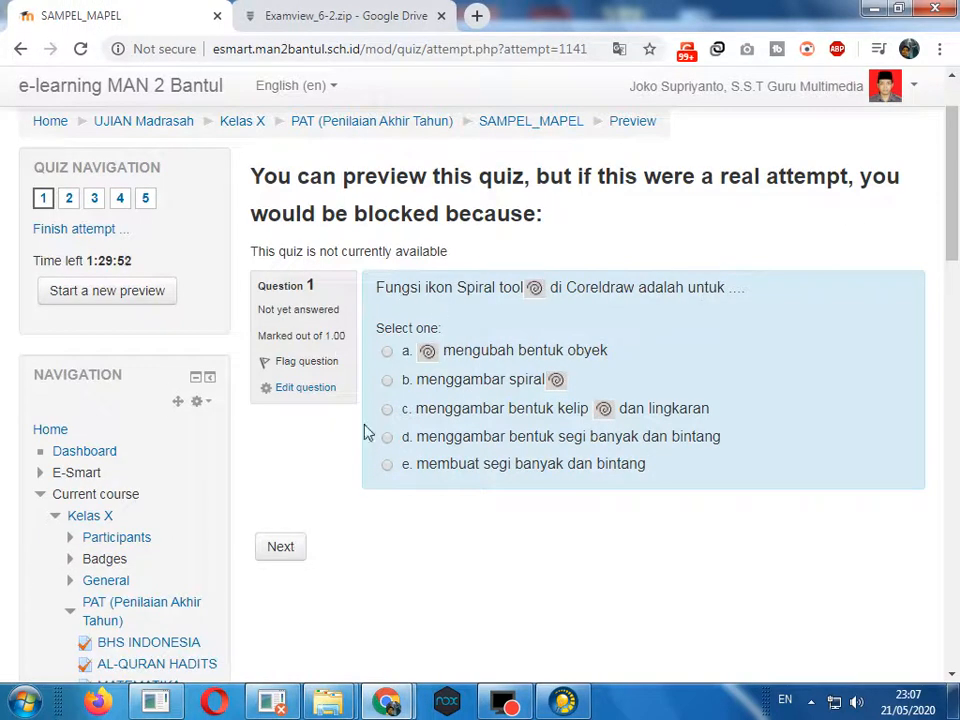
Answer preview question 1 with b (menggambar spiral) and question 2 with a (Ok ya), and continue to question 3.
left_click(386, 380)
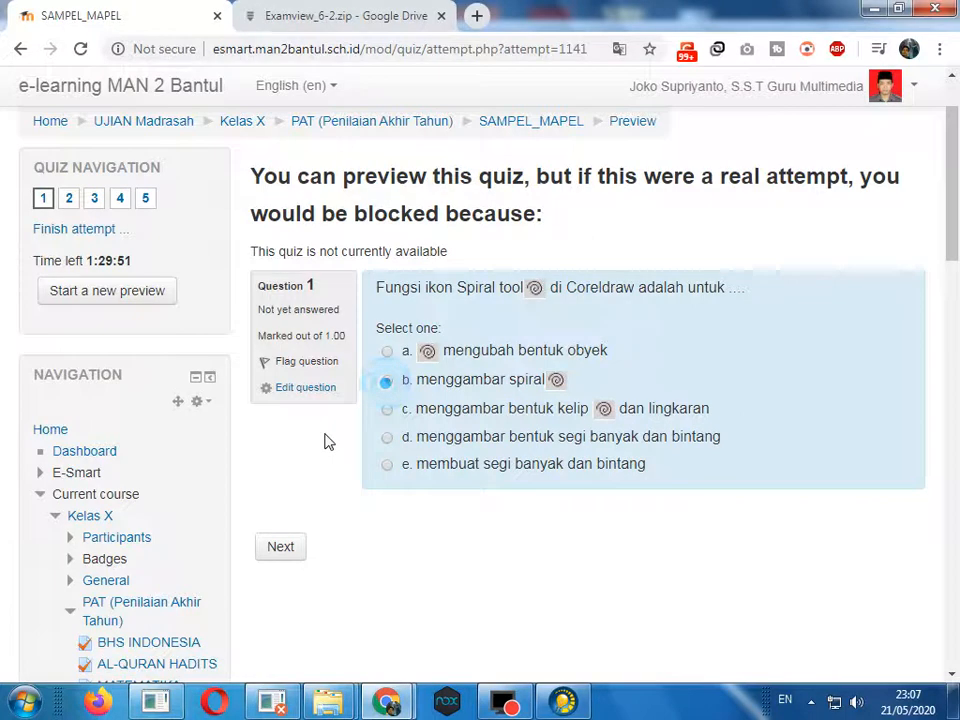
left_click(69, 196)
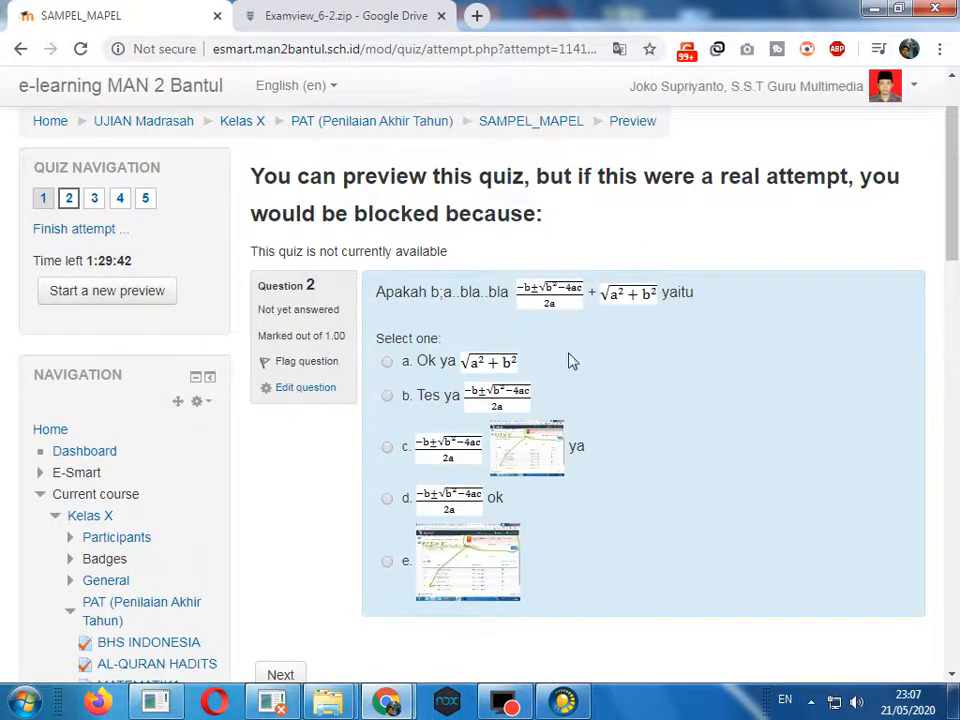
scroll(568, 426, "down", 3)
scroll(557, 399, "up", 2)
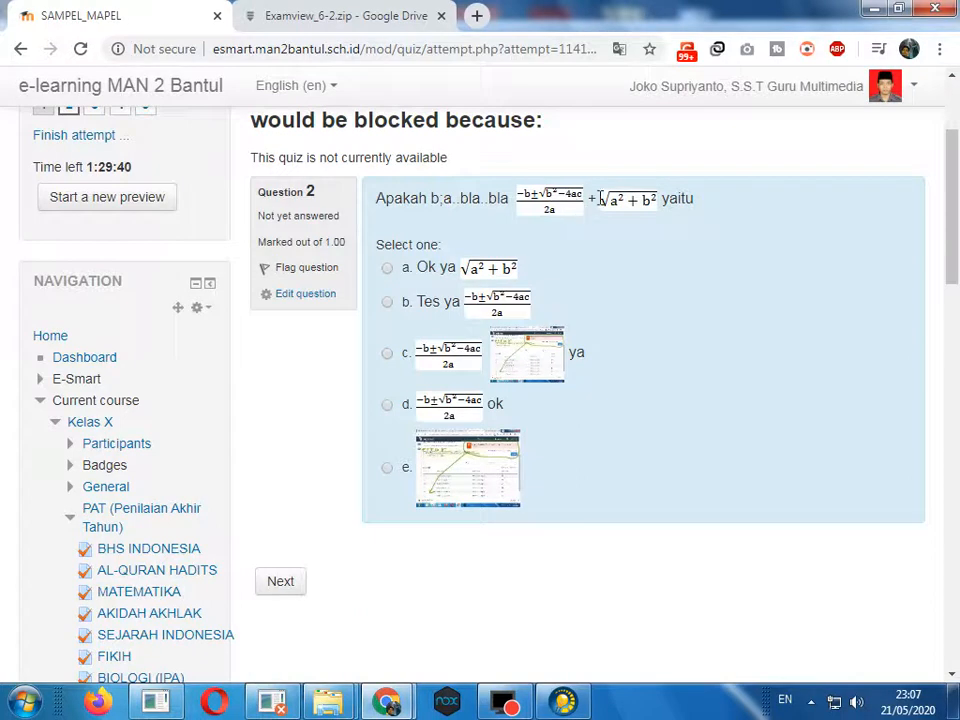
left_click(388, 269)
left_click(286, 584)
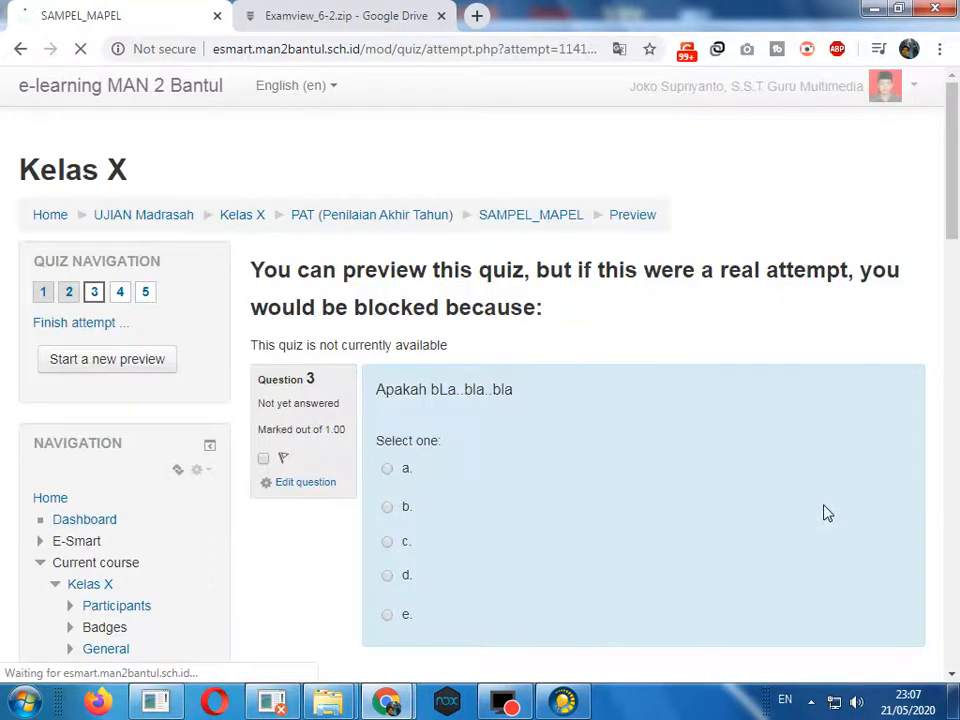
Answer preview question 3 with option b and question 4 with option a (4), and continue to question 5.
scroll(825, 512, "down", 2)
left_click(387, 318)
left_click(284, 520)
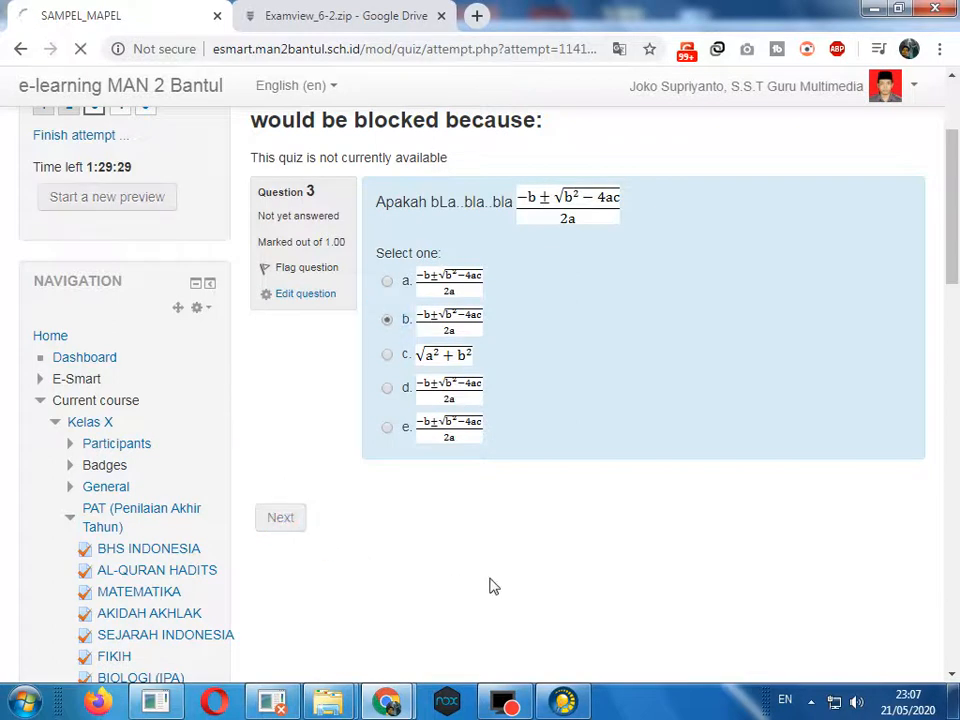
scroll(365, 450, "down", 1)
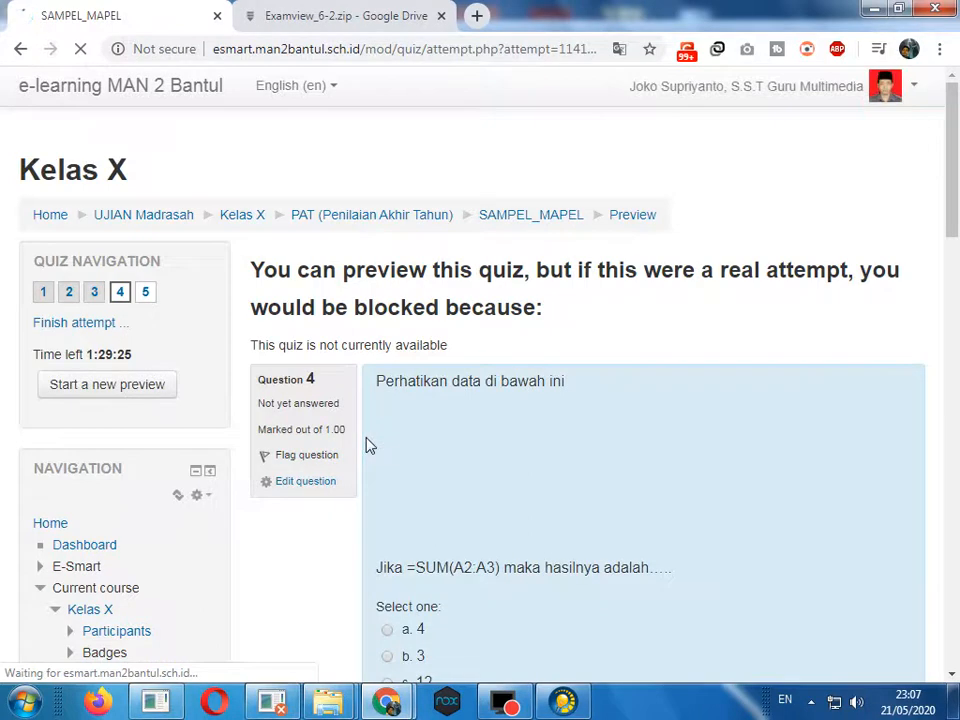
scroll(503, 404, "down", 3)
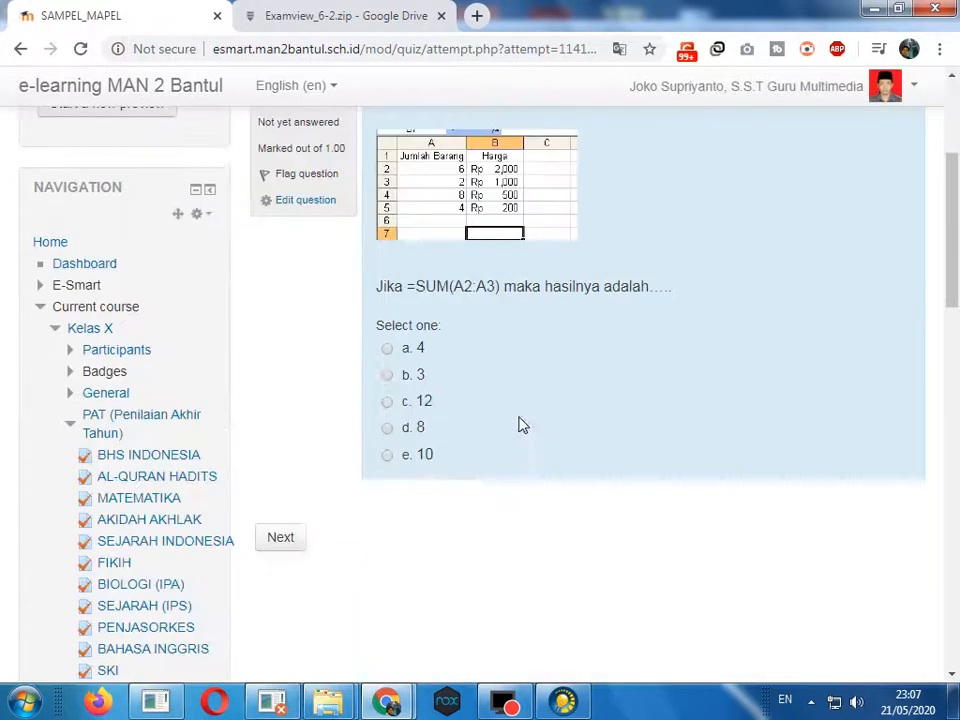
left_click(388, 348)
left_click(285, 543)
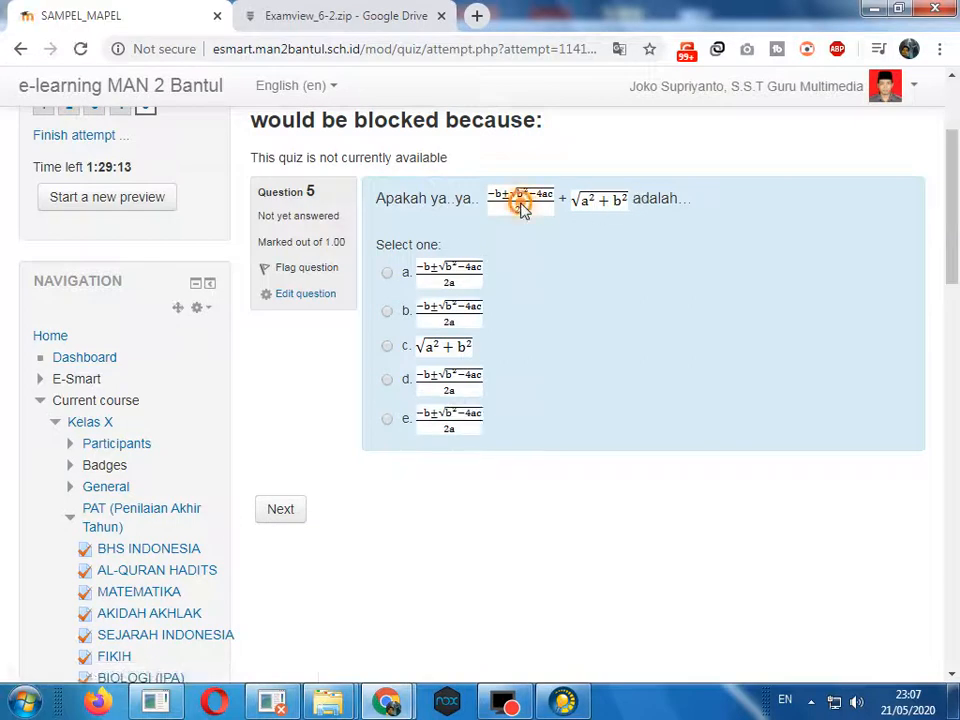
Open the first formula image of question 5 in a new browser tab, examine it, and close that tab.
right_click(520, 209)
left_click(555, 218)
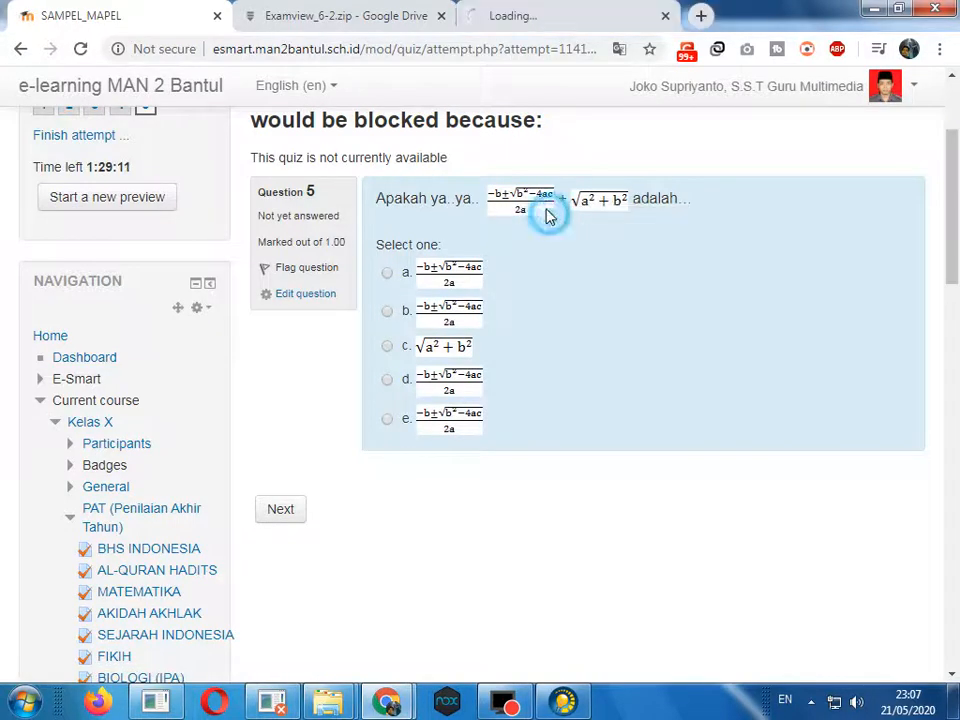
left_click(522, 12)
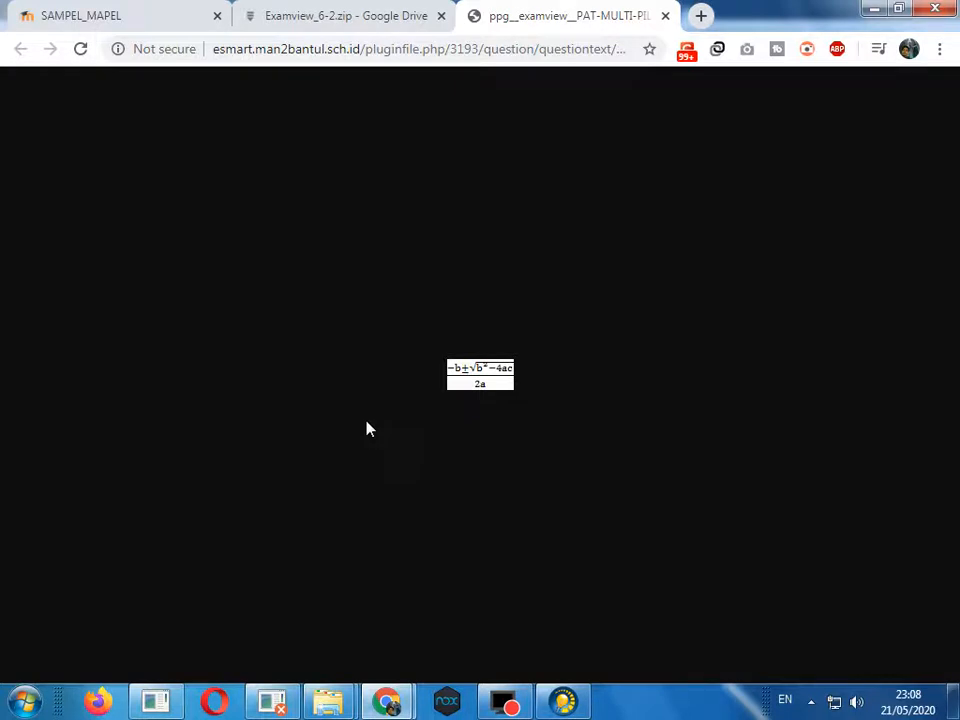
left_click(665, 17)
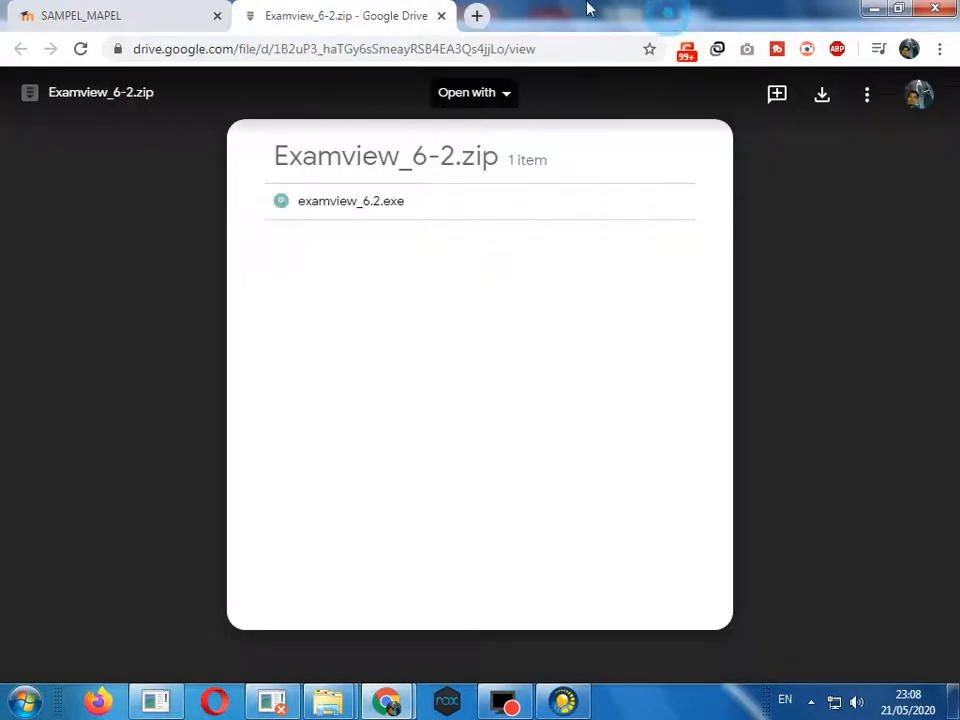
Return to the SAMPEL_MAPEL preview, answer question 5 with option a, and continue to the summary of attempt.
left_click(133, 27)
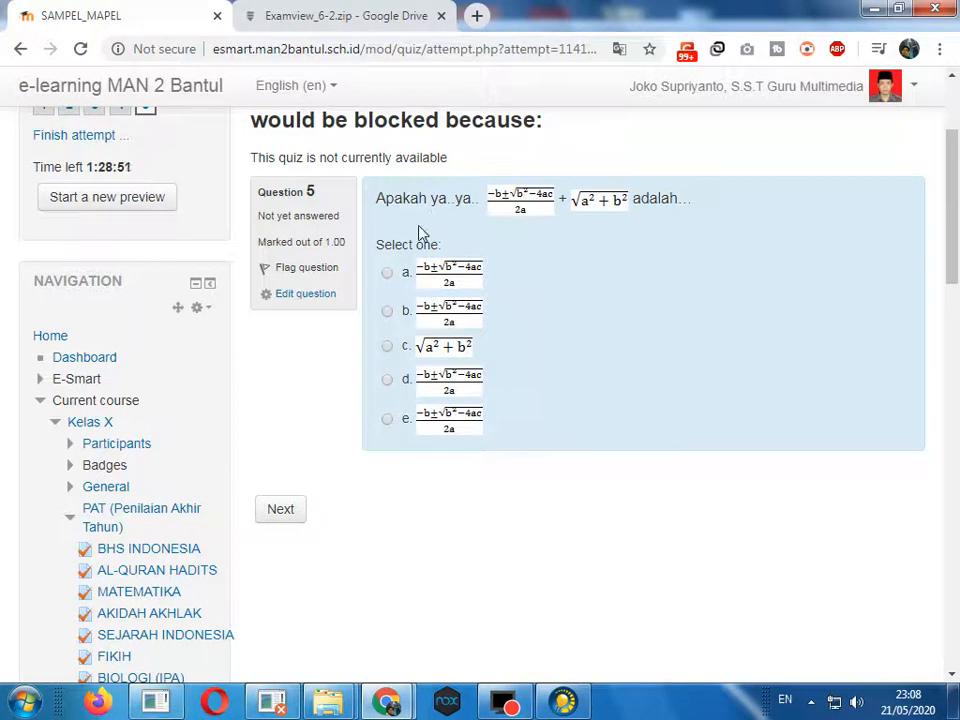
left_click(387, 273)
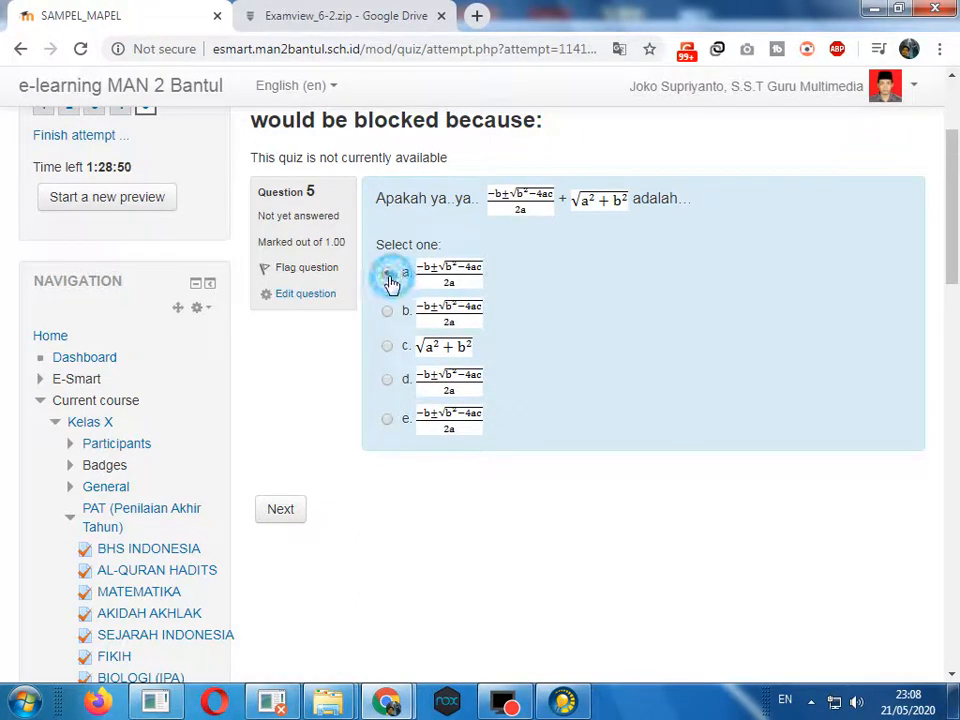
left_click(281, 511)
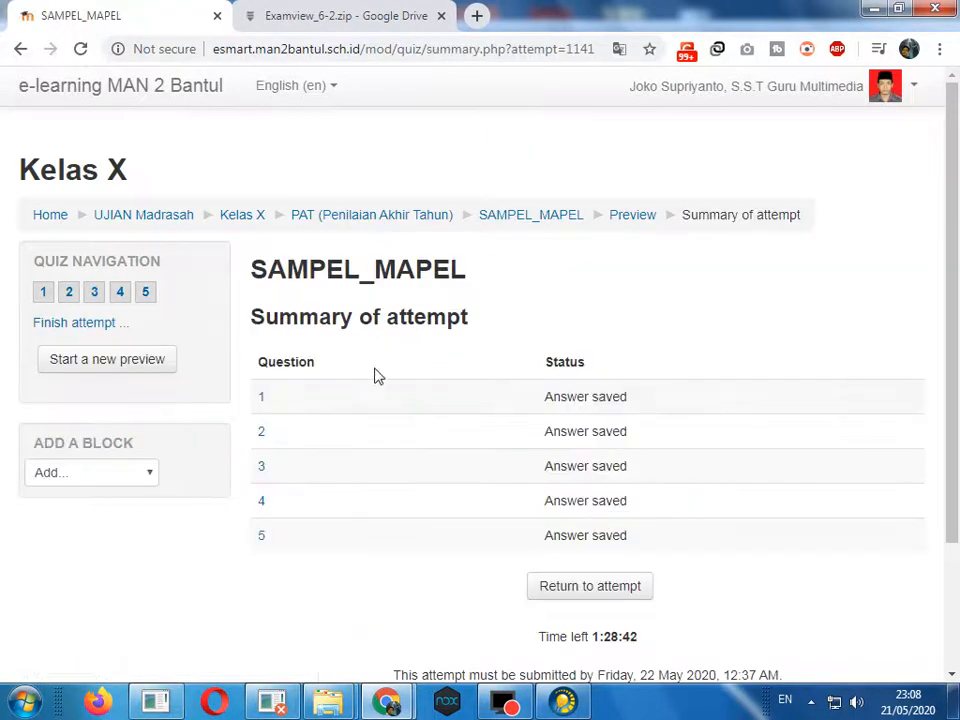
Check the answer status of questions 1 to 5 in the attempt summary, then submit all and finish, confirming the submission.
left_click_drag(550, 397, 613, 398)
left_click_drag(544, 433, 648, 434)
left_click_drag(567, 467, 619, 504)
left_click_drag(567, 535, 640, 533)
scroll(692, 470, "down", 3)
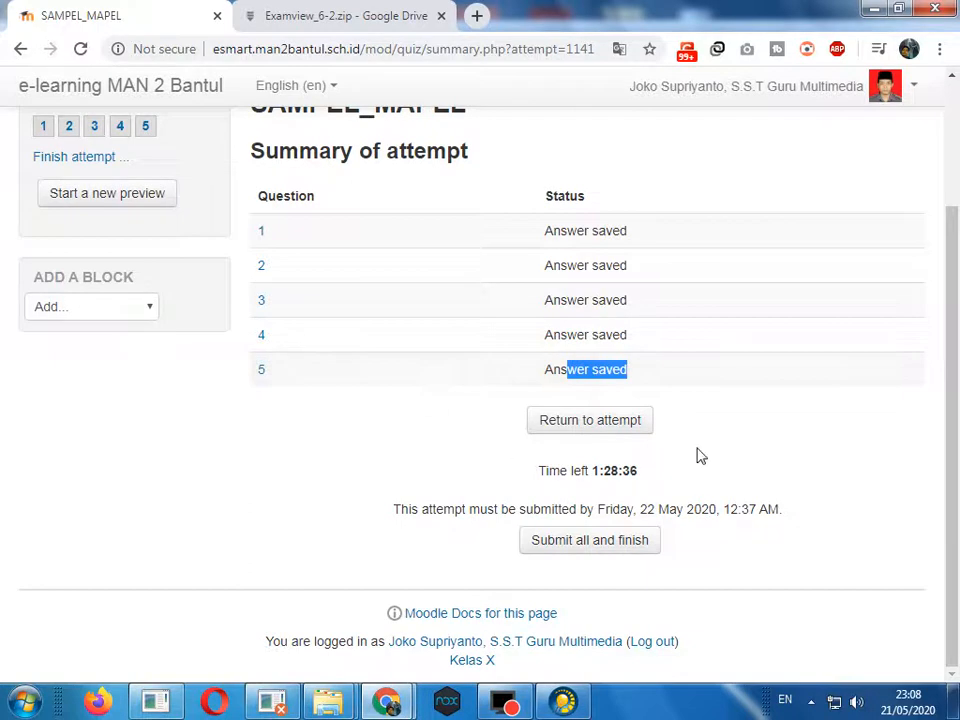
left_click(603, 542)
left_click(476, 482)
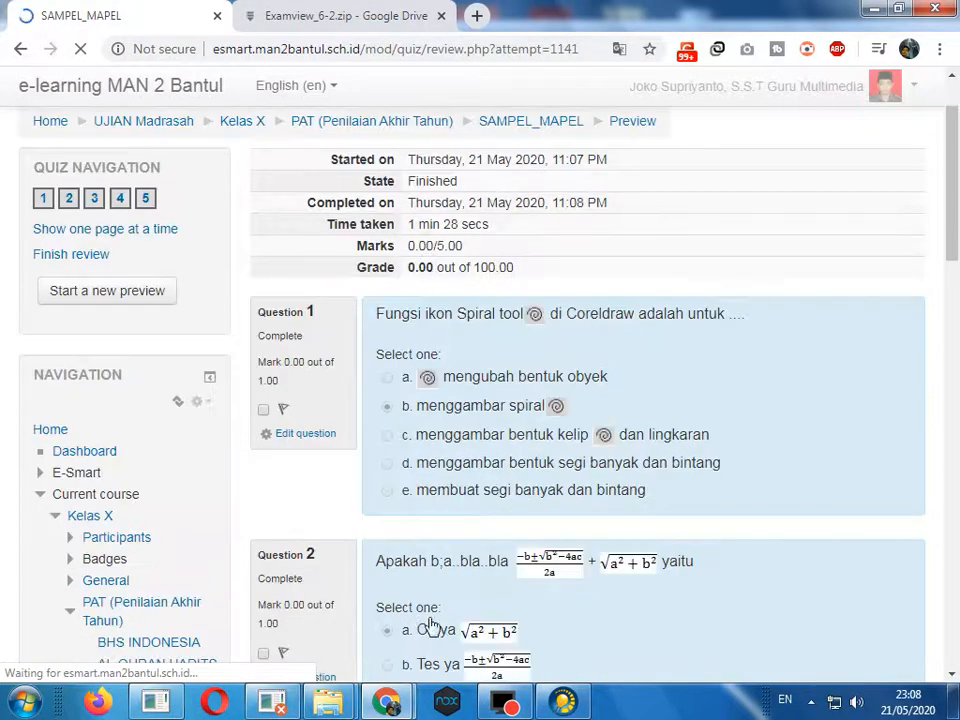
Examine the submitted attempt's review, covering its marks, grade, and the formulas and images in questions 1 to 5.
scroll(467, 476, "down", 4)
scroll(467, 472, "down", 3)
scroll(467, 472, "up", 7)
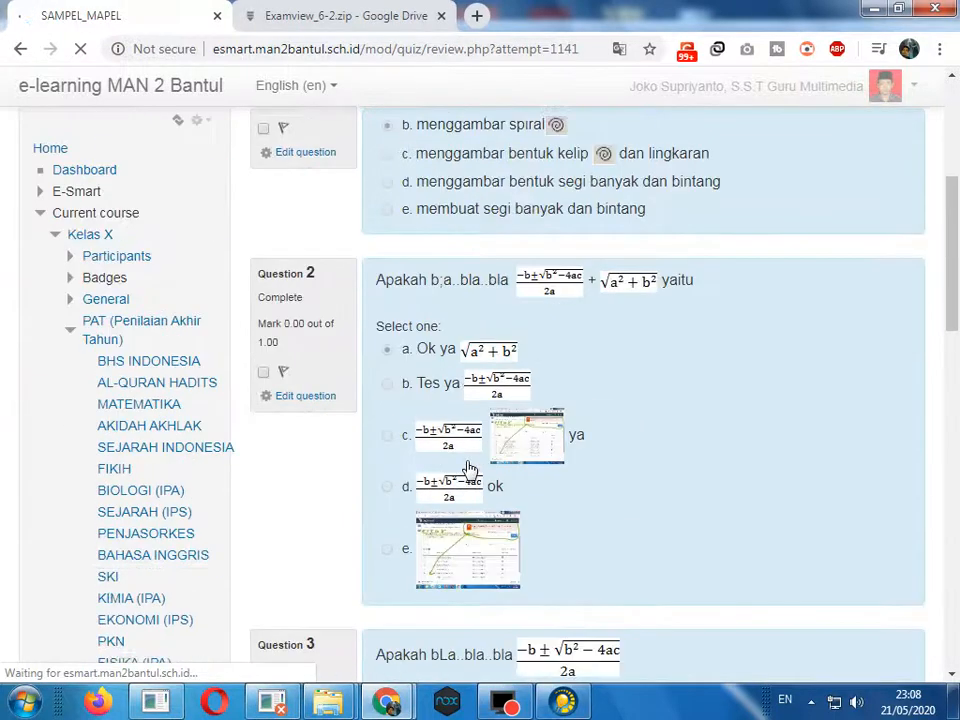
scroll(679, 493, "down", 3)
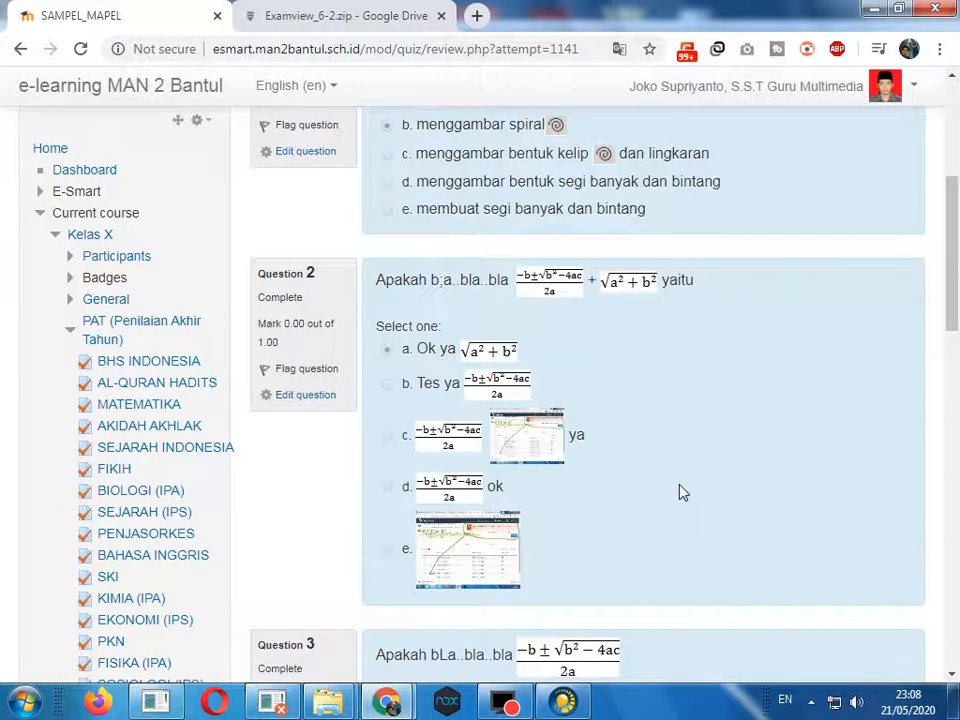
scroll(681, 493, "down", 15)
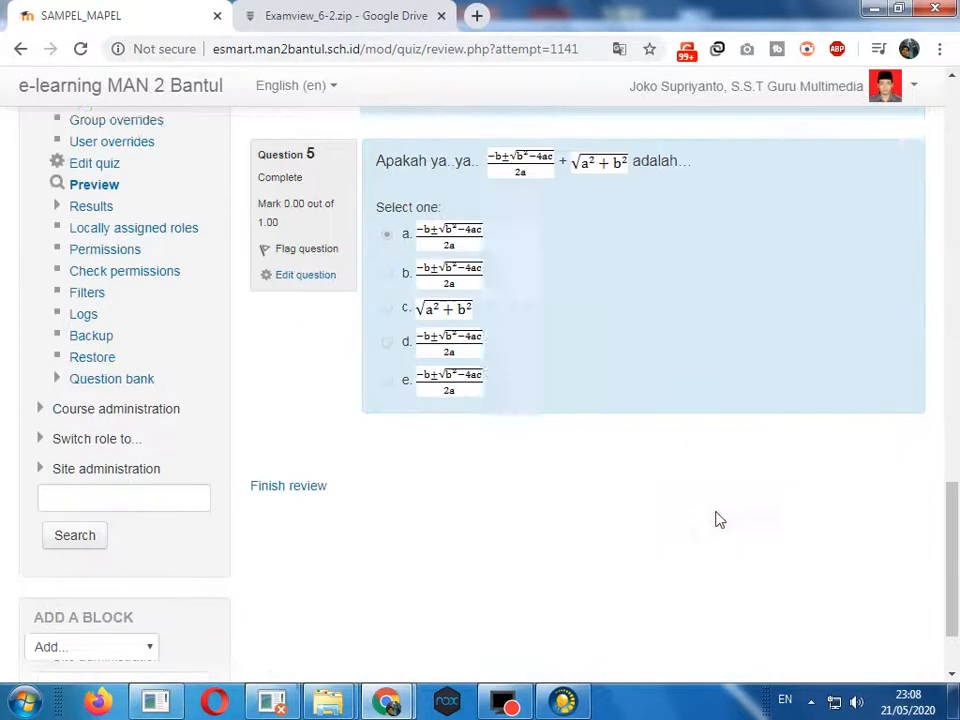
scroll(718, 519, "up", 15)
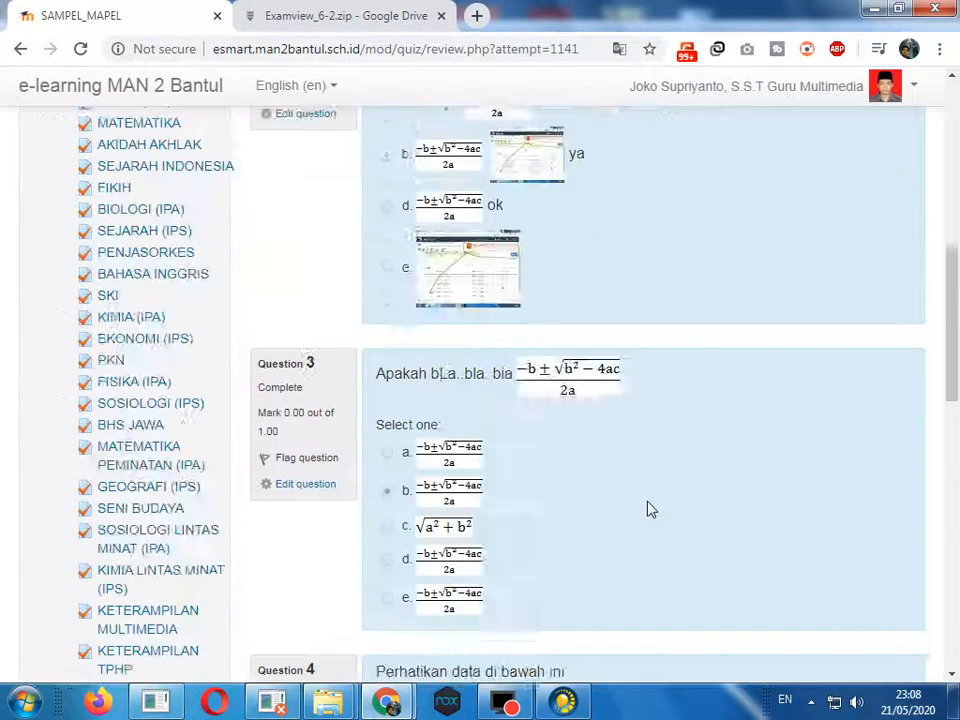
scroll(648, 510, "up", 3)
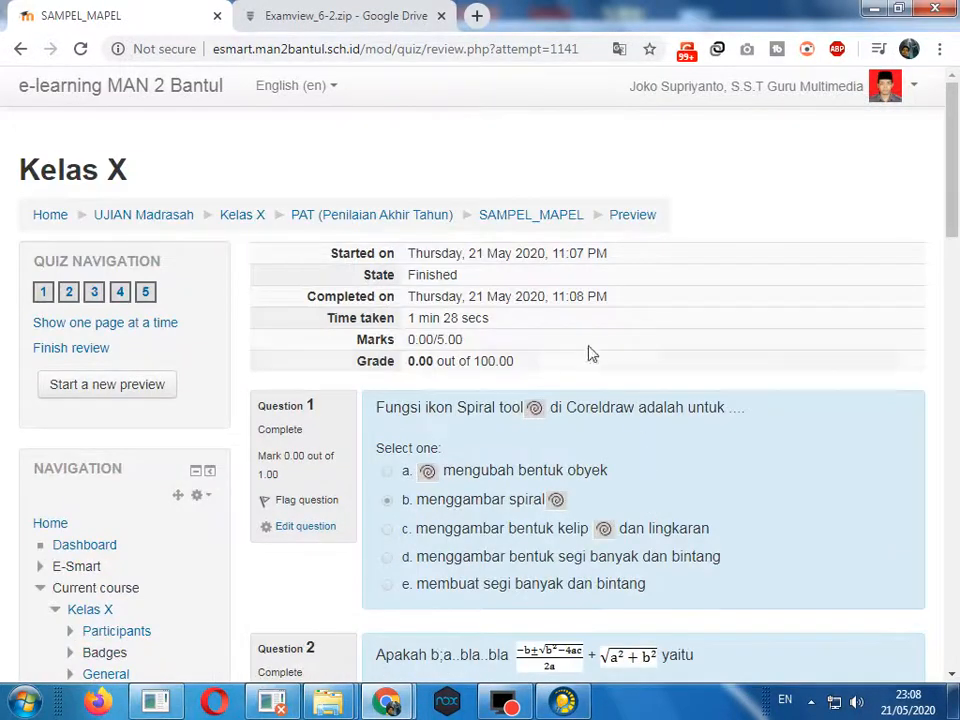
scroll(435, 505, "down", 2)
scroll(435, 502, "down", 15)
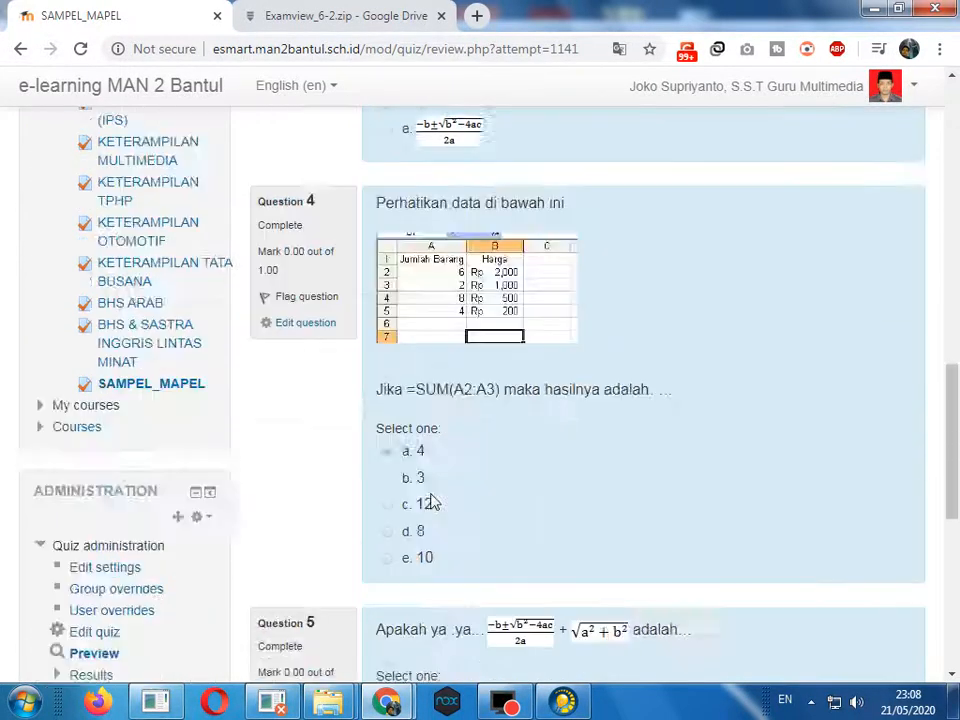
Finish the review and check the attempt's state, marks and grade in the SAMPEL_MAPEL summary of previous attempts.
left_click(288, 369)
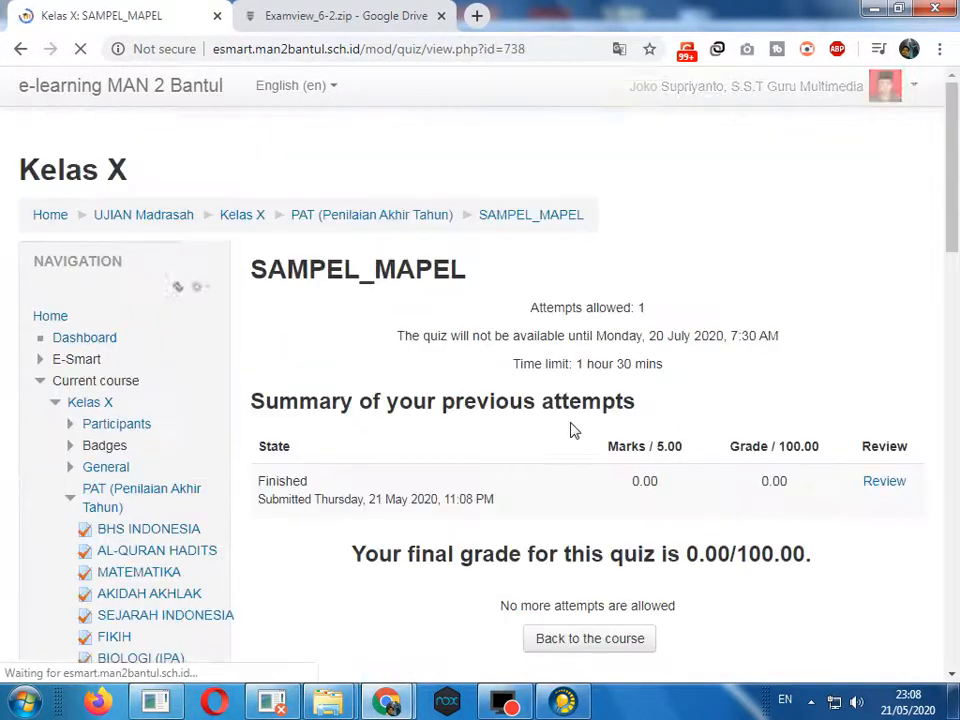
scroll(640, 475, "down", 2)
left_click_drag(298, 311, 878, 293)
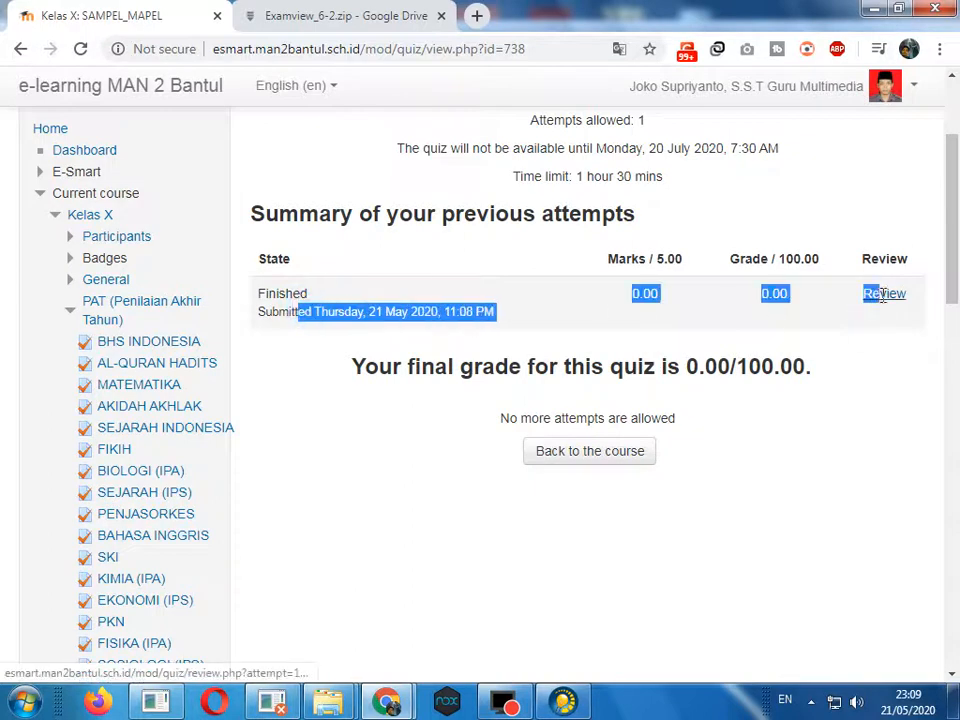